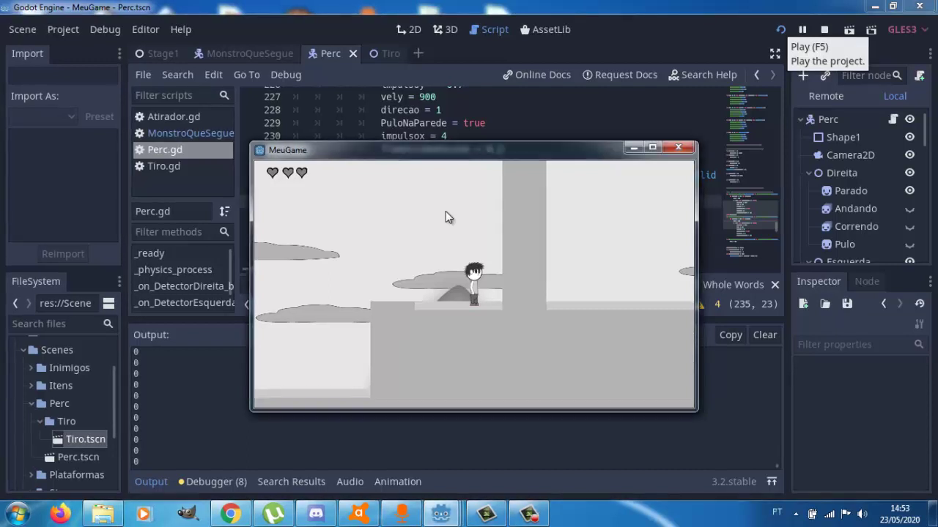
Run right, jump onto the higher cloud platform, climb the tall wall and leap off its top
{"action": "key", "text": "Right"}
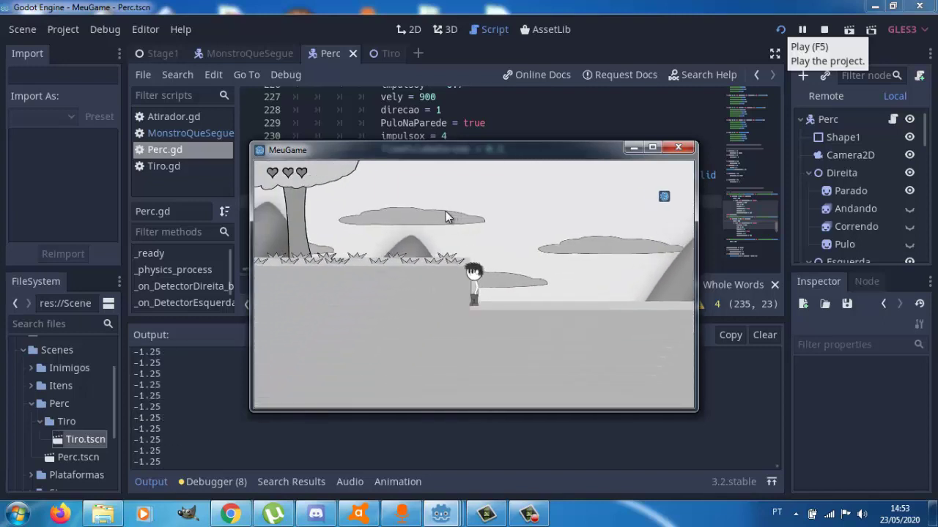
{"action": "key", "text": "Up"}
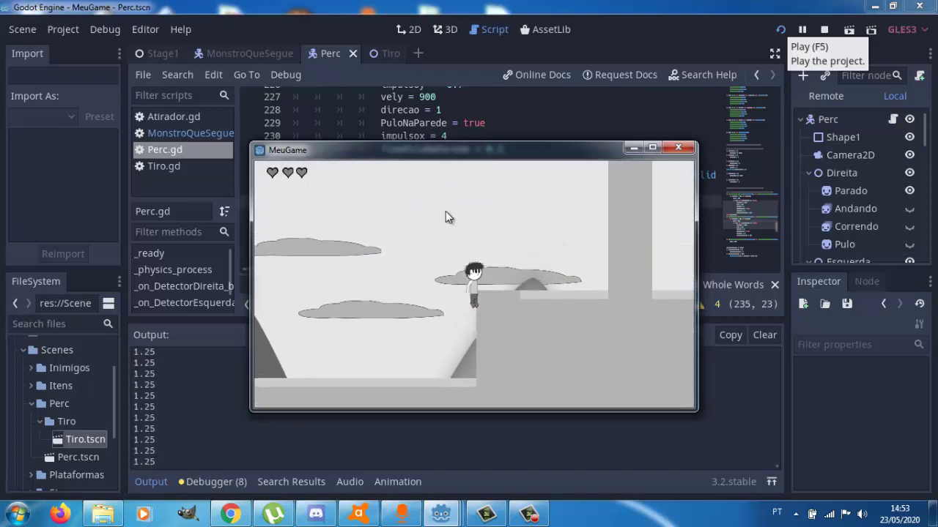
{"action": "key", "text": "Up"}
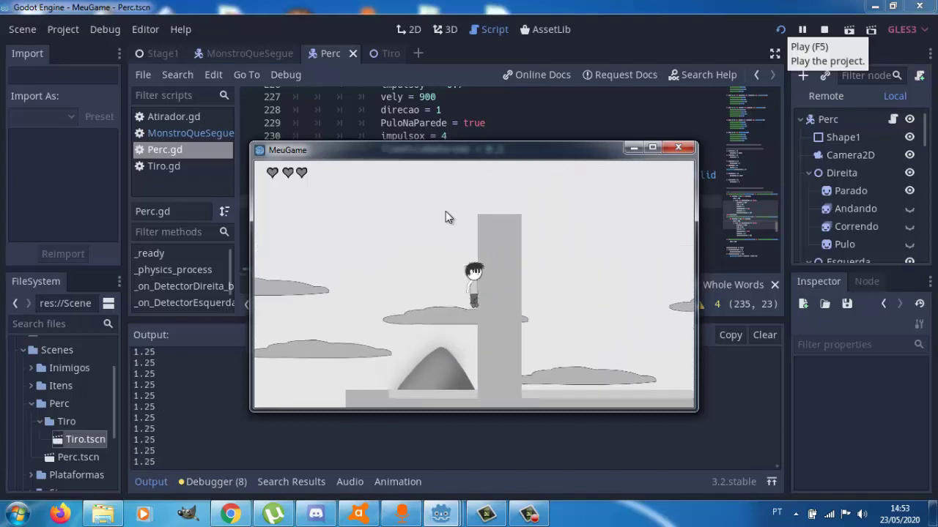
{"action": "key", "text": "Right"}
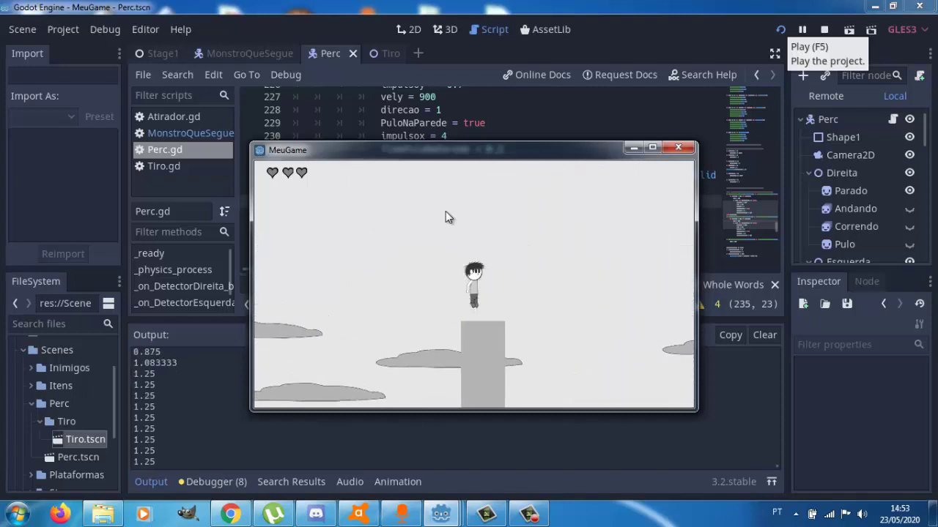
{"action": "key", "text": "Left"}
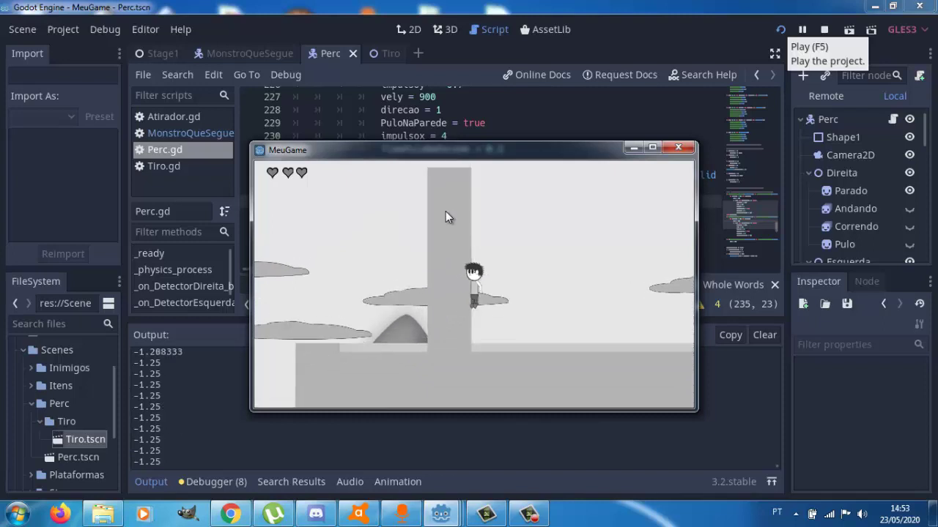
{"action": "key", "text": "Left"}
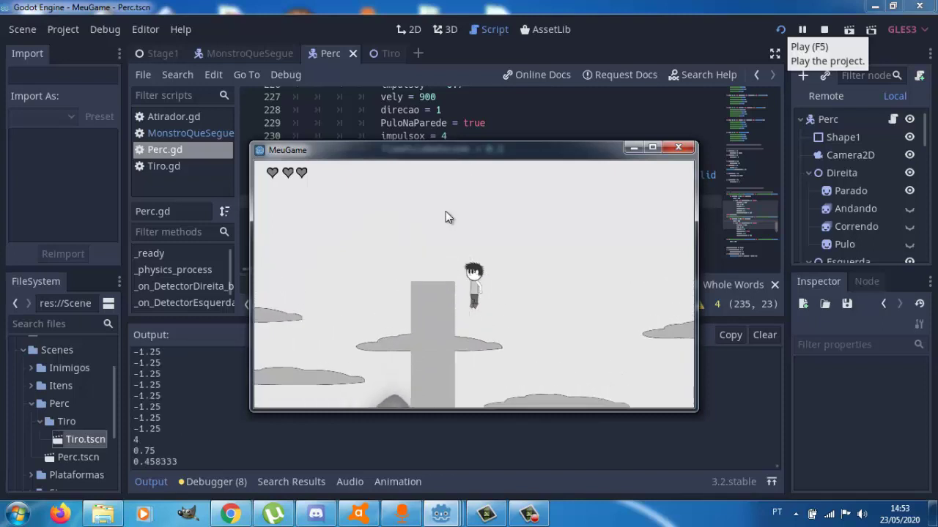
Jump over the tall wall, then wall-jump up a pillar's right side and over it
{"action": "key", "text": "Right"}
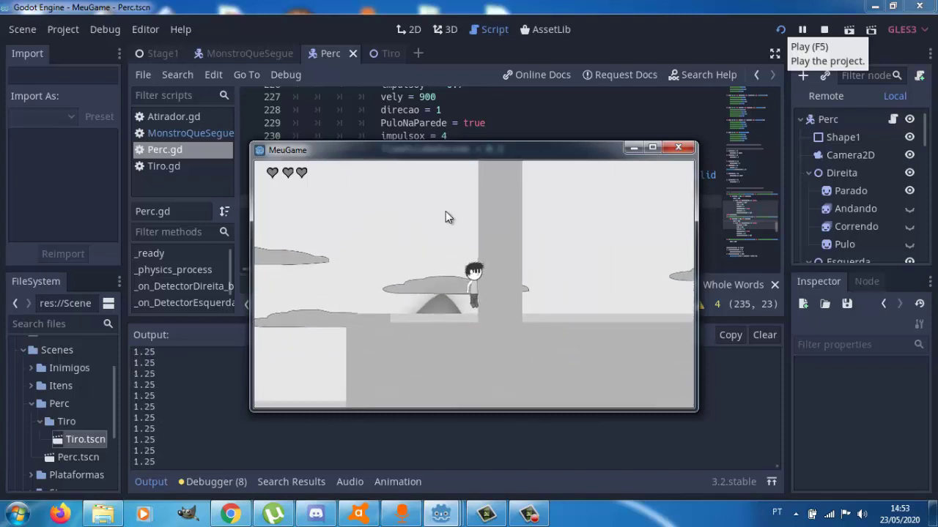
{"action": "key", "text": "Right"}
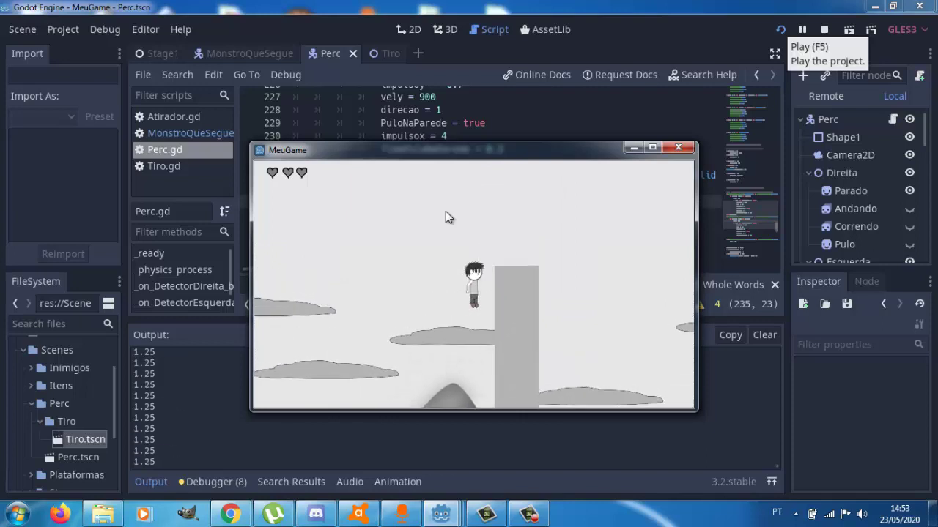
{"action": "key", "text": "Right"}
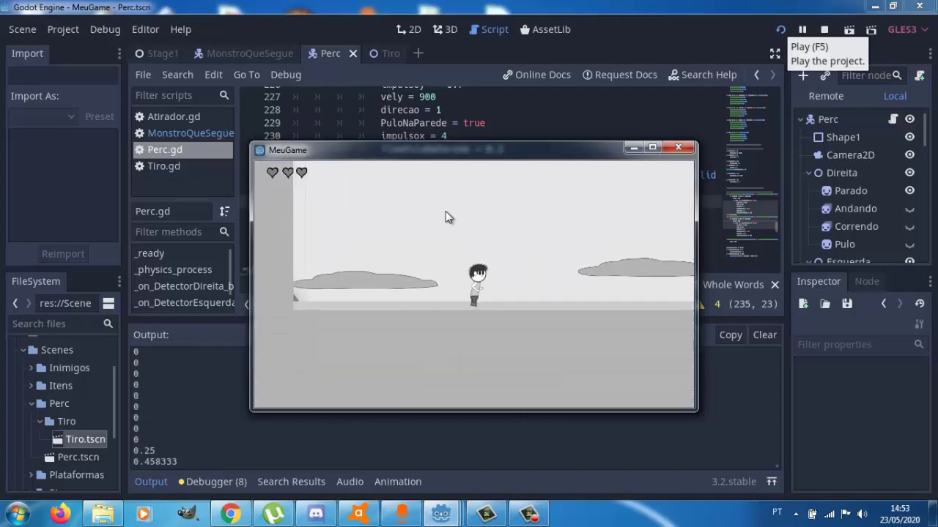
{"action": "key", "text": "Left"}
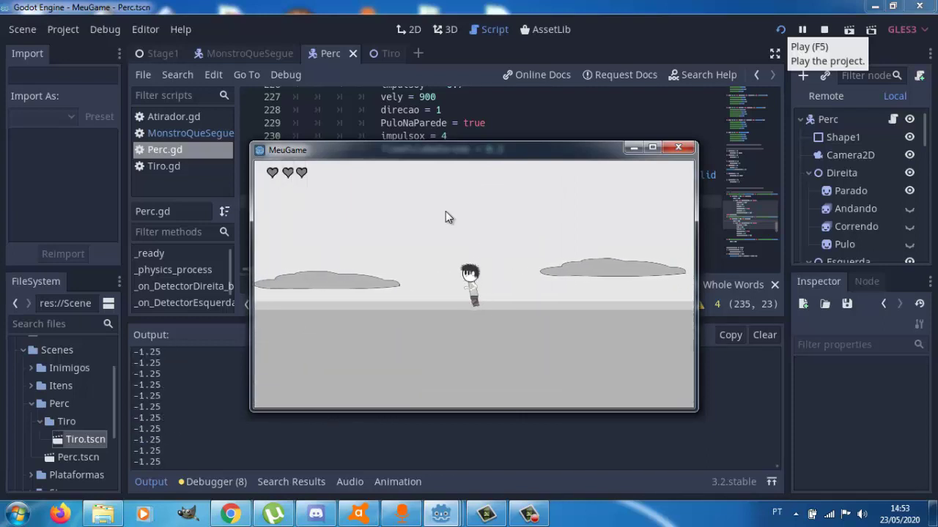
{"action": "key", "text": "Left"}
{"action": "key", "text": "Up"}
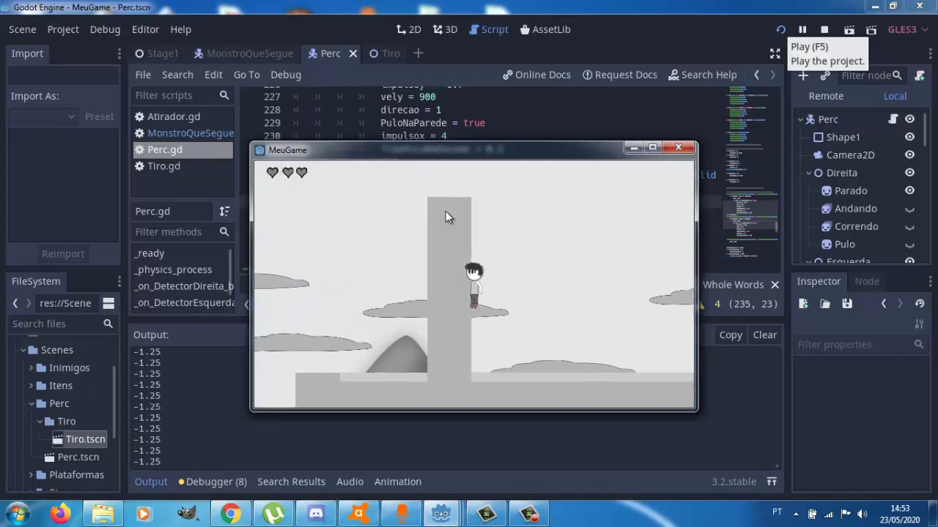
{"action": "key", "text": "Up"}
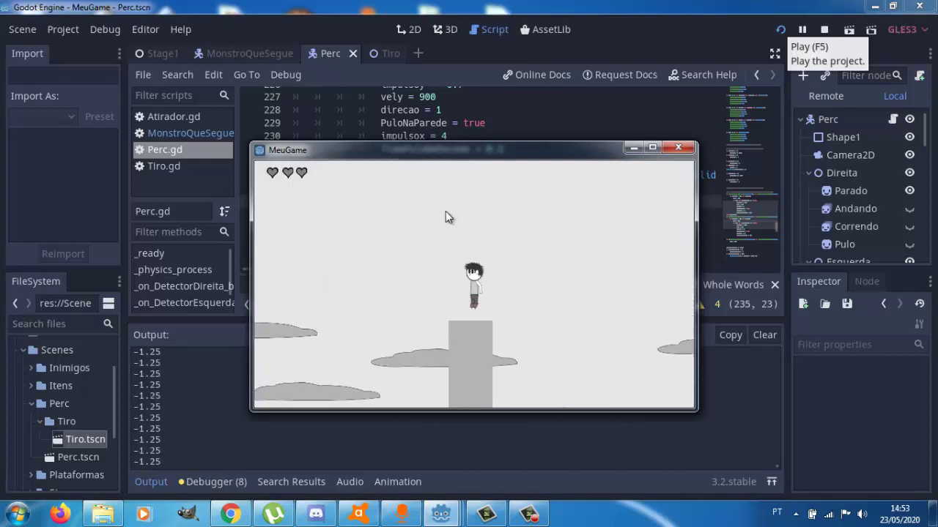
Wall-jump onto the cloud platform, climb over the tall pillar, then head back left and jump
{"action": "key", "text": "Right"}
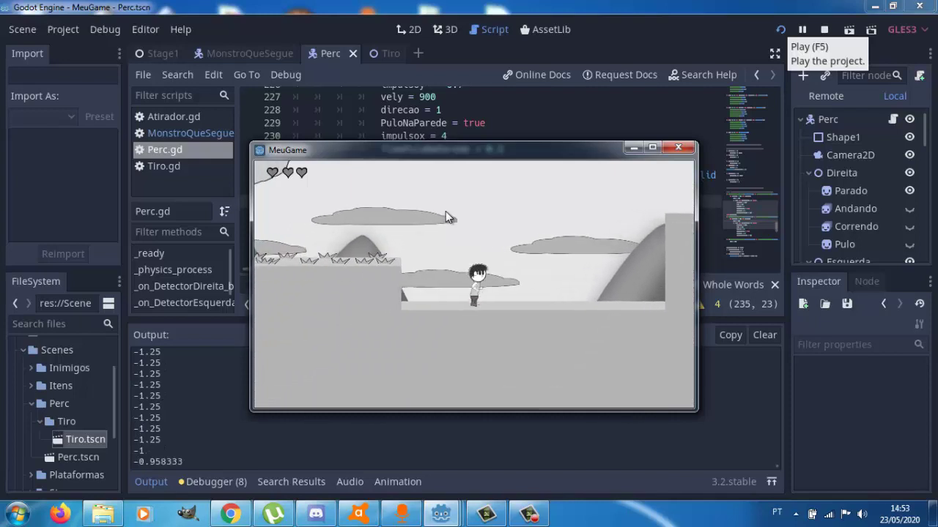
{"action": "key", "text": "Up"}
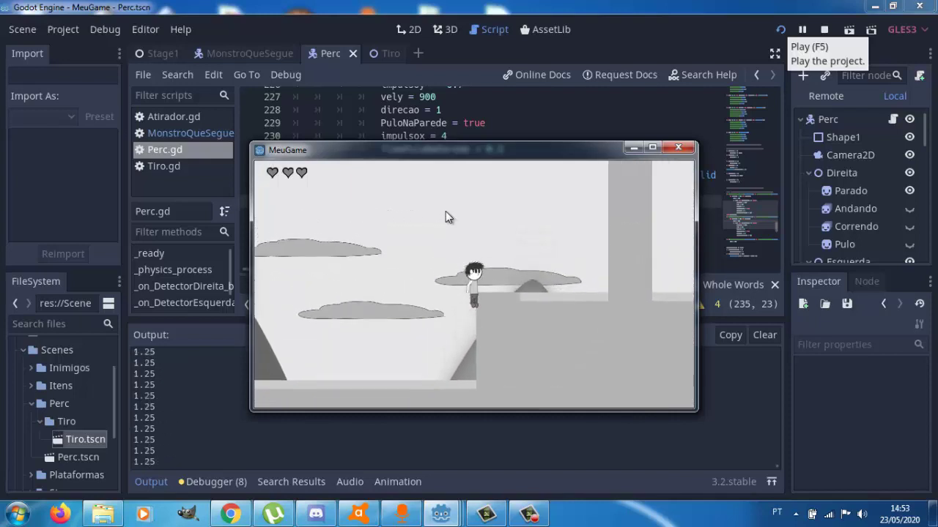
{"action": "key", "text": "Up"}
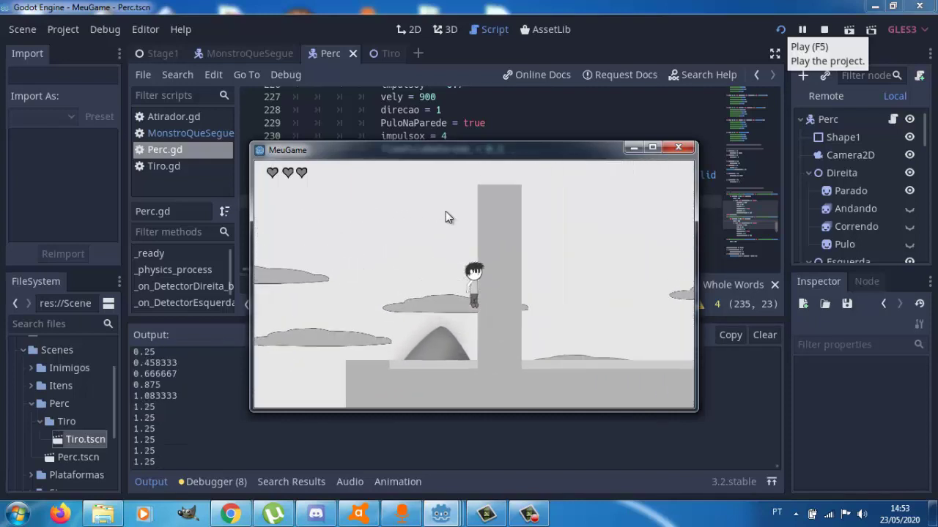
{"action": "key", "text": "Up"}
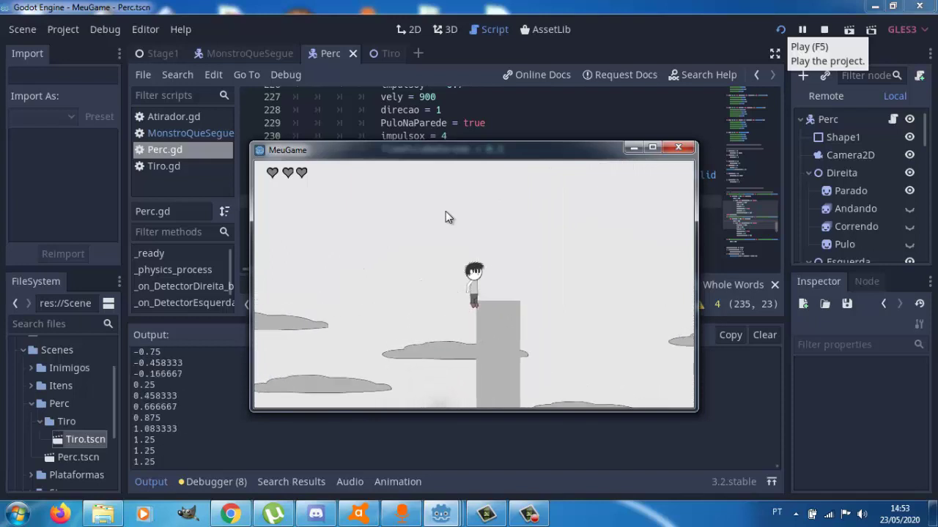
{"action": "key", "text": "Left"}
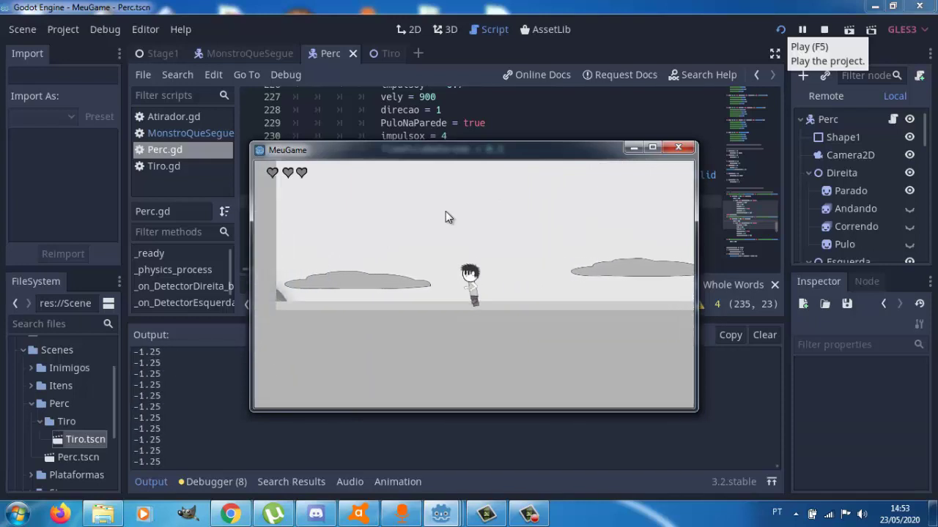
{"action": "key", "text": "Up"}
{"action": "key", "text": "Up"}
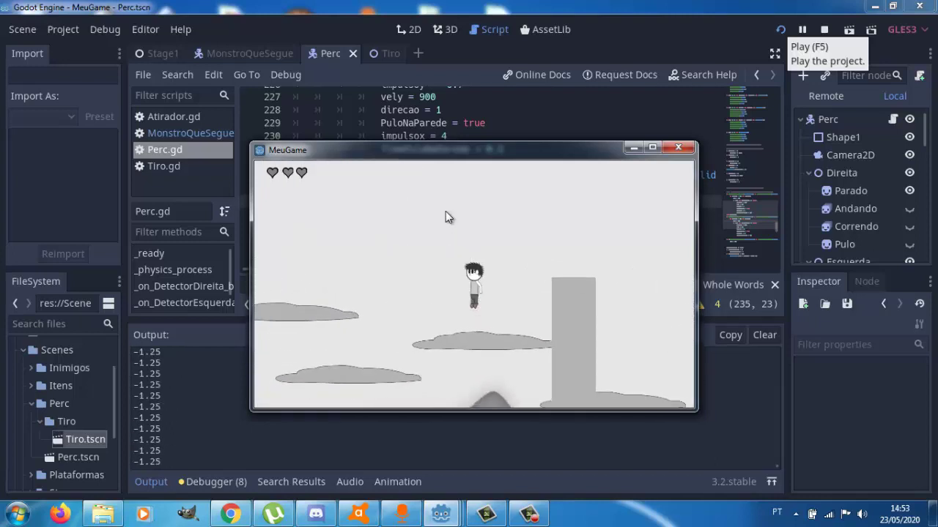
Jump off the pillar's left wall and over it, then turn back left and jump past it
{"action": "key", "text": "Right"}
{"action": "key", "text": "Up"}
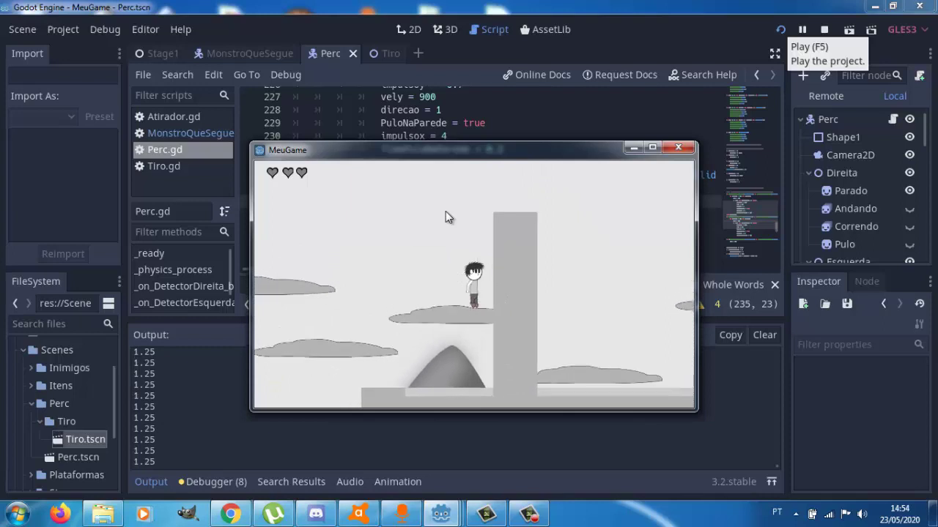
{"action": "key", "text": "Up"}
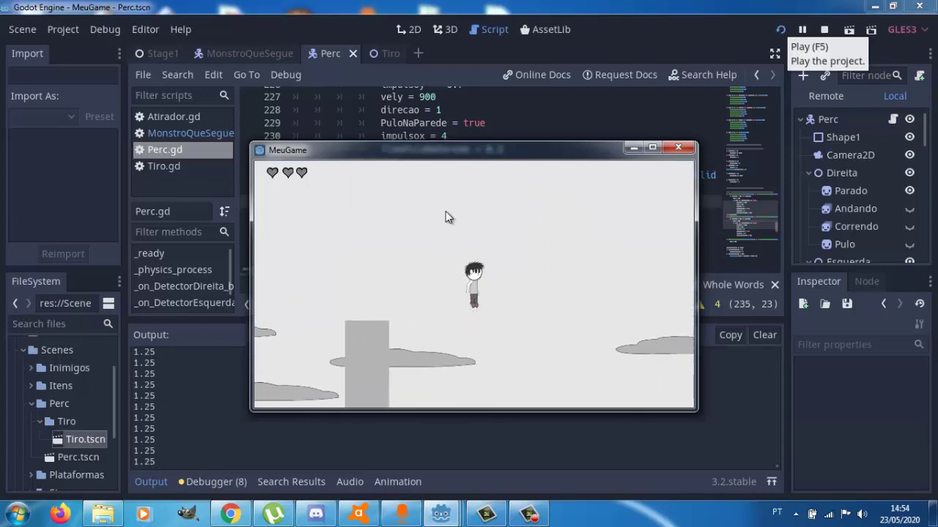
{"action": "key", "text": "Left"}
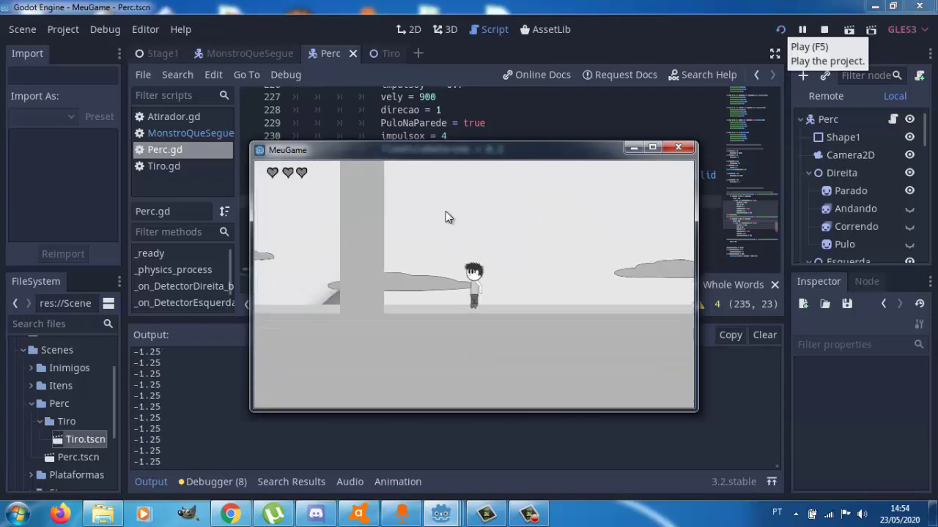
{"action": "key", "text": "Up"}
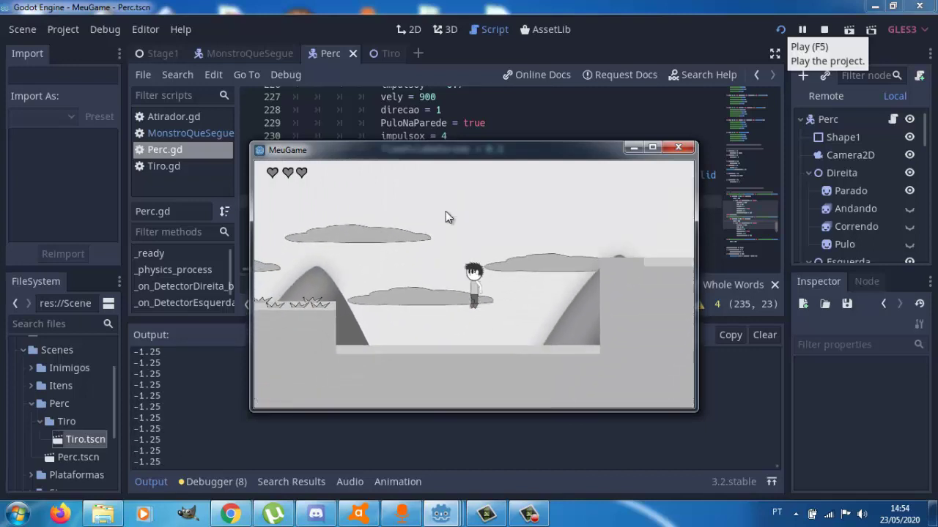
Wall-jump up the right-hand wall, drop over the pillar and turn to face left
{"action": "key", "text": "Right"}
{"action": "key", "text": "Up"}
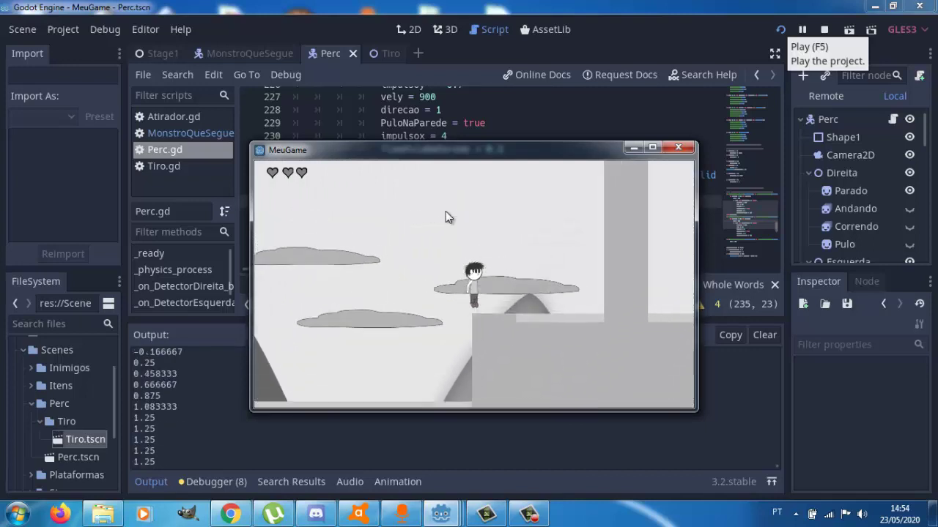
{"action": "key", "text": "Up"}
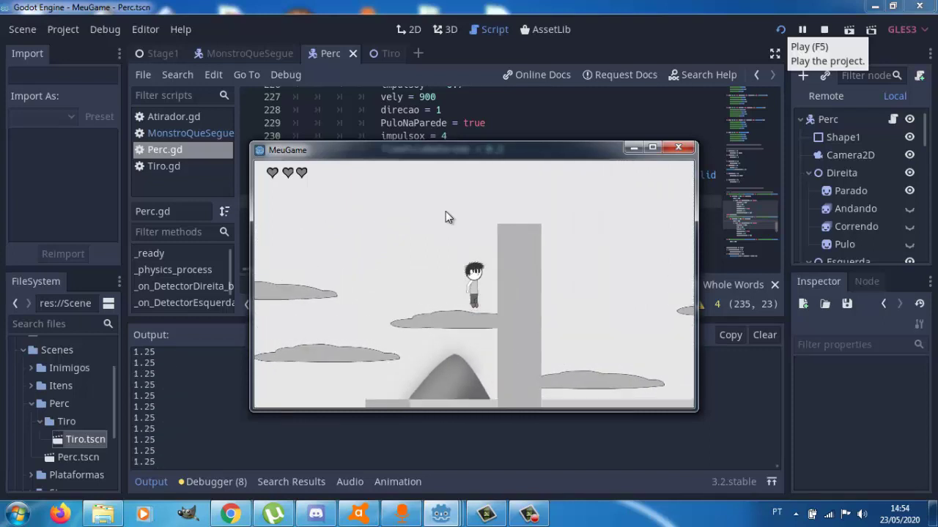
{"action": "key", "text": "Right"}
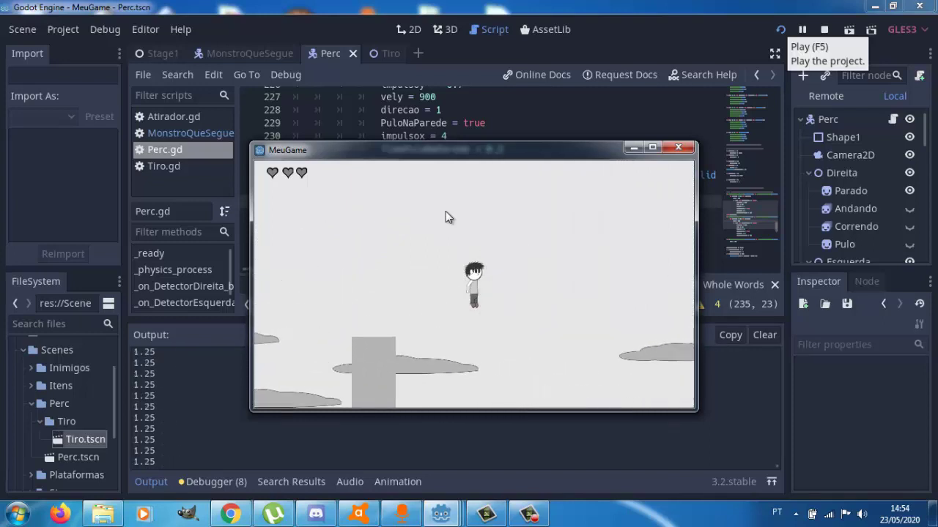
{"action": "key", "text": "Left"}
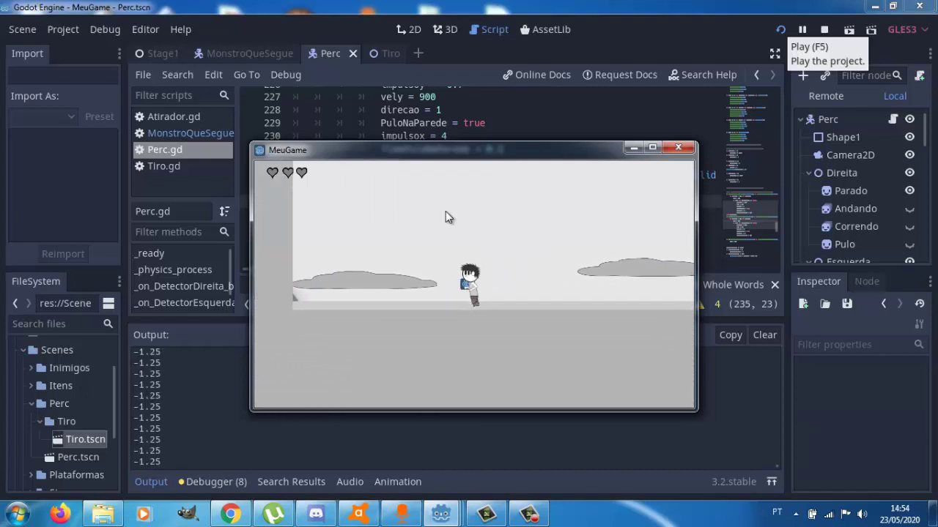
Fire projectiles to the left and right, then jump while running left
{"action": "key", "text": "space"}
{"action": "key", "text": "Right"}
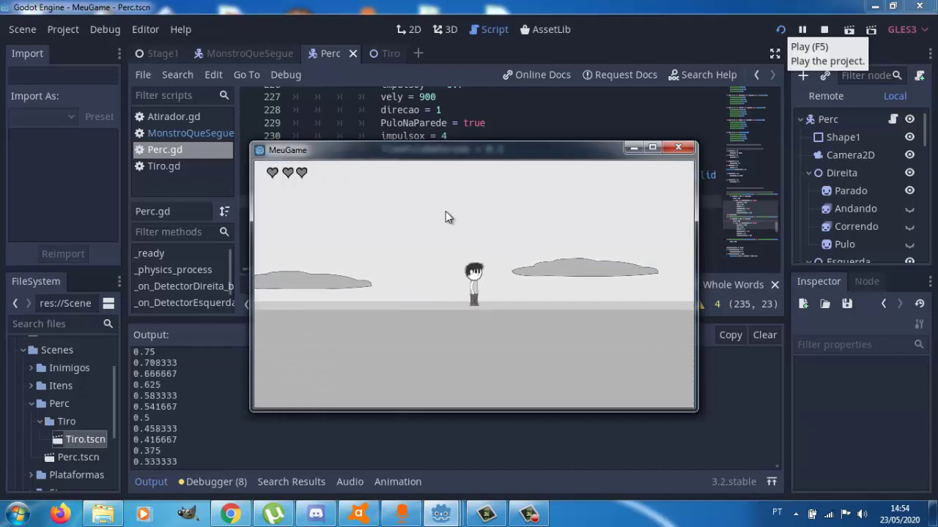
{"action": "key", "text": "Left"}
{"action": "key", "text": "Up"}
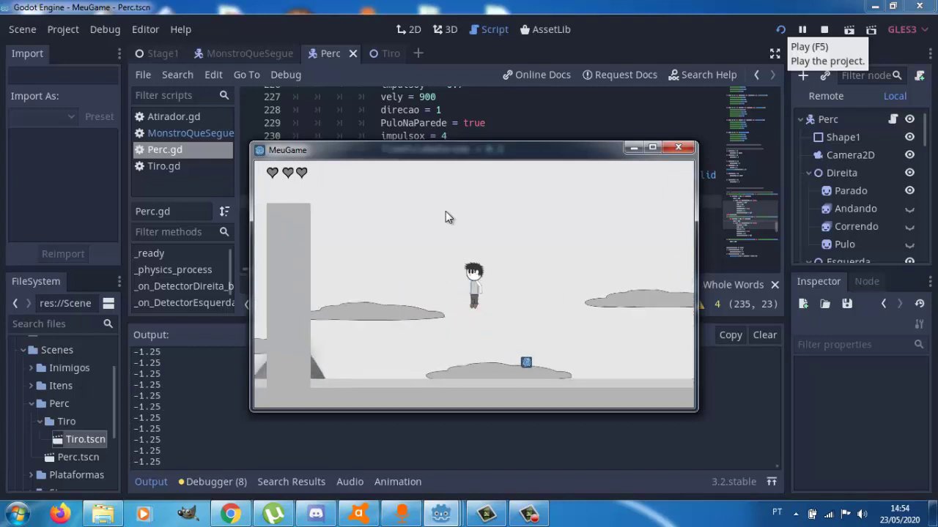
Hop across the cloud platform onto the grey pillar's top and walk off its right side
{"action": "key", "text": "Right"}
{"action": "key", "text": "Up"}
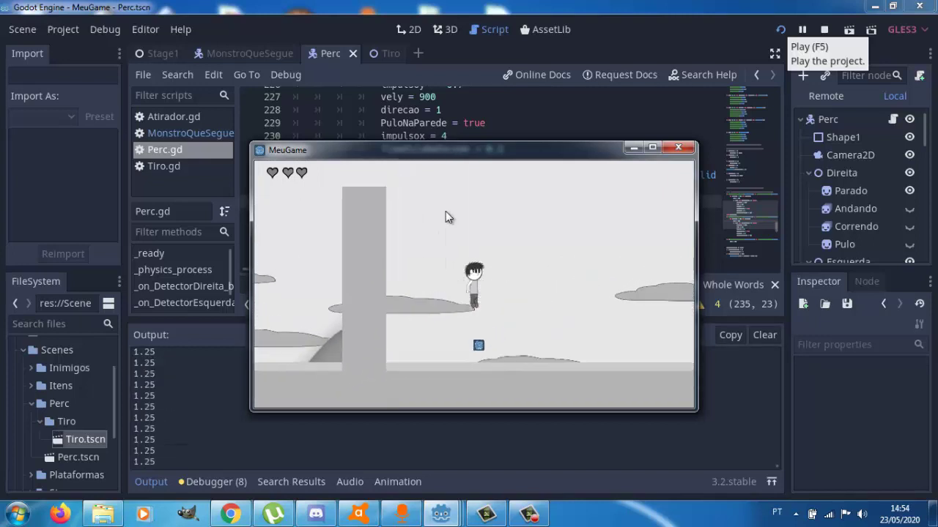
{"action": "key", "text": "Left"}
{"action": "key", "text": "Up"}
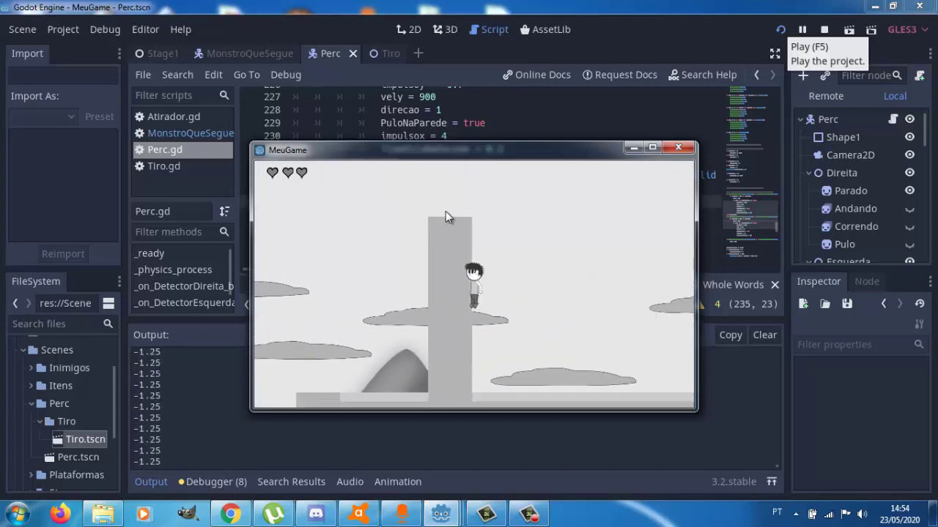
{"action": "key", "text": "Right"}
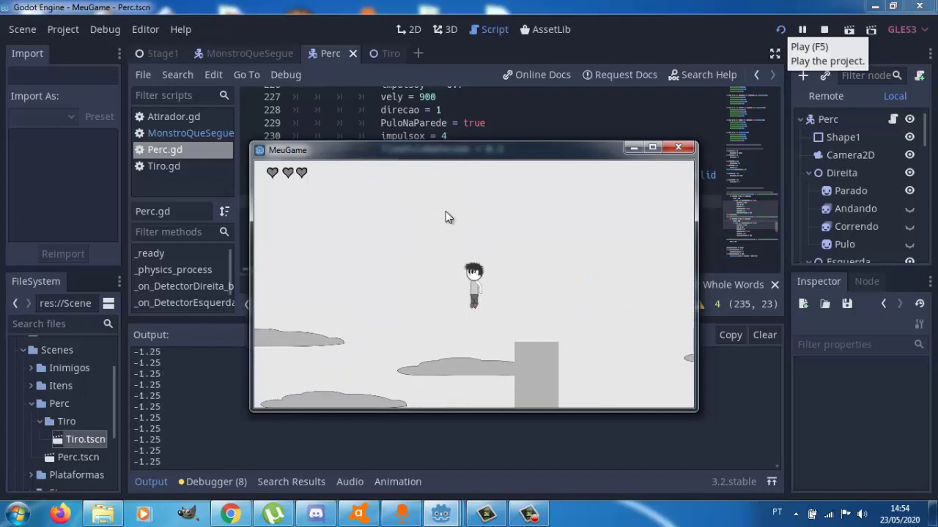
Jump back onto the pillar top, drop off right, then run left past the pillar and jump
{"action": "key", "text": "Left"}
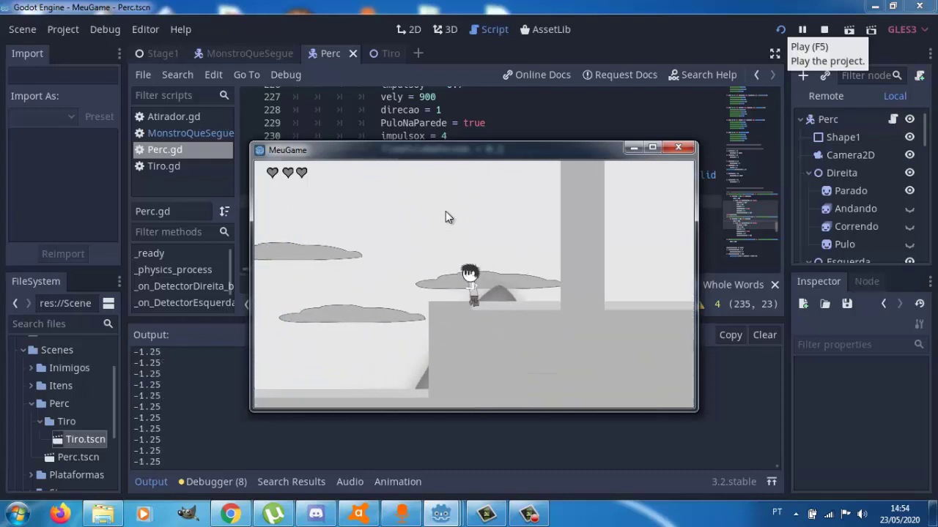
{"action": "key", "text": "Right"}
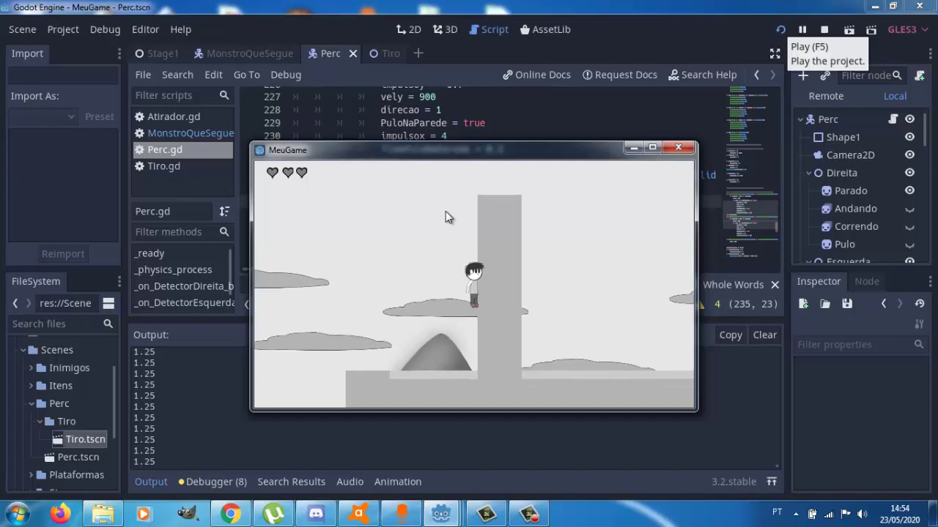
{"action": "key", "text": "Up"}
{"action": "key", "text": "Right"}
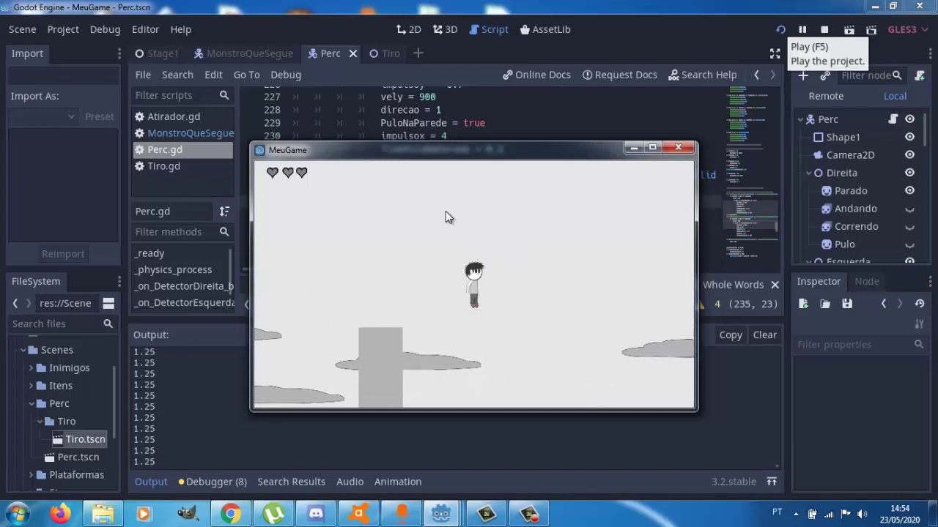
{"action": "key", "text": "Left"}
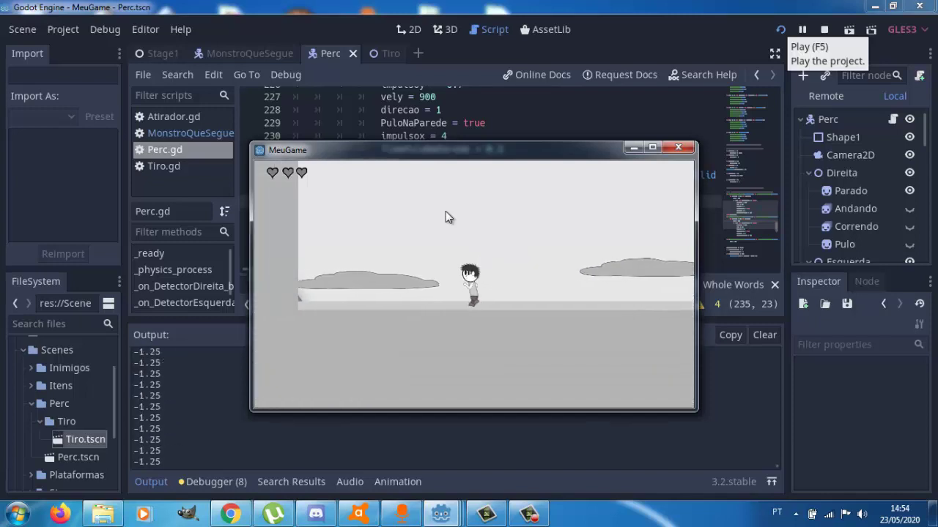
{"action": "key", "text": "Up"}
{"action": "key", "text": "Up"}
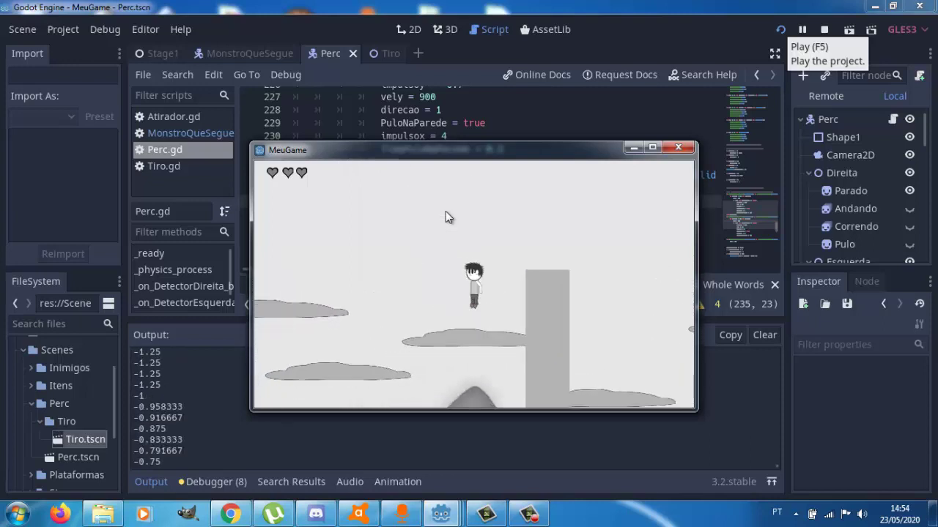
Wall-jump up the tall pillar onto its top, then jump up its left side
{"action": "key", "text": "Right"}
{"action": "key", "text": "Up"}
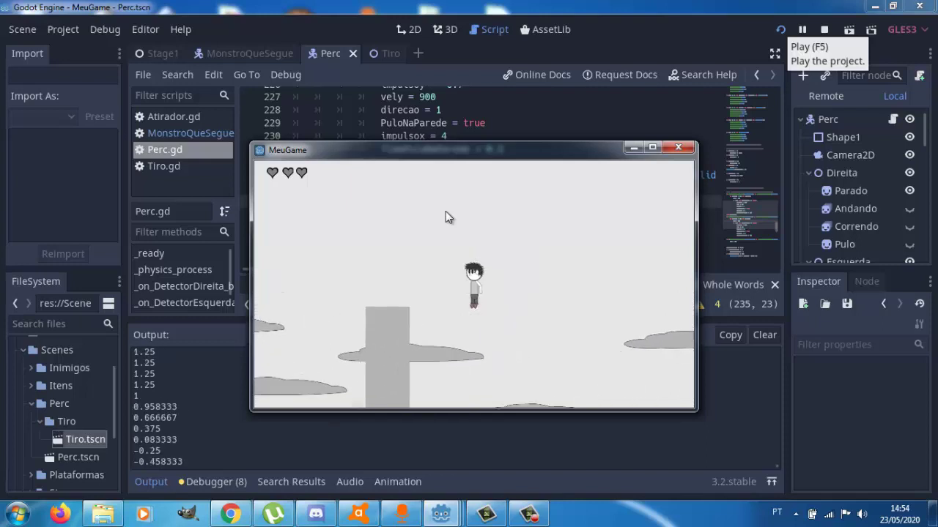
{"action": "key", "text": "Left"}
{"action": "key", "text": "Up"}
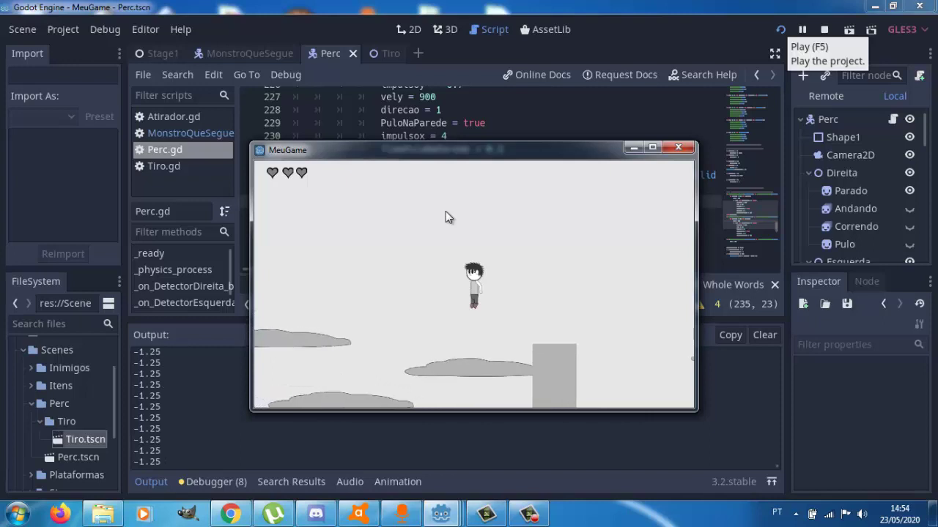
{"action": "key", "text": "Right"}
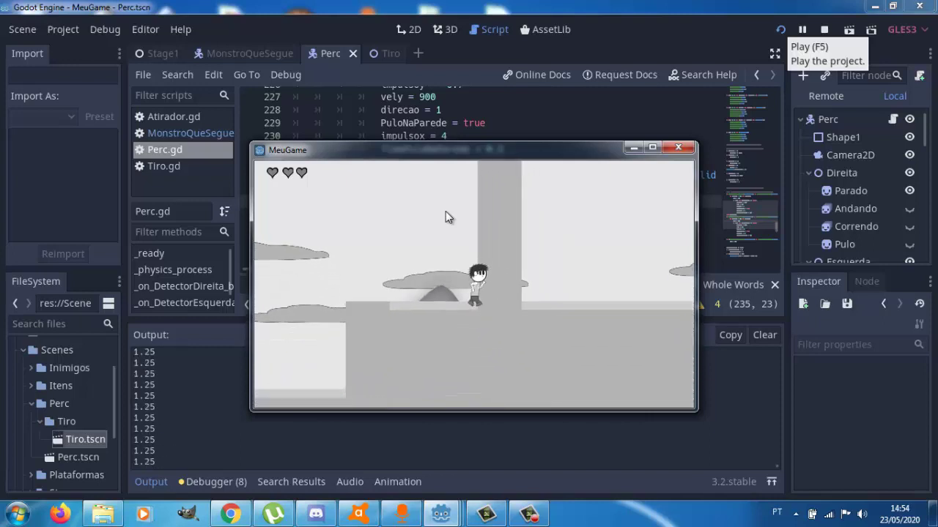
{"action": "key", "text": "Up"}
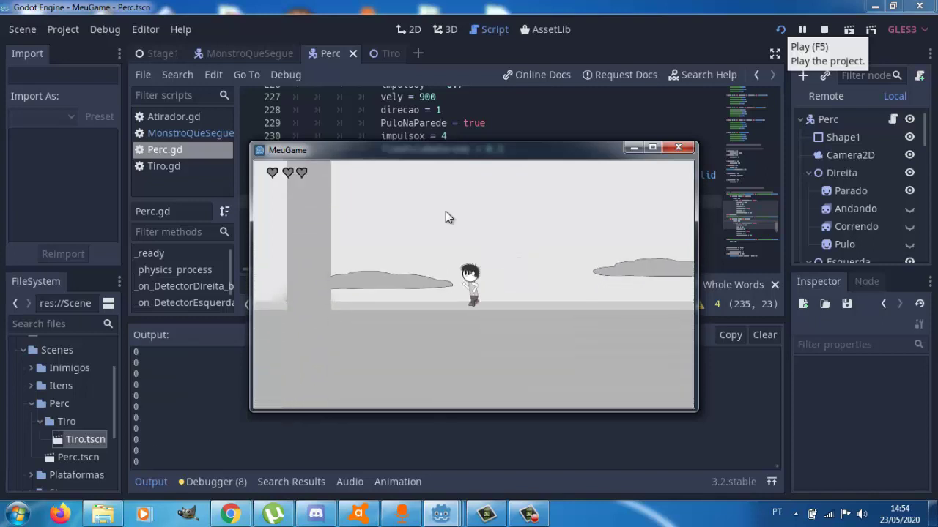
Walk left and right, then wall-jump higher up a pillar, drop over it and return to its edge
{"action": "key", "text": "Left"}
{"action": "key", "text": "Right"}
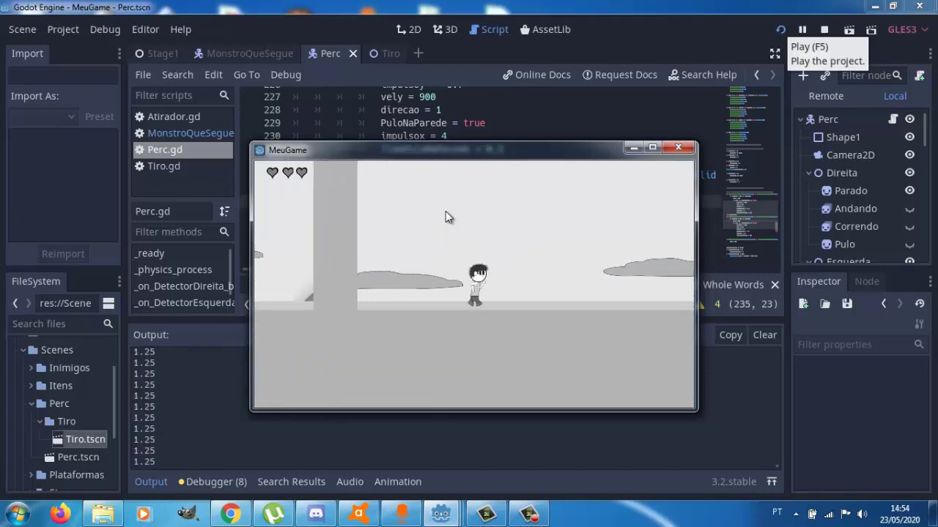
{"action": "key", "text": "Left"}
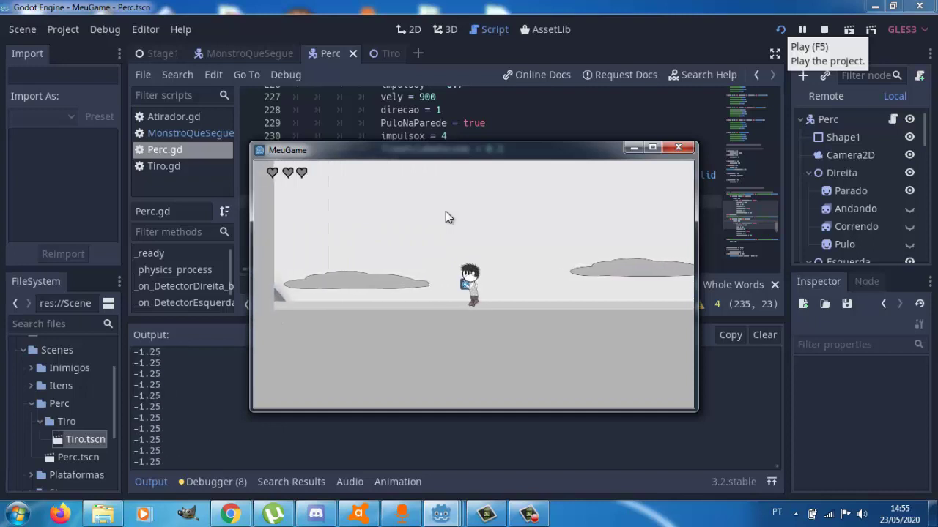
{"action": "key", "text": "Right"}
{"action": "key", "text": "Left"}
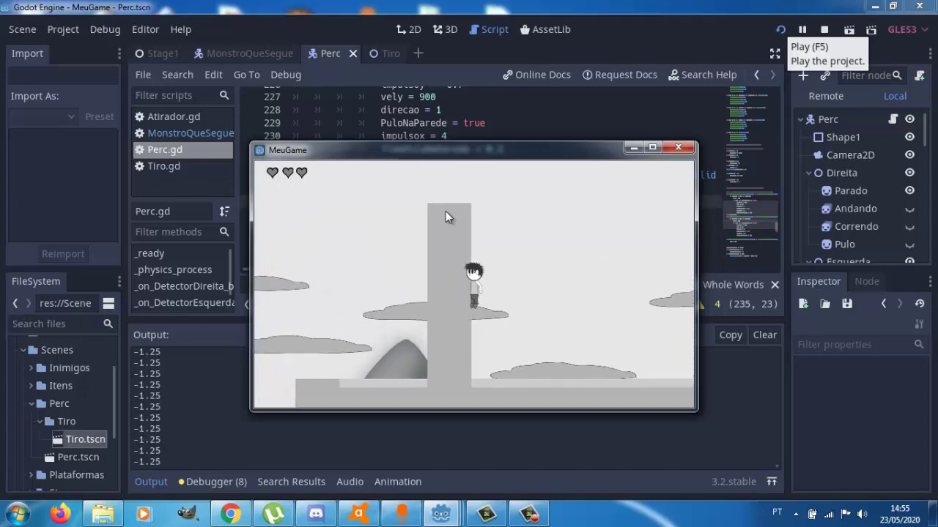
{"action": "key", "text": "Up"}
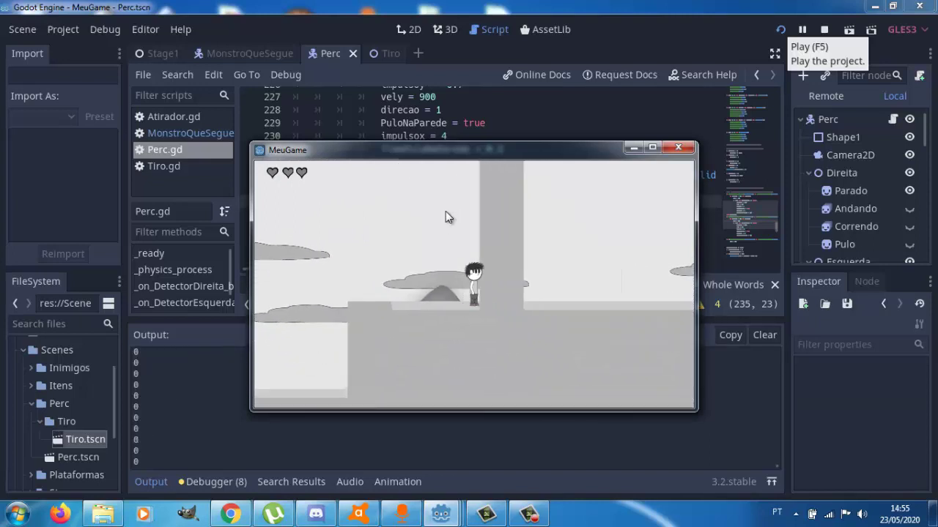
{"action": "key", "text": "Up"}
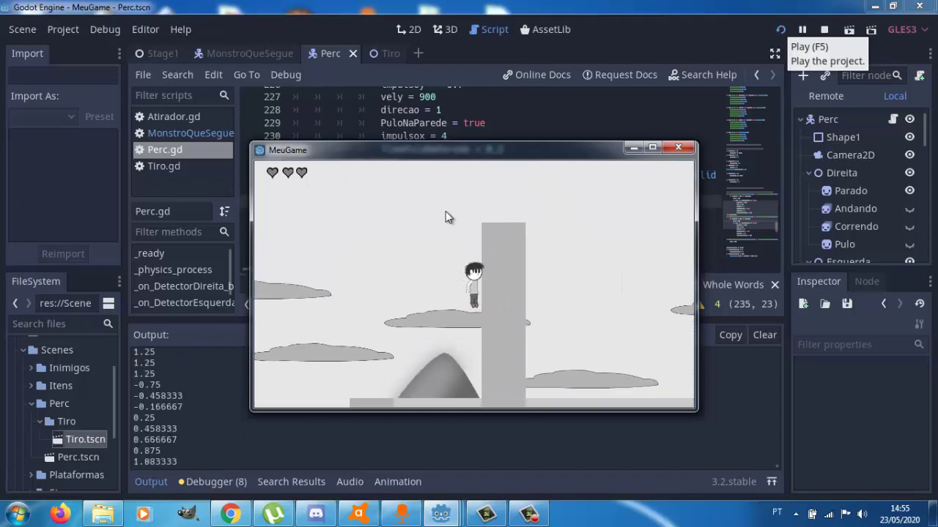
{"action": "key", "text": "Right"}
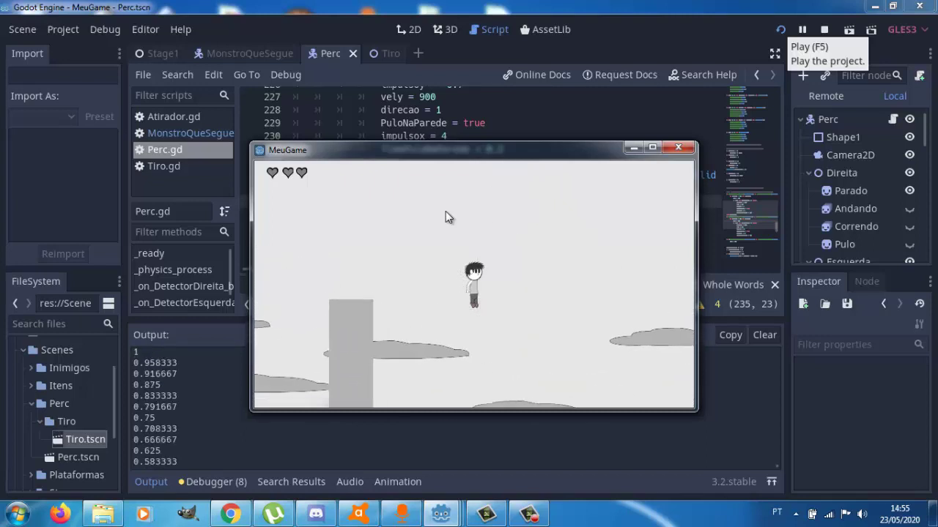
{"action": "key", "text": "Left"}
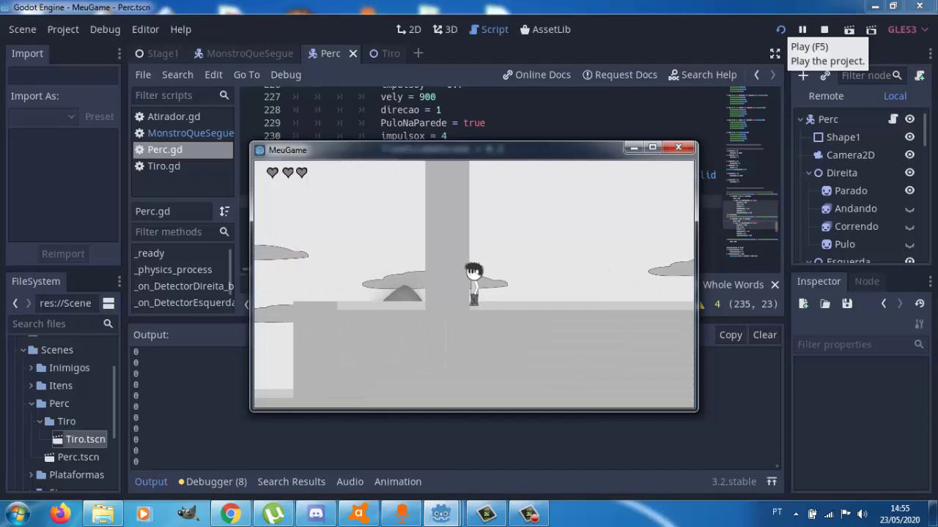
Close the game, review the direcao and velx declarations at the top of Perc.gd, and relaunch MeuGame
{"action": "left_click", "coordinate": [677, 147]}
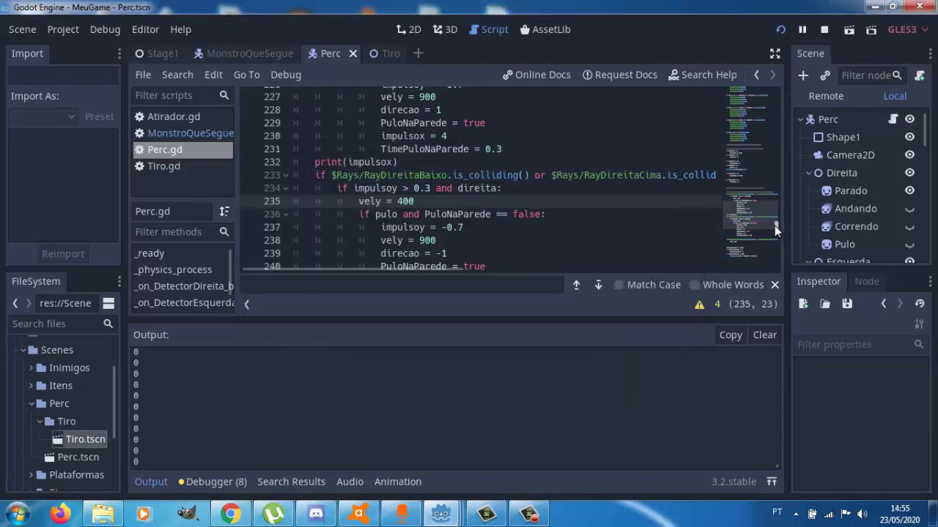
{"action": "left_click_drag", "start_coordinate": [776, 226], "coordinate": [765, 73]}
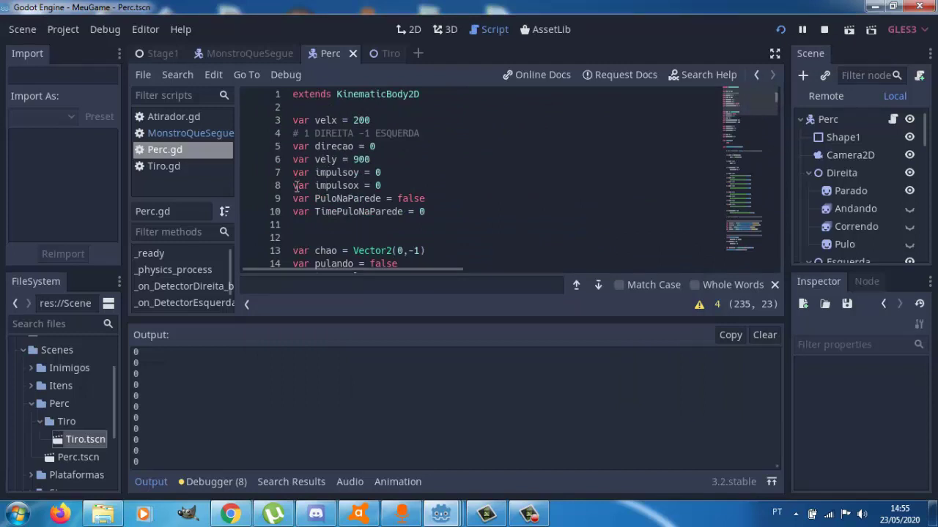
{"action": "left_click", "coordinate": [305, 151]}
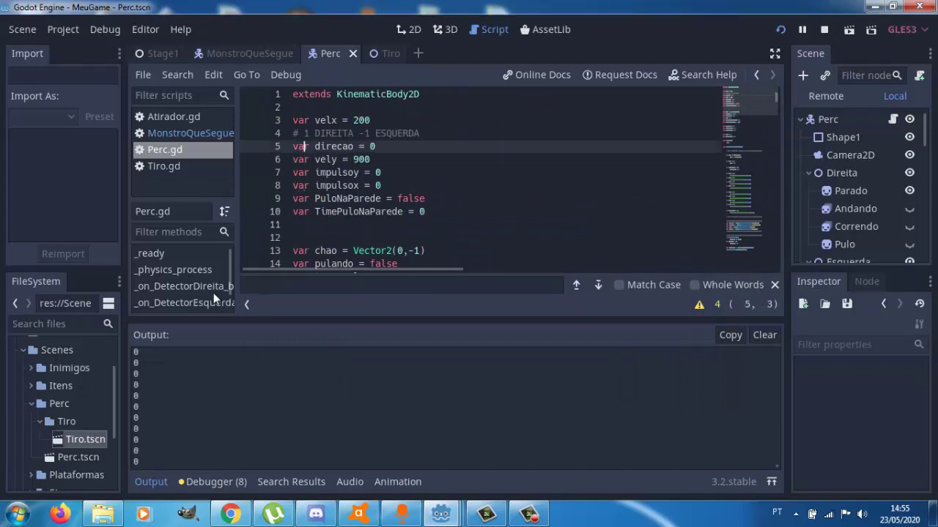
{"action": "key", "text": "Up"}
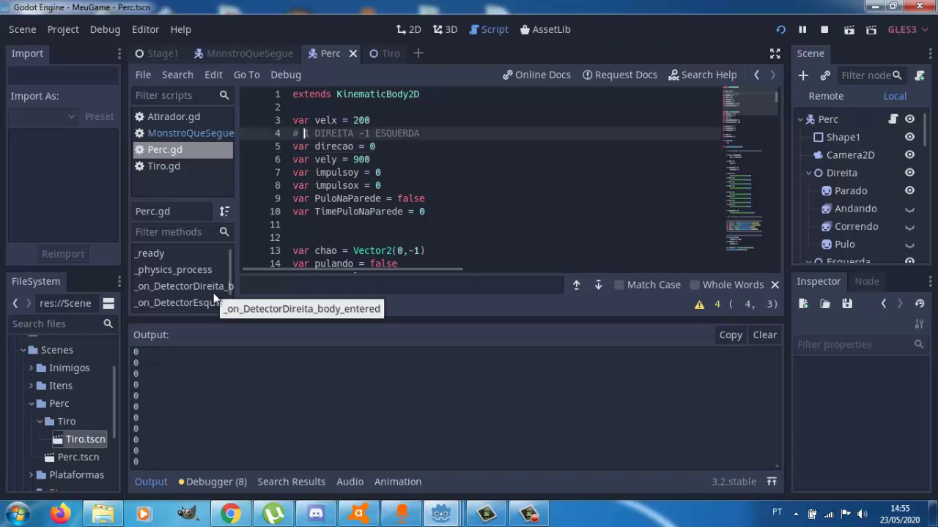
{"action": "key", "text": "Up"}
{"action": "key", "text": "Up"}
{"action": "key", "text": "Down"}
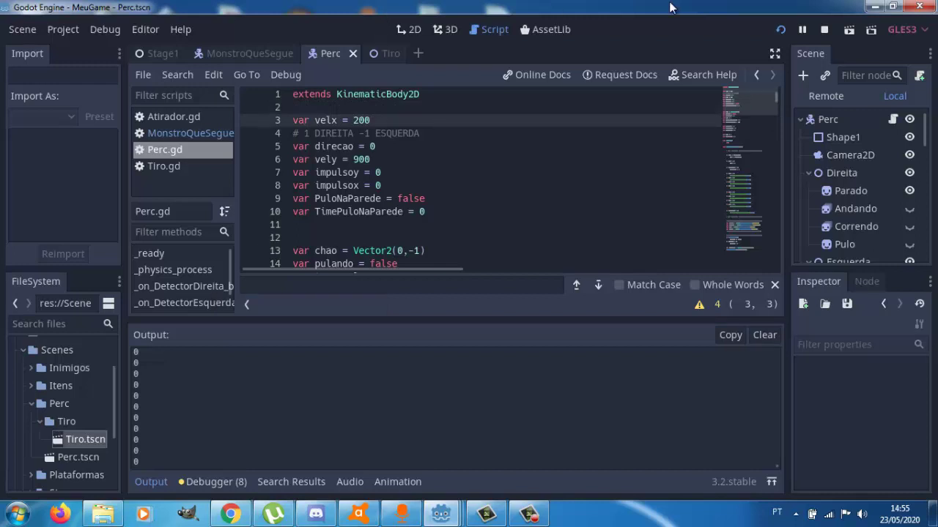
{"action": "left_click", "coordinate": [783, 27]}
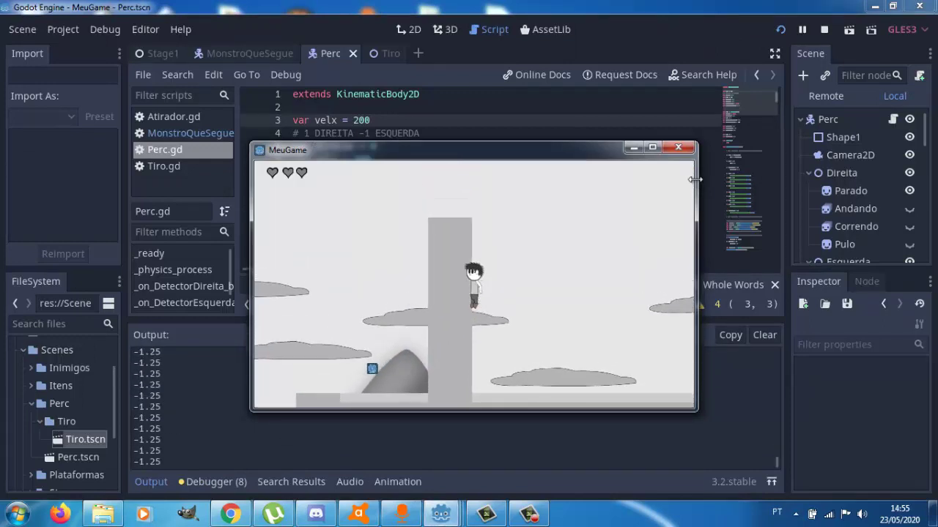
Jump high above the pillar, then walk left firing a shot
{"action": "key", "text": "Up"}
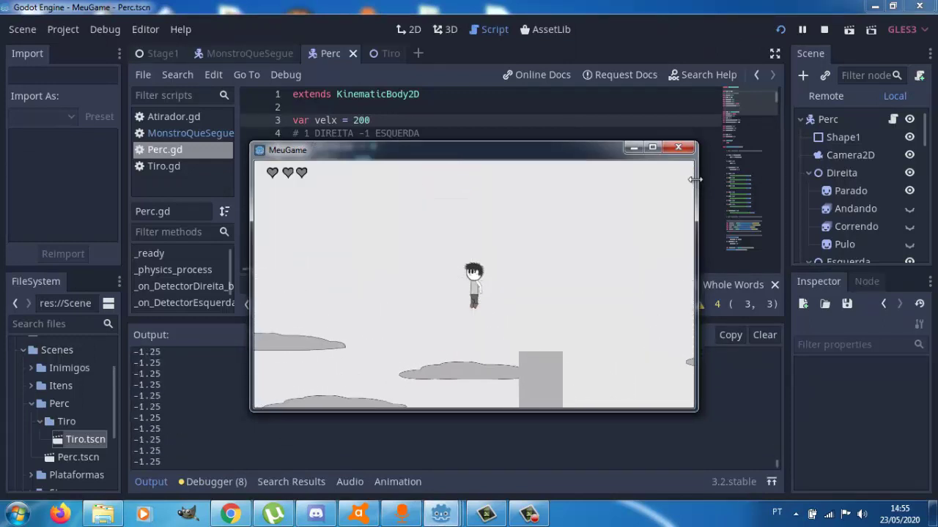
{"action": "key", "text": "Left"}
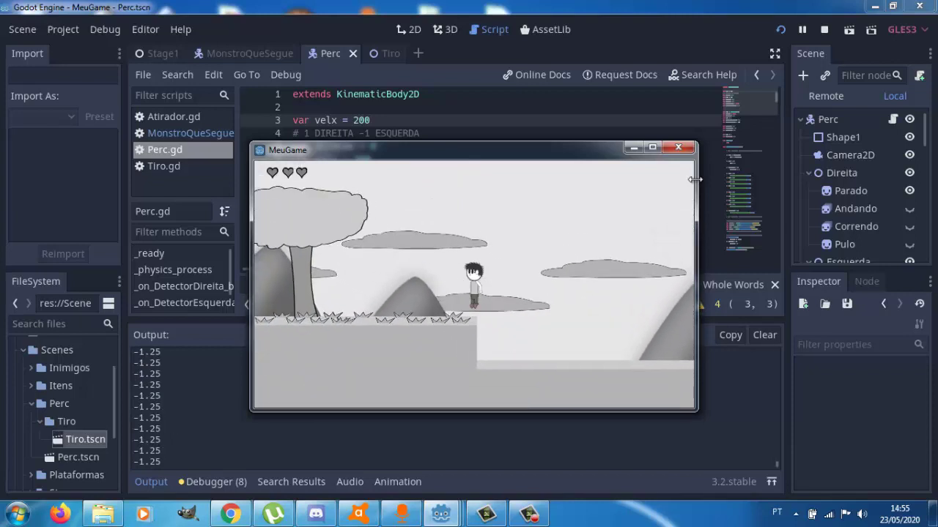
{"action": "key", "text": "space"}
{"action": "key", "text": "Left"}
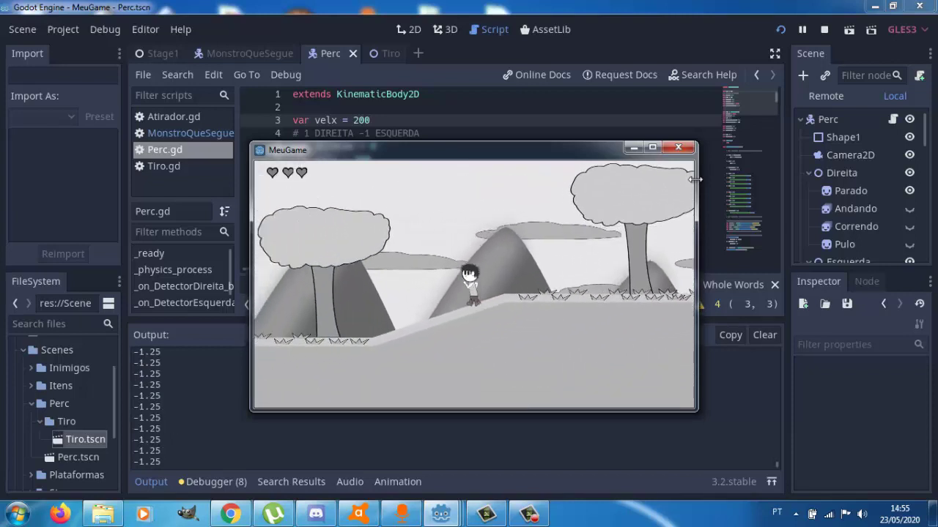
Run right off the ledge toward the tall pillar and jump past it
{"action": "key", "text": "Right"}
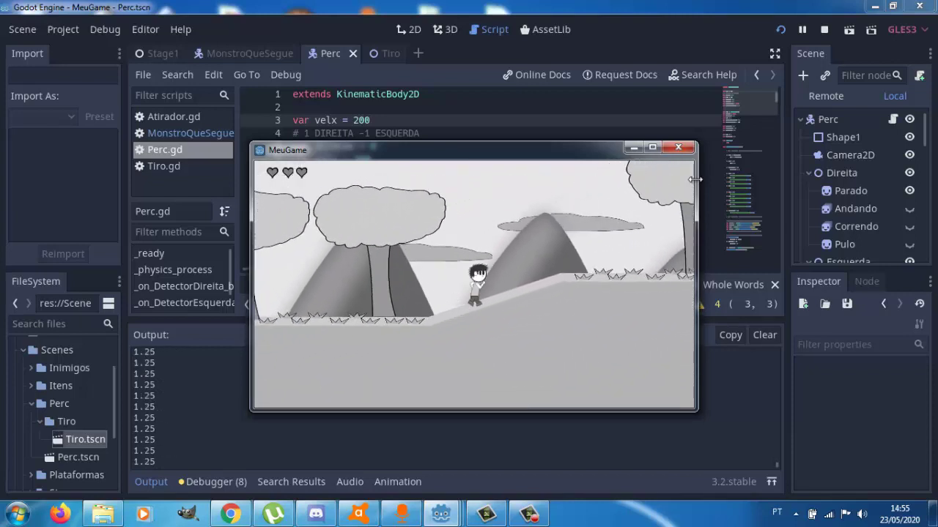
{"action": "key", "text": "Right"}
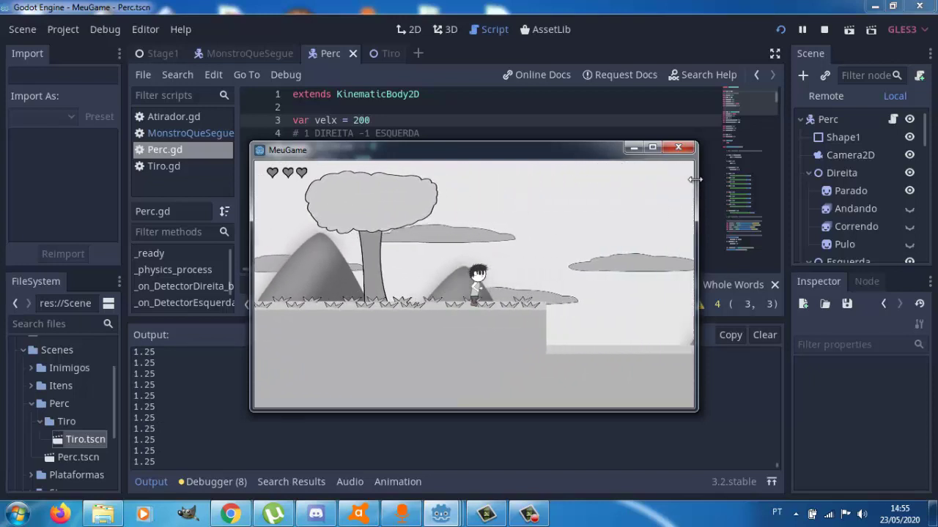
{"action": "key", "text": "Up"}
{"action": "key", "text": "Right"}
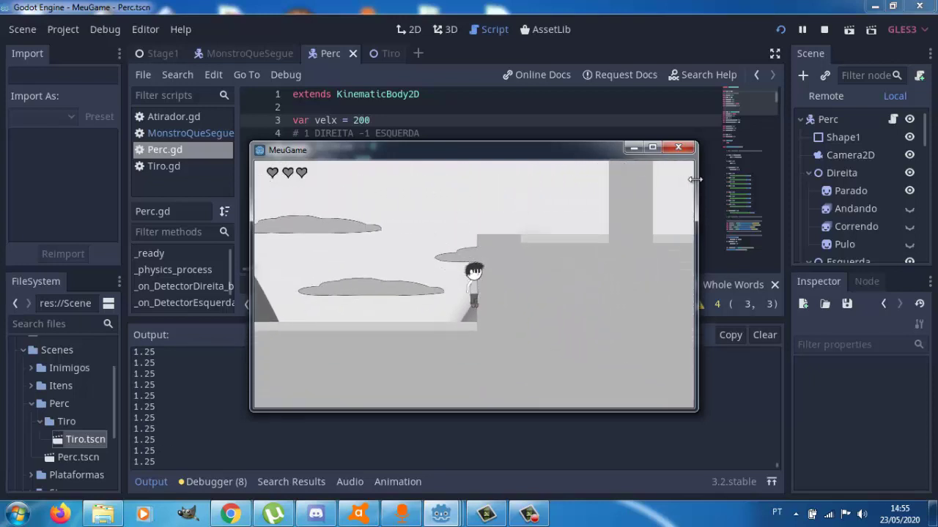
{"action": "key", "text": "Right"}
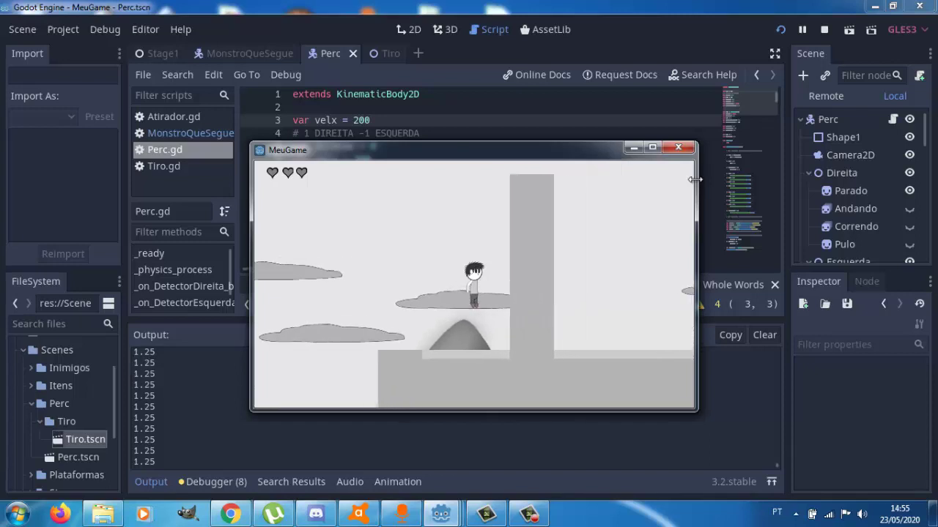
{"action": "key", "text": "Up"}
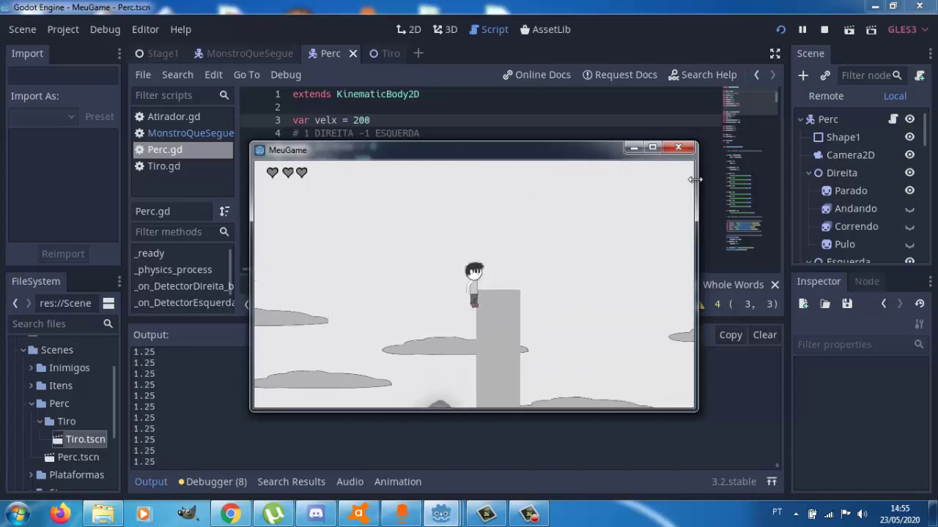
Jump up beside the pillar, move right off it and fire a projectile
{"action": "key", "text": "Left"}
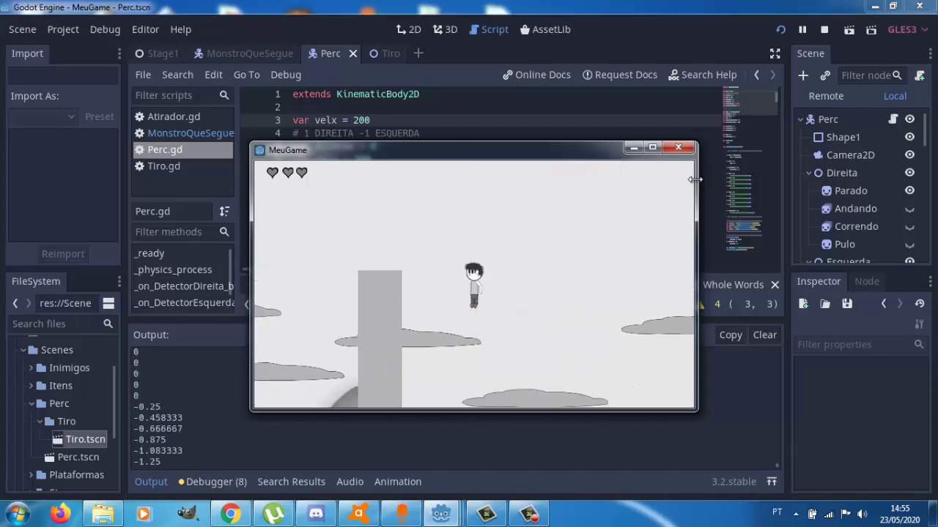
{"action": "key", "text": "Up"}
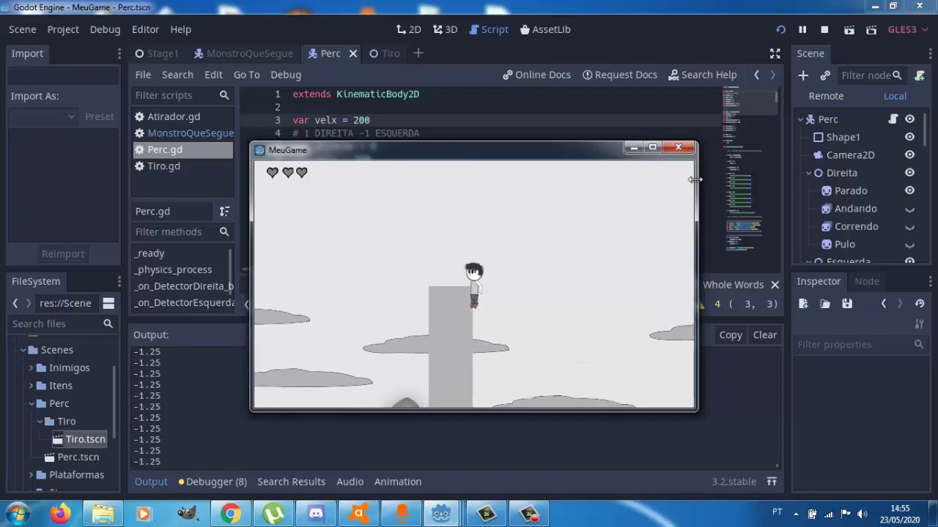
{"action": "key", "text": "Right"}
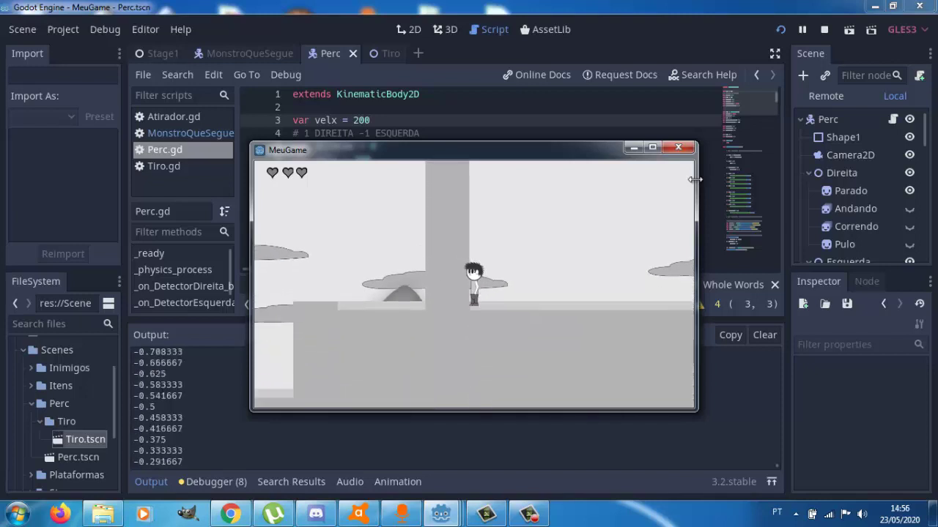
{"action": "key", "text": "space"}
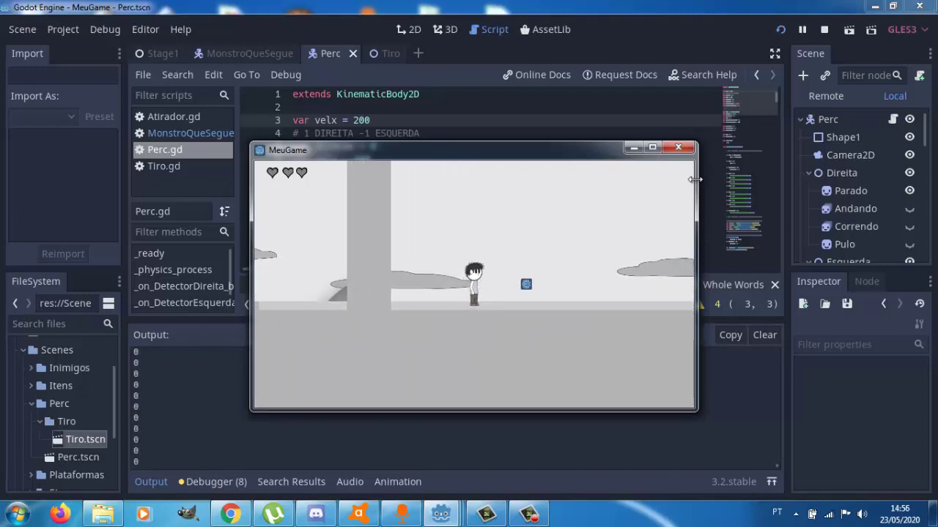
Move left and jump twice, then fire a projectile to the right
{"action": "key", "text": "Left"}
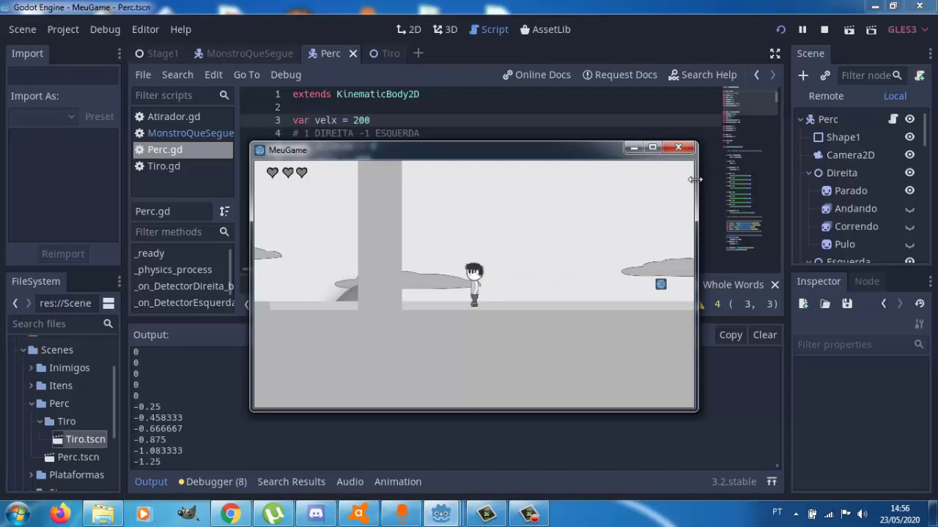
{"action": "key", "text": "Up"}
{"action": "key", "text": "Up"}
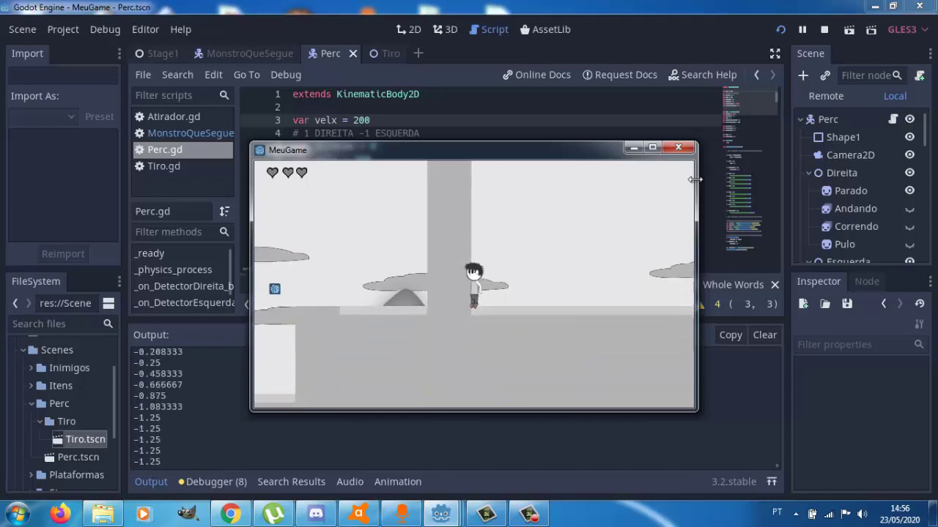
{"action": "key", "text": "Up"}
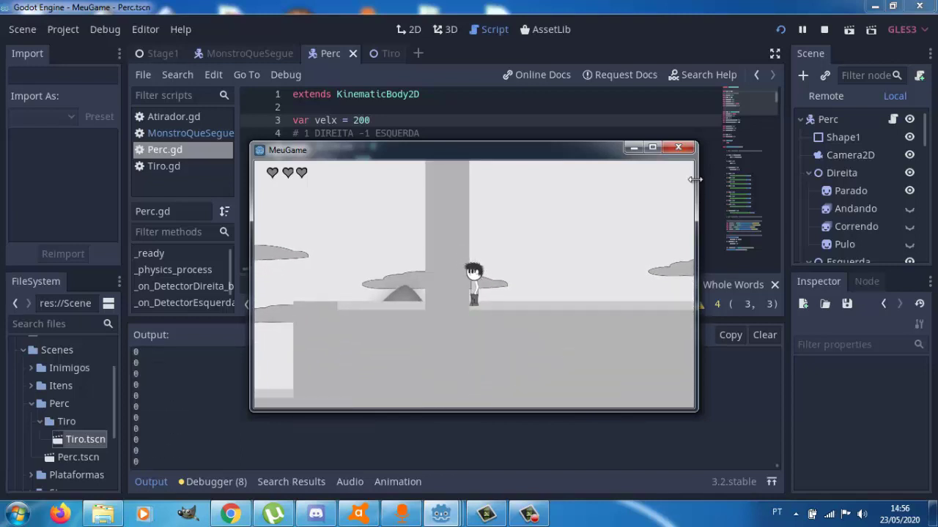
{"action": "key", "text": "Right"}
{"action": "key", "text": "space"}
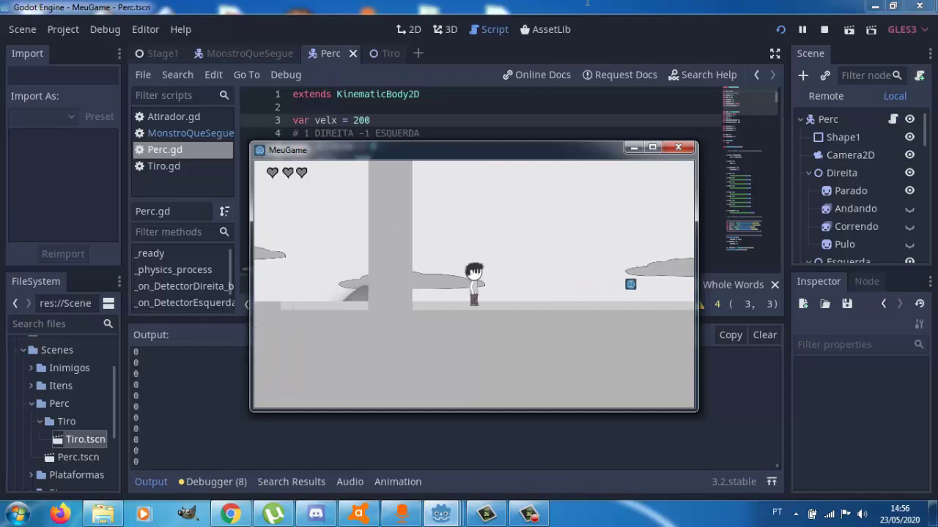
{"action": "key", "text": "F8"}
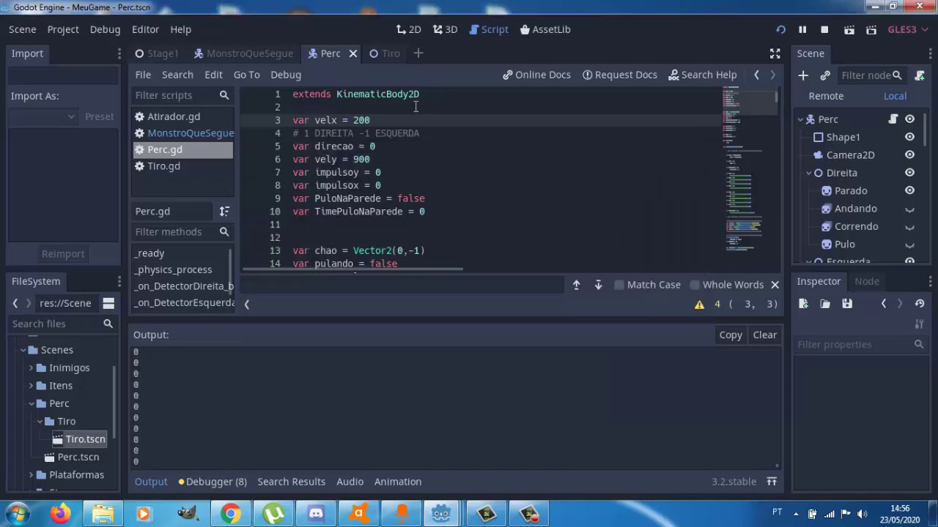
{"action": "key", "text": "Down"}
{"action": "key", "text": "Down"}
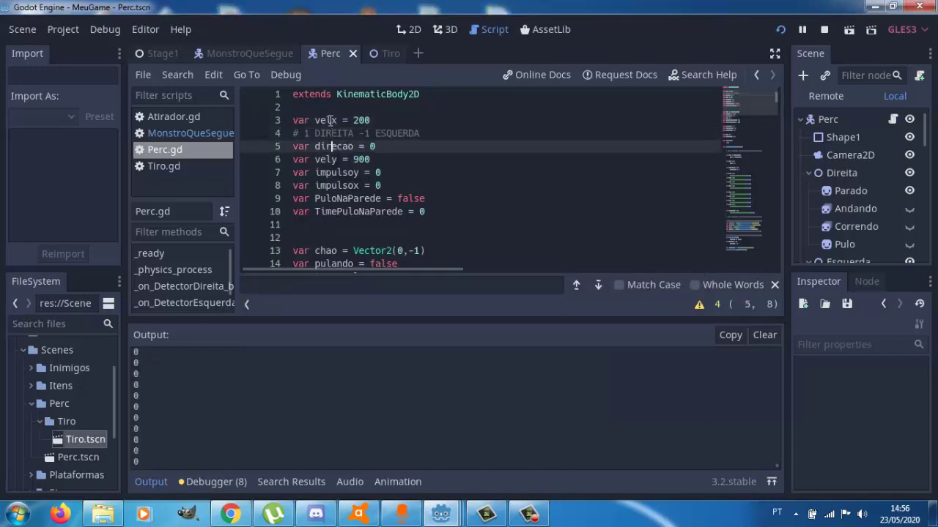
{"action": "key", "text": "Down"}
{"action": "key", "text": "Down"}
{"action": "key", "text": "Down"}
{"action": "key", "text": "Down"}
{"action": "key", "text": "Down"}
{"action": "key", "text": "Up"}
{"action": "key", "text": "Up"}
{"action": "key", "text": "Up"}
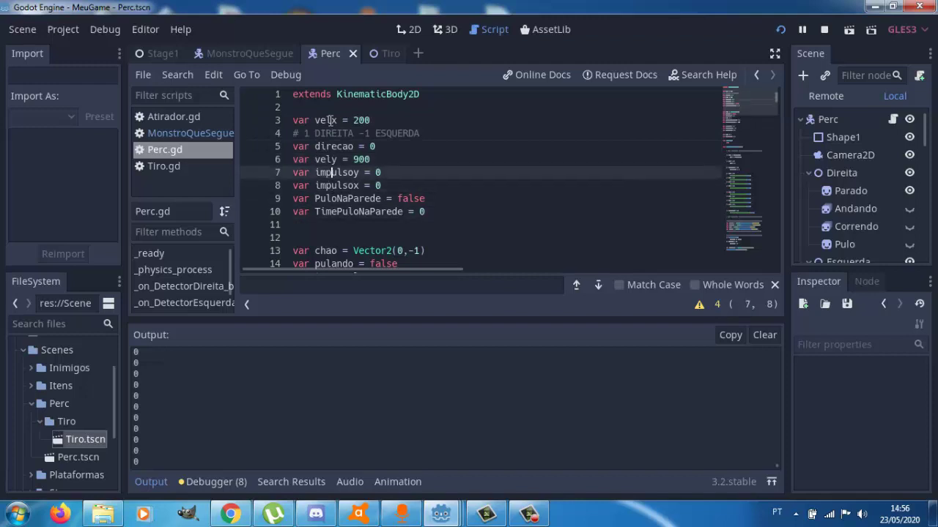
{"action": "key", "text": "Up"}
{"action": "key", "text": "Down"}
{"action": "key", "text": "Down"}
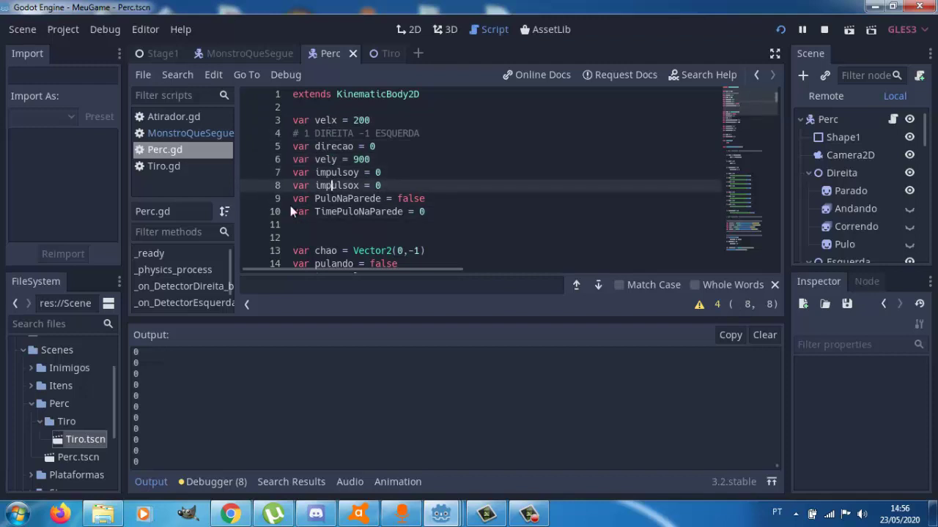
{"action": "key", "text": "Home"}
{"action": "key", "text": "ctrl+Right"}
{"action": "key", "text": "ctrl+Right"}
{"action": "key", "text": "Down"}
{"action": "key", "text": "Up"}
{"action": "key", "text": "Right"}
{"action": "key", "text": "Right"}
{"action": "key", "text": "Left"}
{"action": "key", "text": "Left"}
{"action": "key", "text": "Left"}
{"action": "key", "text": "Left"}
{"action": "key", "text": "Left"}
{"action": "key", "text": "Down"}
{"action": "key", "text": "Home"}
{"action": "key", "text": "Up"}
{"action": "key", "text": "End"}
{"action": "key", "text": "Up"}
{"action": "key", "text": "Down"}
{"action": "key", "text": "Up"}
{"action": "key", "text": "Up"}
{"action": "key", "text": "Down"}
{"action": "key", "text": "Down"}
{"action": "key", "text": "Left"}
{"action": "key", "text": "Left"}
{"action": "key", "text": "Left"}
{"action": "key", "text": "End"}
{"action": "key", "text": "Down"}
{"action": "key", "text": "Left"}
{"action": "key", "text": "Left"}
{"action": "key", "text": "Left"}
{"action": "key", "text": "Left"}
{"action": "key", "text": "Left"}
{"action": "key", "text": "Left"}
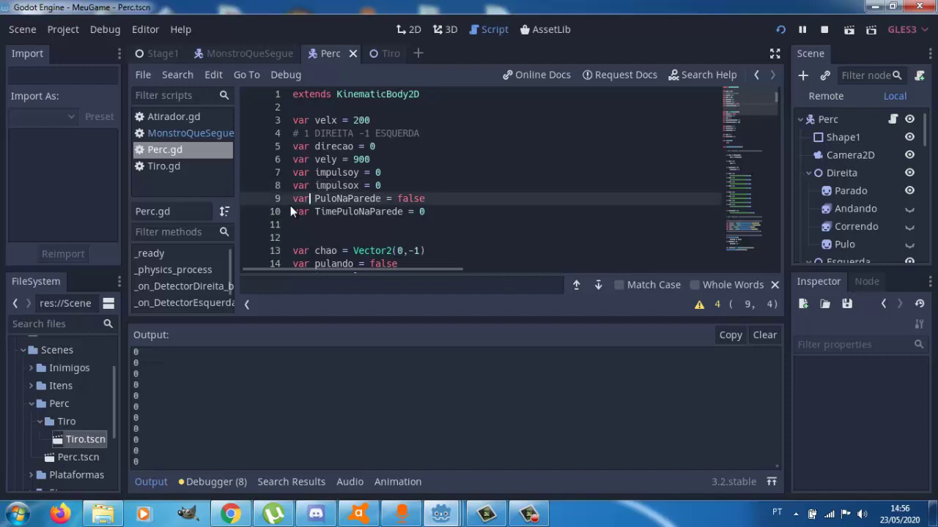
{"action": "key", "text": "Left"}
{"action": "key", "text": "Left"}
{"action": "key", "text": "Left"}
{"action": "key", "text": "Right"}
{"action": "key", "text": "Right"}
{"action": "key", "text": "Right"}
{"action": "key", "text": "Right"}
{"action": "key", "text": "Right"}
{"action": "key", "text": "Right"}
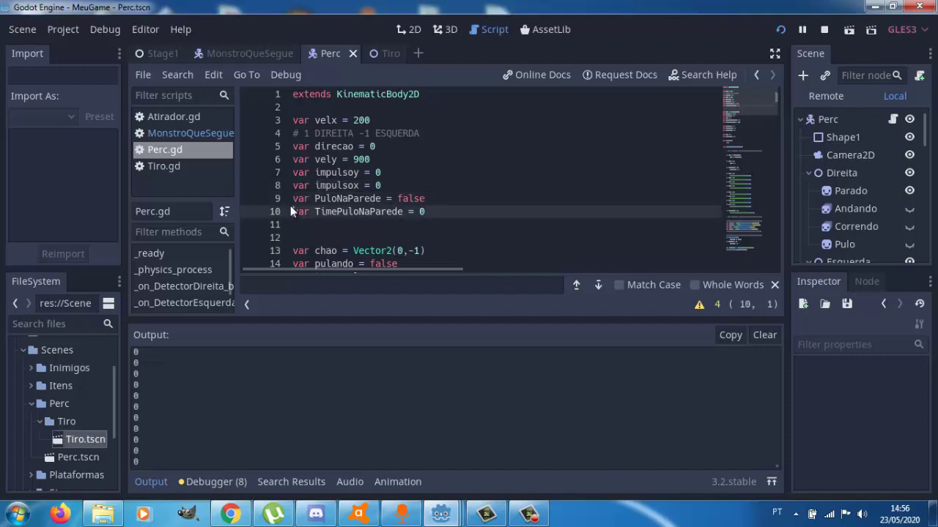
{"action": "key", "text": "Up"}
{"action": "key", "text": "Right"}
{"action": "key", "text": "Right"}
{"action": "key", "text": "Right"}
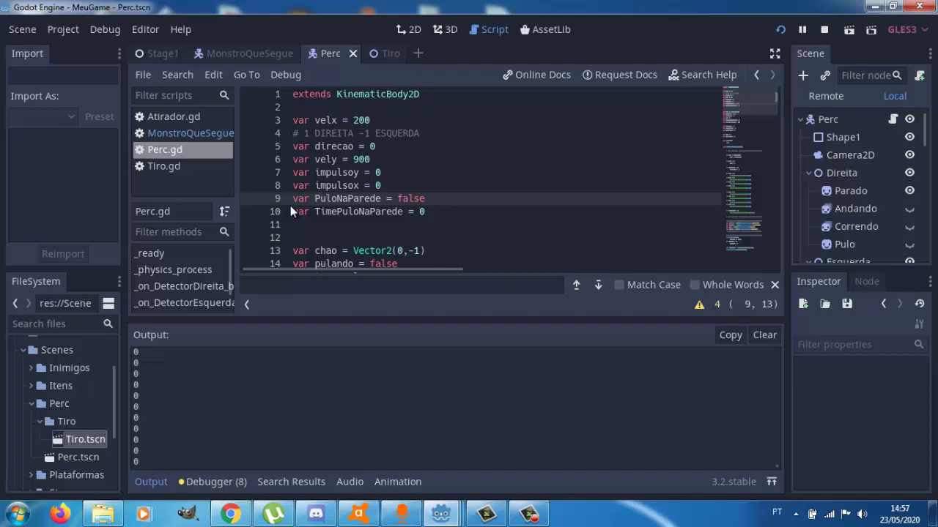
{"action": "key", "text": "Down"}
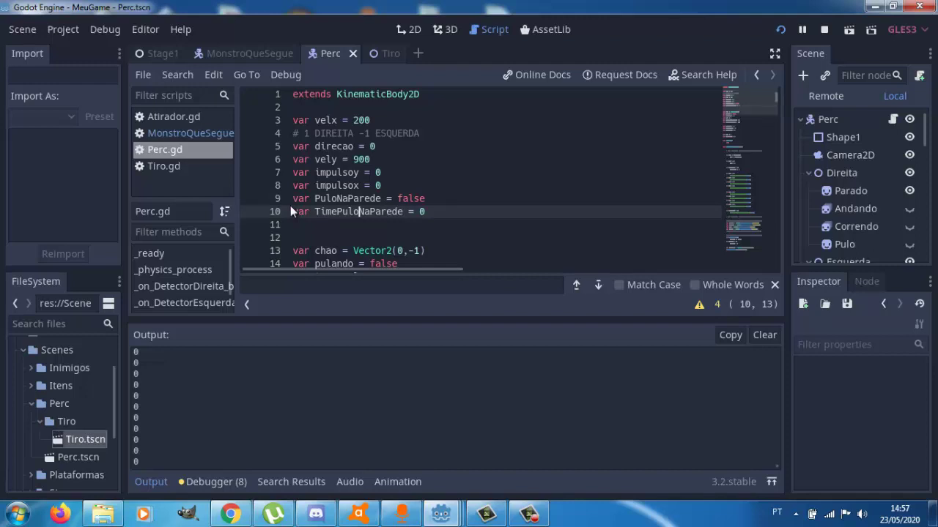
{"action": "key", "text": "Down"}
{"action": "key", "text": "Down"}
{"action": "key", "text": "Down"}
{"action": "key", "text": "Down"}
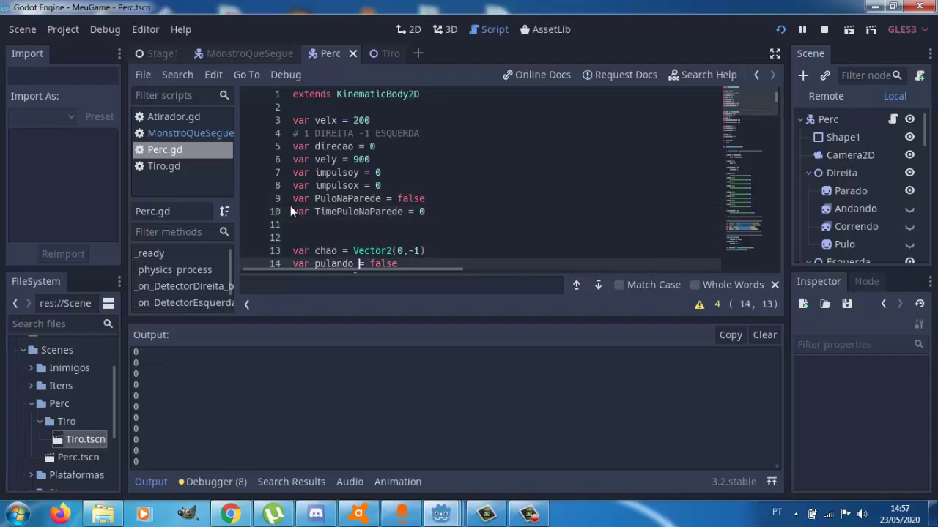
{"action": "key", "text": "Down"}
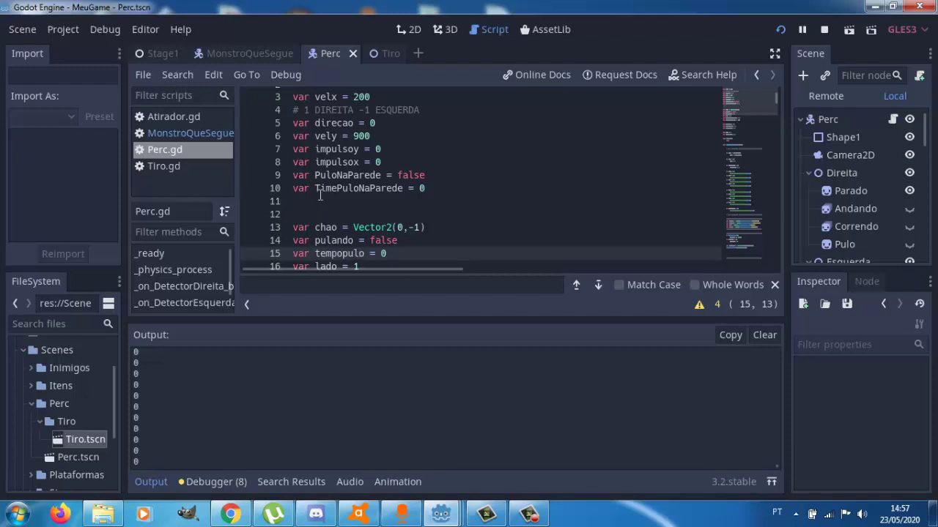
{"action": "left_click", "coordinate": [319, 192]}
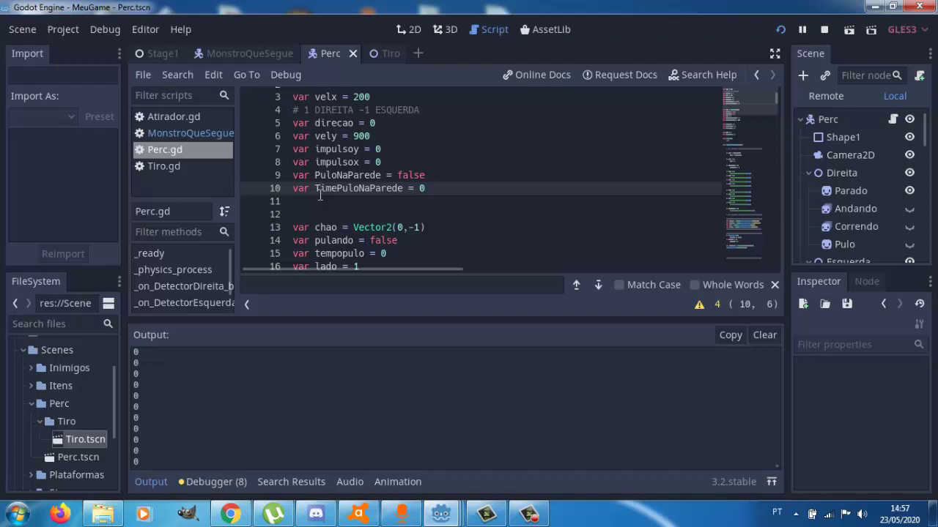
{"action": "key", "text": "Down"}
{"action": "key", "text": "Down"}
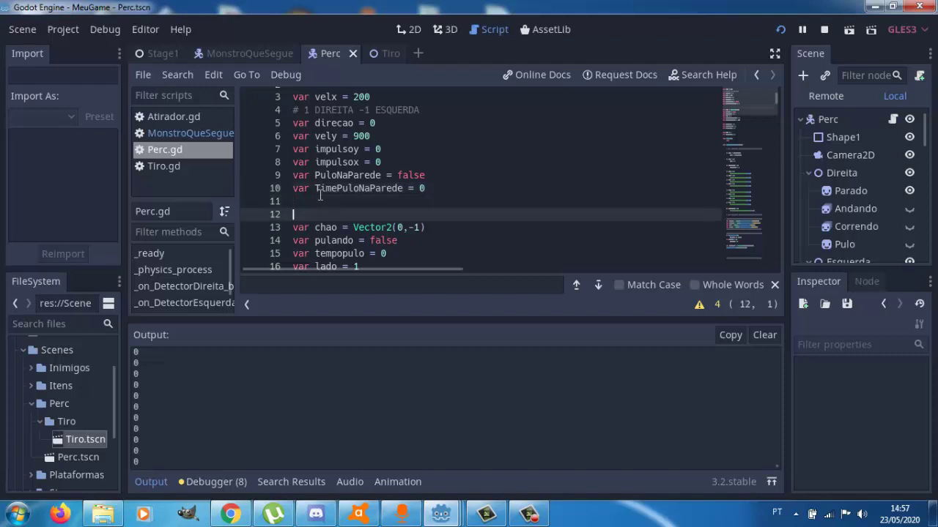
{"action": "key", "text": "Up"}
{"action": "key", "text": "Up"}
{"action": "key", "text": "Up"}
{"action": "key", "text": "Down"}
{"action": "key", "text": "Down"}
{"action": "key", "text": "Down"}
{"action": "key", "text": "Down"}
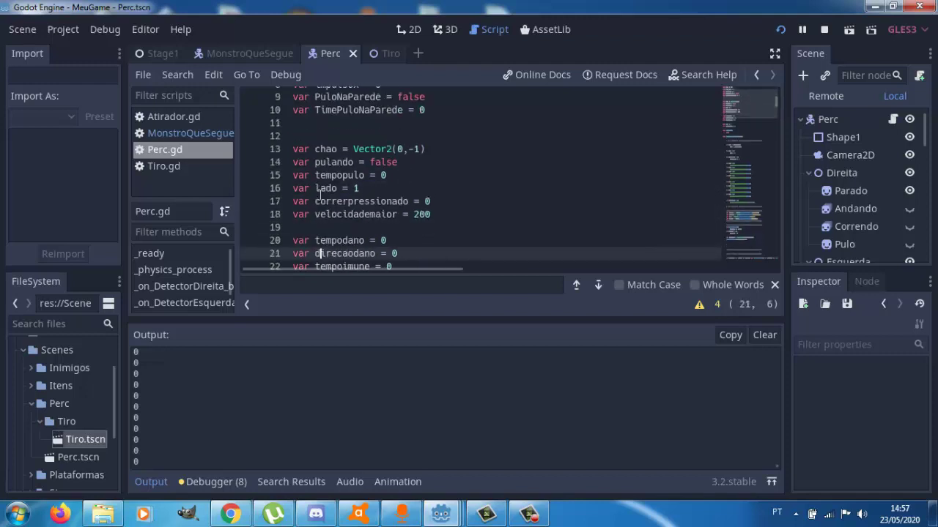
{"action": "key", "text": "Down"}
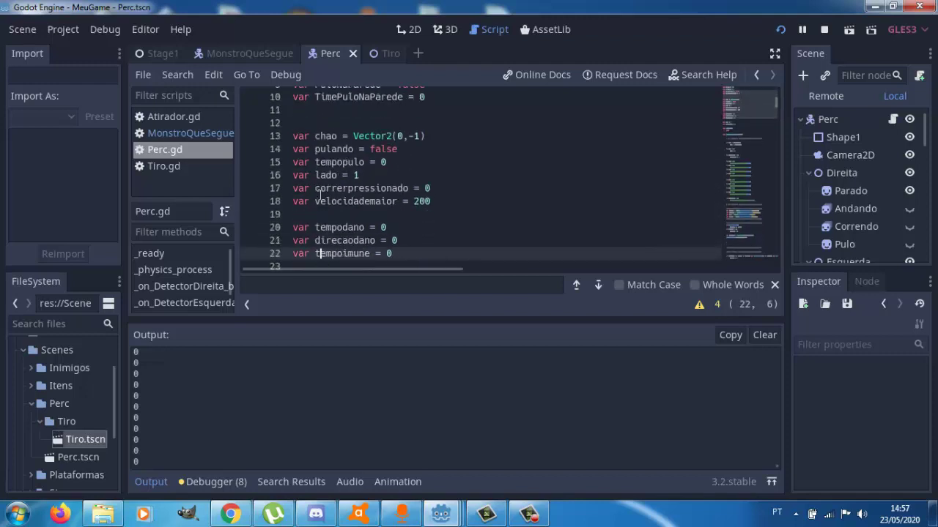
{"action": "key", "text": "Down"}
{"action": "key", "text": "Down"}
{"action": "key", "text": "Down"}
{"action": "key", "text": "Down"}
{"action": "key", "text": "Down"}
{"action": "key", "text": "Down"}
{"action": "key", "text": "Down"}
{"action": "key", "text": "Up"}
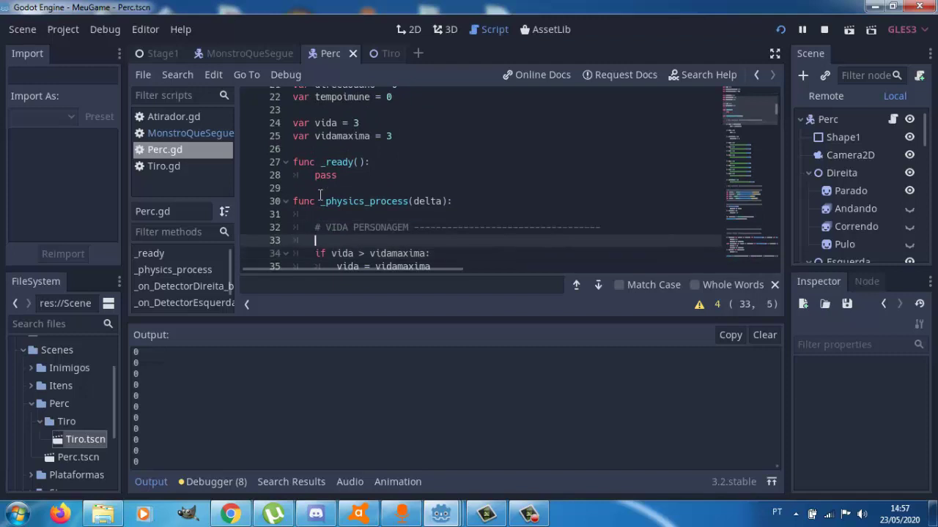
{"action": "key", "text": "Up"}
{"action": "key", "text": "Up"}
{"action": "key", "text": "Up"}
{"action": "key", "text": "Up"}
{"action": "key", "text": "Up"}
{"action": "key", "text": "Up"}
{"action": "key", "text": "Up"}
{"action": "key", "text": "Up"}
{"action": "key", "text": "Up"}
{"action": "key", "text": "Down"}
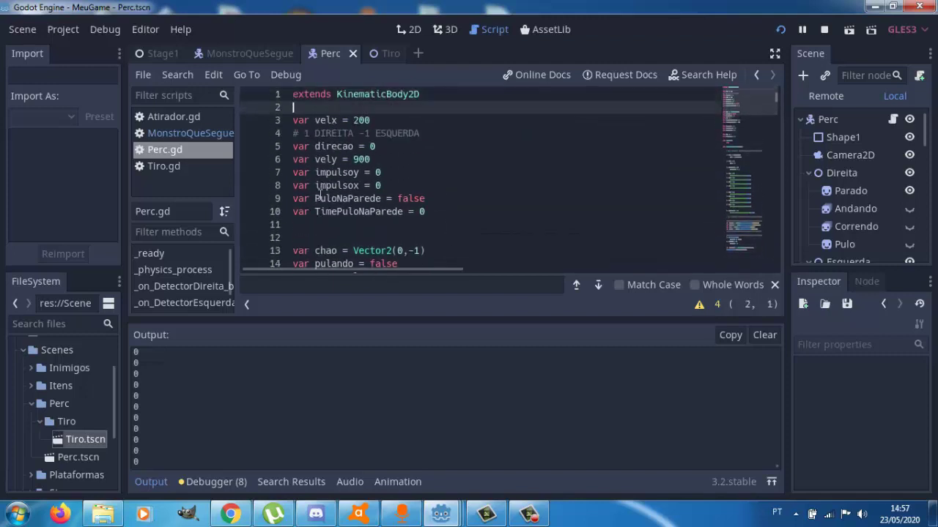
{"action": "key", "text": "Down"}
{"action": "key", "text": "Down"}
{"action": "key", "text": "Down"}
{"action": "key", "text": "Down"}
{"action": "key", "text": "Down"}
{"action": "key", "text": "Down"}
{"action": "key", "text": "Down"}
{"action": "key", "text": "Down"}
{"action": "key", "text": "Down"}
{"action": "key", "text": "Down"}
{"action": "key", "text": "Down"}
{"action": "key", "text": "Down"}
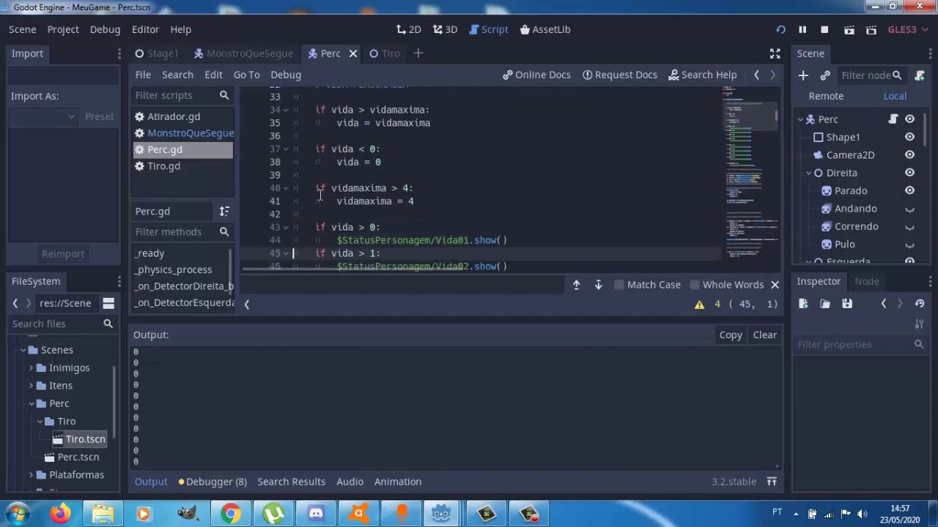
{"action": "key", "text": "Up"}
{"action": "key", "text": "Up"}
{"action": "key", "text": "Up"}
{"action": "key", "text": "Up"}
{"action": "key", "text": "Up"}
{"action": "key", "text": "Up"}
{"action": "key", "text": "Up"}
{"action": "key", "text": "Up"}
{"action": "key", "text": "Up"}
{"action": "key", "text": "Up"}
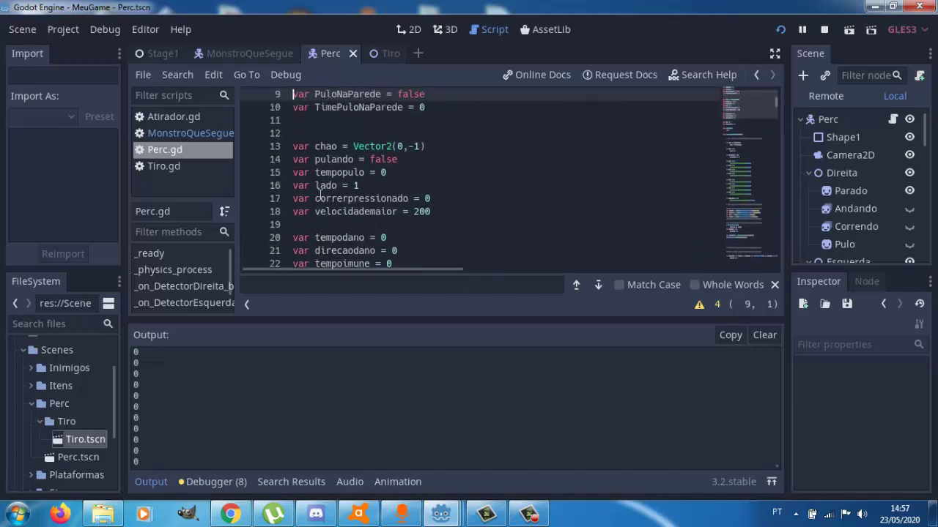
{"action": "key", "text": "Up"}
{"action": "key", "text": "Up"}
{"action": "key", "text": "Up"}
{"action": "key", "text": "Down"}
{"action": "key", "text": "Down"}
{"action": "key", "text": "Down"}
{"action": "key", "text": "Down"}
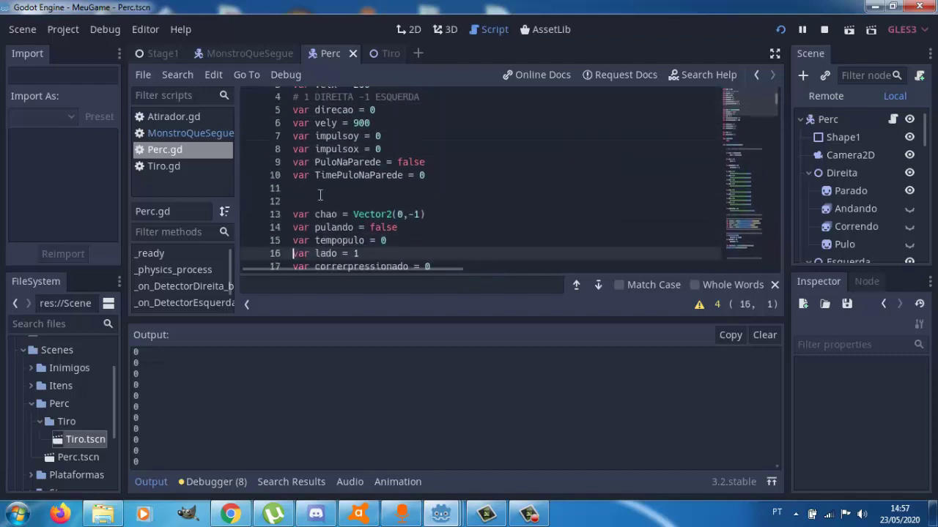
{"action": "key", "text": "Down"}
{"action": "key", "text": "Down"}
{"action": "key", "text": "Down"}
{"action": "key", "text": "Down"}
{"action": "key", "text": "Down"}
{"action": "key", "text": "Down"}
{"action": "key", "text": "Down"}
{"action": "key", "text": "Down"}
{"action": "key", "text": "Down"}
{"action": "key", "text": "Down"}
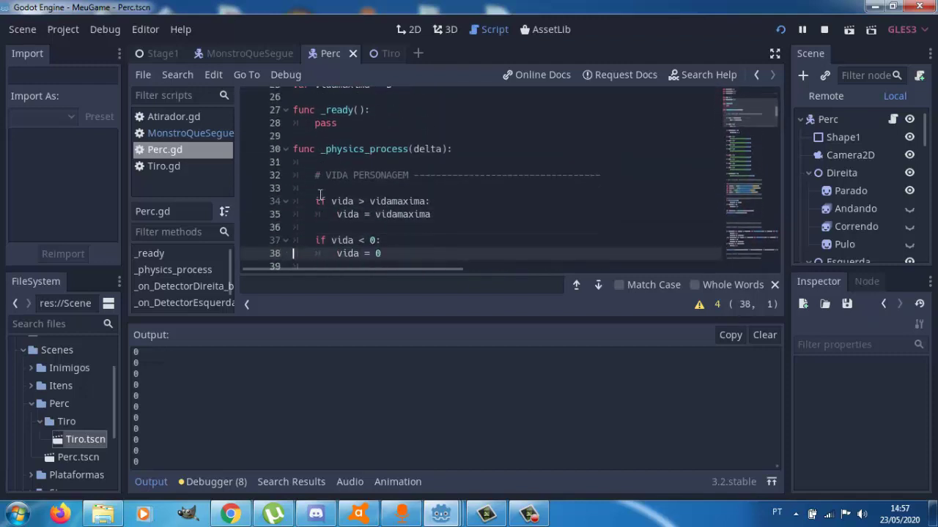
{"action": "key", "text": "Down"}
{"action": "key", "text": "Down"}
{"action": "key", "text": "Down"}
{"action": "key", "text": "Down"}
{"action": "key", "text": "Down"}
{"action": "key", "text": "Down"}
{"action": "key", "text": "Down"}
{"action": "key", "text": "Down"}
{"action": "key", "text": "Down"}
{"action": "key", "text": "Down"}
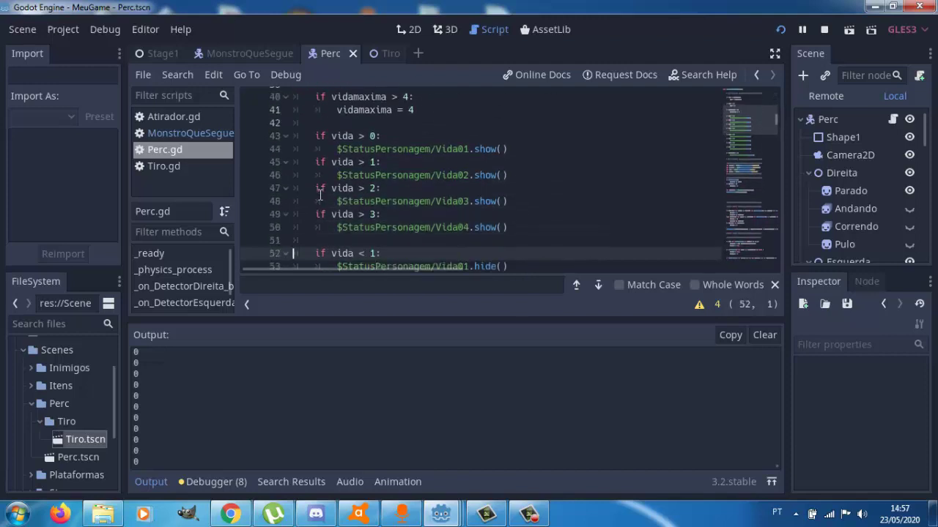
{"action": "key", "text": "Down"}
{"action": "key", "text": "Down"}
{"action": "key", "text": "Down"}
{"action": "key", "text": "Down"}
{"action": "key", "text": "Down"}
{"action": "key", "text": "Down"}
{"action": "key", "text": "Down"}
{"action": "key", "text": "Down"}
{"action": "key", "text": "Down"}
{"action": "key", "text": "Down"}
{"action": "key", "text": "Down"}
{"action": "key", "text": "Down"}
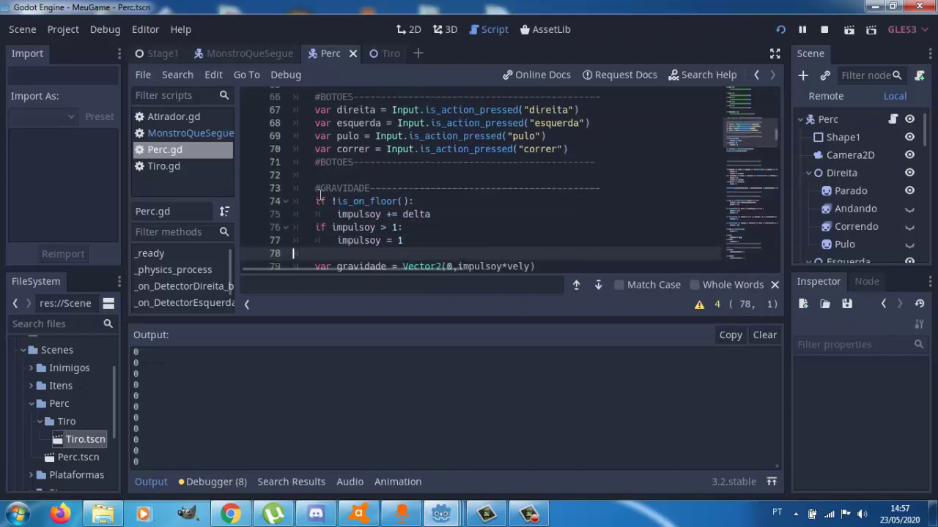
{"action": "key", "text": "Down"}
{"action": "key", "text": "Down"}
{"action": "key", "text": "Down"}
{"action": "key", "text": "Down"}
{"action": "key", "text": "Down"}
{"action": "key", "text": "Down"}
{"action": "key", "text": "Down"}
{"action": "key", "text": "Down"}
{"action": "key", "text": "Down"}
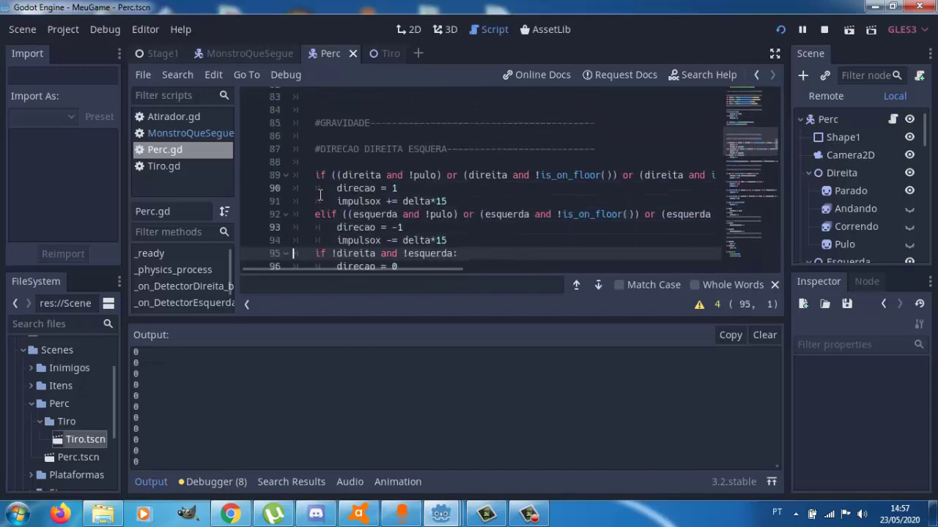
{"action": "key", "text": "Down"}
{"action": "key", "text": "Up"}
{"action": "key", "text": "Up"}
{"action": "key", "text": "Up"}
{"action": "key", "text": "Right"}
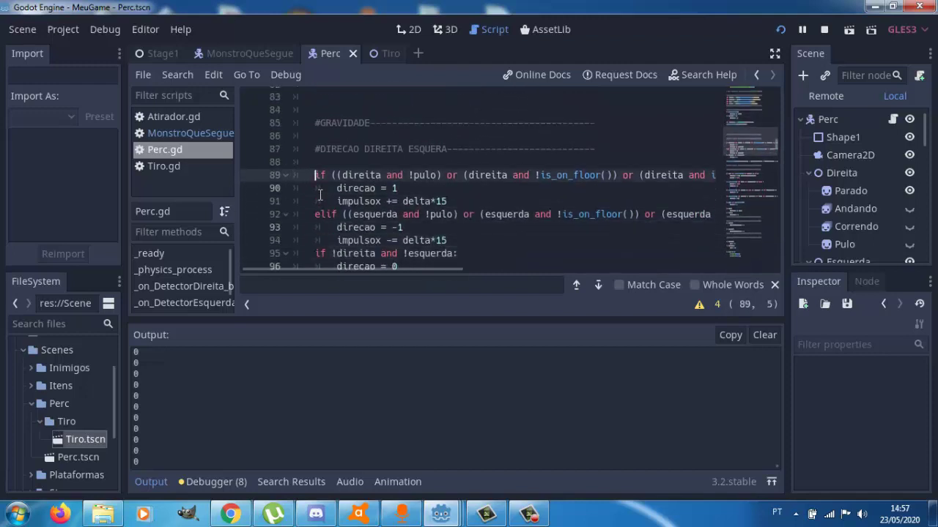
{"action": "key", "text": "Right"}
{"action": "key", "text": "Right"}
{"action": "key", "text": "Right"}
{"action": "key", "text": "Right"}
{"action": "key", "text": "Right"}
{"action": "key", "text": "Right"}
{"action": "key", "text": "Right"}
{"action": "key", "text": "Right"}
{"action": "key", "text": "Right"}
{"action": "key", "text": "Right"}
{"action": "key", "text": "Right"}
{"action": "key", "text": "Right"}
{"action": "key", "text": "Down"}
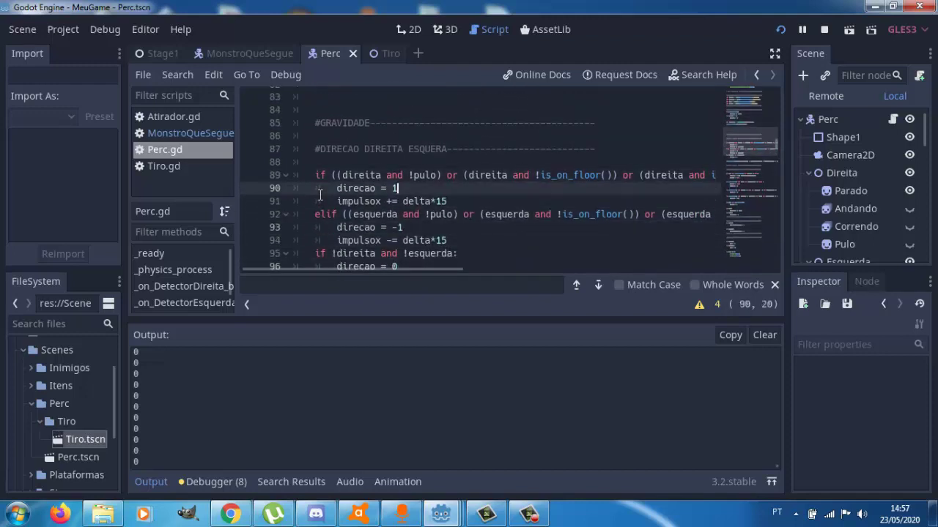
{"action": "key", "text": "Down"}
{"action": "key", "text": "Left"}
{"action": "key", "text": "Left"}
{"action": "key", "text": "Left"}
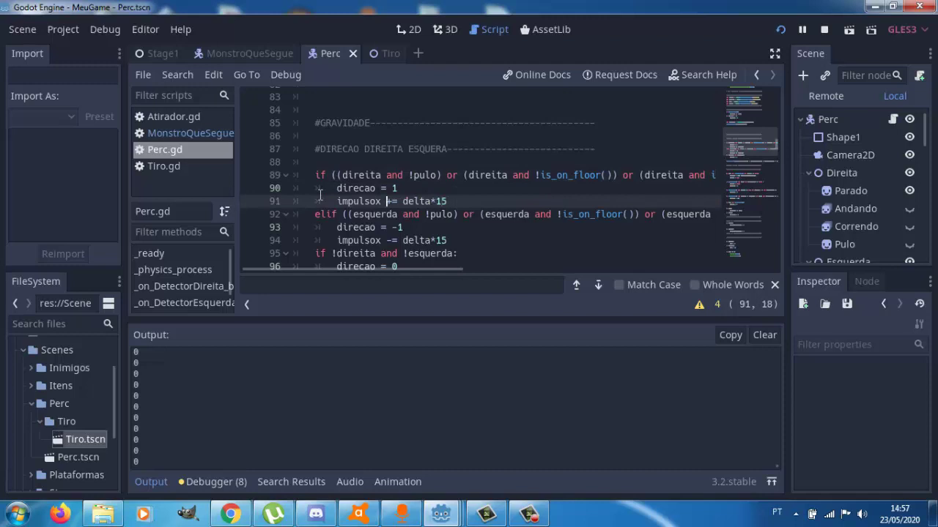
{"action": "key", "text": "Up"}
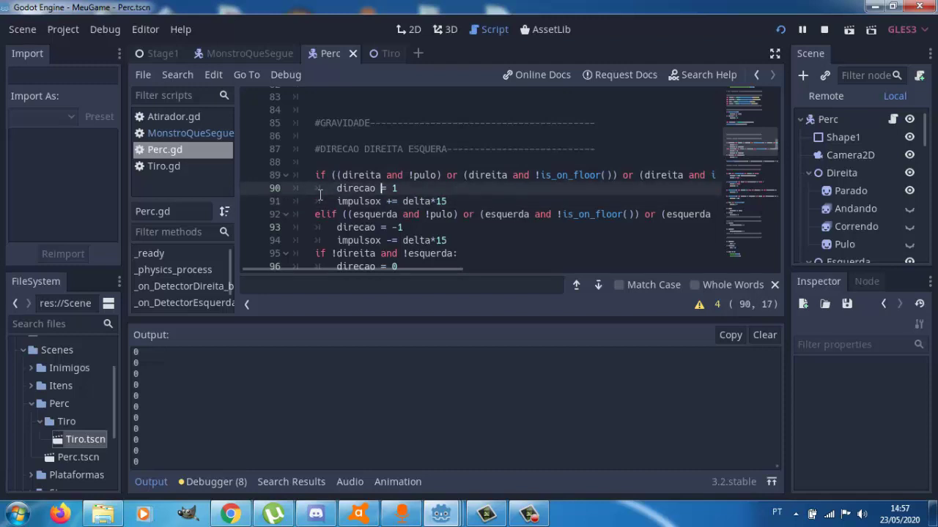
{"action": "key", "text": "Right"}
{"action": "key", "text": "Right"}
{"action": "key", "text": "Right"}
{"action": "key", "text": "Left"}
{"action": "key", "text": "Left"}
{"action": "key", "text": "Left"}
{"action": "key", "text": "Left"}
{"action": "key", "text": "Left"}
{"action": "key", "text": "Down"}
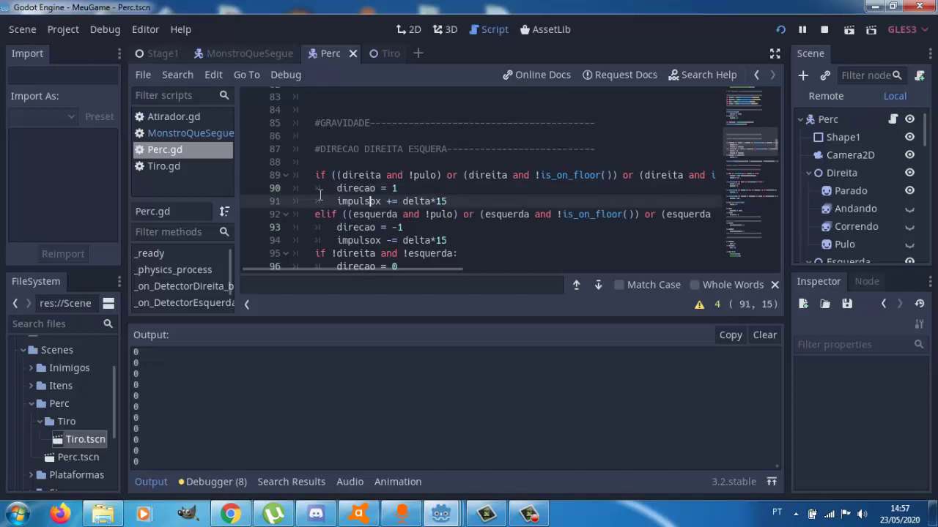
{"action": "key", "text": "Up"}
{"action": "key", "text": "Up"}
{"action": "key", "text": "Up"}
{"action": "key", "text": "Down"}
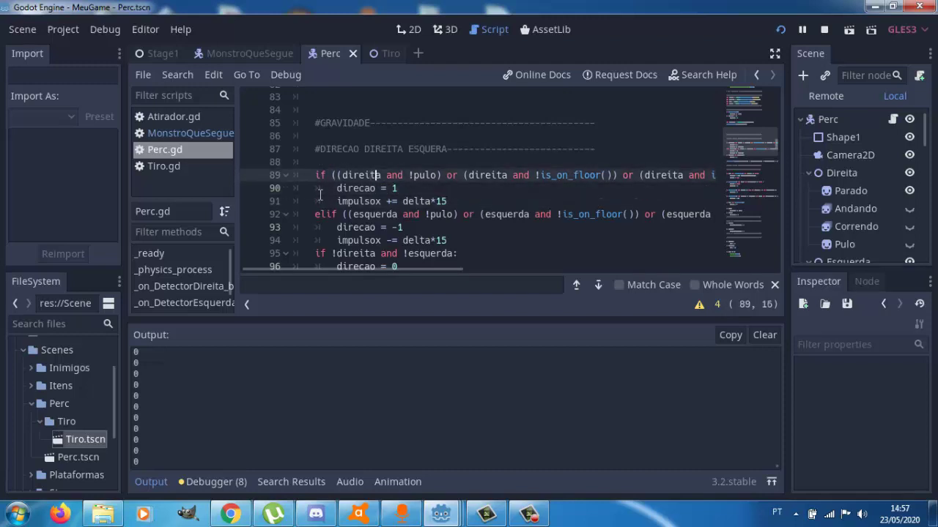
{"action": "key", "text": "Right"}
{"action": "key", "text": "Right"}
{"action": "key", "text": "Right"}
{"action": "key", "text": "Right"}
{"action": "key", "text": "Right"}
{"action": "key", "text": "Right"}
{"action": "key", "text": "Right"}
{"action": "key", "text": "Right"}
{"action": "key", "text": "Right"}
{"action": "key", "text": "Right"}
{"action": "key", "text": "Right"}
{"action": "key", "text": "Right"}
{"action": "key", "text": "Right"}
{"action": "key", "text": "Right"}
{"action": "key", "text": "Right"}
{"action": "key", "text": "Right"}
{"action": "key", "text": "Right"}
{"action": "key", "text": "Right"}
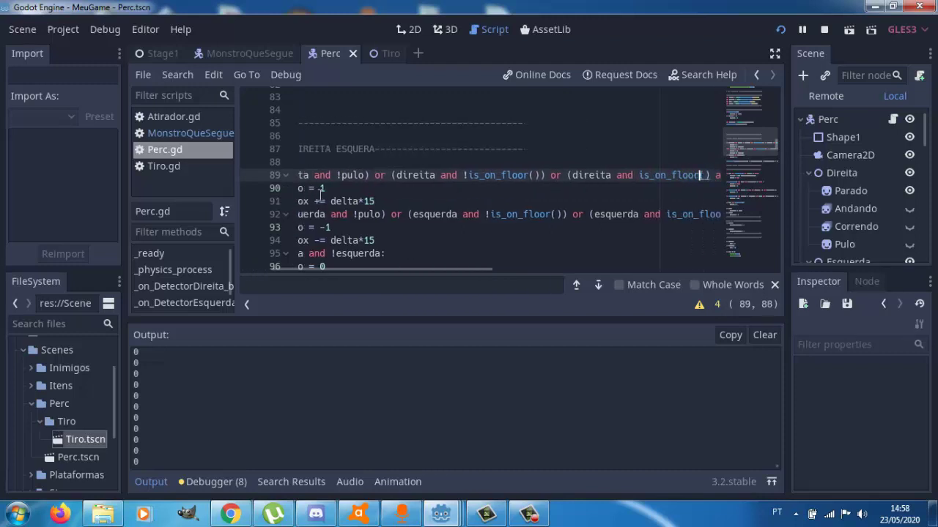
{"action": "key", "text": "Down"}
{"action": "key", "text": "Home"}
{"action": "key", "text": "Up"}
{"action": "key", "text": "End"}
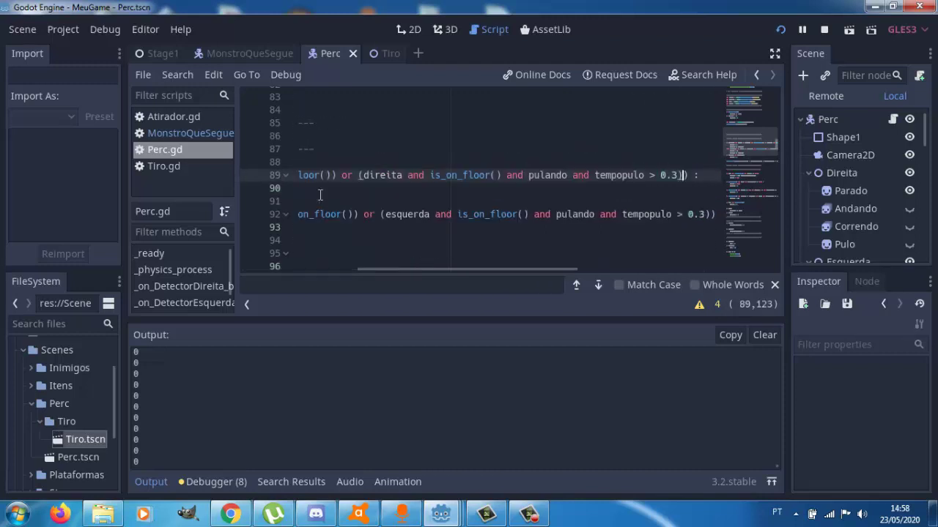
{"action": "key", "text": "Down"}
{"action": "key", "text": "Home"}
{"action": "key", "text": "Right"}
{"action": "key", "text": "Right"}
{"action": "key", "text": "Right"}
{"action": "key", "text": "Right"}
{"action": "key", "text": "Left"}
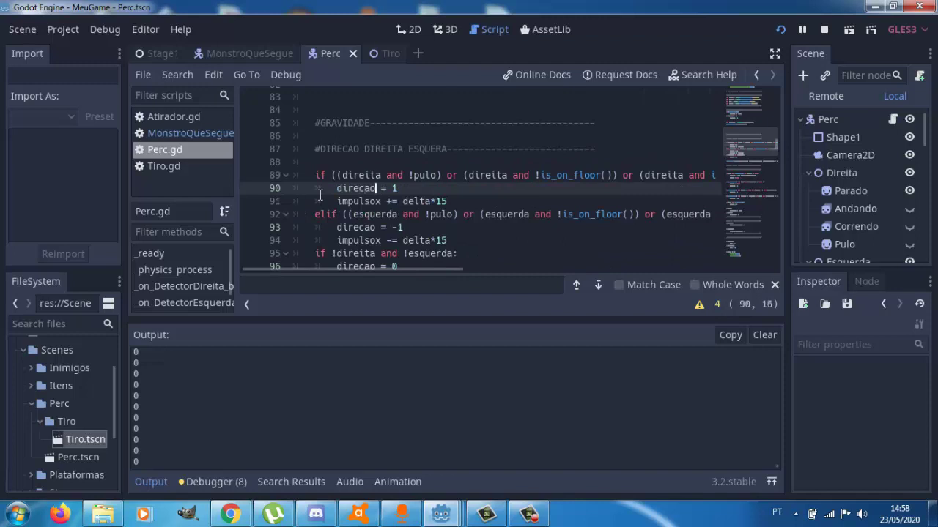
{"action": "key", "text": "Left"}
{"action": "key", "text": "Left"}
{"action": "key", "text": "Left"}
{"action": "key", "text": "Right"}
{"action": "key", "text": "Right"}
{"action": "key", "text": "Right"}
{"action": "key", "text": "Down"}
{"action": "key", "text": "Right"}
{"action": "key", "text": "Right"}
{"action": "key", "text": "Right"}
{"action": "key", "text": "Up"}
{"action": "key", "text": "Down"}
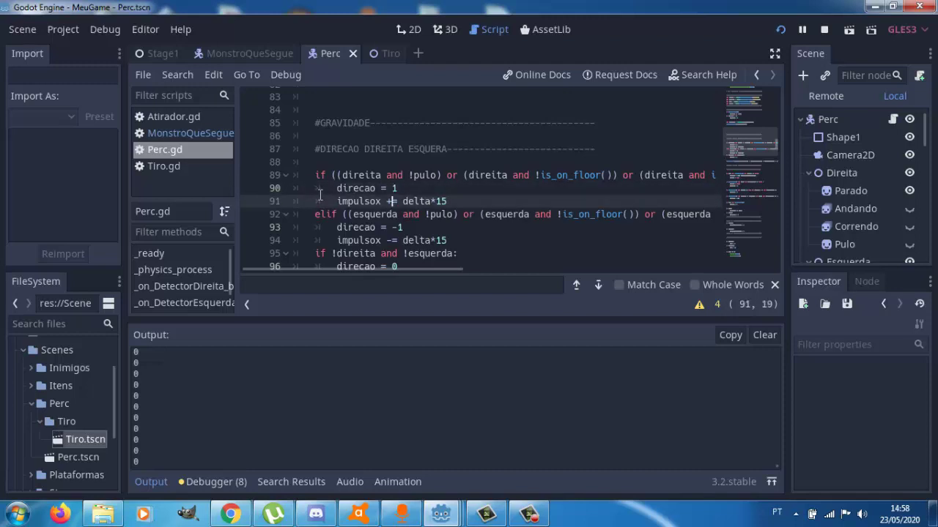
{"action": "key", "text": "Left"}
{"action": "key", "text": "Home"}
{"action": "key", "text": "Right"}
{"action": "key", "text": "Right"}
{"action": "key", "text": "Right"}
{"action": "key", "text": "Left"}
{"action": "key", "text": "Right"}
{"action": "key", "text": "Down"}
{"action": "key", "text": "Home"}
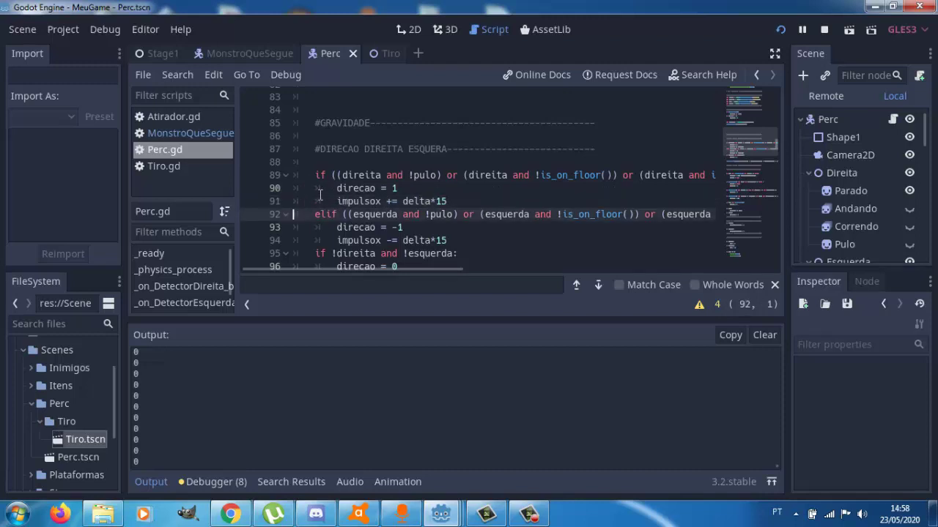
{"action": "key", "text": "Down"}
{"action": "key", "text": "Down"}
{"action": "key", "text": "Down"}
{"action": "key", "text": "Up"}
{"action": "key", "text": "Up"}
{"action": "key", "text": "Up"}
{"action": "key", "text": "Up"}
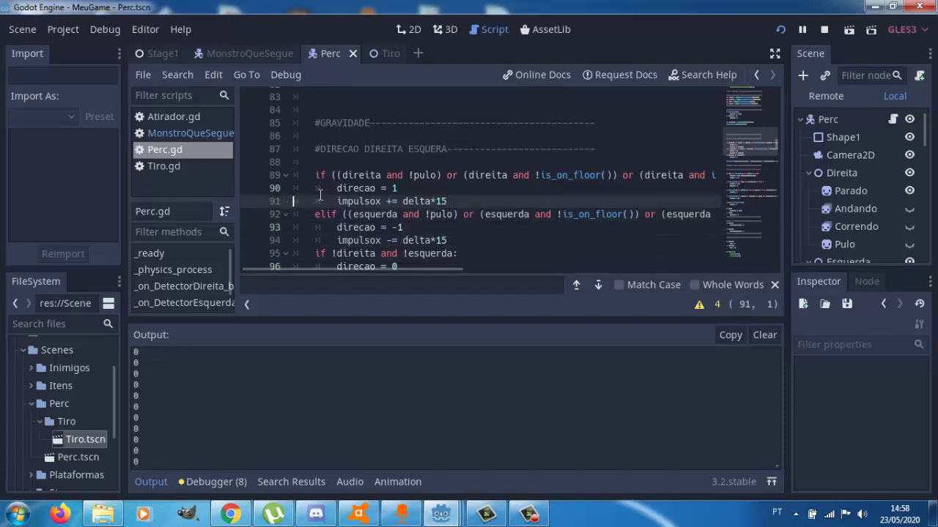
{"action": "key", "text": "Up"}
{"action": "key", "text": "Down"}
{"action": "key", "text": "Down"}
{"action": "key", "text": "Down"}
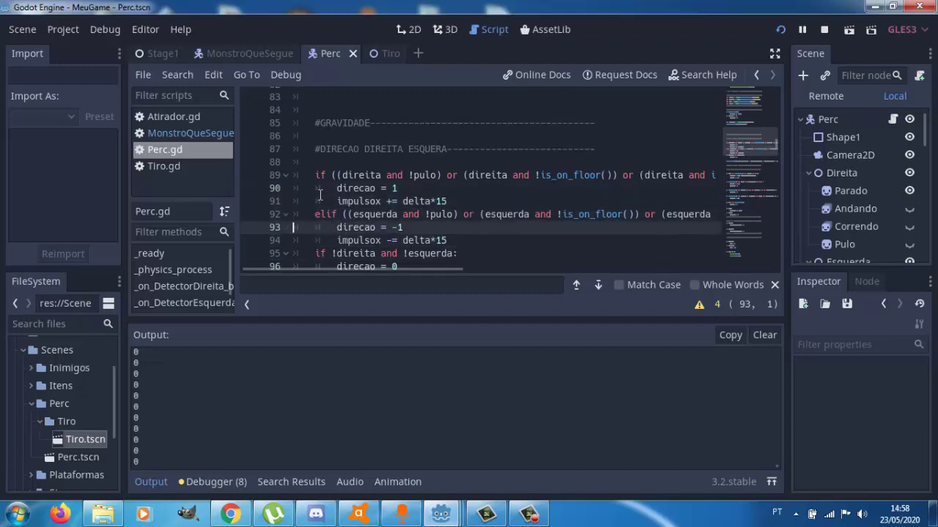
{"action": "key", "text": "Up"}
{"action": "key", "text": "Up"}
{"action": "key", "text": "Down"}
{"action": "key", "text": "Down"}
{"action": "key", "text": "Down"}
{"action": "key", "text": "Down"}
{"action": "key", "text": "Down"}
{"action": "key", "text": "Down"}
{"action": "key", "text": "Up"}
{"action": "key", "text": "Up"}
{"action": "key", "text": "Up"}
{"action": "key", "text": "Up"}
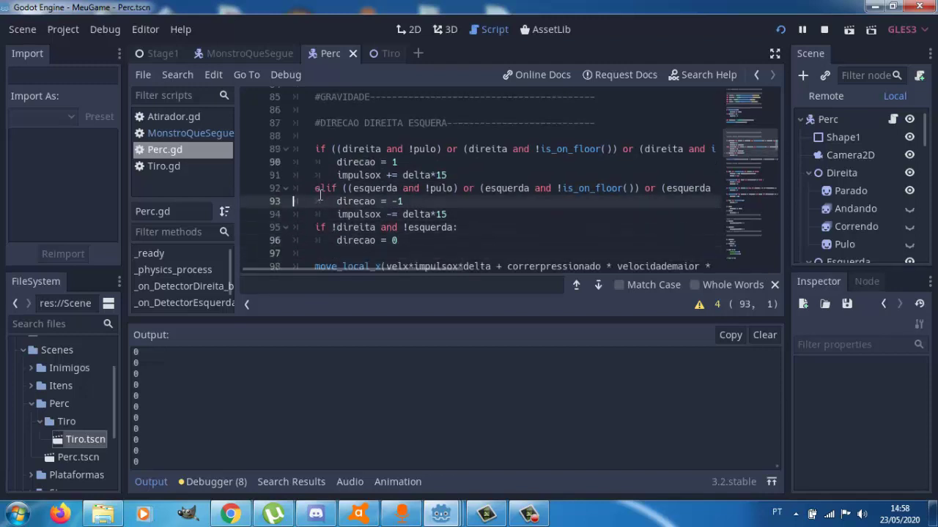
{"action": "key", "text": "Down"}
{"action": "key", "text": "Down"}
{"action": "key", "text": "Up"}
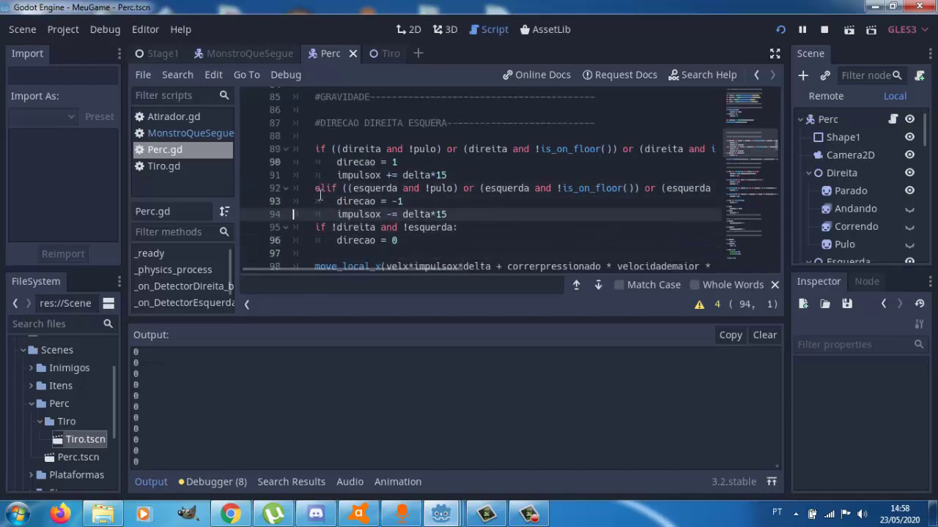
{"action": "key", "text": "Up"}
{"action": "key", "text": "Down"}
{"action": "key", "text": "Down"}
{"action": "key", "text": "Down"}
{"action": "key", "text": "Down"}
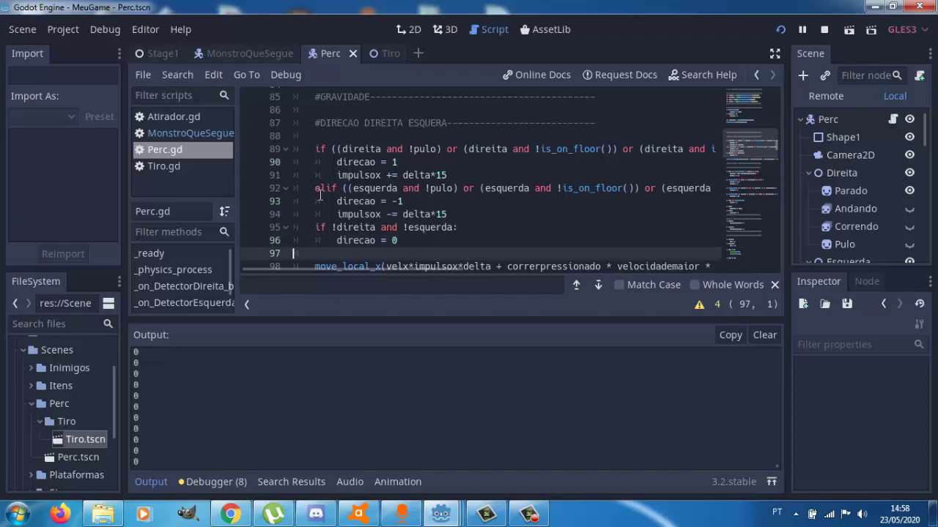
{"action": "key", "text": "Down"}
{"action": "key", "text": "Down"}
{"action": "key", "text": "Down"}
{"action": "key", "text": "Down"}
{"action": "key", "text": "Down"}
{"action": "key", "text": "Up"}
{"action": "key", "text": "Up"}
{"action": "key", "text": "Up"}
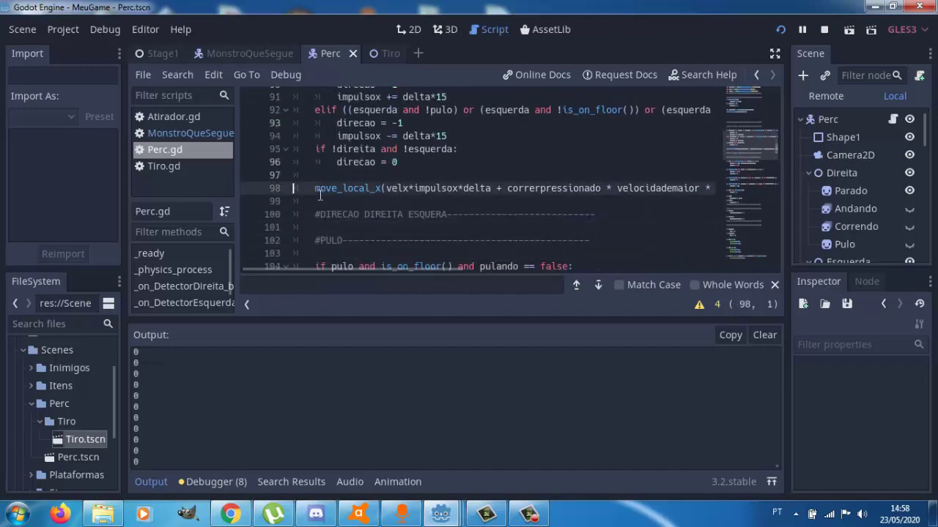
{"action": "key", "text": "Right"}
{"action": "key", "text": "Right"}
{"action": "key", "text": "Right"}
{"action": "key", "text": "Right"}
{"action": "key", "text": "Right"}
{"action": "key", "text": "Right"}
{"action": "key", "text": "Right"}
{"action": "key", "text": "Right"}
{"action": "key", "text": "Right"}
{"action": "key", "text": "Left"}
{"action": "key", "text": "Left"}
{"action": "key", "text": "Left"}
{"action": "key", "text": "Right"}
{"action": "key", "text": "Right"}
{"action": "key", "text": "Right"}
{"action": "key", "text": "Right"}
{"action": "key", "text": "Right"}
{"action": "key", "text": "Right"}
{"action": "key", "text": "Right"}
{"action": "key", "text": "Right"}
{"action": "key", "text": "Right"}
{"action": "key", "text": "Right"}
{"action": "key", "text": "Right"}
{"action": "key", "text": "Right"}
{"action": "key", "text": "Right"}
{"action": "key", "text": "Right"}
{"action": "key", "text": "Right"}
{"action": "key", "text": "Right"}
{"action": "key", "text": "Right"}
{"action": "key", "text": "Right"}
{"action": "key", "text": "Right"}
{"action": "key", "text": "Right"}
{"action": "key", "text": "Right"}
{"action": "key", "text": "Down"}
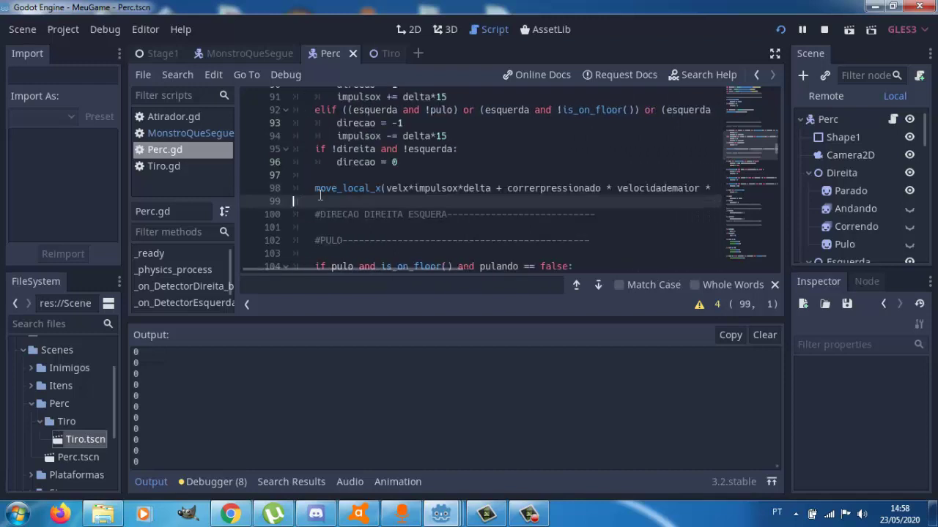
{"action": "key", "text": "Up"}
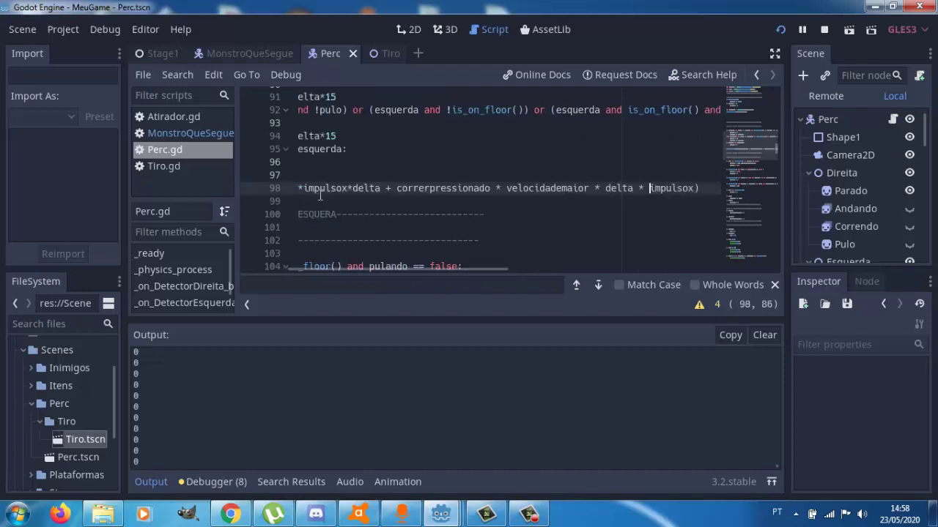
{"action": "key", "text": "Right"}
{"action": "key", "text": "Right"}
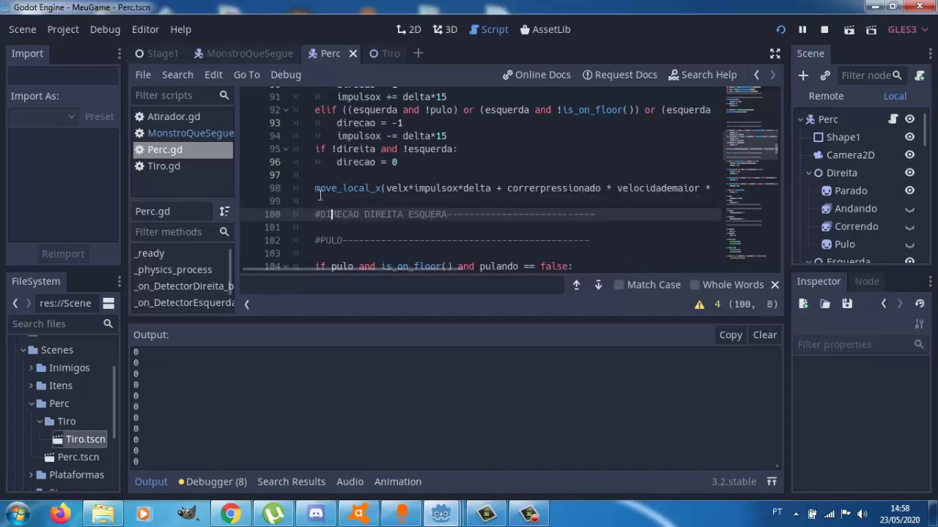
{"action": "key", "text": "Down"}
{"action": "key", "text": "Down"}
{"action": "key", "text": "Left"}
{"action": "key", "text": "Left"}
{"action": "key", "text": "Up"}
{"action": "key", "text": "Up"}
{"action": "key", "text": "End"}
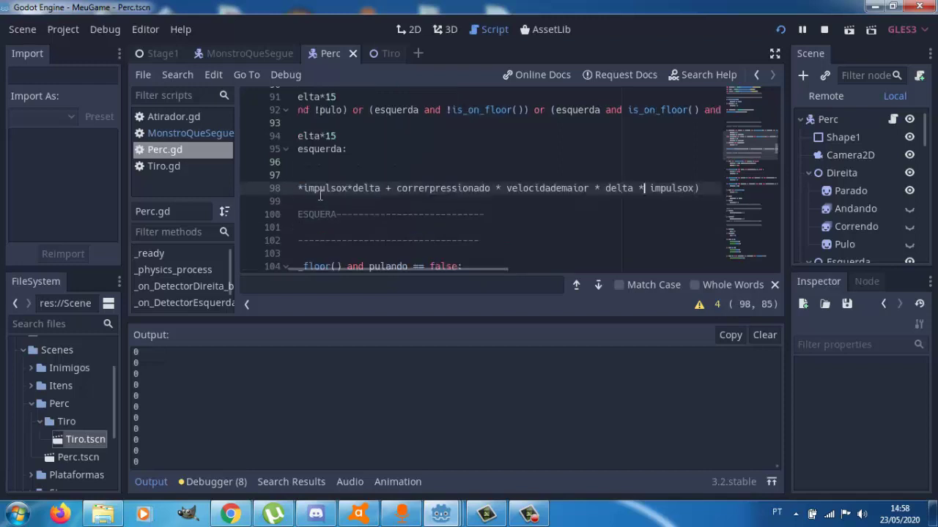
{"action": "key", "text": "Down"}
{"action": "key", "text": "Down"}
{"action": "key", "text": "Down"}
{"action": "key", "text": "Down"}
{"action": "key", "text": "Down"}
{"action": "key", "text": "Down"}
{"action": "key", "text": "Down"}
{"action": "key", "text": "Down"}
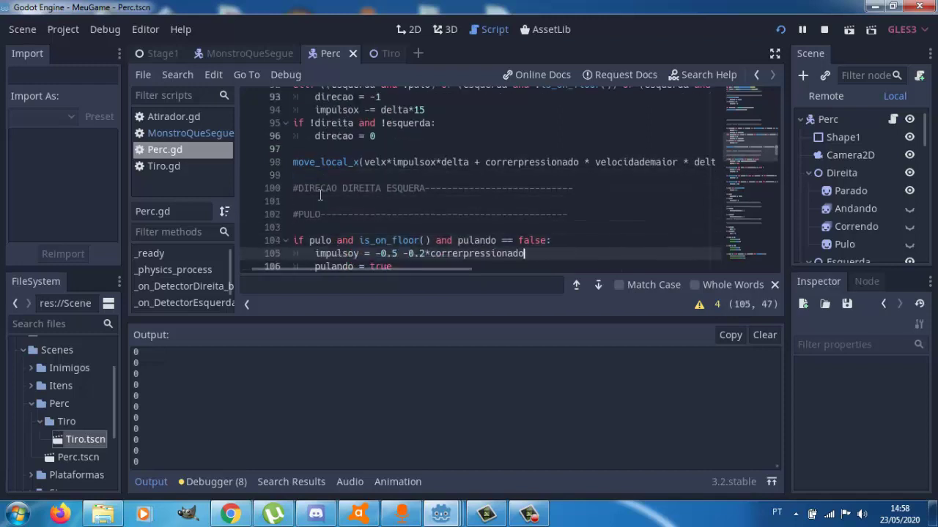
{"action": "key", "text": "Down"}
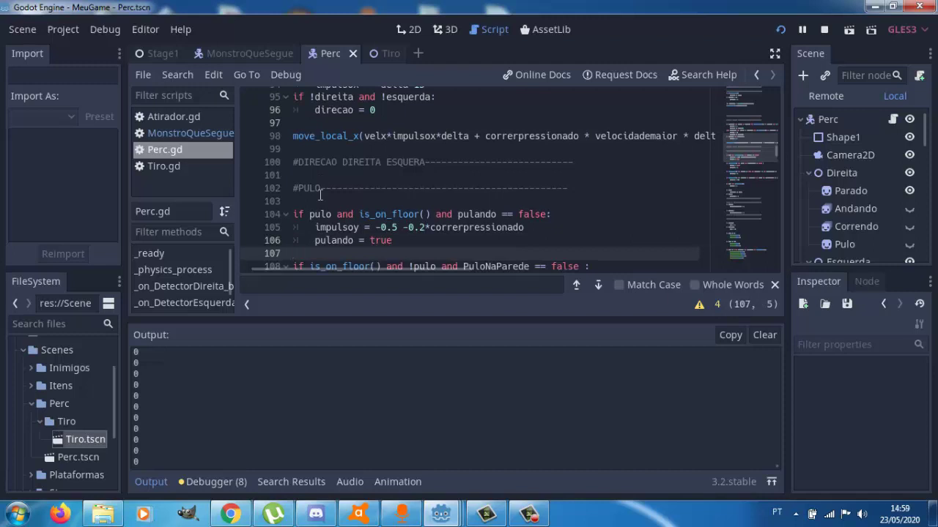
{"action": "key", "text": "Down"}
{"action": "key", "text": "Down"}
{"action": "key", "text": "Down"}
{"action": "key", "text": "Down"}
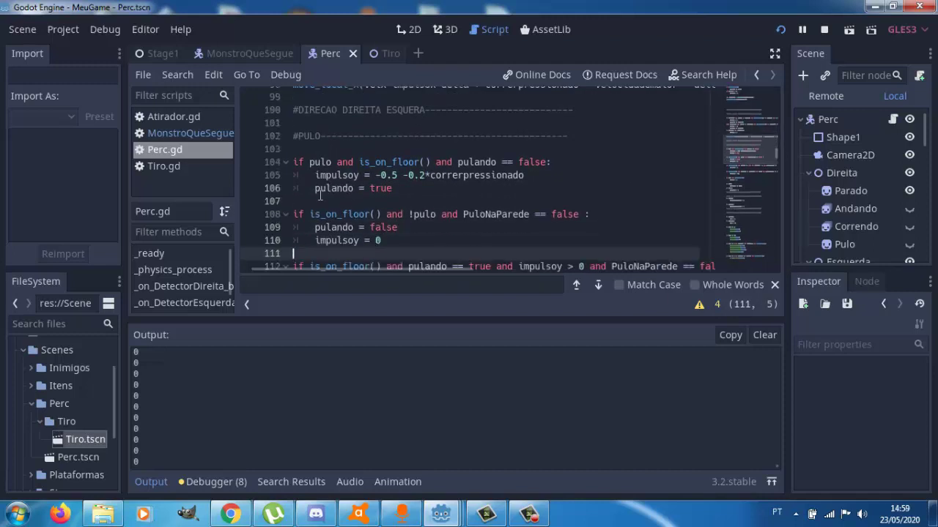
{"action": "key", "text": "Down"}
{"action": "key", "text": "Down"}
{"action": "key", "text": "End"}
{"action": "key", "text": "Down"}
{"action": "key", "text": "Down"}
{"action": "key", "text": "Down"}
{"action": "key", "text": "Down"}
{"action": "key", "text": "Down"}
{"action": "key", "text": "Down"}
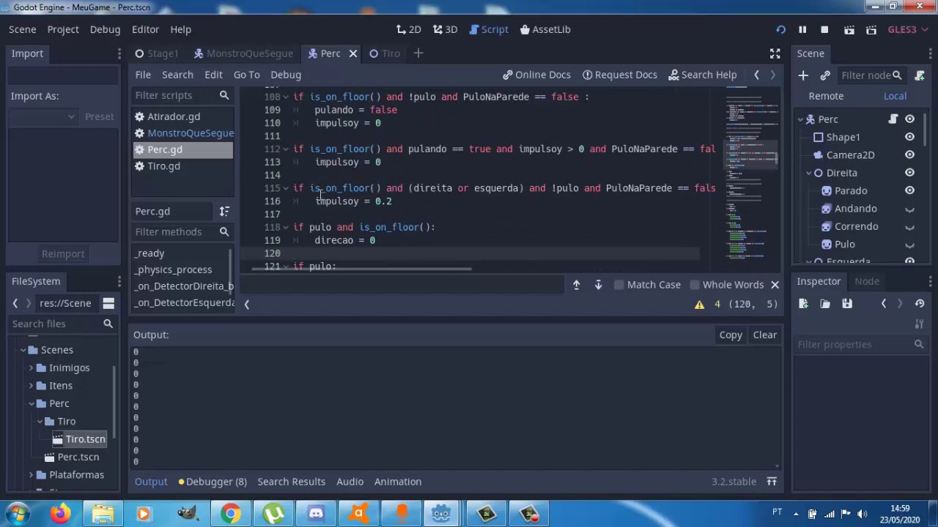
{"action": "key", "text": "Up"}
{"action": "key", "text": "Up"}
{"action": "key", "text": "Up"}
{"action": "key", "text": "Up"}
{"action": "key", "text": "Up"}
{"action": "key", "text": "End"}
{"action": "key", "text": "Up"}
{"action": "key", "text": "Up"}
{"action": "key", "text": "Up"}
{"action": "key", "text": "Up"}
{"action": "key", "text": "Up"}
{"action": "key", "text": "End"}
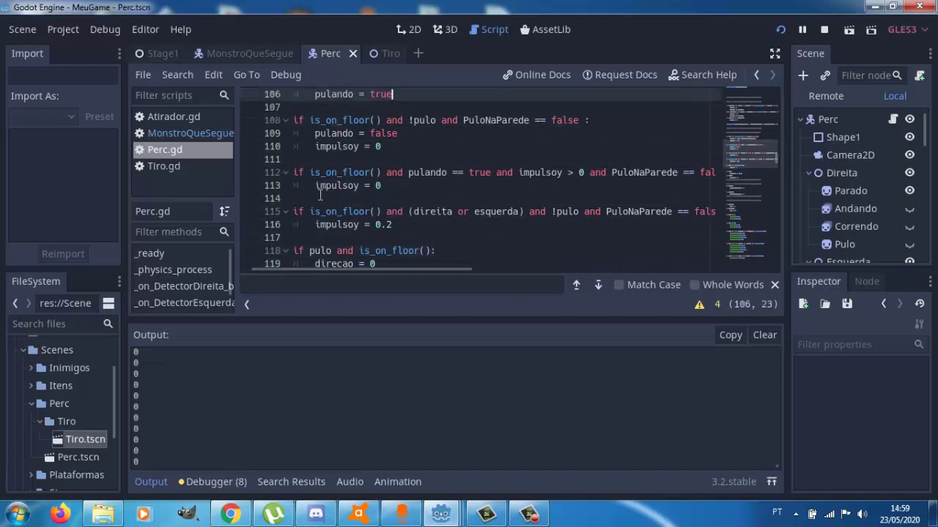
{"action": "key", "text": "Up"}
{"action": "key", "text": "Up"}
{"action": "key", "text": "End"}
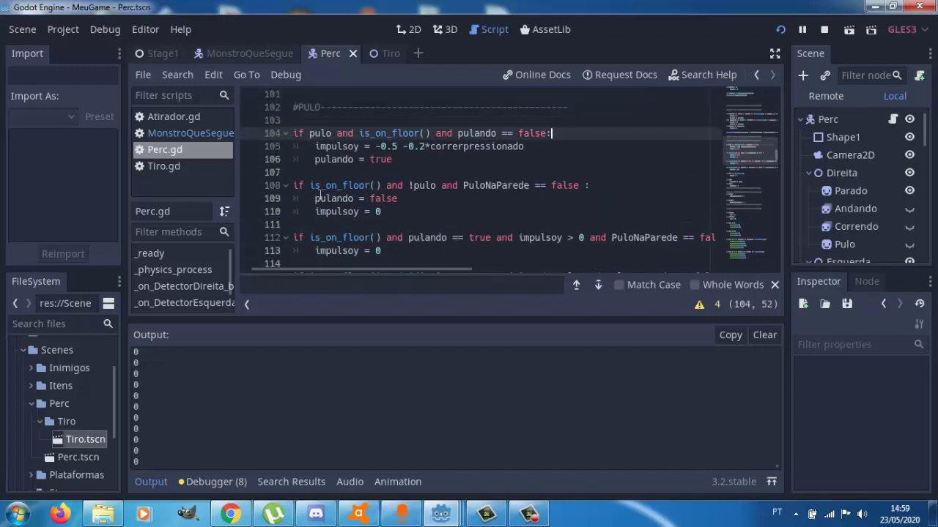
{"action": "key", "text": "Down"}
{"action": "key", "text": "Down"}
{"action": "key", "text": "Down"}
{"action": "key", "text": "Down"}
{"action": "key", "text": "Down"}
{"action": "key", "text": "Down"}
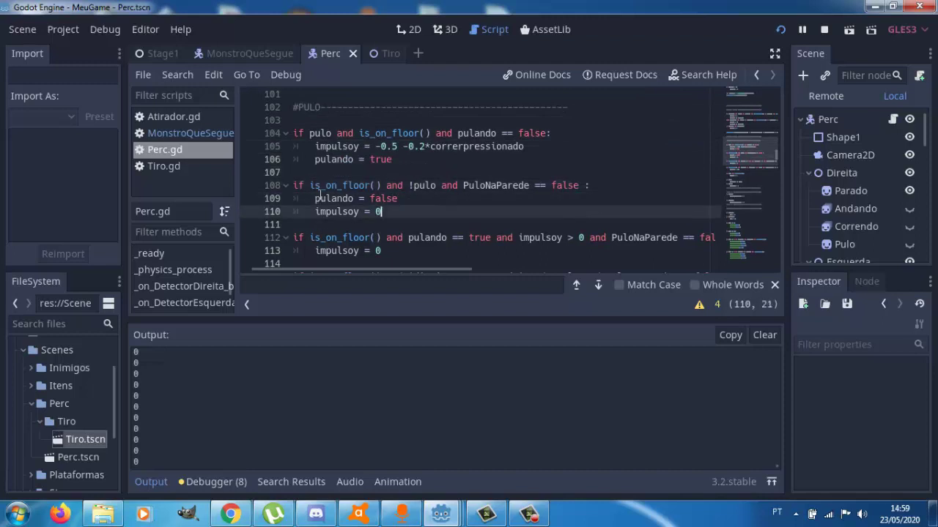
{"action": "key", "text": "Left"}
{"action": "key", "text": "Home"}
{"action": "key", "text": "ctrl+Right"}
{"action": "key", "text": "End"}
{"action": "key", "text": "Up"}
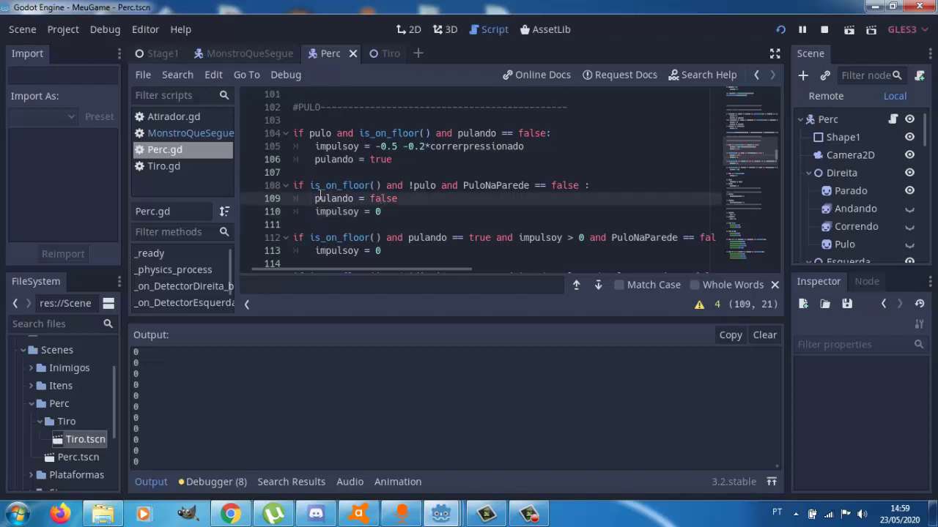
{"action": "key", "text": "Down"}
{"action": "key", "text": "Up"}
{"action": "key", "text": "Down"}
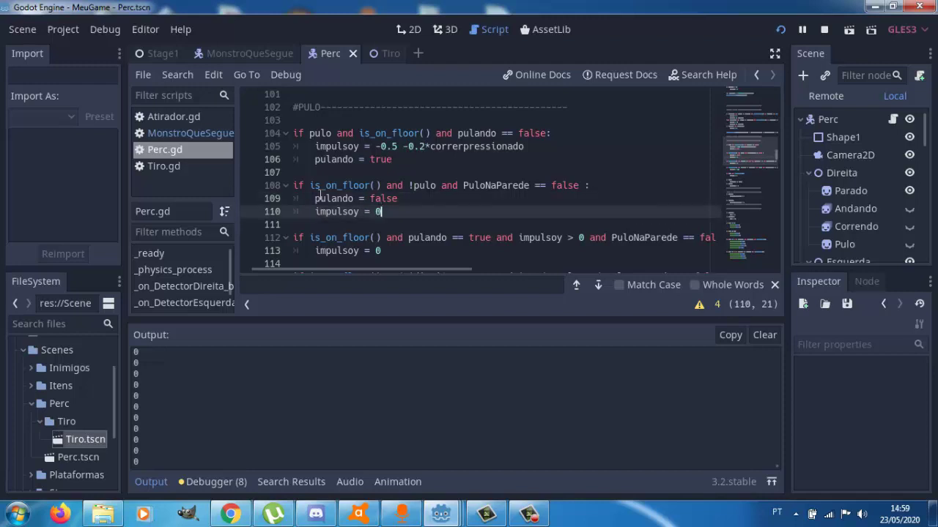
{"action": "key", "text": "Left"}
{"action": "key", "text": "Left"}
{"action": "key", "text": "Up"}
{"action": "key", "text": "Up"}
{"action": "key", "text": "Right"}
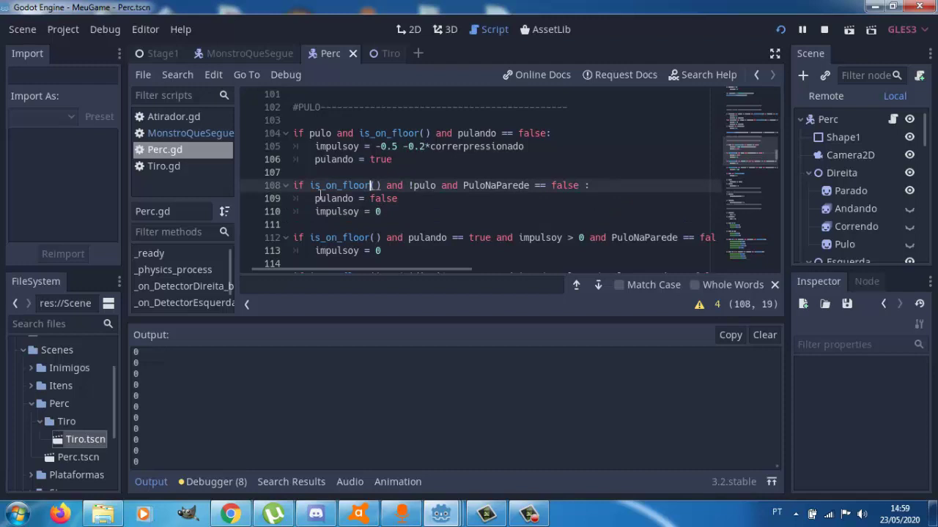
{"action": "key", "text": "Right"}
{"action": "key", "text": "Right"}
{"action": "key", "text": "Right"}
{"action": "key", "text": "Right"}
{"action": "key", "text": "Right"}
{"action": "key", "text": "Right"}
{"action": "key", "text": "Left"}
{"action": "key", "text": "Left"}
{"action": "key", "text": "Left"}
{"action": "key", "text": "Left"}
{"action": "key", "text": "Left"}
{"action": "key", "text": "Down"}
{"action": "key", "text": "Down"}
{"action": "key", "text": "Up"}
{"action": "key", "text": "Down"}
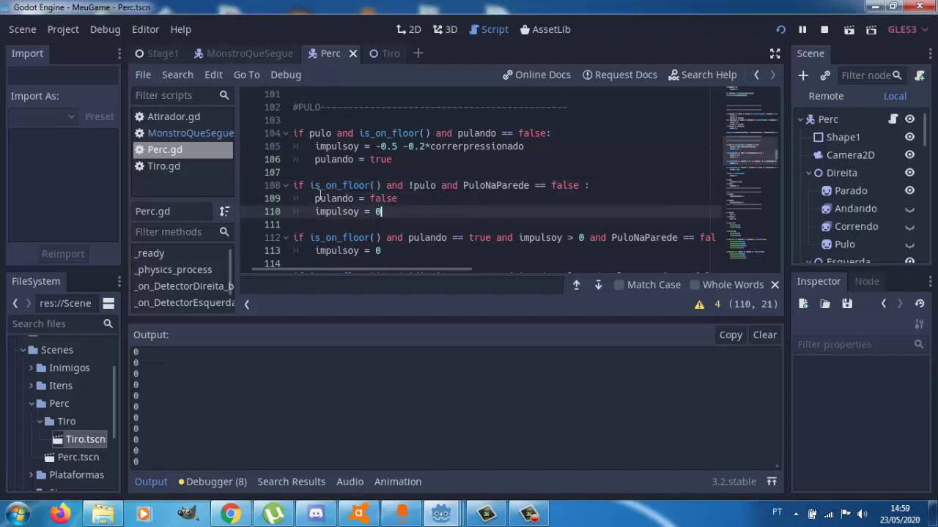
{"action": "key", "text": "Down"}
{"action": "key", "text": "Up"}
{"action": "key", "text": "Up"}
{"action": "key", "text": "Down"}
{"action": "key", "text": "Up"}
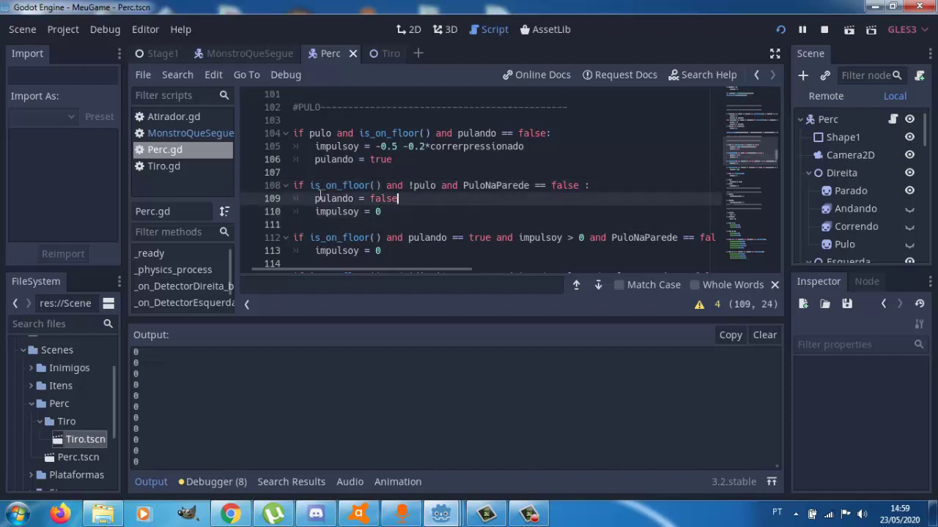
{"action": "key", "text": "Up"}
{"action": "key", "text": "Right"}
{"action": "key", "text": "Right"}
{"action": "key", "text": "Down"}
{"action": "key", "text": "Down"}
{"action": "key", "text": "Down"}
{"action": "key", "text": "Down"}
{"action": "key", "text": "Down"}
{"action": "key", "text": "Down"}
{"action": "key", "text": "Down"}
{"action": "key", "text": "Down"}
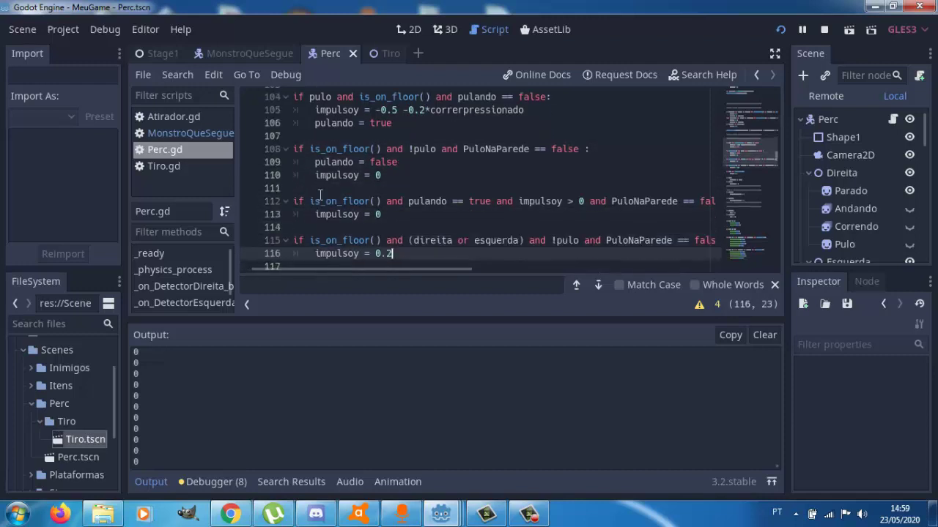
{"action": "key", "text": "Up"}
{"action": "key", "text": "Up"}
{"action": "key", "text": "Up"}
{"action": "key", "text": "Up"}
{"action": "key", "text": "Down"}
{"action": "key", "text": "Up"}
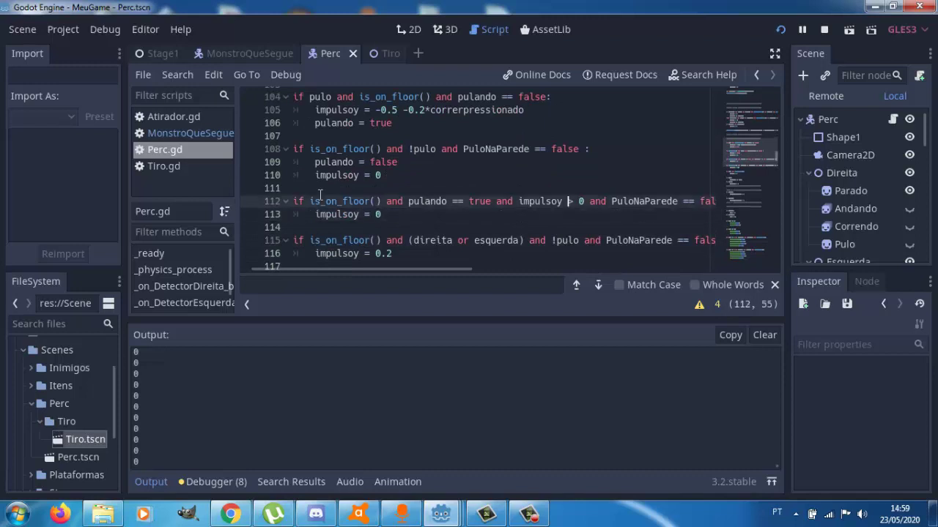
{"action": "key", "text": "Down"}
{"action": "key", "text": "Up"}
{"action": "key", "text": "Down"}
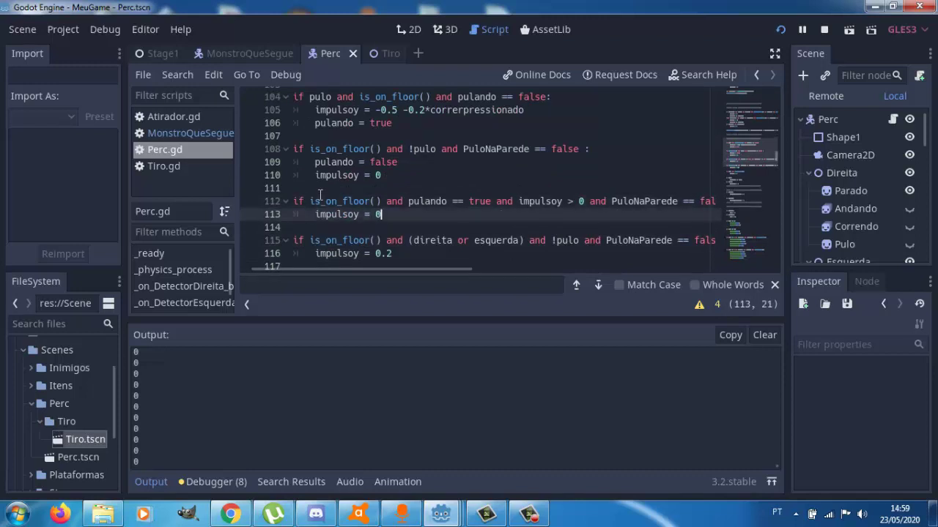
{"action": "key", "text": "Down"}
{"action": "key", "text": "Down"}
{"action": "key", "text": "Down"}
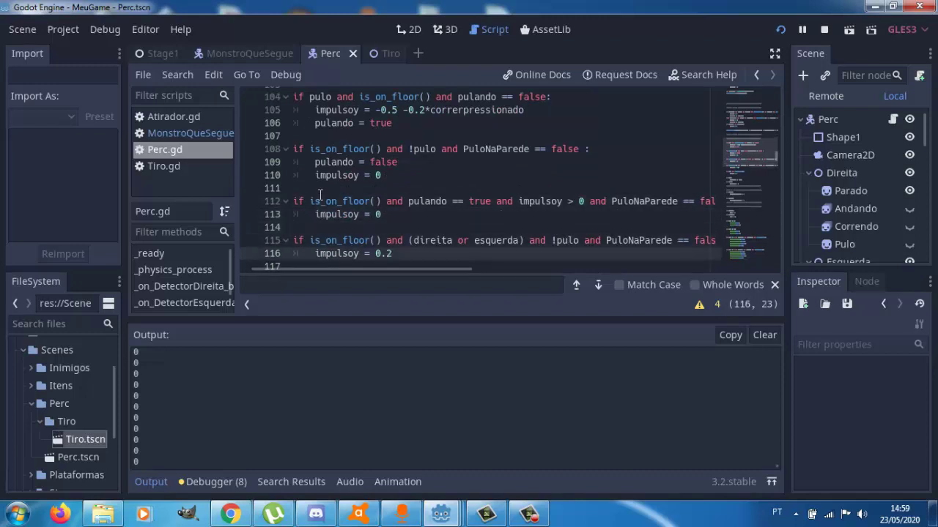
{"action": "key", "text": "Down"}
{"action": "key", "text": "Up"}
{"action": "key", "text": "Up"}
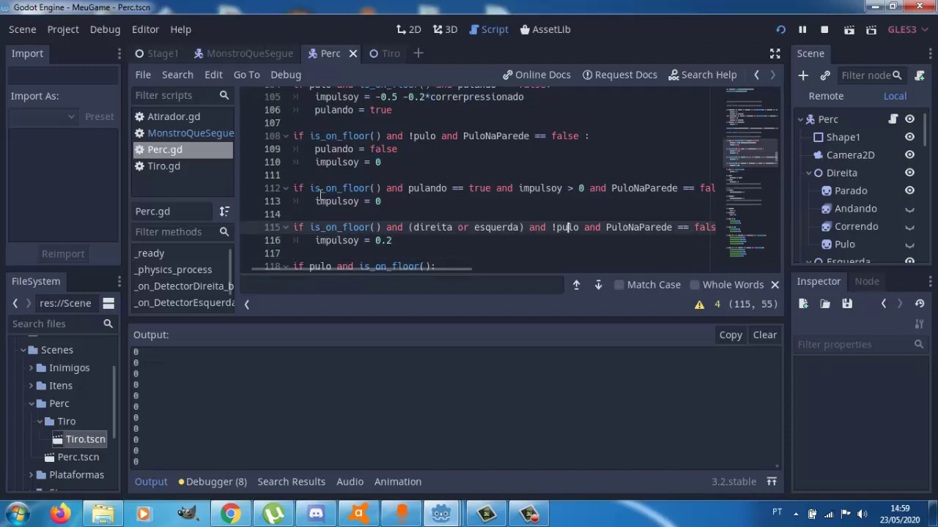
{"action": "key", "text": "Up"}
{"action": "key", "text": "Up"}
{"action": "key", "text": "Down"}
{"action": "key", "text": "Home"}
{"action": "key", "text": "Up"}
{"action": "key", "text": "Up"}
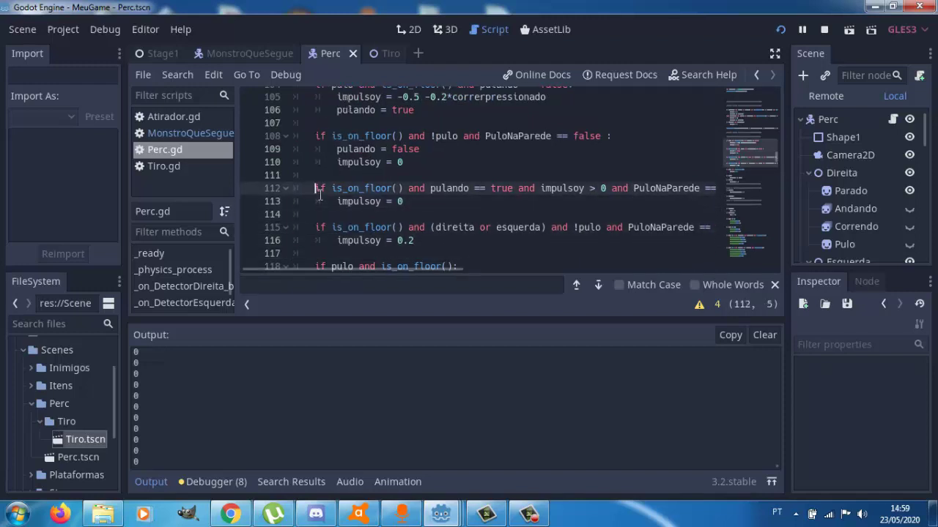
{"action": "key", "text": "Right"}
{"action": "key", "text": "Right"}
{"action": "key", "text": "Right"}
{"action": "key", "text": "Right"}
{"action": "key", "text": "Right"}
{"action": "key", "text": "Right"}
{"action": "key", "text": "Right"}
{"action": "key", "text": "Right"}
{"action": "key", "text": "Right"}
{"action": "key", "text": "Right"}
{"action": "key", "text": "Right"}
{"action": "key", "text": "Right"}
{"action": "key", "text": "Down"}
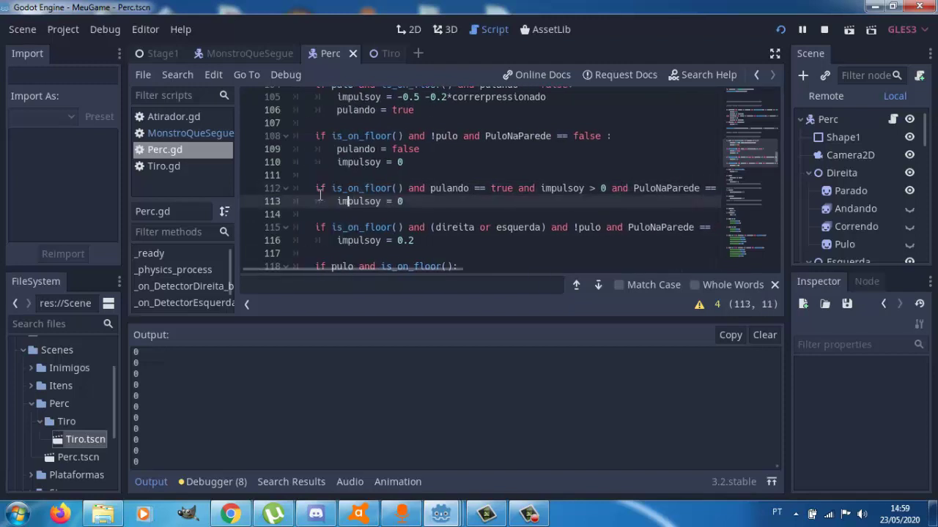
{"action": "key", "text": "Up"}
{"action": "key", "text": "Right"}
{"action": "key", "text": "Right"}
{"action": "key", "text": "Right"}
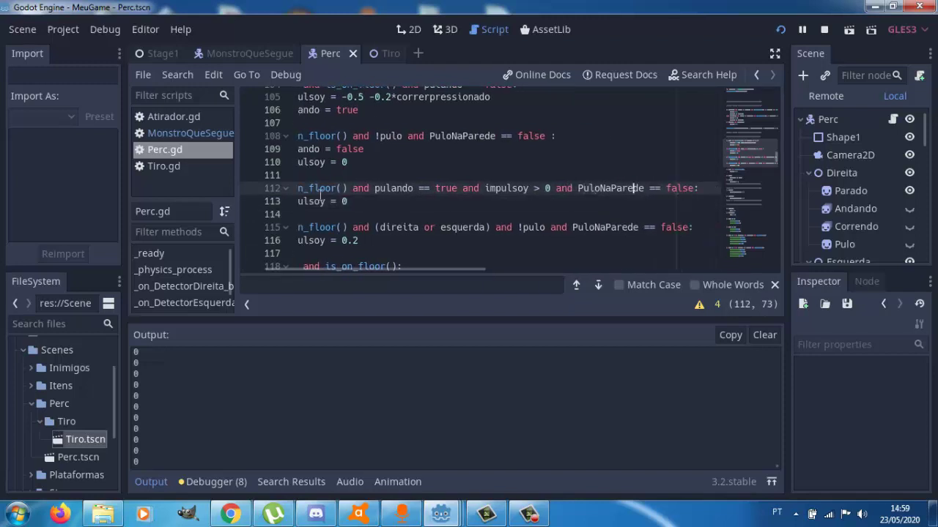
{"action": "key", "text": "Down"}
{"action": "key", "text": "Down"}
{"action": "key", "text": "Down"}
{"action": "key", "text": "Down"}
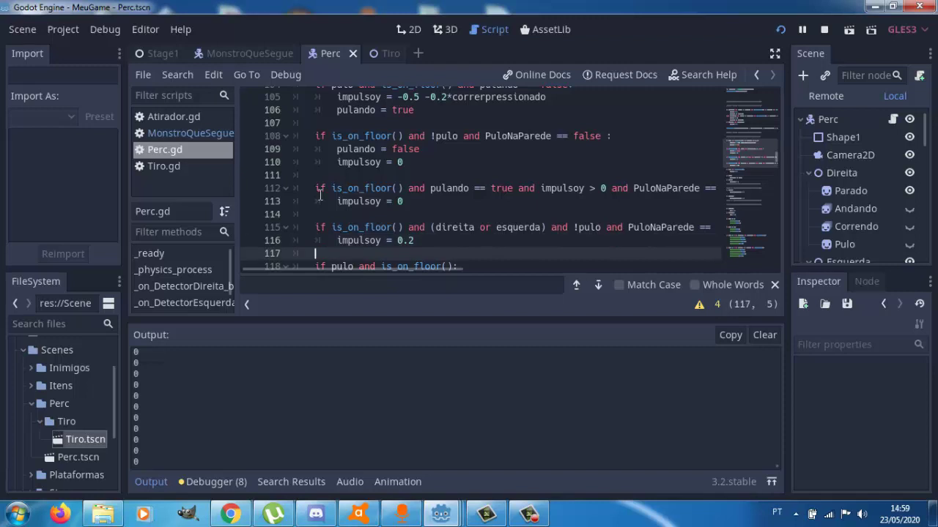
{"action": "key", "text": "Down"}
{"action": "key", "text": "Down"}
{"action": "key", "text": "Down"}
{"action": "key", "text": "Down"}
{"action": "key", "text": "Down"}
{"action": "key", "text": "Down"}
{"action": "key", "text": "Down"}
{"action": "key", "text": "Down"}
{"action": "key", "text": "Down"}
{"action": "key", "text": "Down"}
{"action": "key", "text": "Down"}
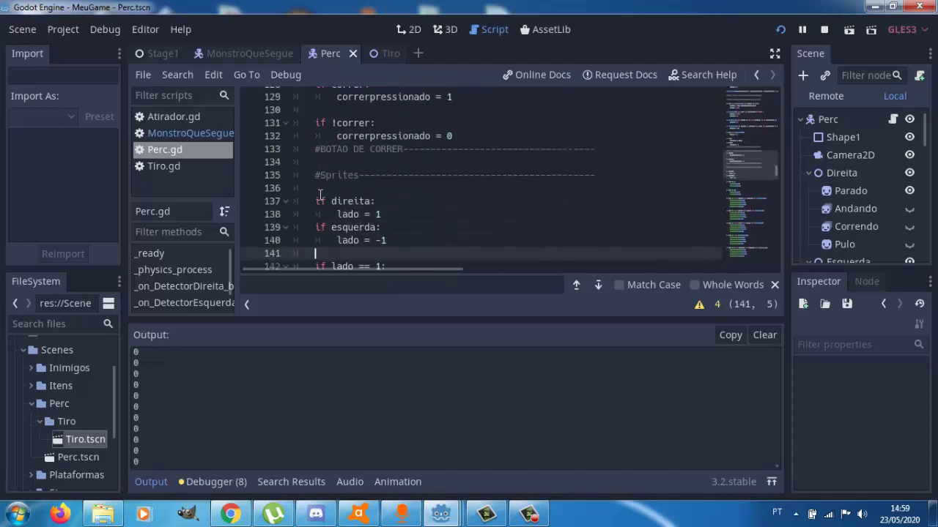
{"action": "key", "text": "Down"}
{"action": "key", "text": "Down"}
{"action": "key", "text": "Down"}
{"action": "key", "text": "Down"}
{"action": "key", "text": "Down"}
{"action": "key", "text": "Down"}
{"action": "key", "text": "Down"}
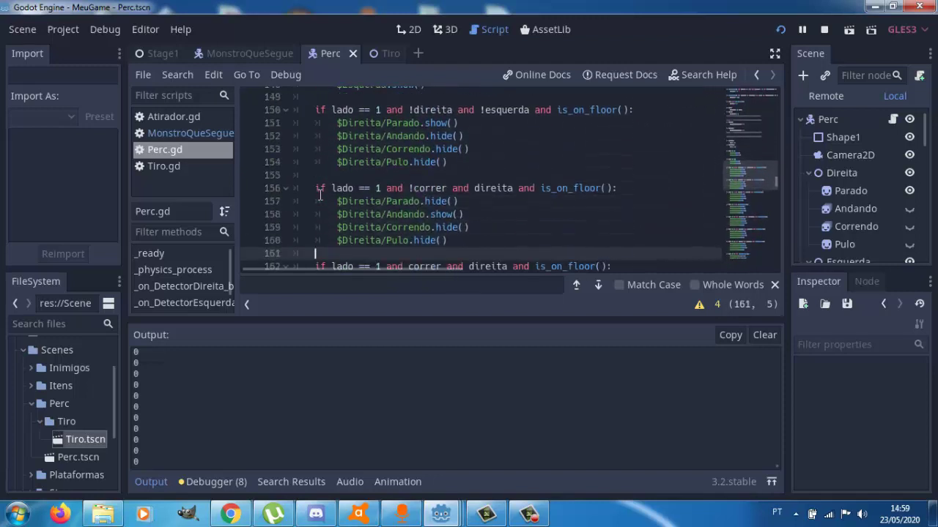
{"action": "key", "text": "Down"}
{"action": "key", "text": "Down"}
{"action": "key", "text": "Down"}
{"action": "key", "text": "Down"}
{"action": "key", "text": "Down"}
{"action": "key", "text": "Down"}
{"action": "key", "text": "Down"}
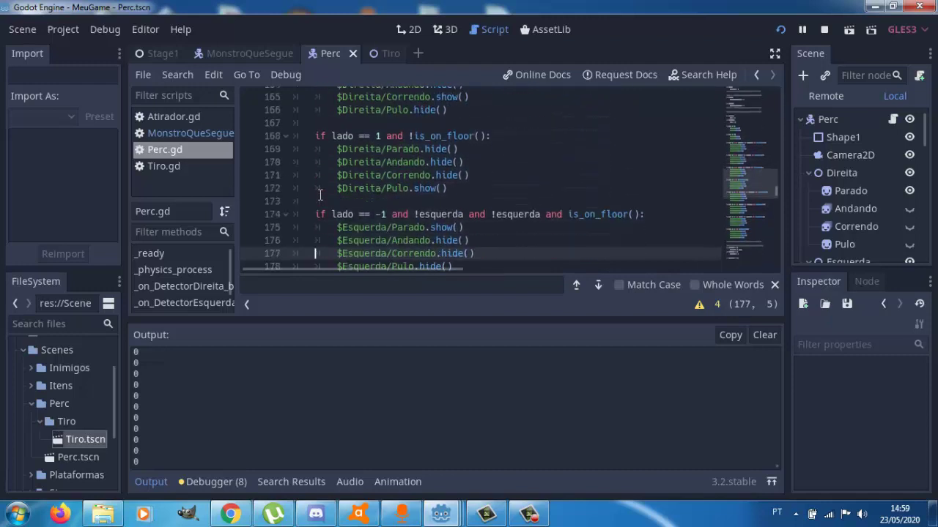
{"action": "key", "text": "Down"}
{"action": "key", "text": "Down"}
{"action": "key", "text": "Down"}
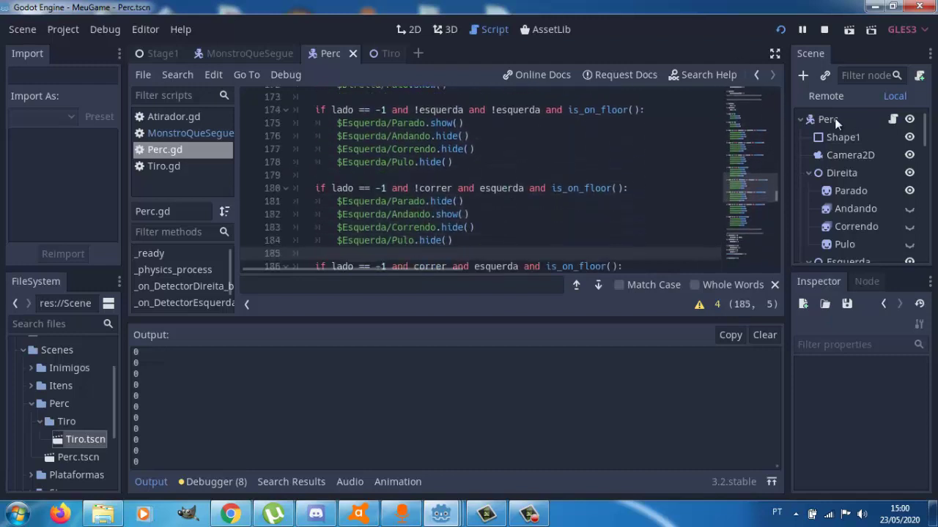
Show the Perc scene in the 2D view and select the RayEsquerdaBaixo ray to inspect its settings
{"action": "left_click", "coordinate": [834, 118]}
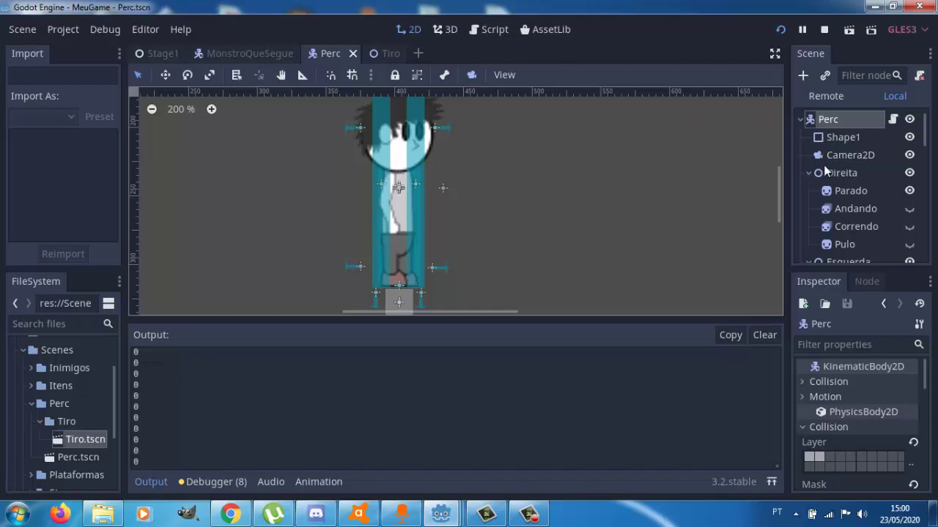
{"action": "left_click_drag", "start_coordinate": [925, 144], "coordinate": [909, 218]}
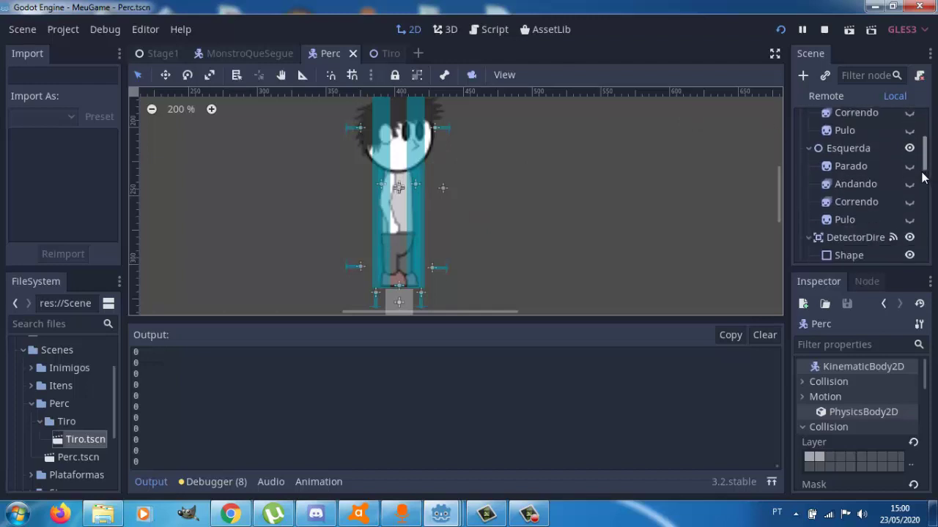
{"action": "scroll", "coordinate": [908, 218], "scroll_direction": "down", "scroll_amount": 5}
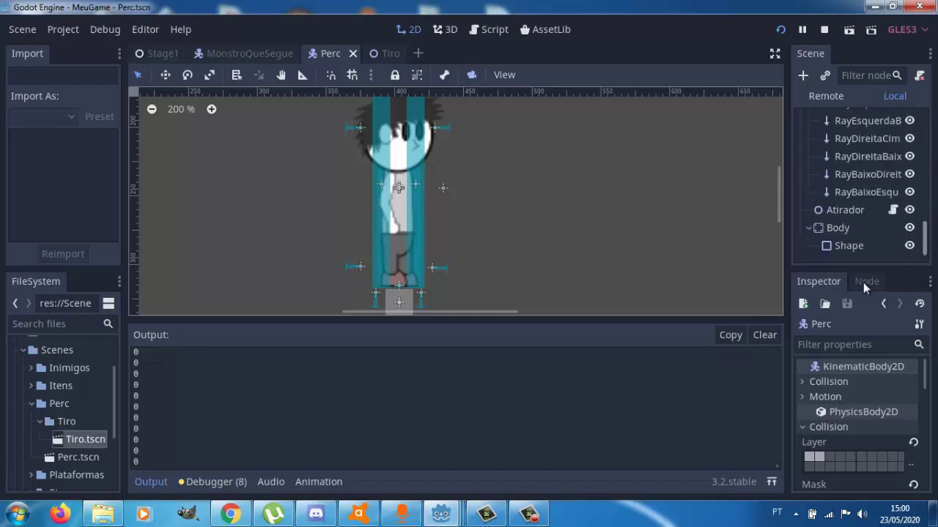
{"action": "left_click", "coordinate": [840, 123]}
{"action": "left_click_drag", "start_coordinate": [926, 422], "coordinate": [923, 356]}
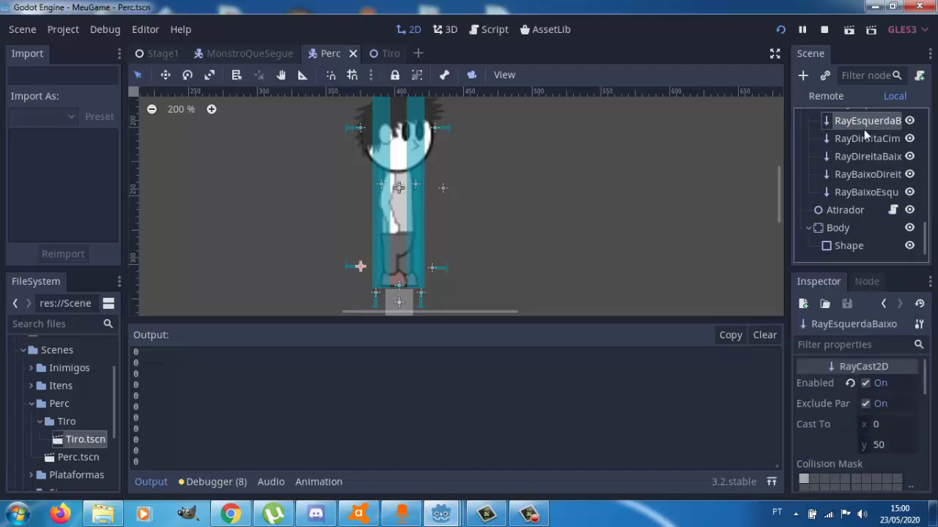
{"action": "scroll", "coordinate": [923, 234], "scroll_direction": "up", "scroll_amount": 4}
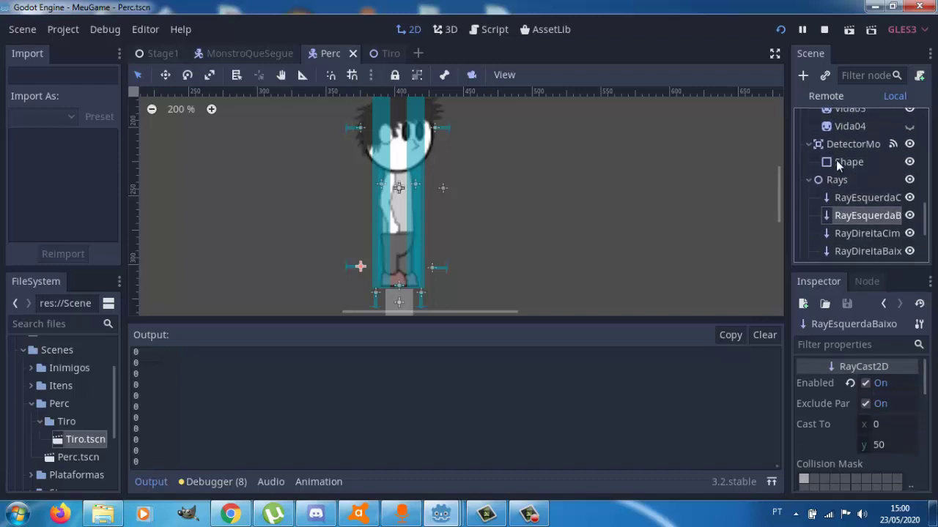
Select RayEsquerdaCima and review its transform and cast target (0, 50) in the Inspector
{"action": "left_click", "coordinate": [846, 205]}
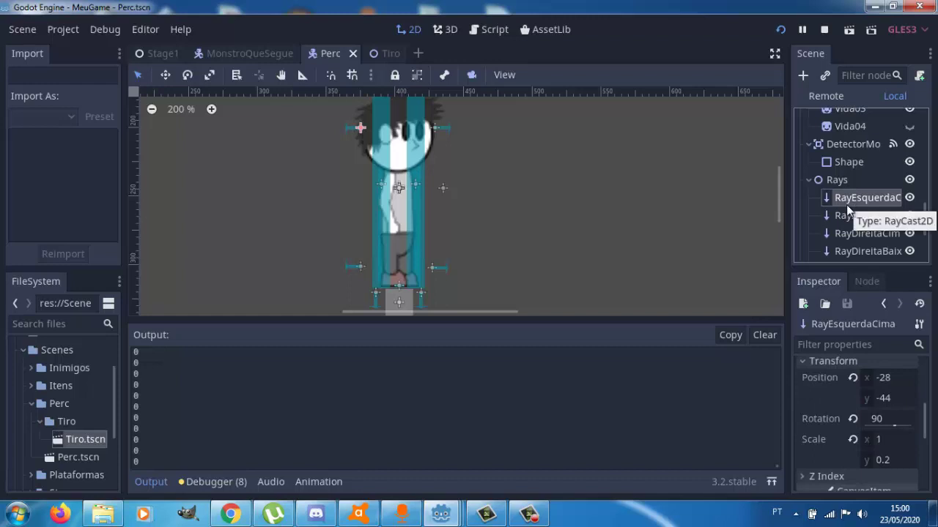
{"action": "left_click_drag", "start_coordinate": [925, 423], "coordinate": [925, 388]}
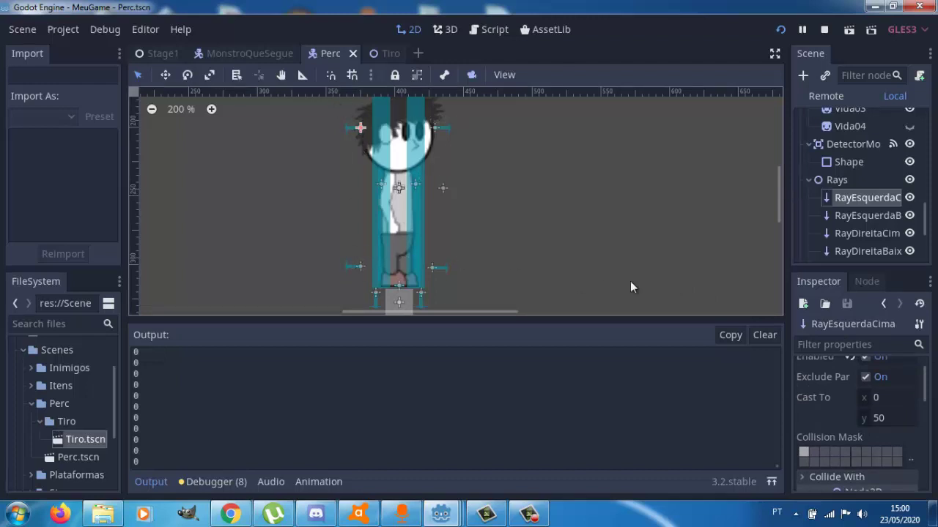
{"action": "left_click_drag", "start_coordinate": [927, 381], "coordinate": [926, 372]}
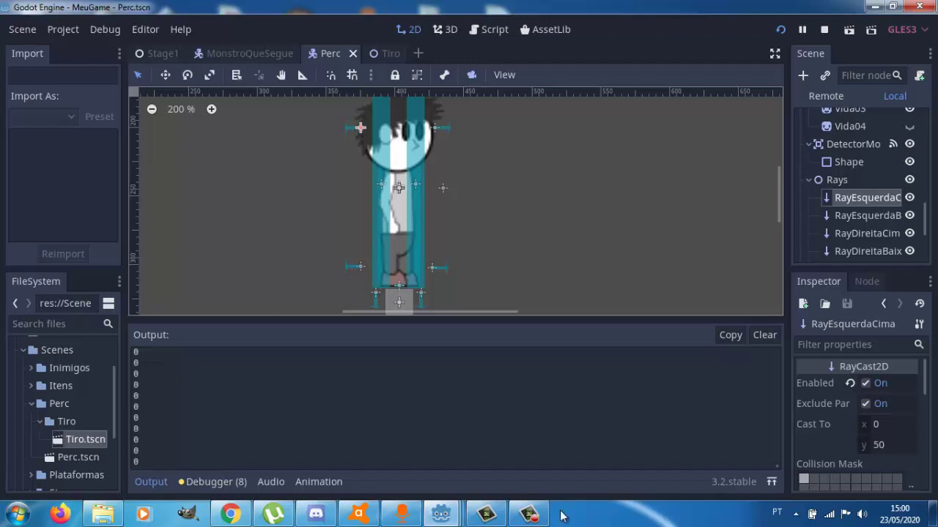
{"action": "left_click", "coordinate": [529, 513]}
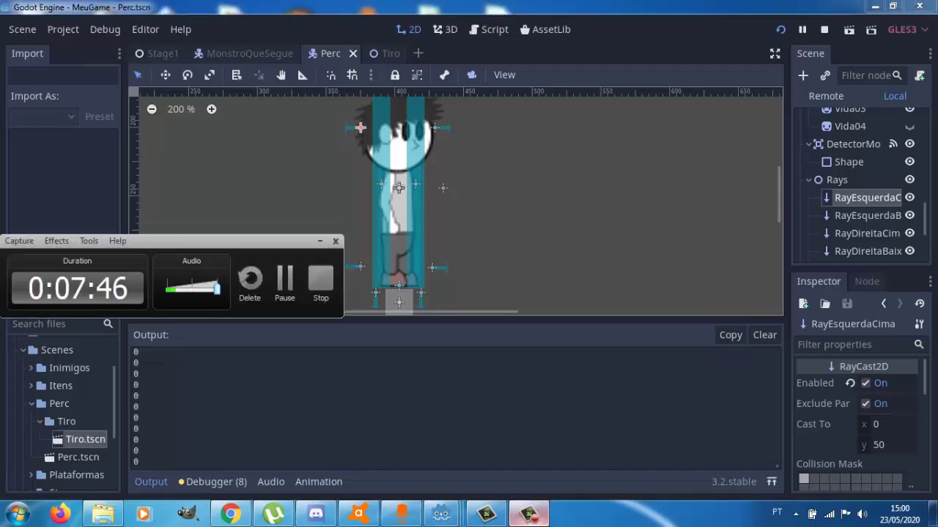
{"action": "left_click", "coordinate": [529, 514]}
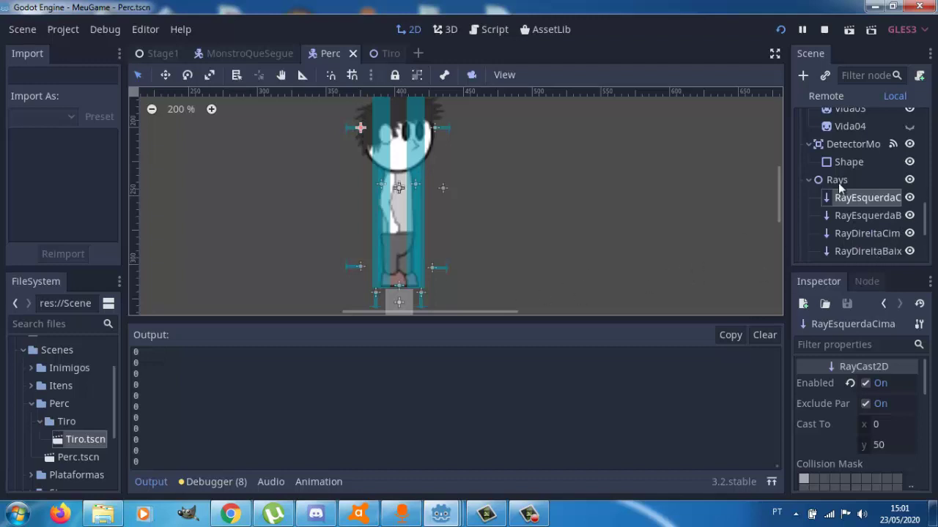
Check the RayDireitaCima ray's transform, then open Perc.gd from the Perc node's script icon
{"action": "left_click_drag", "start_coordinate": [924, 392], "coordinate": [923, 425]}
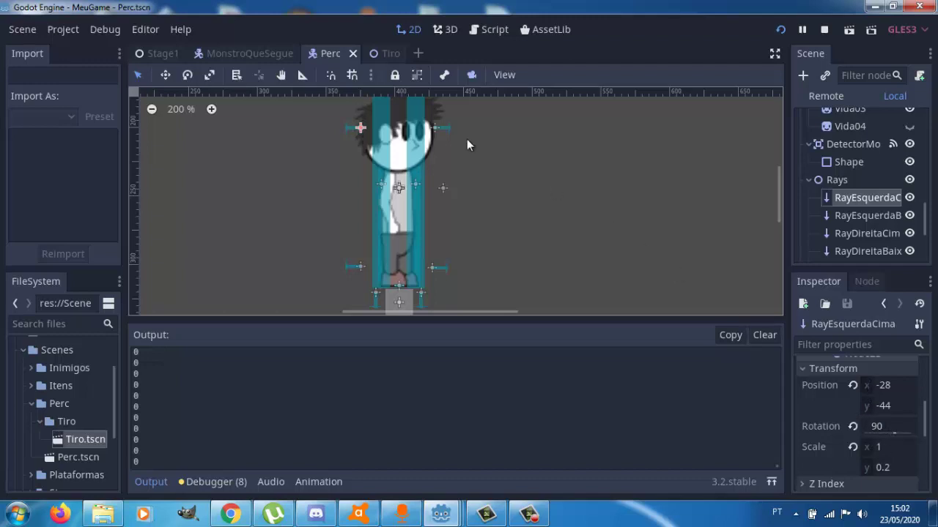
{"action": "left_click", "coordinate": [435, 129]}
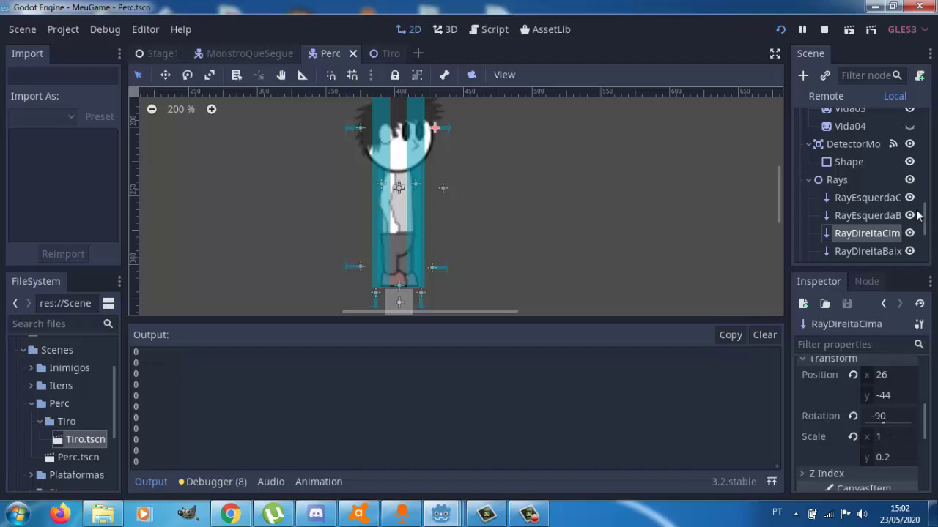
{"action": "left_click_drag", "start_coordinate": [925, 220], "coordinate": [924, 121]}
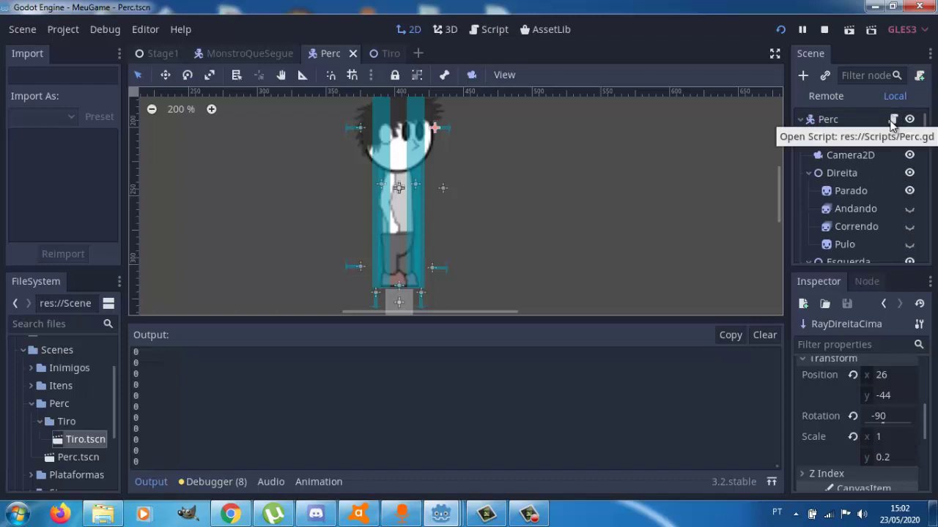
{"action": "left_click", "coordinate": [892, 120]}
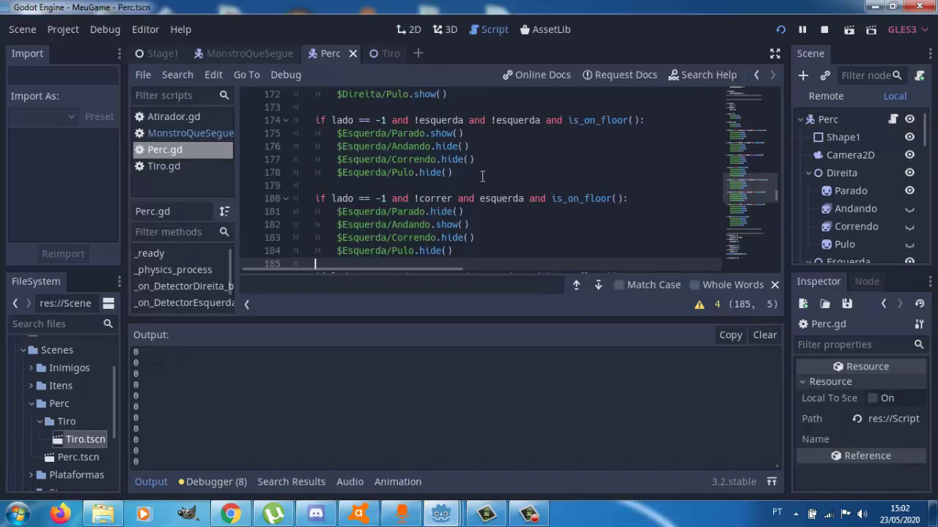
{"action": "key", "text": "Down"}
{"action": "key", "text": "Down"}
{"action": "key", "text": "Down"}
{"action": "key", "text": "Down"}
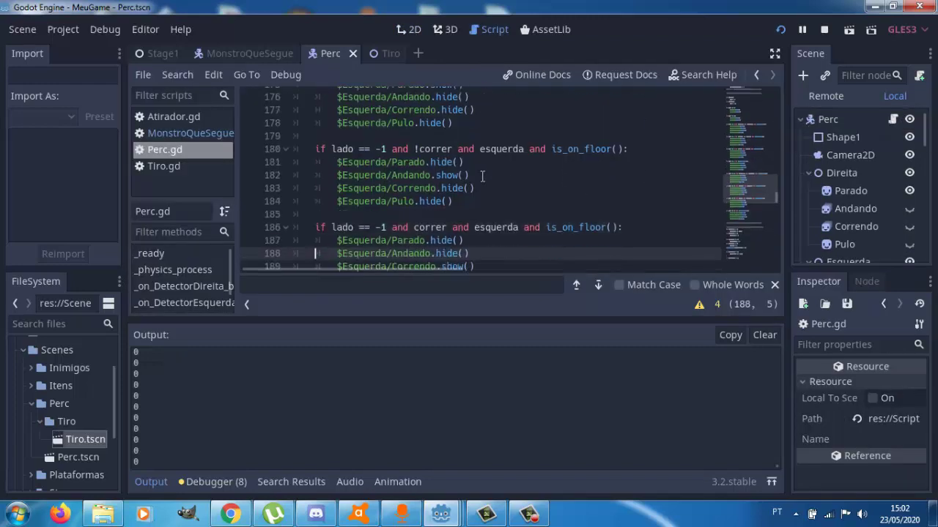
{"action": "key", "text": "Down"}
{"action": "key", "text": "Down"}
{"action": "key", "text": "Down"}
{"action": "key", "text": "Down"}
{"action": "key", "text": "Down"}
{"action": "key", "text": "Down"}
{"action": "key", "text": "Down"}
{"action": "key", "text": "Down"}
{"action": "key", "text": "Down"}
{"action": "key", "text": "Down"}
{"action": "key", "text": "Down"}
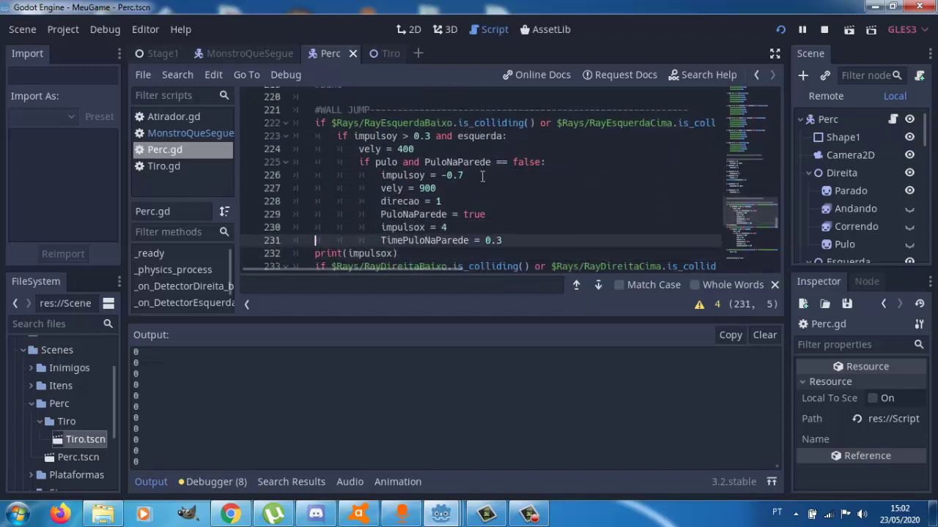
{"action": "key", "text": "Up"}
{"action": "key", "text": "Up"}
{"action": "key", "text": "Up"}
{"action": "key", "text": "Up"}
{"action": "key", "text": "Up"}
{"action": "key", "text": "Up"}
{"action": "key", "text": "Down"}
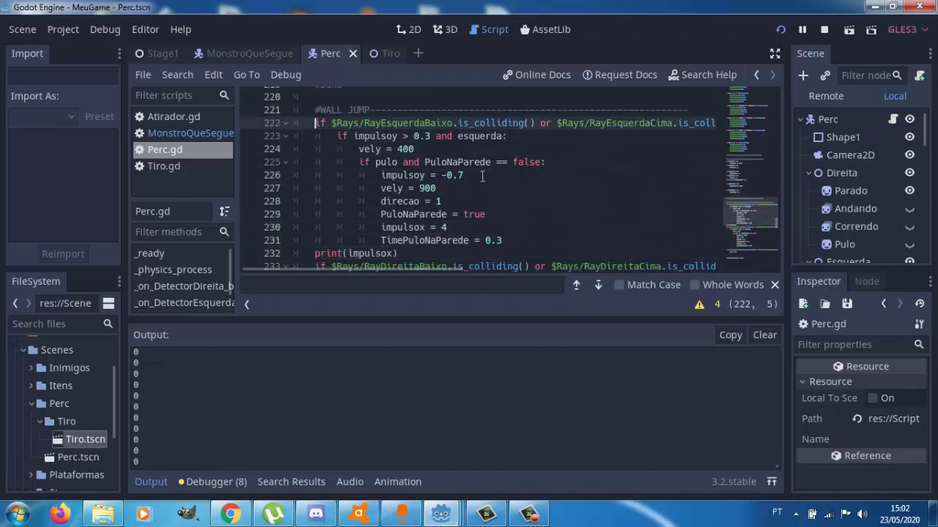
{"action": "key", "text": "Down"}
{"action": "key", "text": "Up"}
{"action": "key", "text": "Up"}
{"action": "key", "text": "Up"}
{"action": "key", "text": "Down"}
{"action": "key", "text": "Down"}
{"action": "key", "text": "Up"}
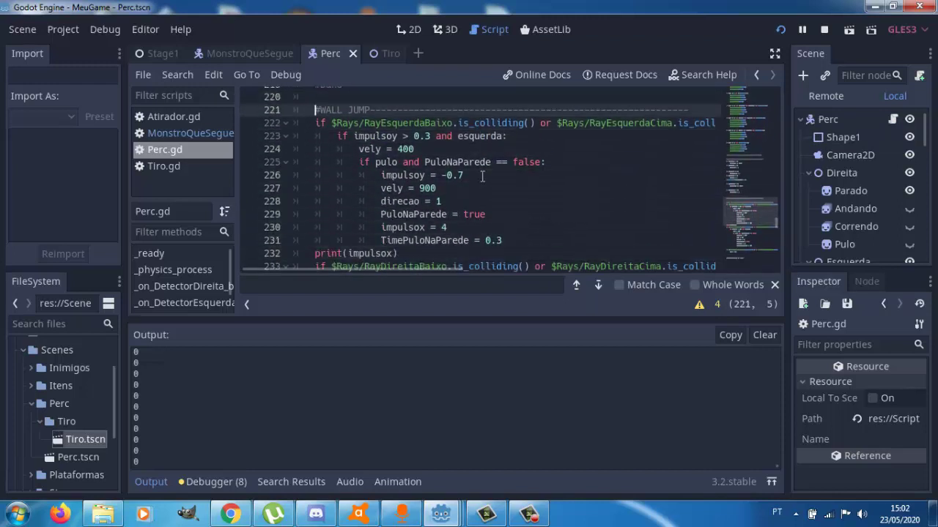
{"action": "key", "text": "Right"}
{"action": "key", "text": "Right"}
{"action": "key", "text": "Right"}
{"action": "key", "text": "Right"}
{"action": "key", "text": "Right"}
{"action": "key", "text": "Right"}
{"action": "key", "text": "Right"}
{"action": "key", "text": "Right"}
{"action": "key", "text": "Right"}
{"action": "key", "text": "Right"}
{"action": "key", "text": "Right"}
{"action": "key", "text": "Right"}
{"action": "key", "text": "Right"}
{"action": "key", "text": "Right"}
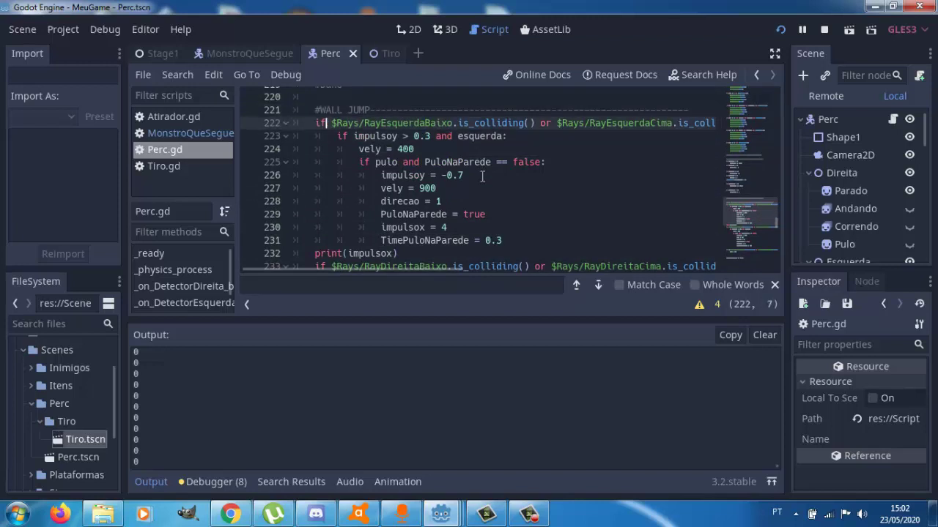
{"action": "key", "text": "Up"}
{"action": "key", "text": "End"}
{"action": "key", "text": "Left"}
{"action": "key", "text": "Left"}
{"action": "key", "text": "Left"}
{"action": "key", "text": "Down"}
{"action": "key", "text": "Down"}
{"action": "key", "text": "Down"}
{"action": "key", "text": "Up"}
{"action": "key", "text": "Up"}
{"action": "key", "text": "Up"}
{"action": "key", "text": "Down"}
{"action": "key", "text": "Down"}
{"action": "key", "text": "Down"}
{"action": "key", "text": "Up"}
{"action": "key", "text": "Up"}
{"action": "key", "text": "Up"}
{"action": "key", "text": "Down"}
{"action": "key", "text": "Down"}
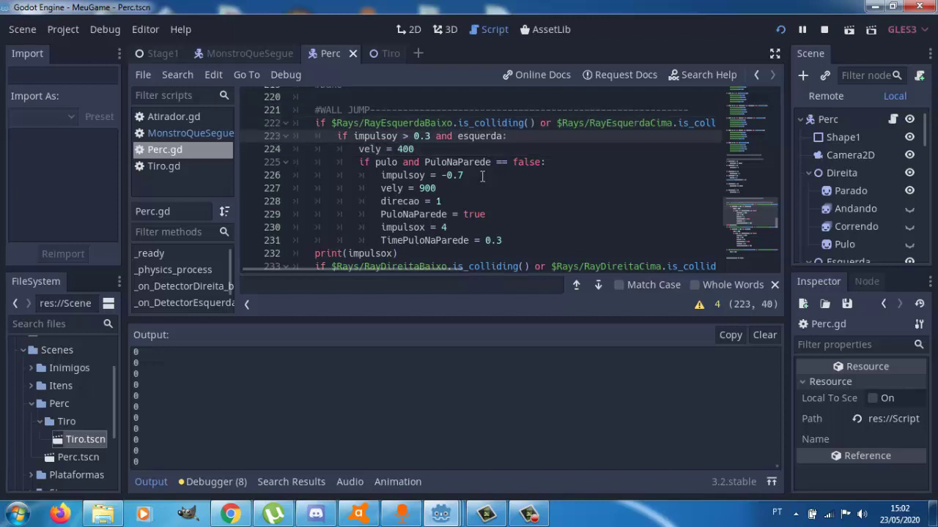
{"action": "key", "text": "Up"}
{"action": "key", "text": "Up"}
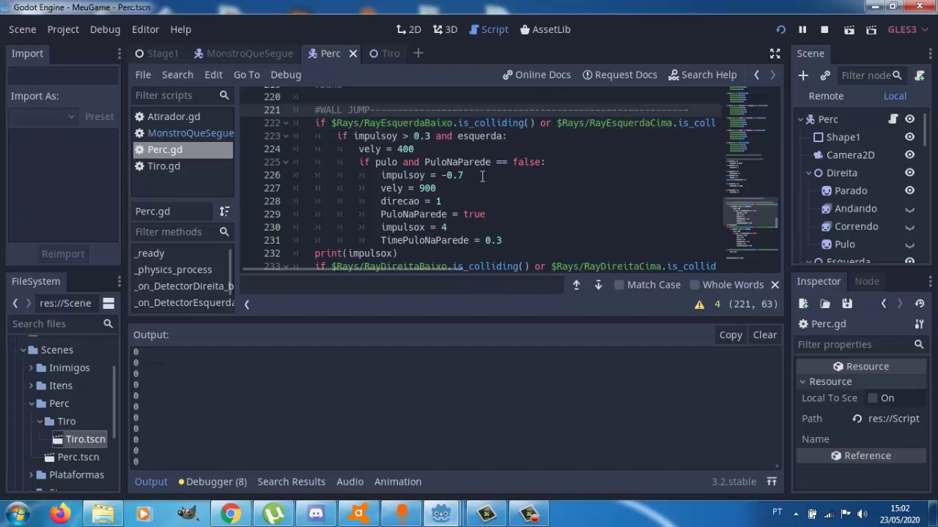
{"action": "key", "text": "Down"}
{"action": "key", "text": "Down"}
{"action": "key", "text": "Up"}
{"action": "key", "text": "Up"}
{"action": "key", "text": "Down"}
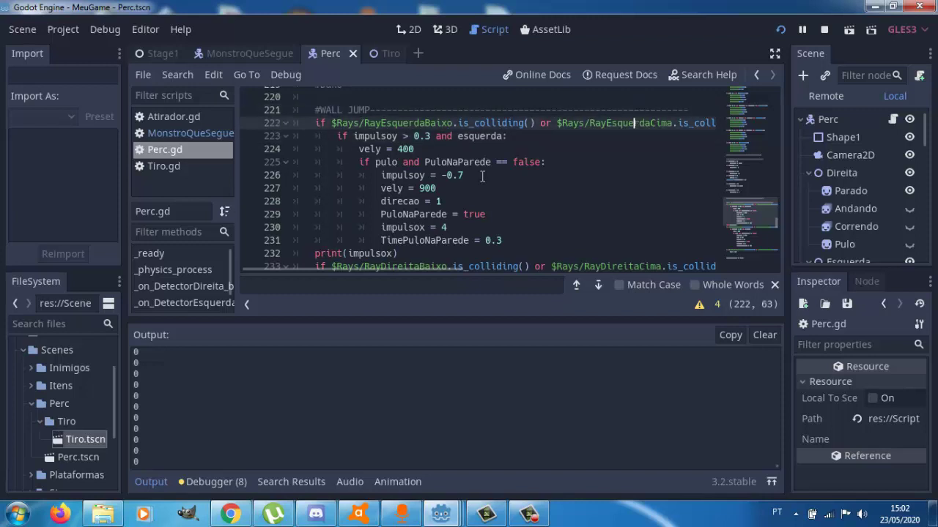
{"action": "key", "text": "Down"}
{"action": "key", "text": "Up"}
{"action": "key", "text": "Left"}
{"action": "key", "text": "Left"}
{"action": "key", "text": "Left"}
{"action": "key", "text": "Left"}
{"action": "key", "text": "Left"}
{"action": "key", "text": "Left"}
{"action": "key", "text": "Left"}
{"action": "key", "text": "Left"}
{"action": "key", "text": "Left"}
{"action": "key", "text": "Left"}
{"action": "key", "text": "Left"}
{"action": "key", "text": "Left"}
{"action": "key", "text": "Left"}
{"action": "key", "text": "Left"}
{"action": "key", "text": "Left"}
{"action": "key", "text": "Left"}
{"action": "key", "text": "Right"}
{"action": "key", "text": "Right"}
{"action": "key", "text": "Right"}
{"action": "key", "text": "Right"}
{"action": "key", "text": "Right"}
{"action": "key", "text": "Right"}
{"action": "key", "text": "Right"}
{"action": "key", "text": "Right"}
{"action": "key", "text": "Right"}
{"action": "key", "text": "Right"}
{"action": "key", "text": "Right"}
{"action": "key", "text": "Right"}
{"action": "key", "text": "Right"}
{"action": "key", "text": "Right"}
{"action": "key", "text": "Right"}
{"action": "key", "text": "Right"}
{"action": "key", "text": "Right"}
{"action": "key", "text": "Right"}
{"action": "key", "text": "Right"}
{"action": "key", "text": "Right"}
{"action": "key", "text": "Right"}
{"action": "key", "text": "Right"}
{"action": "key", "text": "Right"}
{"action": "key", "text": "Right"}
{"action": "key", "text": "Right"}
{"action": "key", "text": "Right"}
{"action": "key", "text": "Right"}
{"action": "key", "text": "Right"}
{"action": "key", "text": "Right"}
{"action": "key", "text": "Right"}
{"action": "key", "text": "Down"}
{"action": "key", "text": "Home"}
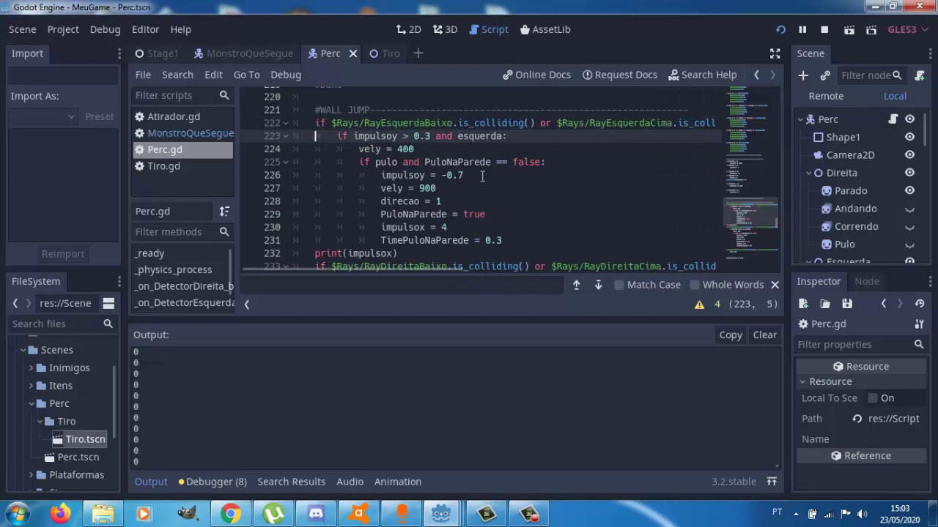
{"action": "key", "text": "Up"}
{"action": "key", "text": "End"}
{"action": "key", "text": "Left"}
{"action": "key", "text": "Left"}
{"action": "key", "text": "Left"}
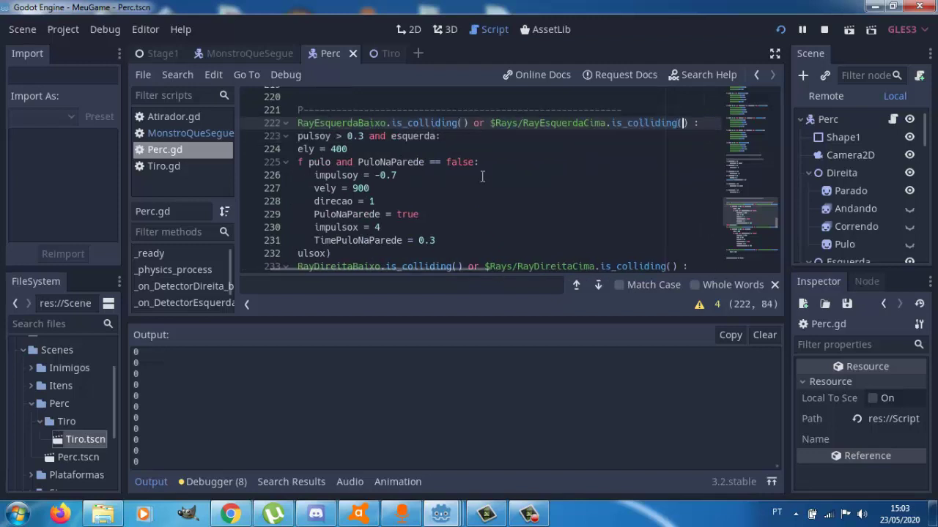
{"action": "key", "text": "Down"}
{"action": "key", "text": "Home"}
{"action": "key", "text": "Down"}
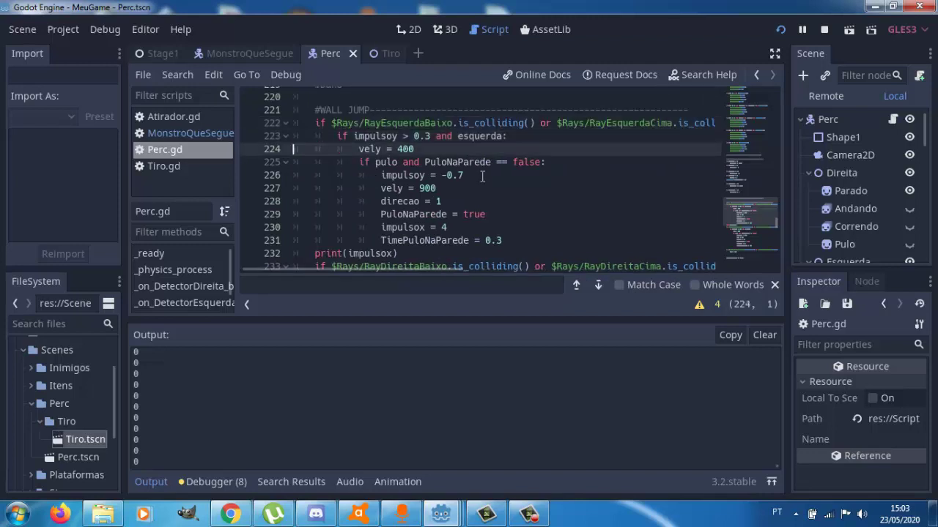
{"action": "key", "text": "Up"}
{"action": "key", "text": "Right"}
{"action": "key", "text": "Right"}
{"action": "key", "text": "Right"}
{"action": "key", "text": "Right"}
{"action": "key", "text": "Right"}
{"action": "key", "text": "Right"}
{"action": "key", "text": "Right"}
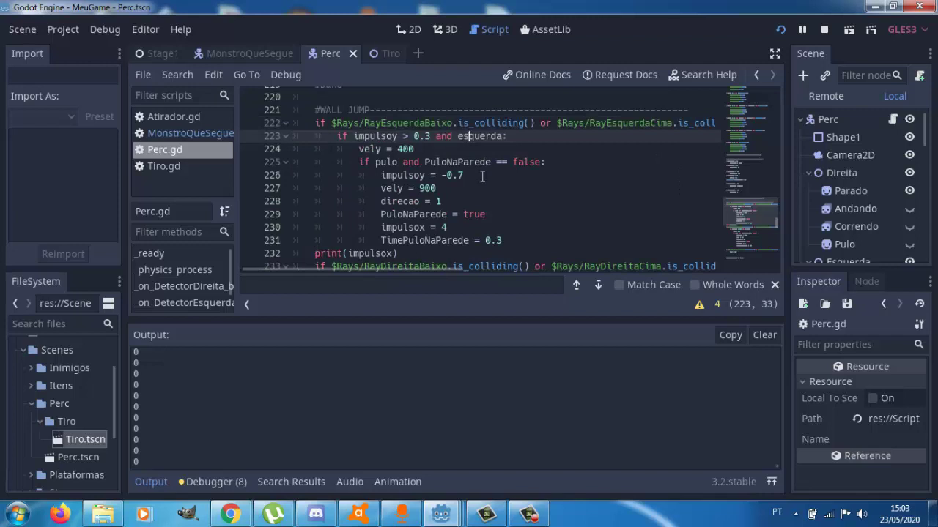
{"action": "key", "text": "Right"}
{"action": "key", "text": "Up"}
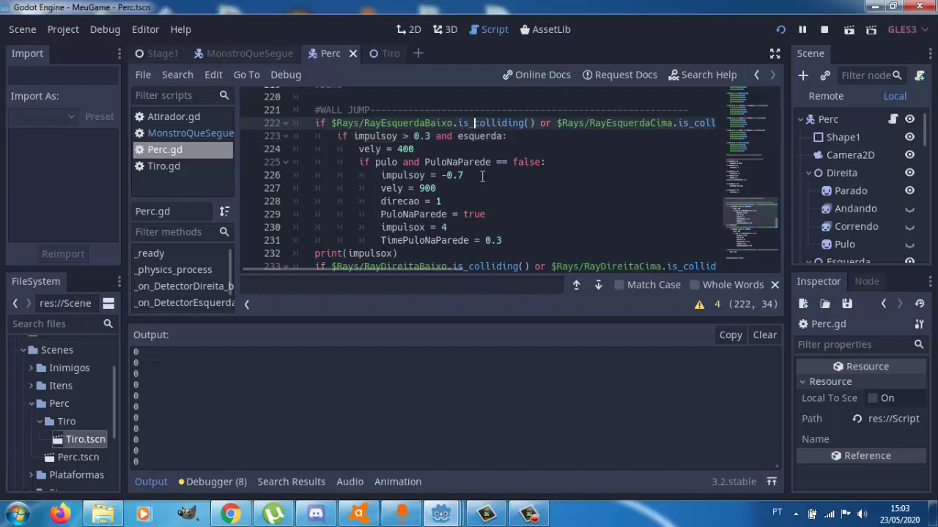
{"action": "key", "text": "Down"}
{"action": "key", "text": "Right"}
{"action": "key", "text": "Right"}
{"action": "key", "text": "Right"}
{"action": "key", "text": "Up"}
{"action": "key", "text": "Down"}
{"action": "key", "text": "Left"}
{"action": "key", "text": "Left"}
{"action": "key", "text": "Left"}
{"action": "key", "text": "Left"}
{"action": "key", "text": "Left"}
{"action": "key", "text": "Left"}
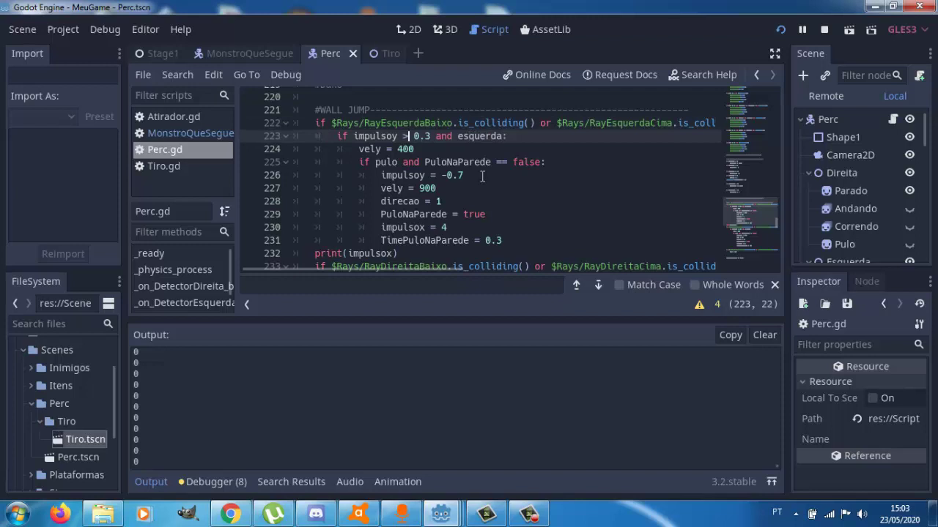
{"action": "key", "text": "Right"}
{"action": "key", "text": "Right"}
{"action": "key", "text": "Right"}
{"action": "key", "text": "Right"}
{"action": "key", "text": "Right"}
{"action": "key", "text": "Right"}
{"action": "key", "text": "Right"}
{"action": "key", "text": "Right"}
{"action": "key", "text": "Right"}
{"action": "key", "text": "Right"}
{"action": "key", "text": "Right"}
{"action": "key", "text": "Right"}
{"action": "key", "text": "Right"}
{"action": "key", "text": "Up"}
{"action": "key", "text": "Down"}
{"action": "key", "text": "Left"}
{"action": "key", "text": "Left"}
{"action": "key", "text": "Left"}
{"action": "key", "text": "Left"}
{"action": "key", "text": "Left"}
{"action": "key", "text": "Left"}
{"action": "key", "text": "Left"}
{"action": "key", "text": "Right"}
{"action": "key", "text": "Right"}
{"action": "key", "text": "Right"}
{"action": "key", "text": "Right"}
{"action": "key", "text": "Right"}
{"action": "key", "text": "Right"}
{"action": "key", "text": "Left"}
{"action": "key", "text": "Left"}
{"action": "key", "text": "Left"}
{"action": "key", "text": "Left"}
{"action": "key", "text": "Left"}
{"action": "key", "text": "Left"}
{"action": "key", "text": "Up"}
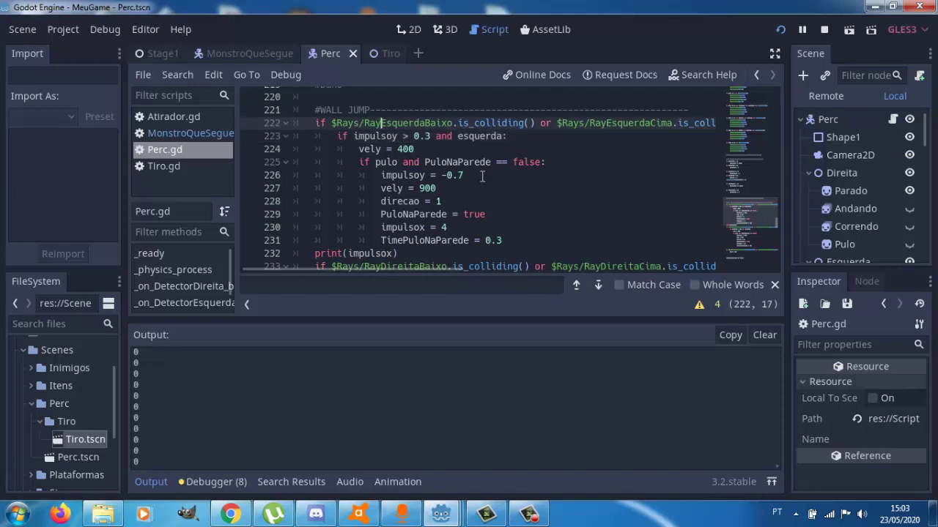
{"action": "key", "text": "Down"}
{"action": "key", "text": "Up"}
{"action": "key", "text": "Down"}
{"action": "key", "text": "Left"}
{"action": "key", "text": "Home"}
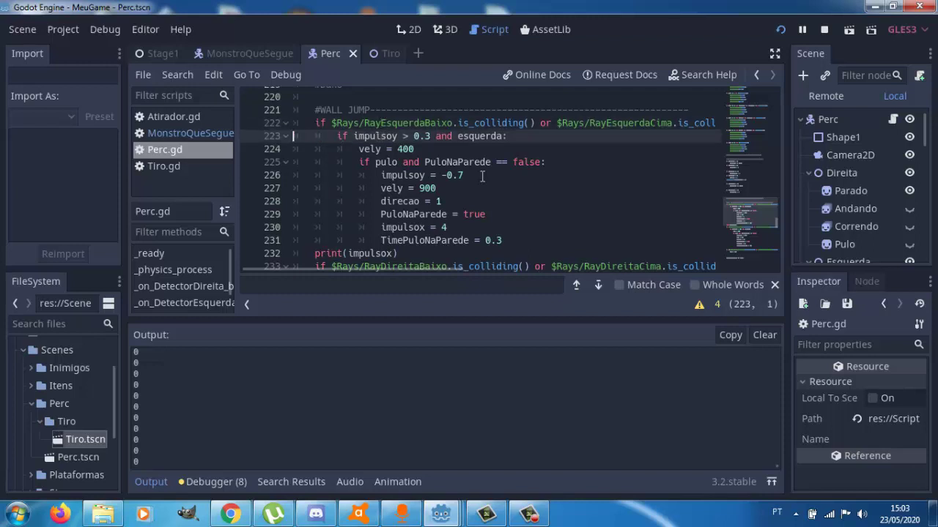
{"action": "key", "text": "Right"}
{"action": "key", "text": "Right"}
{"action": "key", "text": "Right"}
{"action": "key", "text": "Right"}
{"action": "key", "text": "Down"}
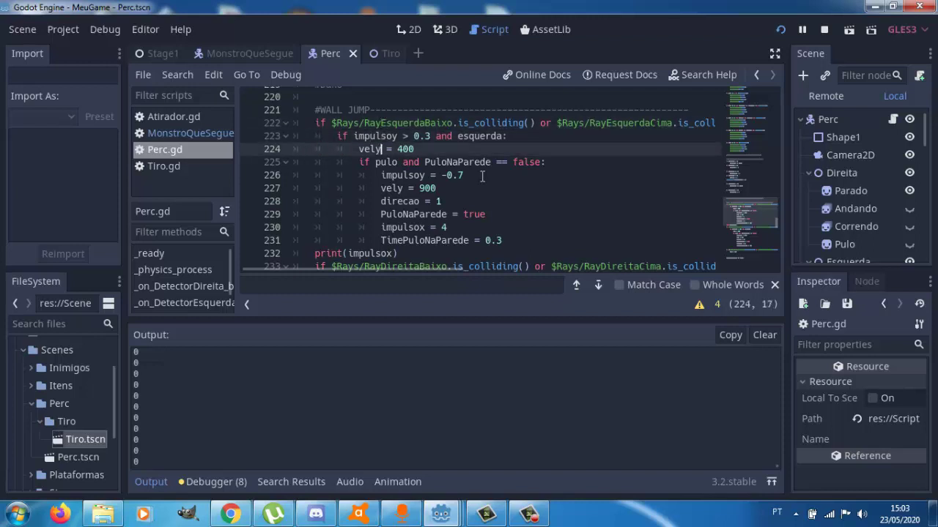
{"action": "key", "text": "Up"}
{"action": "key", "text": "Up"}
{"action": "key", "text": "Down"}
{"action": "key", "text": "Left"}
{"action": "key", "text": "Left"}
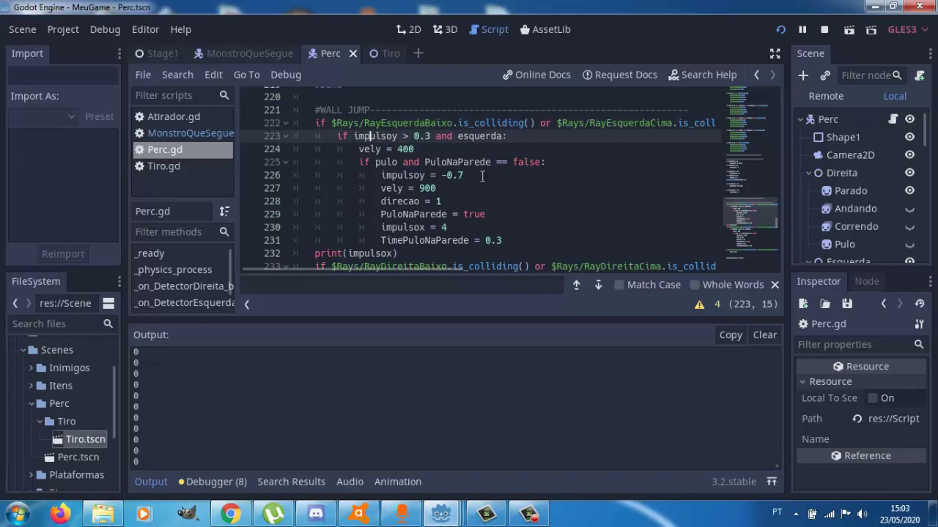
{"action": "key", "text": "Left"}
{"action": "key", "text": "Left"}
{"action": "key", "text": "Left"}
{"action": "key", "text": "Right"}
{"action": "key", "text": "Right"}
{"action": "key", "text": "Right"}
{"action": "key", "text": "Right"}
{"action": "key", "text": "Right"}
{"action": "key", "text": "Right"}
{"action": "key", "text": "Right"}
{"action": "key", "text": "Right"}
{"action": "key", "text": "Right"}
{"action": "key", "text": "Right"}
{"action": "key", "text": "Right"}
{"action": "key", "text": "Down"}
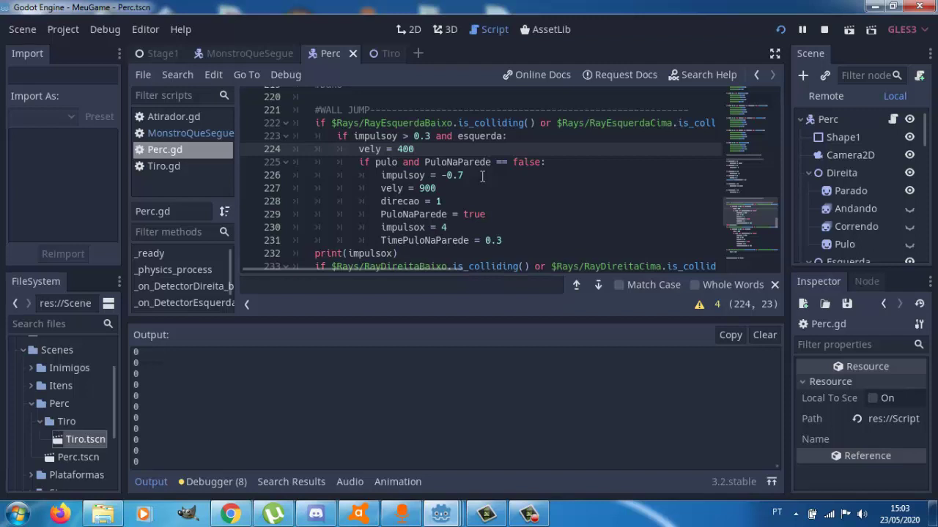
{"action": "key", "text": "Down"}
{"action": "key", "text": "Down"}
{"action": "key", "text": "Down"}
{"action": "key", "text": "Up"}
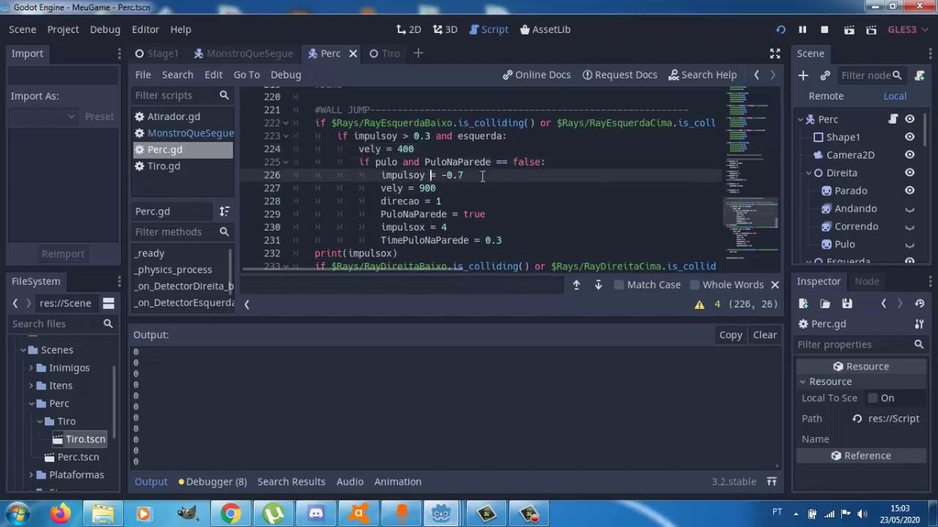
{"action": "key", "text": "Right"}
{"action": "key", "text": "Right"}
{"action": "key", "text": "Up"}
{"action": "key", "text": "Up"}
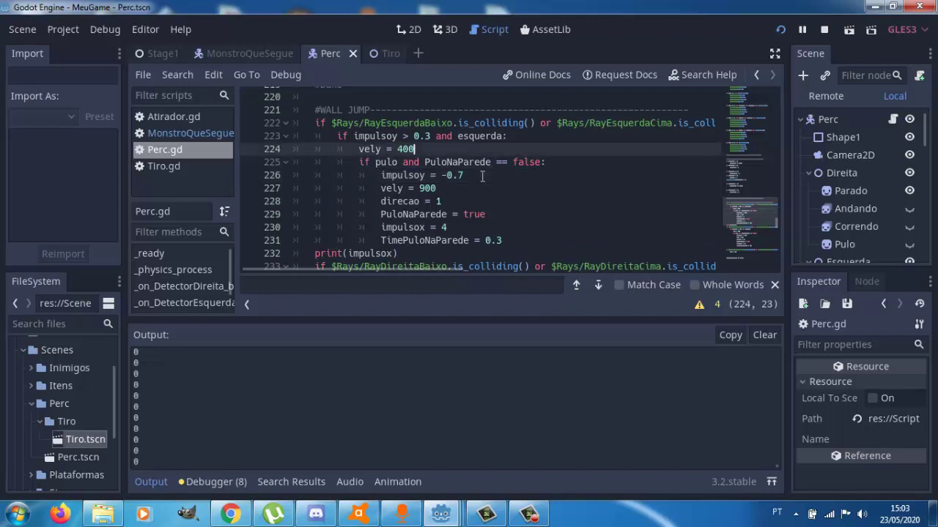
{"action": "key", "text": "Up"}
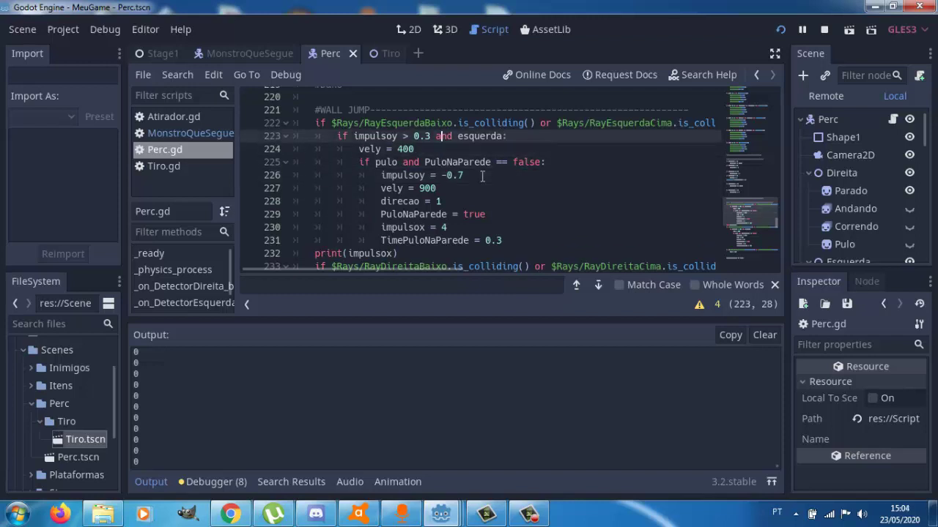
{"action": "key", "text": "Left"}
{"action": "key", "text": "Left"}
{"action": "key", "text": "Left"}
{"action": "key", "text": "Left"}
{"action": "key", "text": "Left"}
{"action": "key", "text": "Left"}
{"action": "key", "text": "Down"}
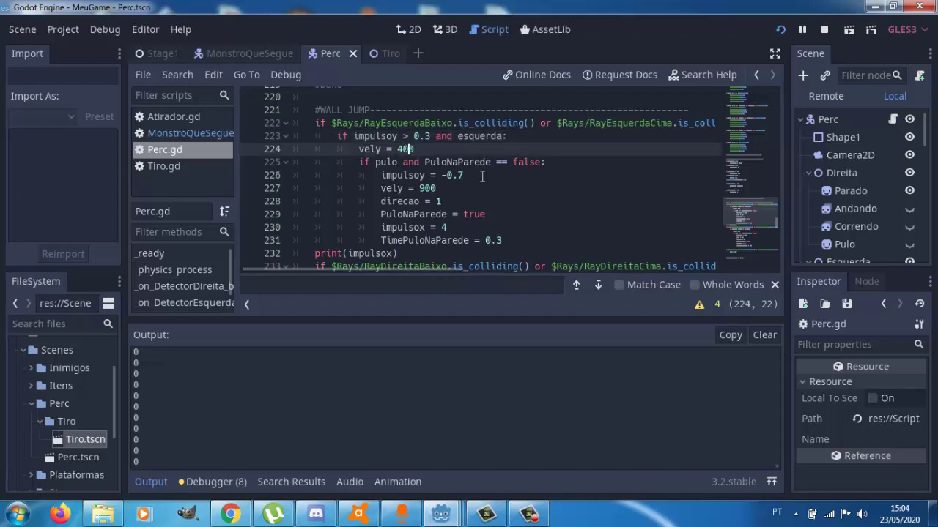
{"action": "key", "text": "Up"}
{"action": "key", "text": "Down"}
{"action": "key", "text": "Left"}
{"action": "key", "text": "Left"}
{"action": "key", "text": "Left"}
{"action": "key", "text": "Right"}
{"action": "key", "text": "Right"}
{"action": "key", "text": "Right"}
{"action": "key", "text": "Right"}
{"action": "key", "text": "Up"}
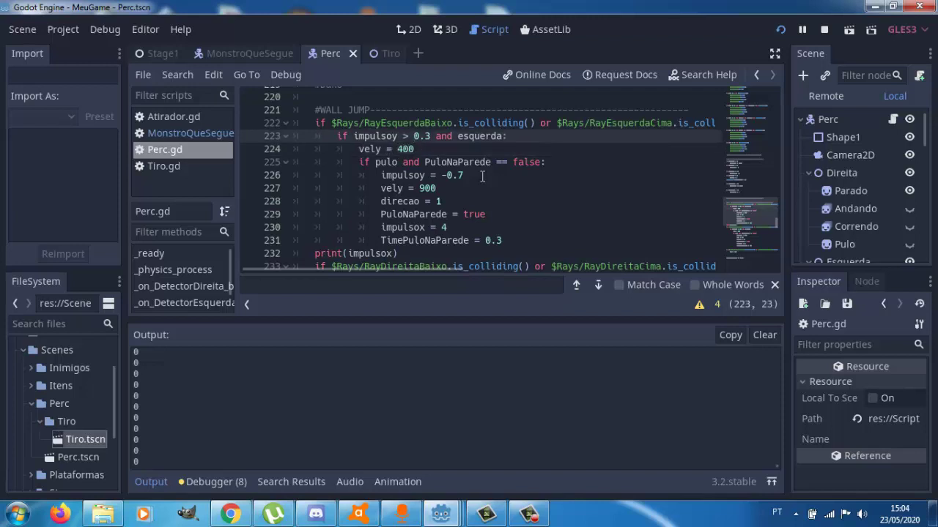
{"action": "key", "text": "Right"}
{"action": "key", "text": "Right"}
{"action": "key", "text": "Right"}
{"action": "key", "text": "Right"}
{"action": "key", "text": "Right"}
{"action": "key", "text": "Right"}
{"action": "key", "text": "Right"}
{"action": "key", "text": "Left"}
{"action": "key", "text": "Left"}
{"action": "key", "text": "Left"}
{"action": "key", "text": "Left"}
{"action": "key", "text": "Left"}
{"action": "key", "text": "Left"}
{"action": "key", "text": "Left"}
{"action": "key", "text": "Down"}
{"action": "key", "text": "Up"}
{"action": "key", "text": "Up"}
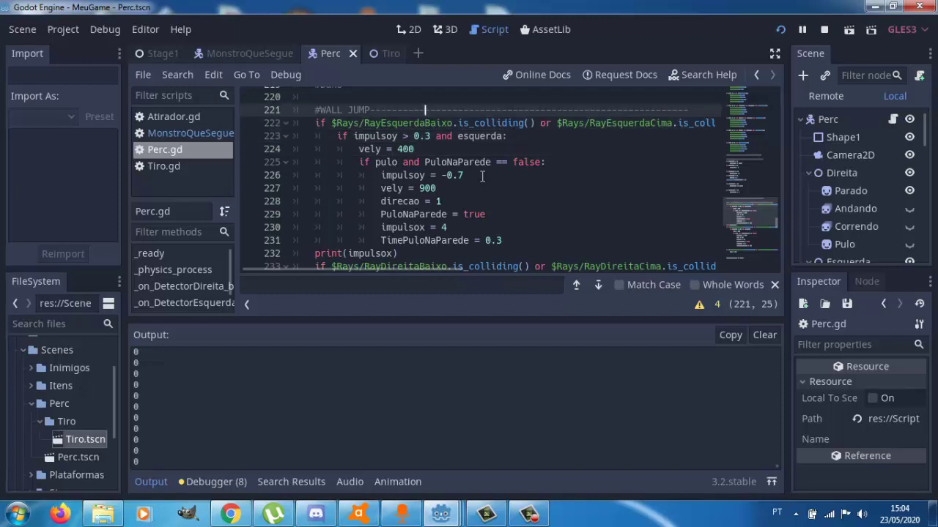
{"action": "key", "text": "Down"}
{"action": "key", "text": "Down"}
{"action": "key", "text": "Up"}
{"action": "key", "text": "Up"}
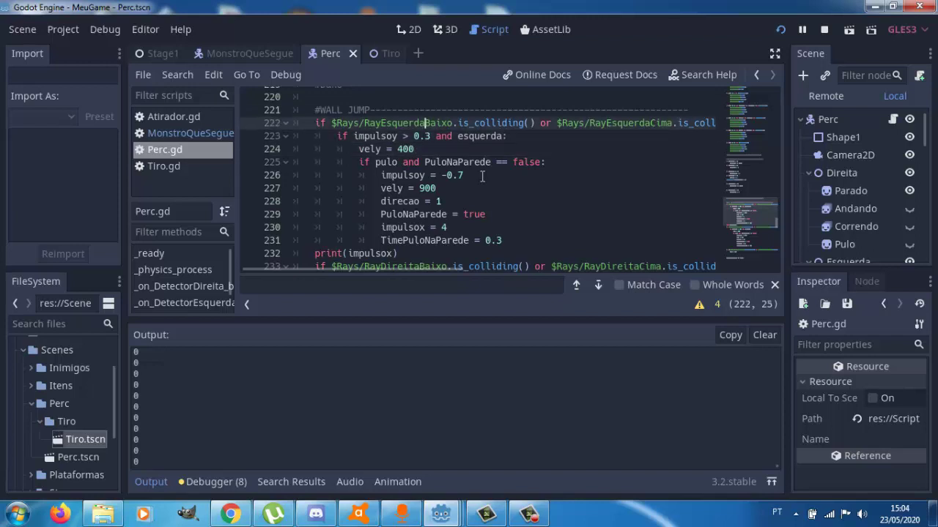
{"action": "key", "text": "Down"}
{"action": "key", "text": "Right"}
{"action": "key", "text": "Right"}
{"action": "key", "text": "Right"}
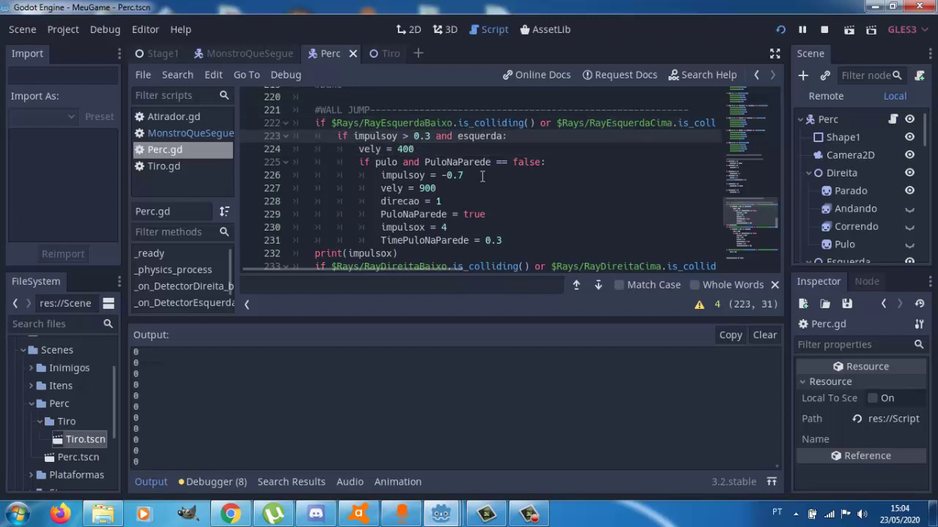
{"action": "key", "text": "Right"}
{"action": "key", "text": "Right"}
{"action": "key", "text": "Right"}
{"action": "key", "text": "Right"}
{"action": "key", "text": "Right"}
{"action": "key", "text": "Right"}
{"action": "key", "text": "Right"}
{"action": "key", "text": "Down"}
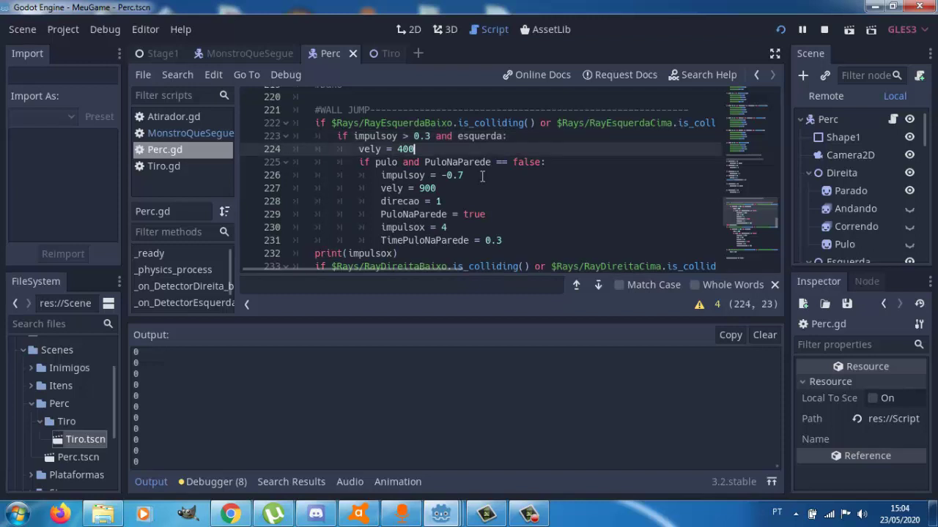
{"action": "key", "text": "Down"}
{"action": "key", "text": "Up"}
{"action": "key", "text": "Up"}
{"action": "key", "text": "Down"}
{"action": "key", "text": "Left"}
{"action": "key", "text": "Left"}
{"action": "key", "text": "Left"}
{"action": "key", "text": "Left"}
{"action": "key", "text": "Left"}
{"action": "key", "text": "Left"}
{"action": "key", "text": "Right"}
{"action": "key", "text": "Right"}
{"action": "key", "text": "Right"}
{"action": "key", "text": "Right"}
{"action": "key", "text": "Right"}
{"action": "key", "text": "Right"}
{"action": "key", "text": "Left"}
{"action": "key", "text": "Left"}
{"action": "key", "text": "Left"}
{"action": "key", "text": "Left"}
{"action": "key", "text": "Left"}
{"action": "key", "text": "Left"}
{"action": "key", "text": "Down"}
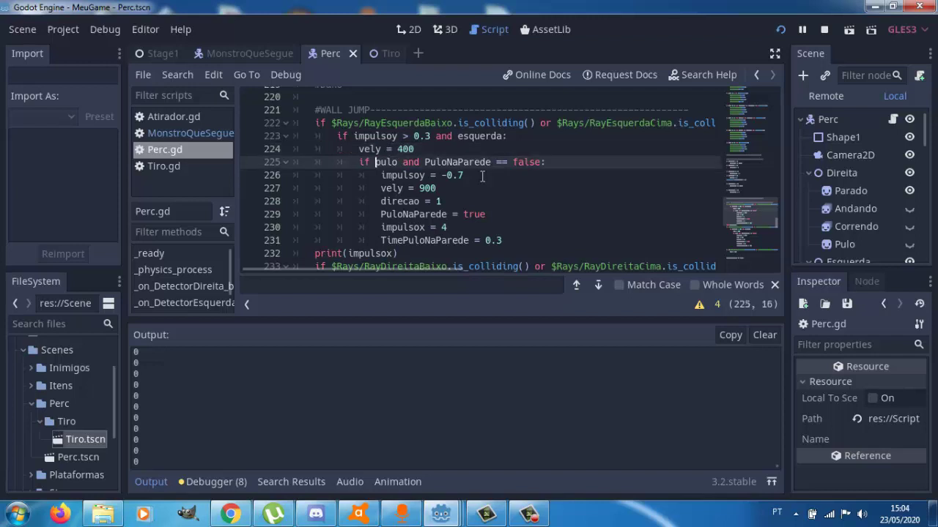
{"action": "key", "text": "Down"}
{"action": "key", "text": "Down"}
{"action": "key", "text": "Down"}
{"action": "key", "text": "Up"}
{"action": "key", "text": "Up"}
{"action": "key", "text": "Up"}
{"action": "key", "text": "Right"}
{"action": "key", "text": "Right"}
{"action": "key", "text": "Right"}
{"action": "key", "text": "Right"}
{"action": "key", "text": "Right"}
{"action": "key", "text": "Right"}
{"action": "key", "text": "Down"}
{"action": "key", "text": "Home"}
{"action": "key", "text": "Home"}
{"action": "key", "text": "Right"}
{"action": "key", "text": "Right"}
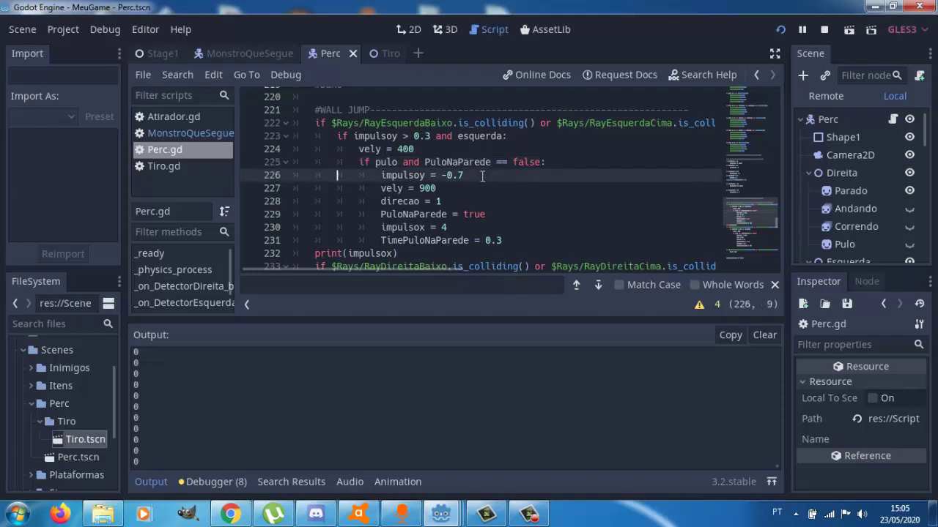
{"action": "key", "text": "Right"}
{"action": "key", "text": "Right"}
{"action": "key", "text": "Right"}
{"action": "key", "text": "Right"}
{"action": "key", "text": "Right"}
{"action": "key", "text": "Left"}
{"action": "key", "text": "Up"}
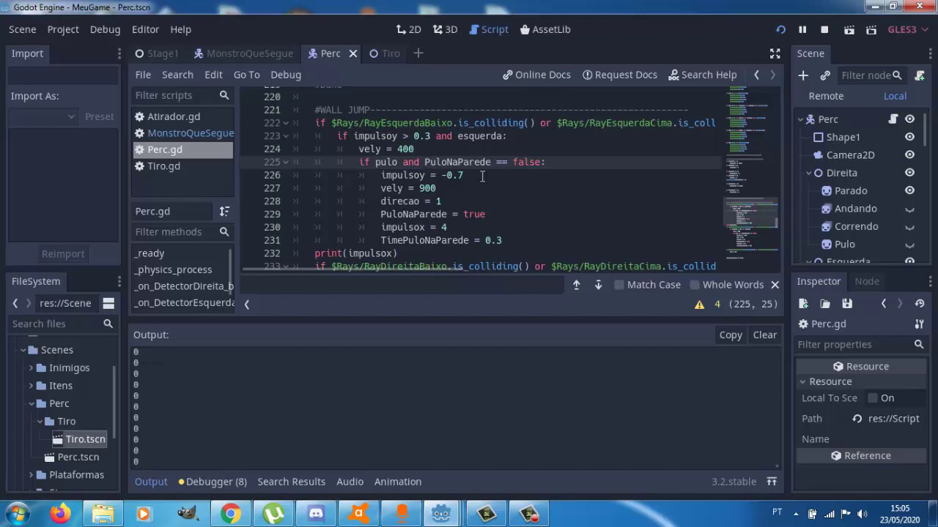
{"action": "key", "text": "Down"}
{"action": "key", "text": "Left"}
{"action": "key", "text": "Left"}
{"action": "key", "text": "Left"}
{"action": "key", "text": "Left"}
{"action": "key", "text": "Left"}
{"action": "key", "text": "Left"}
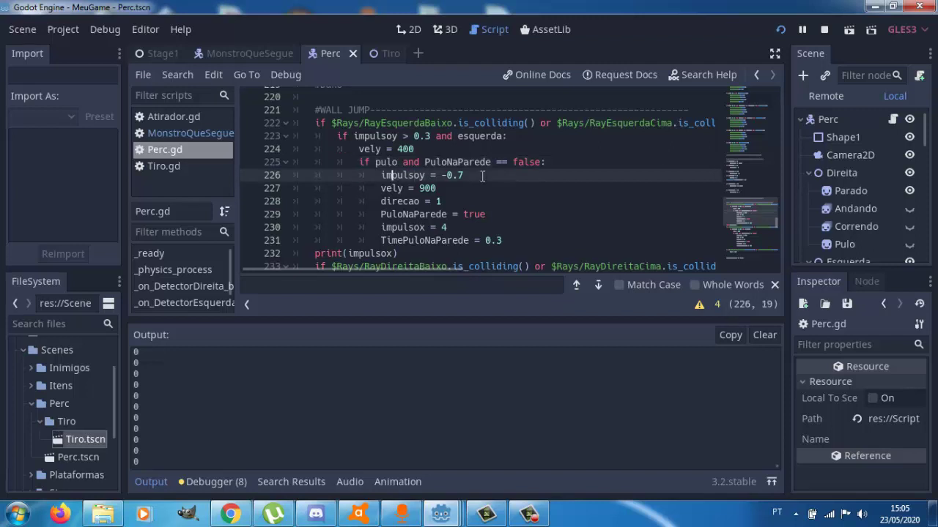
{"action": "key", "text": "Right"}
{"action": "key", "text": "Right"}
{"action": "key", "text": "Right"}
{"action": "key", "text": "Right"}
{"action": "key", "text": "Right"}
{"action": "key", "text": "Right"}
{"action": "key", "text": "Right"}
{"action": "key", "text": "Right"}
{"action": "key", "text": "Up"}
{"action": "key", "text": "Down"}
{"action": "key", "text": "Left"}
{"action": "key", "text": "Left"}
{"action": "key", "text": "Left"}
{"action": "key", "text": "Left"}
{"action": "key", "text": "Left"}
{"action": "key", "text": "Left"}
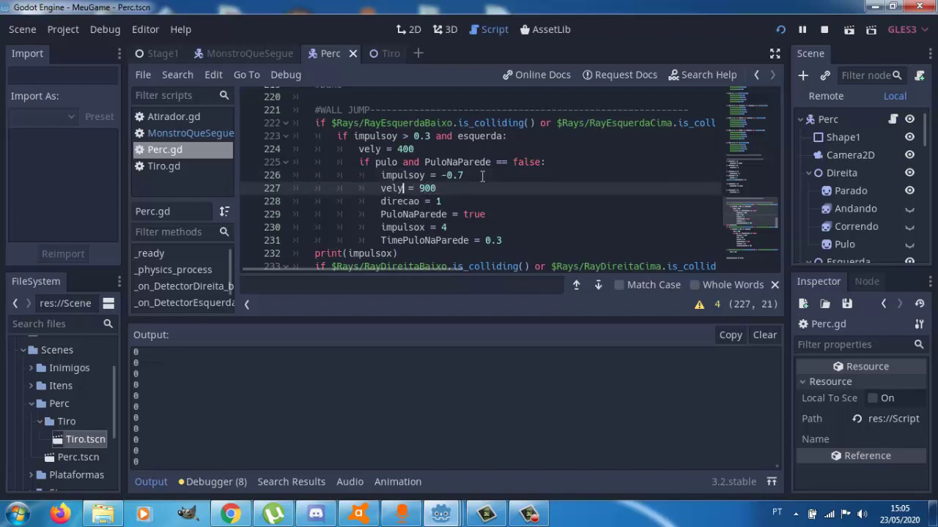
{"action": "key", "text": "Left"}
{"action": "key", "text": "Left"}
{"action": "key", "text": "Right"}
{"action": "key", "text": "Right"}
{"action": "key", "text": "Right"}
{"action": "key", "text": "Right"}
{"action": "key", "text": "Down"}
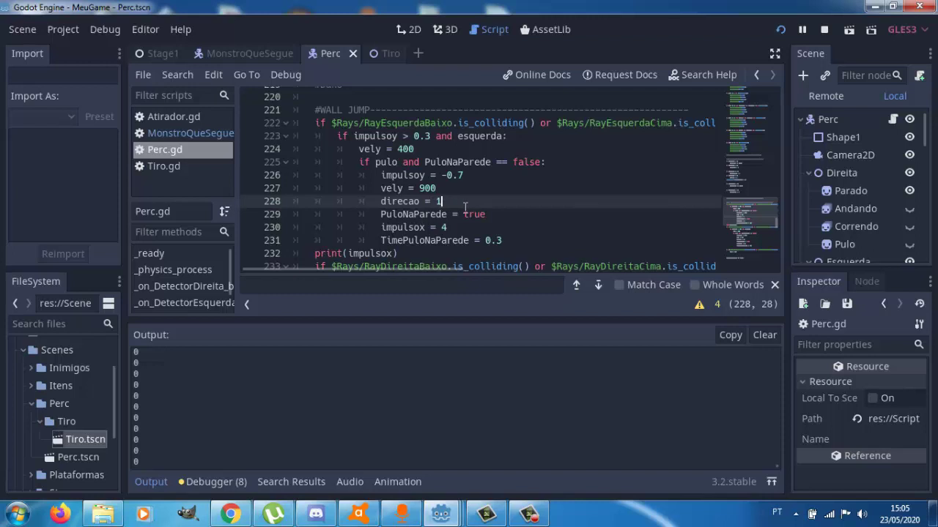
Delete the direcao = 1 assignment on line 228 and run the game to test it
{"action": "key", "text": "Down"}
{"action": "key", "text": "Down"}
{"action": "key", "text": "Down"}
{"action": "key", "text": "Down"}
{"action": "key", "text": "Up"}
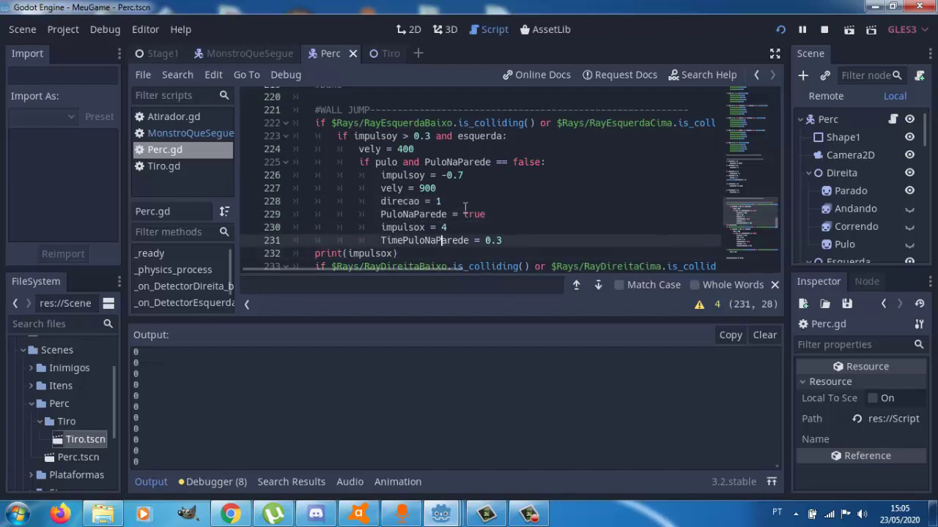
{"action": "key", "text": "Up"}
{"action": "key", "text": "Up"}
{"action": "key", "text": "Down"}
{"action": "key", "text": "Up"}
{"action": "key", "text": "Up"}
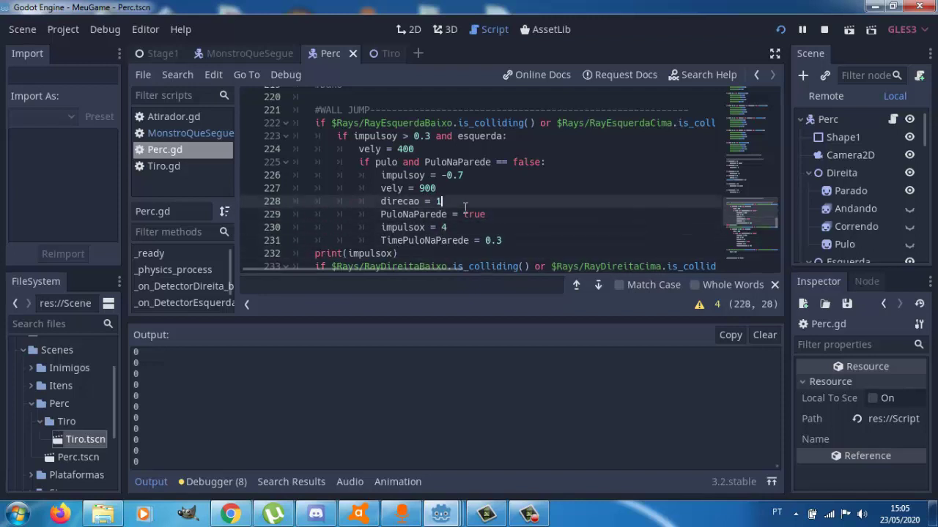
{"action": "key", "text": "BackSpace"}
{"action": "key", "text": "BackSpace"}
{"action": "key", "text": "BackSpace"}
{"action": "key", "text": "BackSpace"}
{"action": "key", "text": "BackSpace"}
{"action": "key", "text": "BackSpace"}
{"action": "key", "text": "BackSpace"}
{"action": "key", "text": "BackSpace"}
{"action": "key", "text": "BackSpace"}
{"action": "key", "text": "BackSpace"}
{"action": "key", "text": "BackSpace"}
{"action": "left_click", "coordinate": [782, 29]}
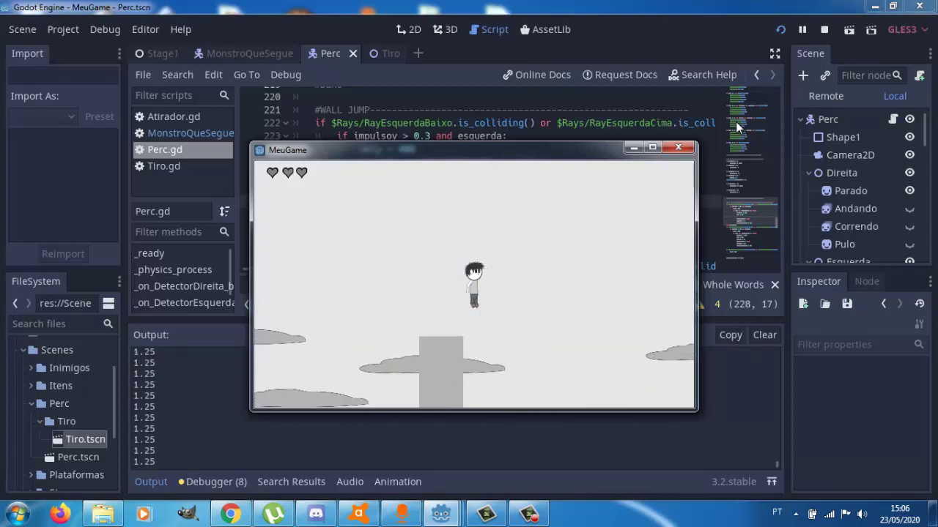
Stop the running game and delete the now-empty line 228
{"action": "left_click", "coordinate": [693, 3]}
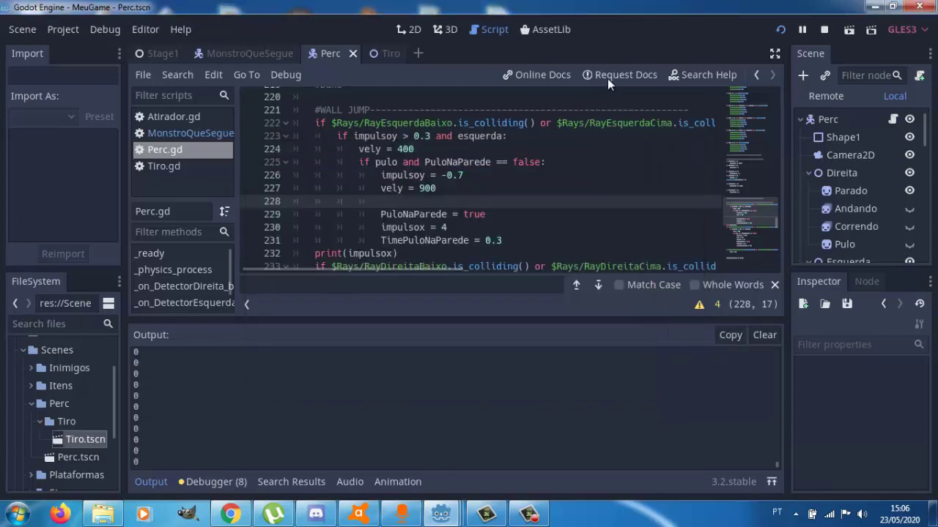
{"action": "left_click", "coordinate": [825, 29]}
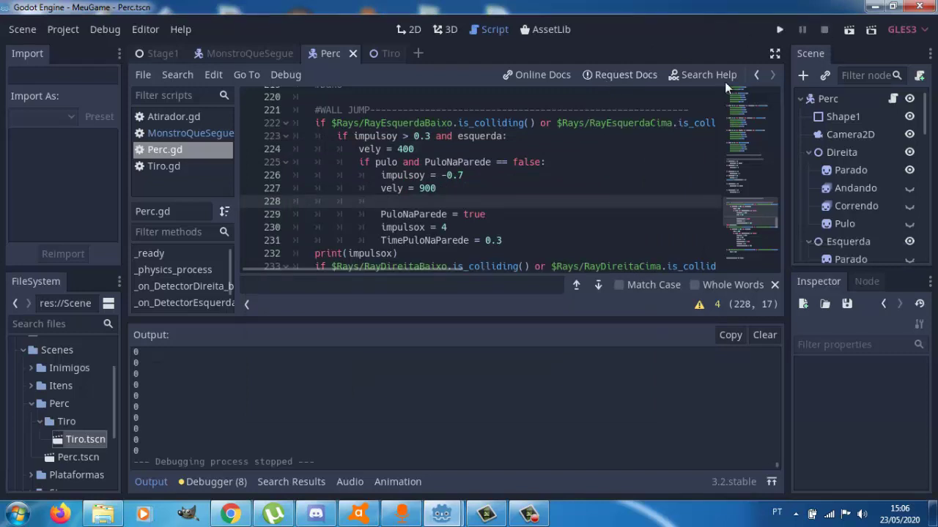
{"action": "key", "text": "BackSpace"}
{"action": "key", "text": "BackSpace"}
{"action": "key", "text": "BackSpace"}
{"action": "key", "text": "BackSpace"}
{"action": "key", "text": "BackSpace"}
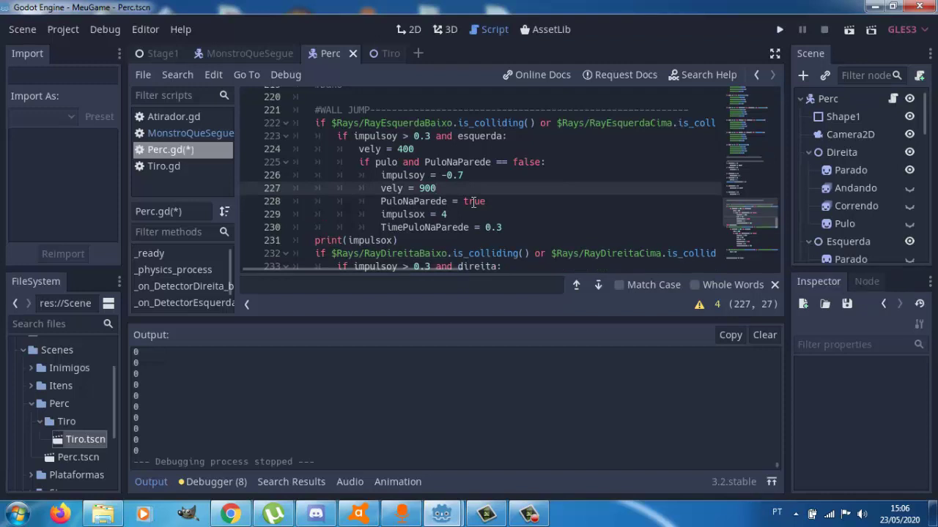
Review the PuloNaParede block, placing the caret on the impulsox value 4
{"action": "left_click", "coordinate": [447, 201]}
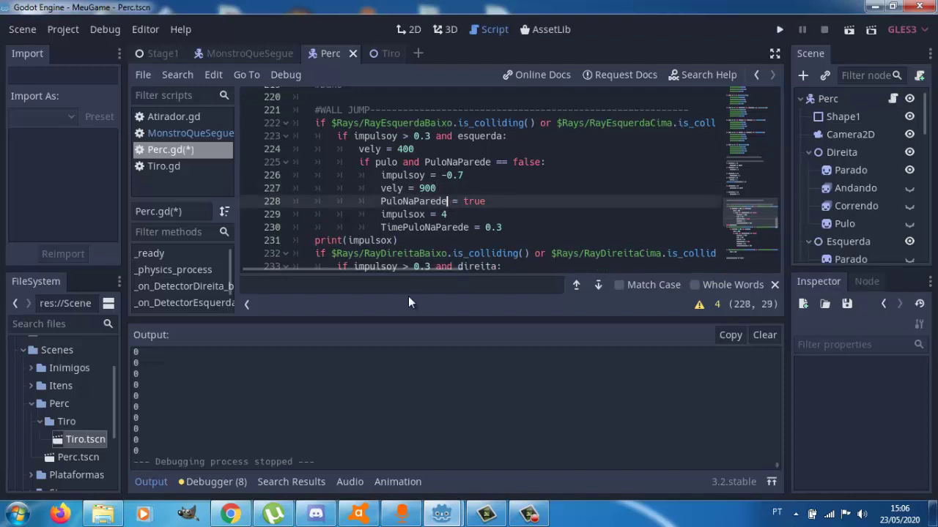
{"action": "key", "text": "Up"}
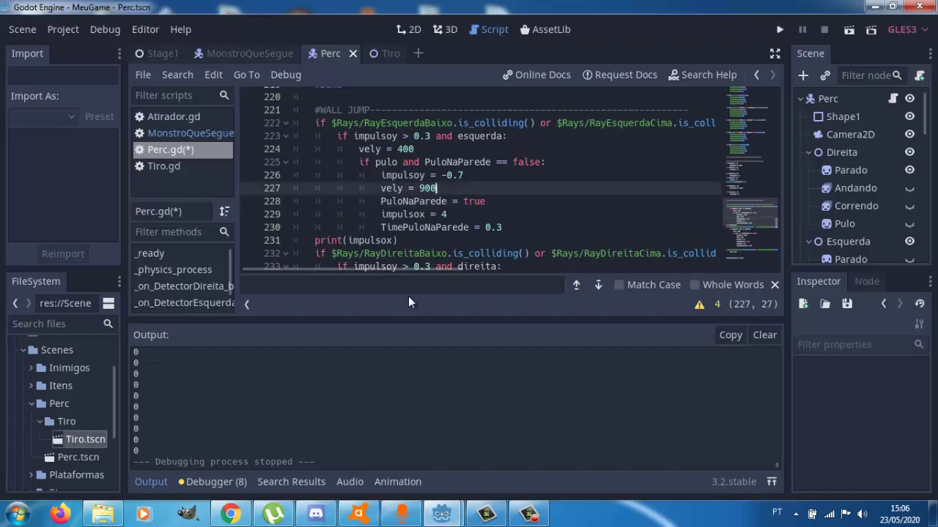
{"action": "key", "text": "Down"}
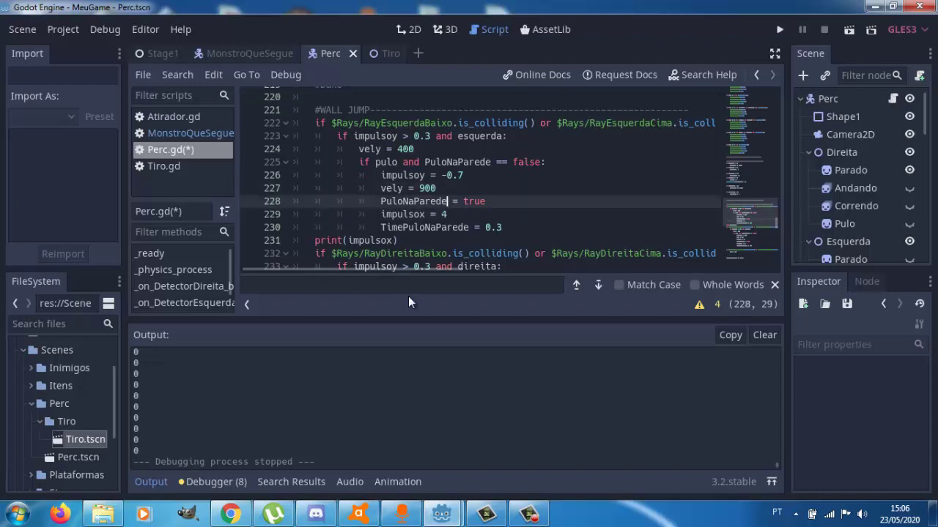
{"action": "key", "text": "Down"}
{"action": "key", "text": "Up"}
{"action": "key", "text": "Down"}
{"action": "key", "text": "Home"}
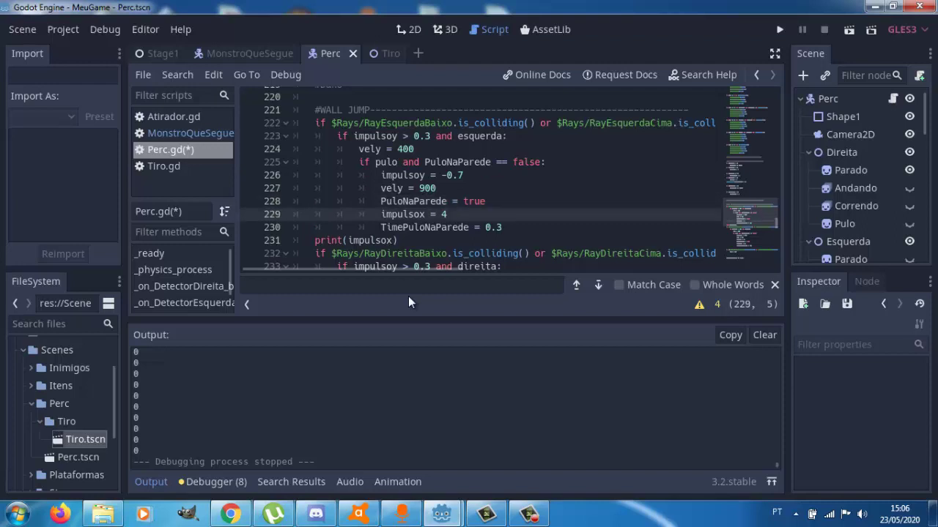
{"action": "key", "text": "Up"}
{"action": "key", "text": "Right"}
{"action": "key", "text": "ctrl+Right"}
{"action": "key", "text": "ctrl+Right"}
Remove the TimePuloNaParede = 0.3 line, undoing an accidental over-deletion into impulsox
{"action": "key", "text": "Down"}
{"action": "key", "text": "Down"}
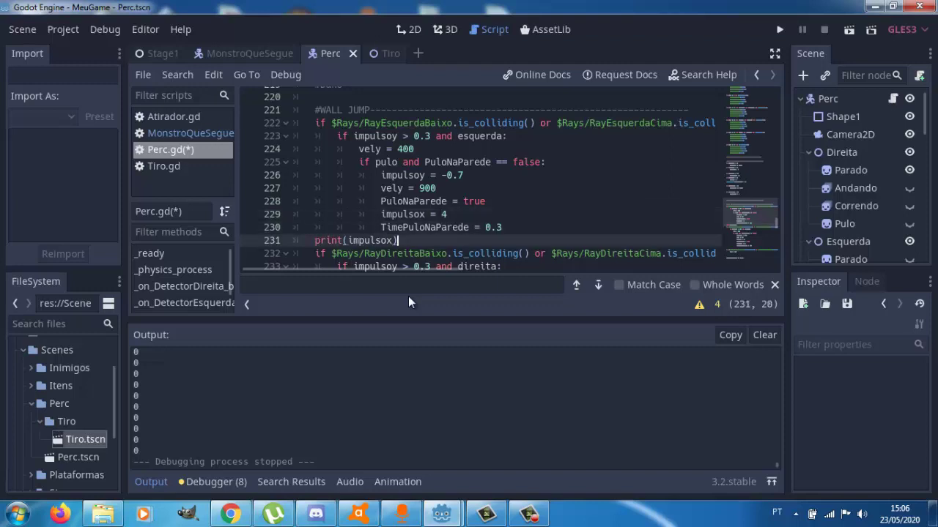
{"action": "key", "text": "Up"}
{"action": "key", "text": "Down"}
{"action": "key", "text": "Up"}
{"action": "key", "text": "Right"}
{"action": "key", "text": "End"}
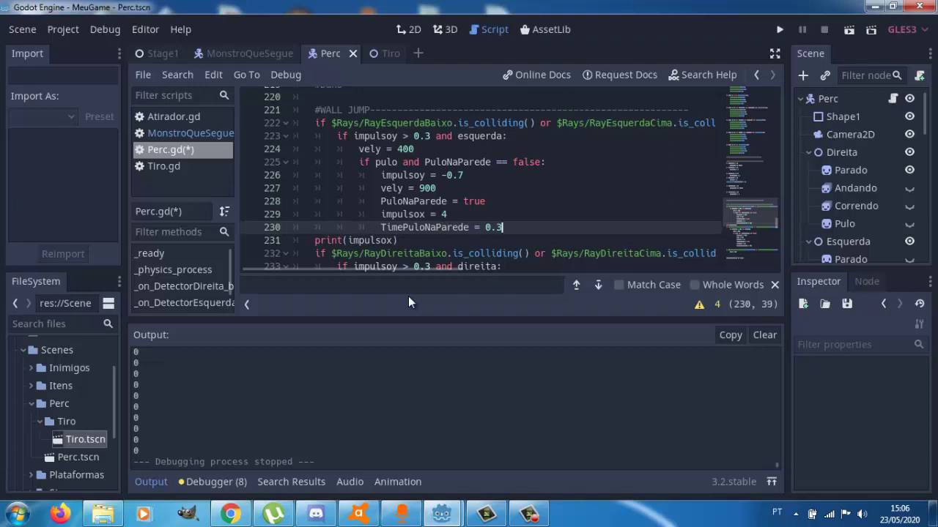
{"action": "key", "text": "BackSpace"}
{"action": "key", "text": "BackSpace"}
{"action": "key", "text": "BackSpace"}
{"action": "key", "text": "BackSpace"}
{"action": "key", "text": "BackSpace"}
{"action": "key", "text": "BackSpace"}
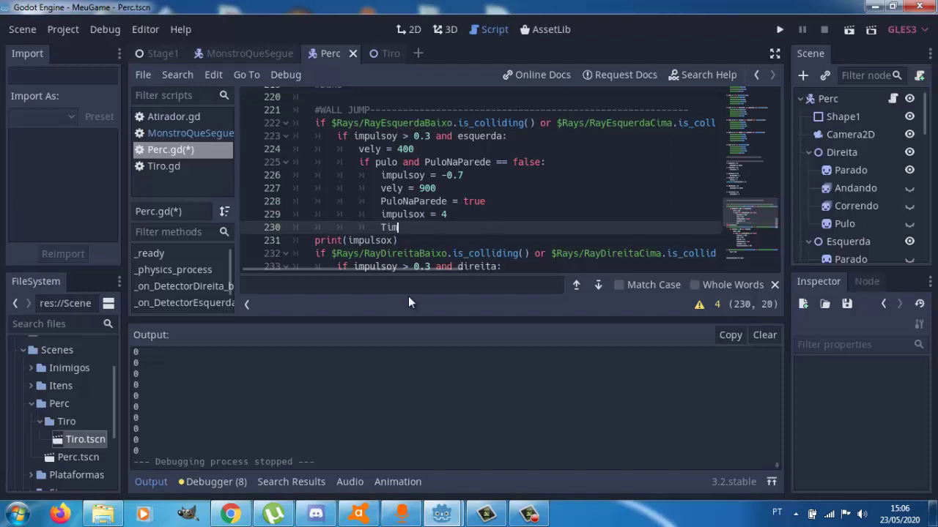
{"action": "key", "text": "BackSpace"}
{"action": "key", "text": "BackSpace"}
{"action": "key", "text": "BackSpace"}
{"action": "key", "text": "ctrl+z"}
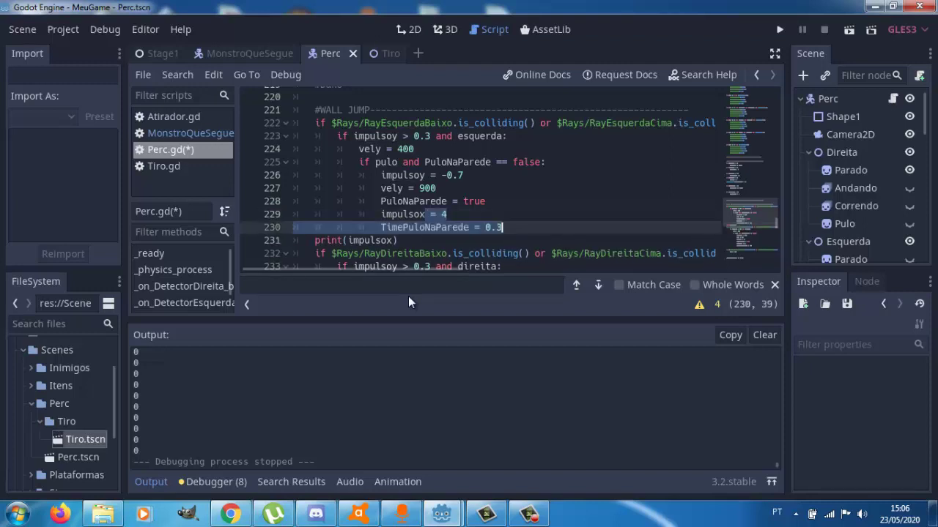
{"action": "key", "text": "ctrl+z"}
{"action": "key", "text": "ctrl+z"}
{"action": "key", "text": "End"}
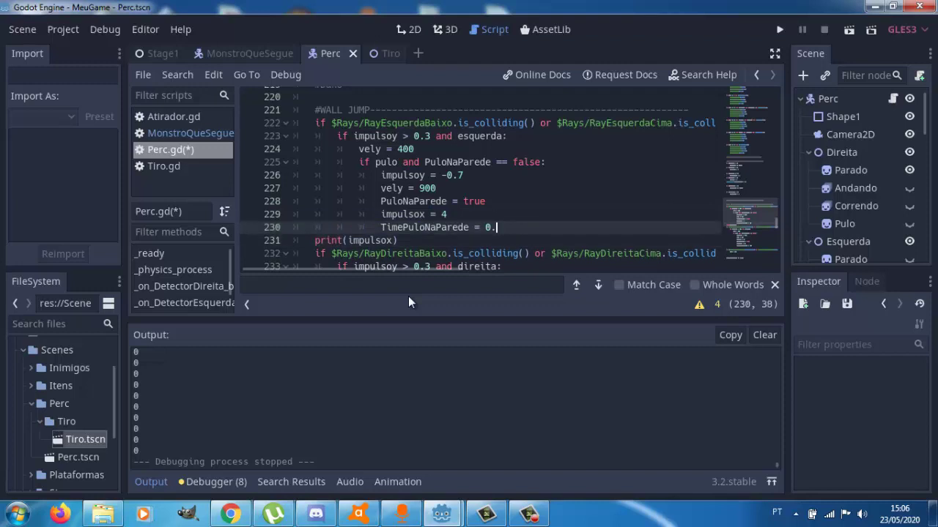
{"action": "key", "text": "BackSpace"}
{"action": "key", "text": "BackSpace"}
{"action": "key", "text": "BackSpace"}
{"action": "key", "text": "BackSpace"}
{"action": "key", "text": "BackSpace"}
{"action": "key", "text": "BackSpace"}
{"action": "key", "text": "BackSpace"}
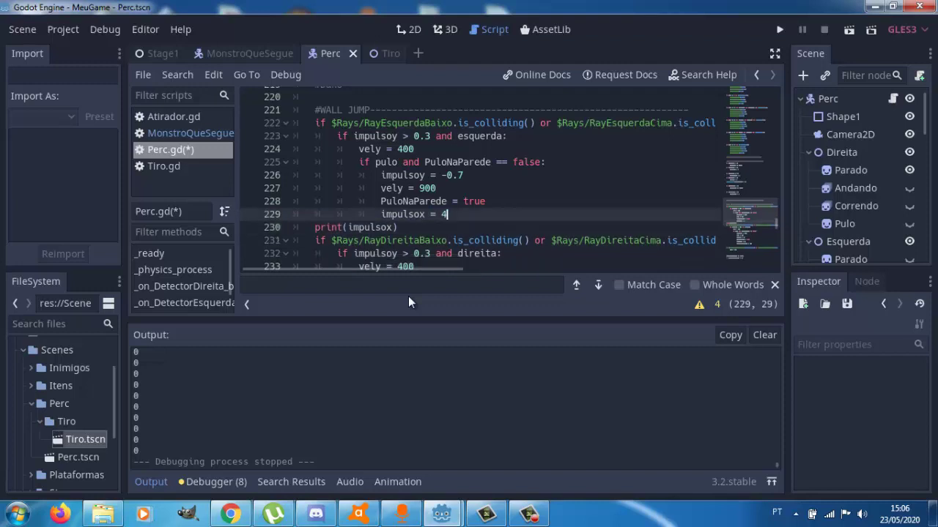
Run the game and test wall-jumping off the pillar with impulsox 4
{"action": "left_click", "coordinate": [779, 29]}
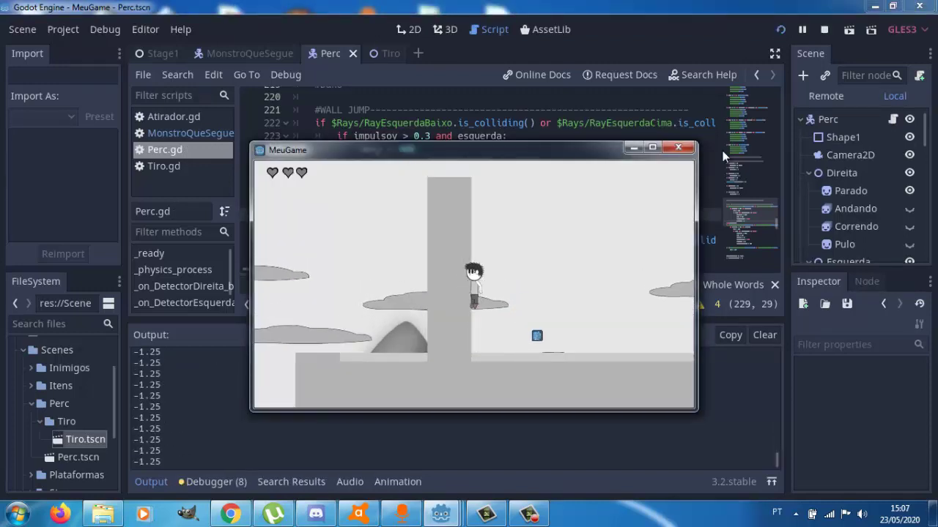
{"action": "key", "text": "space"}
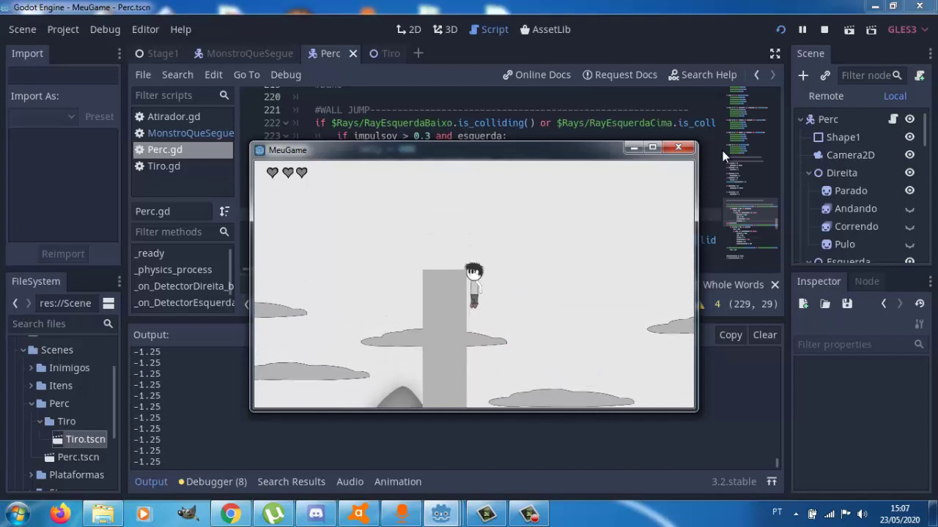
{"action": "key", "text": "Right"}
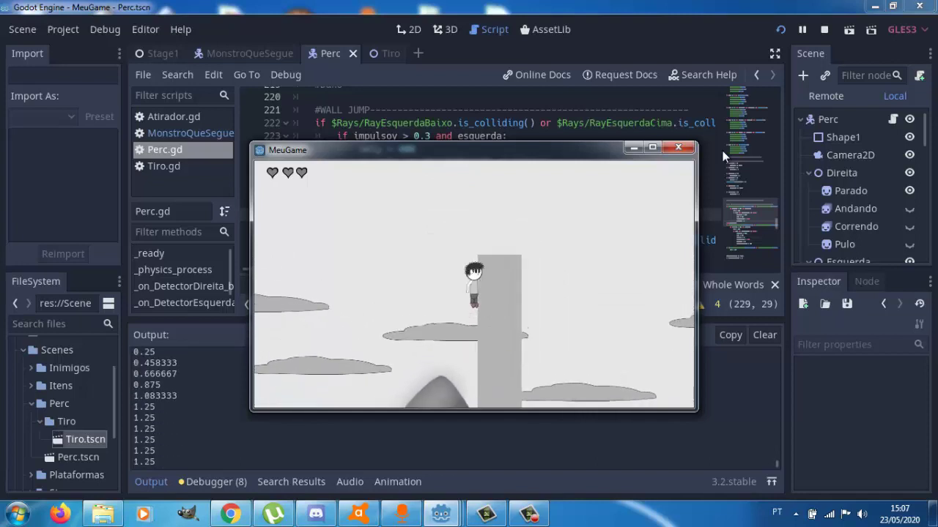
{"action": "key", "text": "space"}
{"action": "key", "text": "Left"}
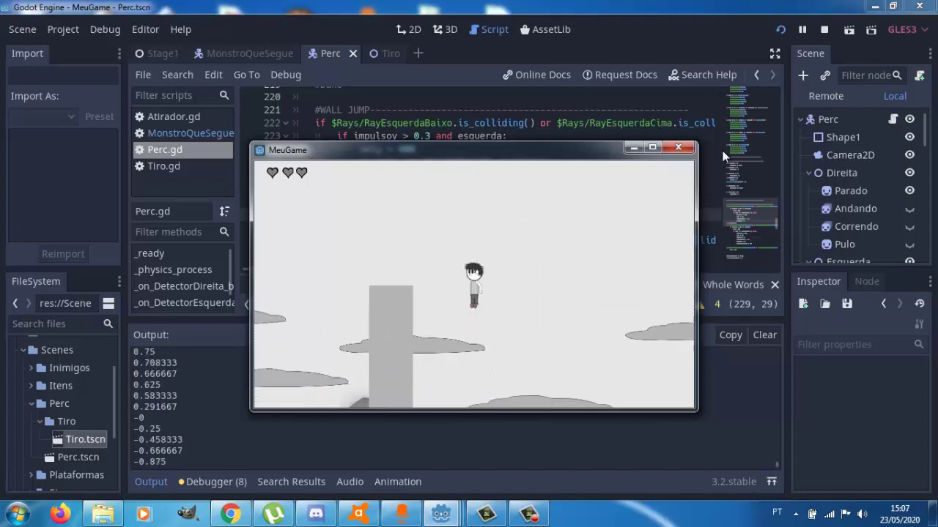
{"action": "key", "text": "space"}
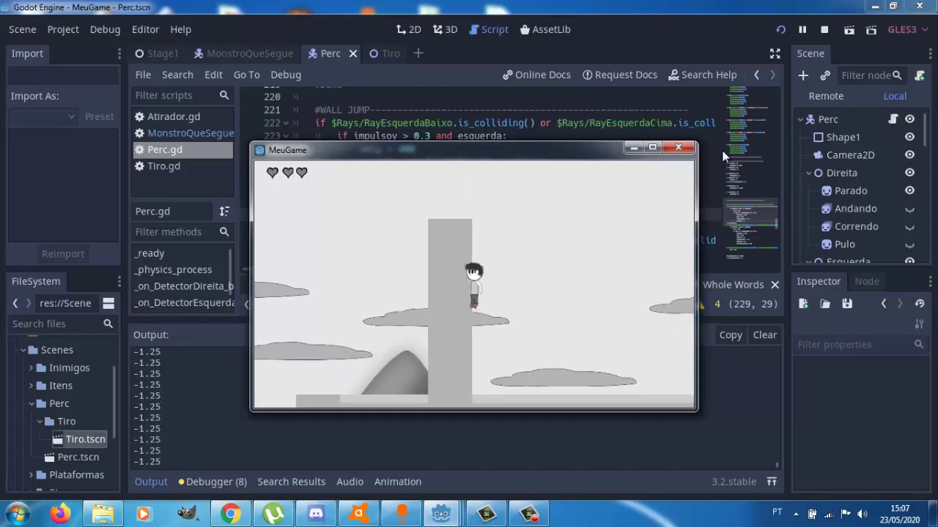
Back in the editor, change the left wall-jump impulsox from 4 to 8
{"action": "left_click", "coordinate": [667, 4]}
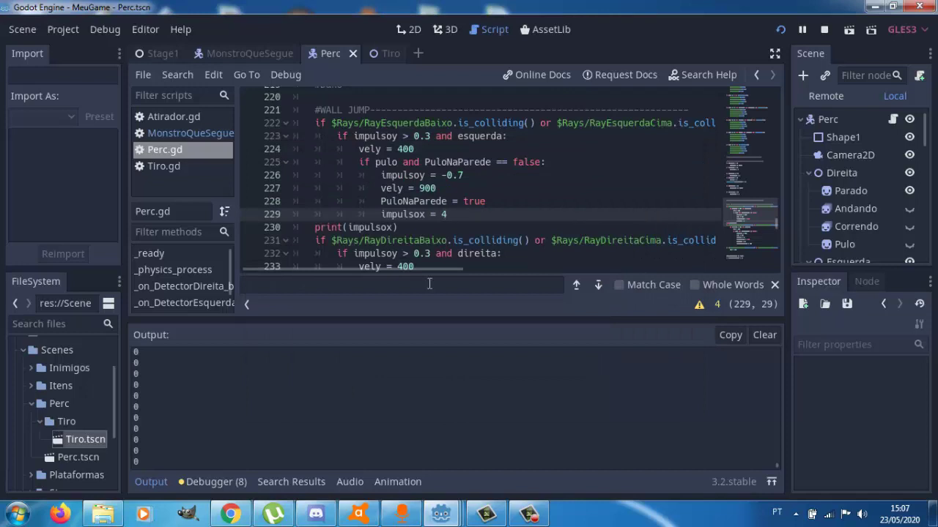
{"action": "key", "text": "BackSpace"}
{"action": "type", "text": "8"}
Rerun the game and wall-jump over and onto the pillar with impulsox 8
{"action": "left_click", "coordinate": [780, 30]}
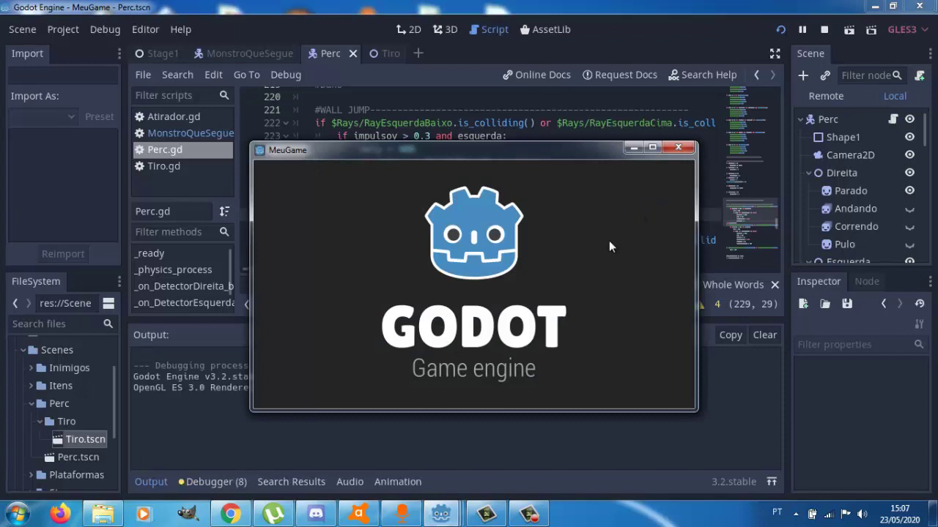
{"action": "key", "text": "Left"}
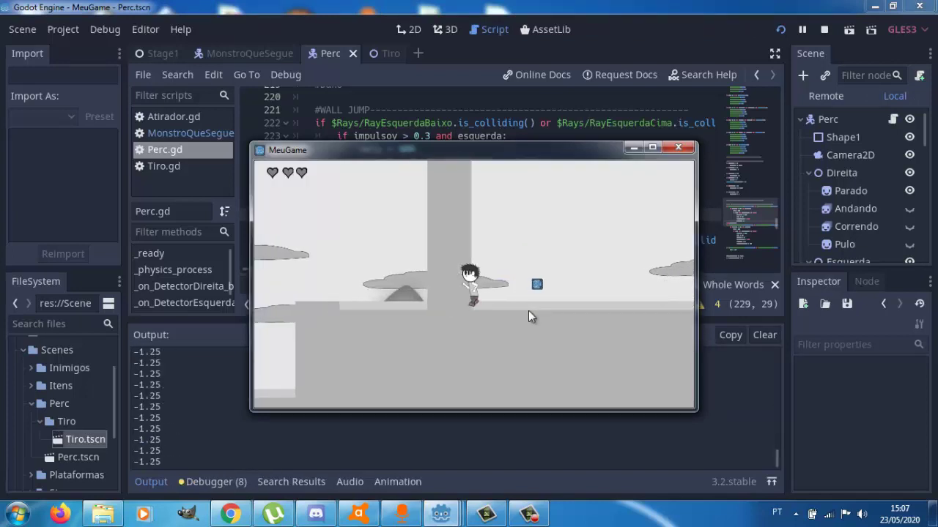
{"action": "key", "text": "Up"}
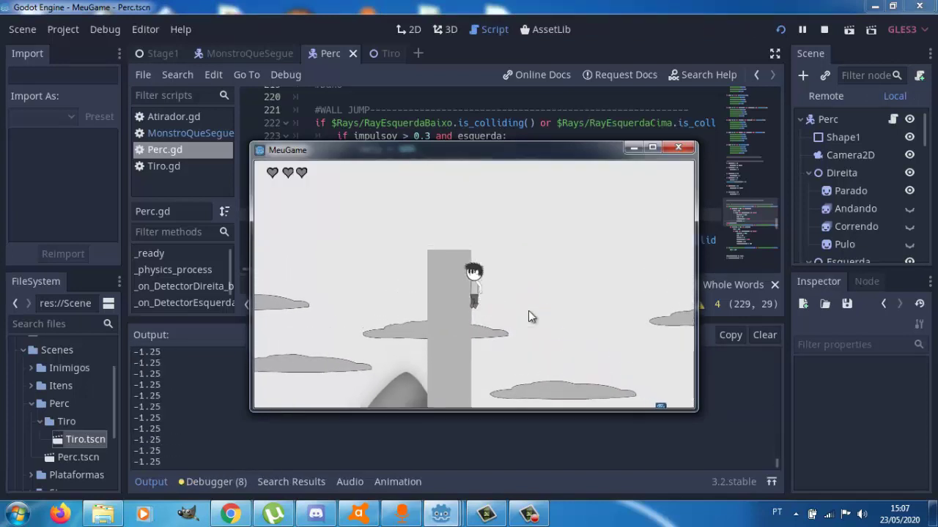
{"action": "key", "text": "Up"}
{"action": "key", "text": "Left"}
{"action": "key", "text": "Right"}
{"action": "key", "text": "Up"}
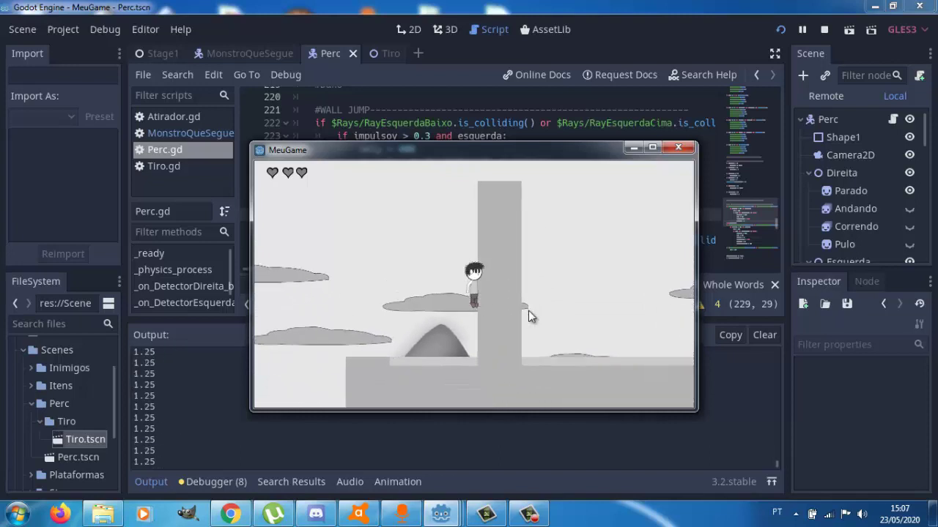
{"action": "key", "text": "Right"}
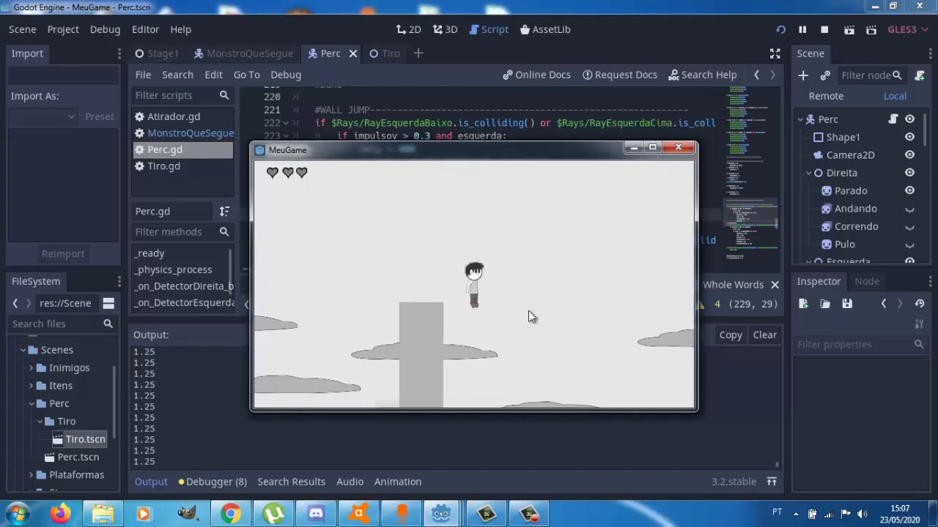
{"action": "left_click", "coordinate": [569, 8]}
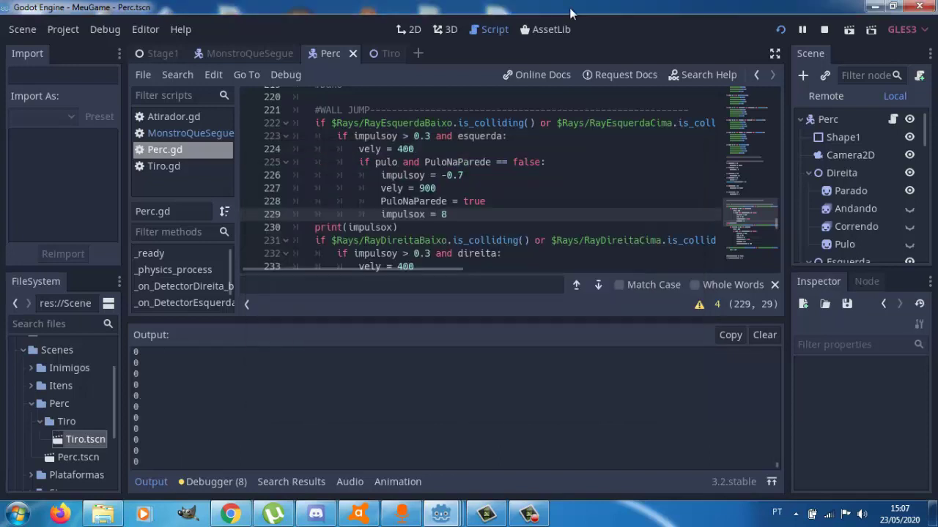
{"action": "key", "text": "ctrl+z"}
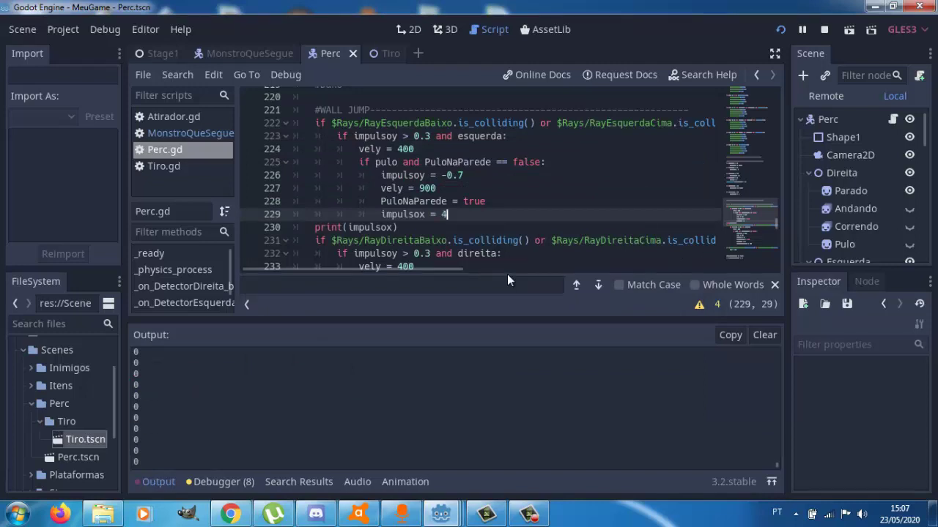
{"action": "key", "text": "ctrl+z"}
{"action": "key", "text": "ctrl+z"}
{"action": "key", "text": "ctrl+z"}
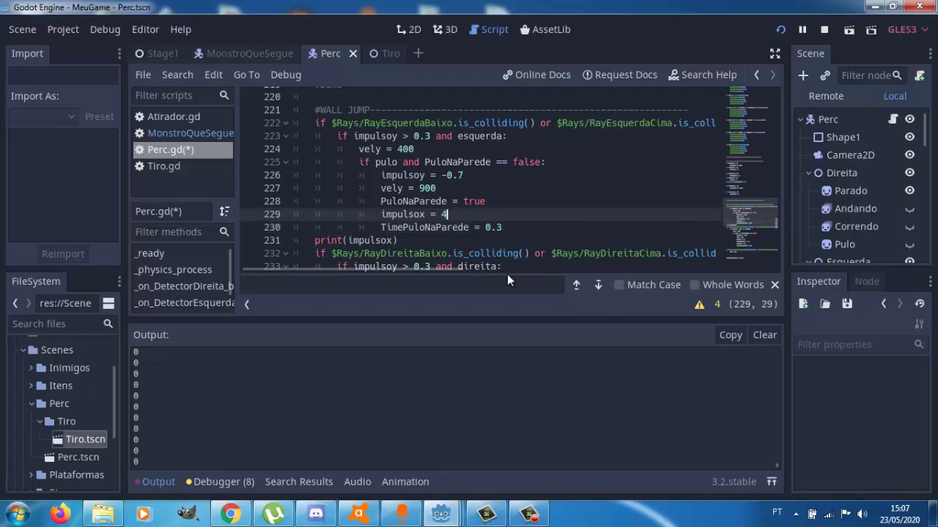
{"action": "key", "text": "ctrl+z"}
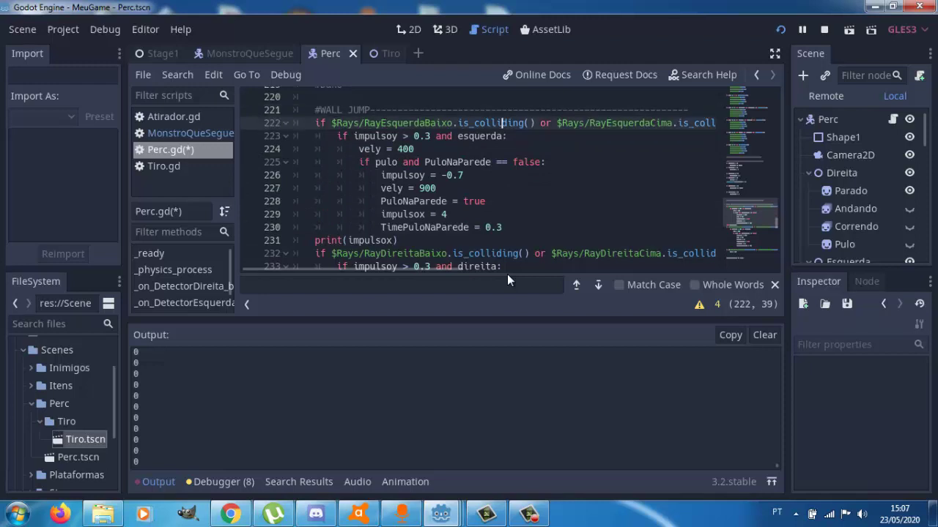
{"action": "key", "text": "ctrl+z"}
{"action": "key", "text": "ctrl+z"}
{"action": "key", "text": "Down"}
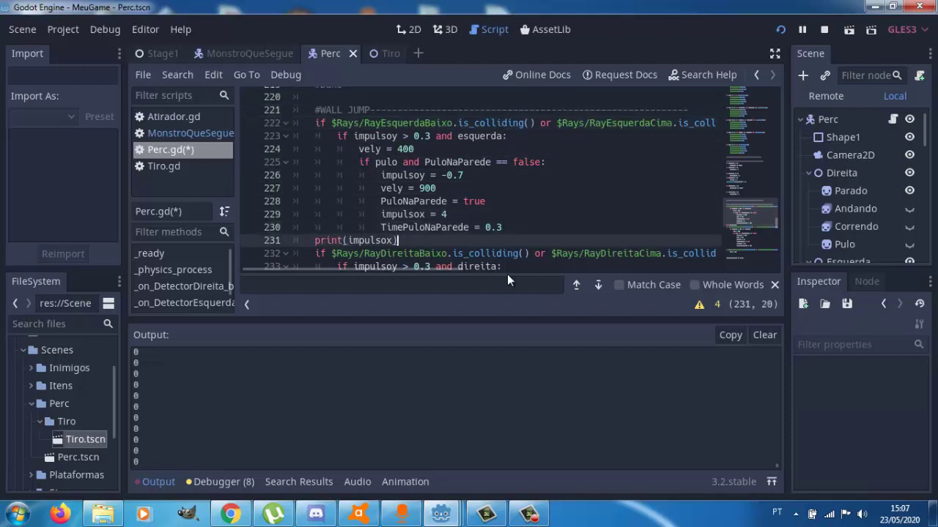
{"action": "key", "text": "Up"}
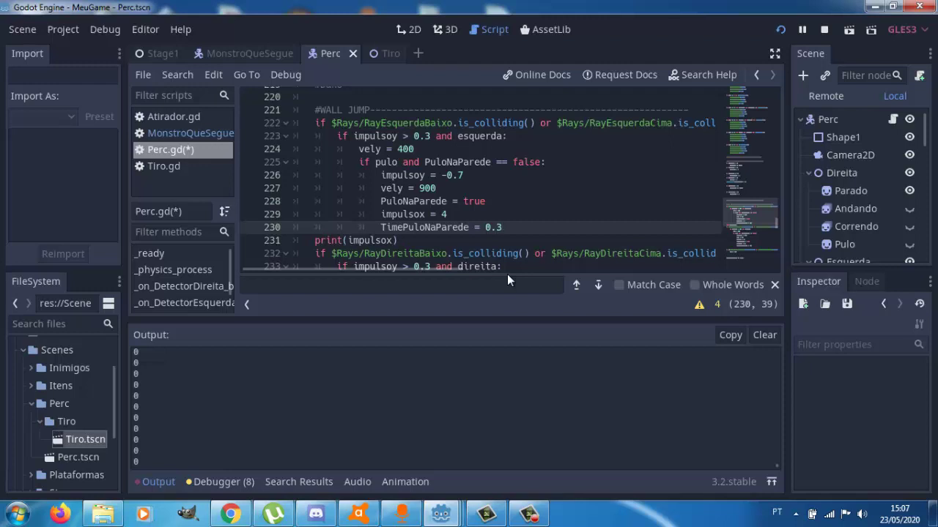
{"action": "key", "text": "Up"}
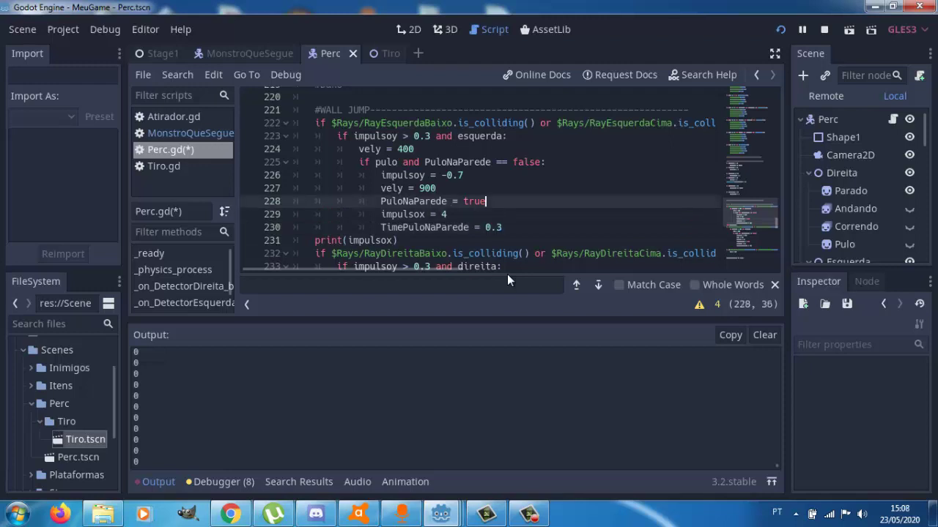
{"action": "key", "text": "Down"}
{"action": "key", "text": "Down"}
{"action": "key", "text": "Up"}
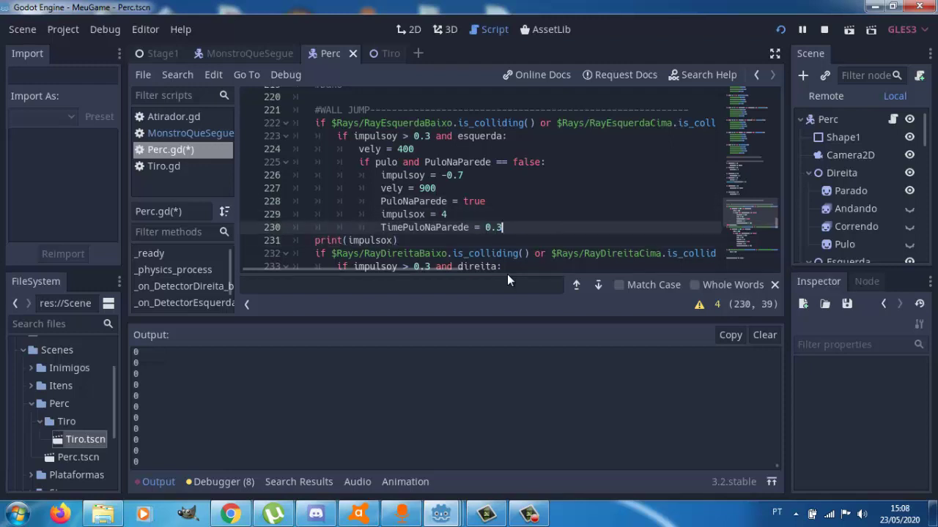
{"action": "key", "text": "Up"}
{"action": "key", "text": "Down"}
{"action": "key", "text": "Down"}
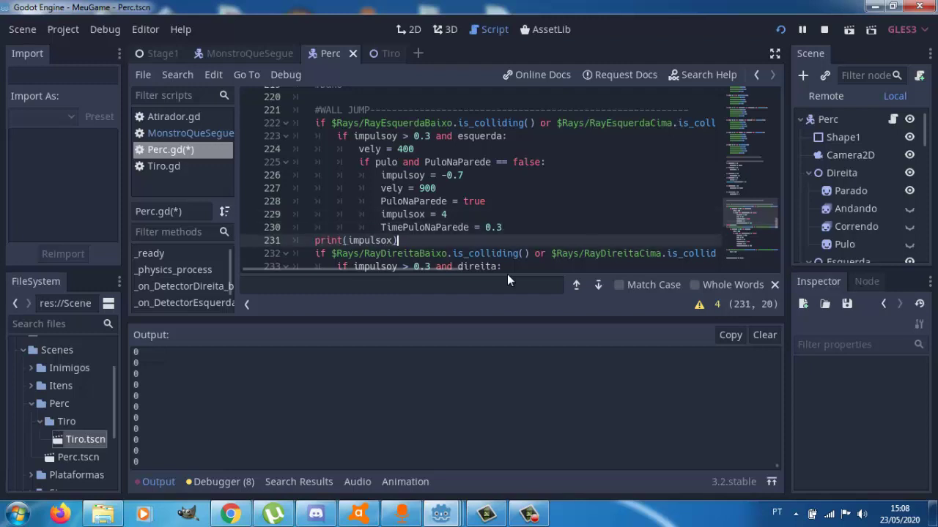
{"action": "key", "text": "Down"}
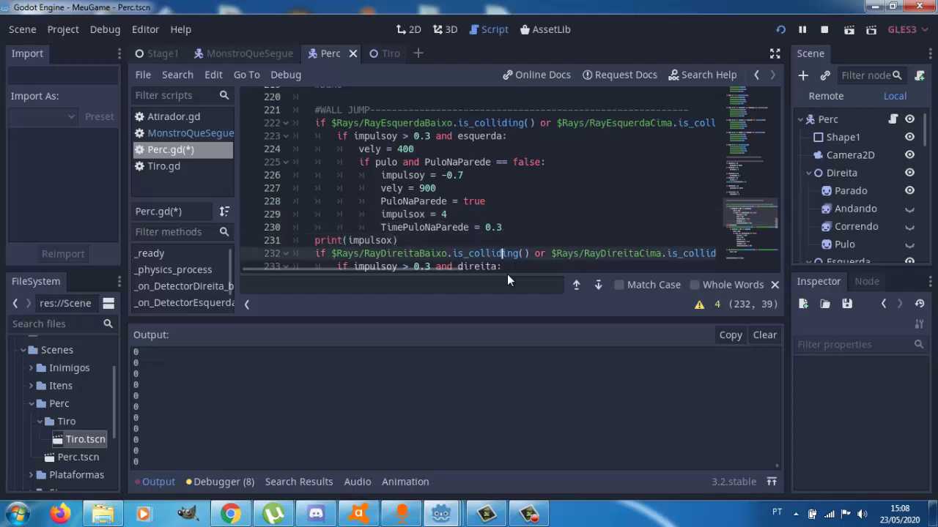
{"action": "key", "text": "Up"}
{"action": "key", "text": "Up"}
{"action": "key", "text": "Up"}
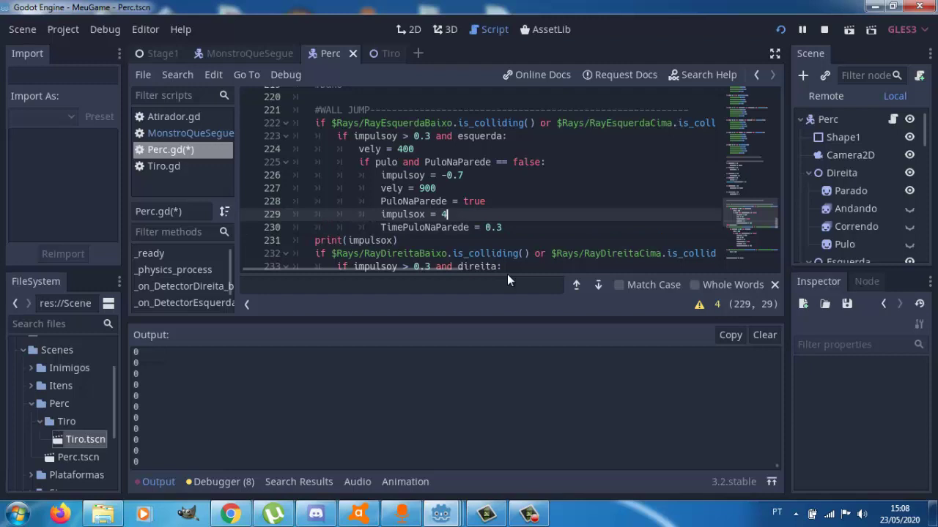
{"action": "key", "text": "Up"}
{"action": "key", "text": "Down"}
{"action": "key", "text": "Down"}
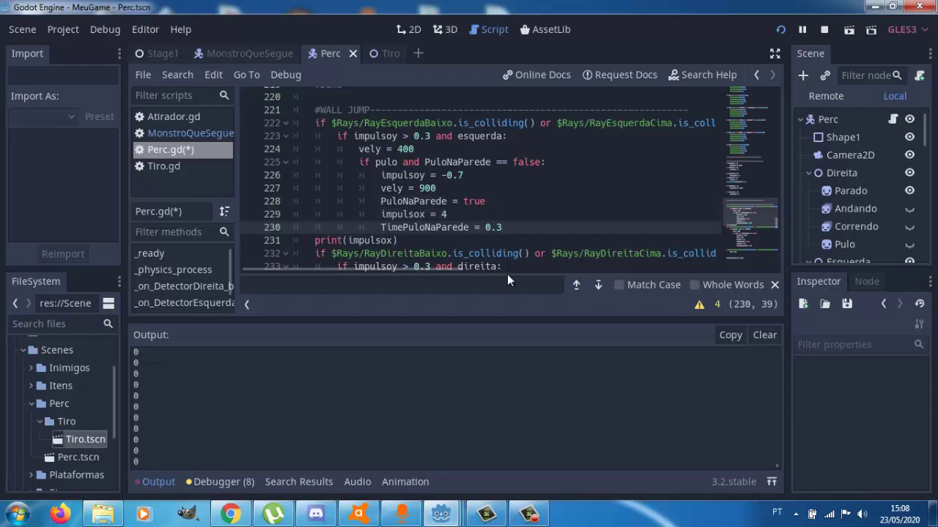
{"action": "key", "text": "Down"}
{"action": "key", "text": "Down"}
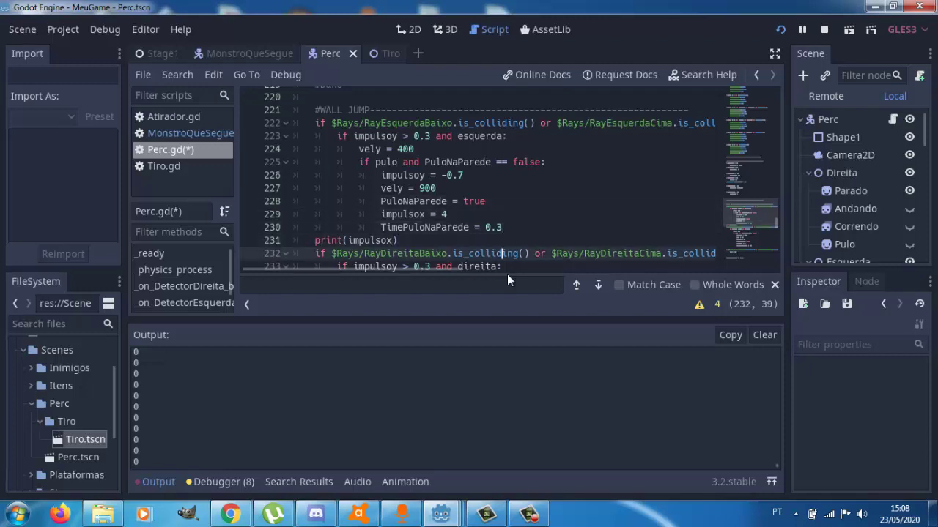
{"action": "key", "text": "Down"}
{"action": "key", "text": "Down"}
{"action": "key", "text": "Down"}
{"action": "key", "text": "Down"}
{"action": "key", "text": "Down"}
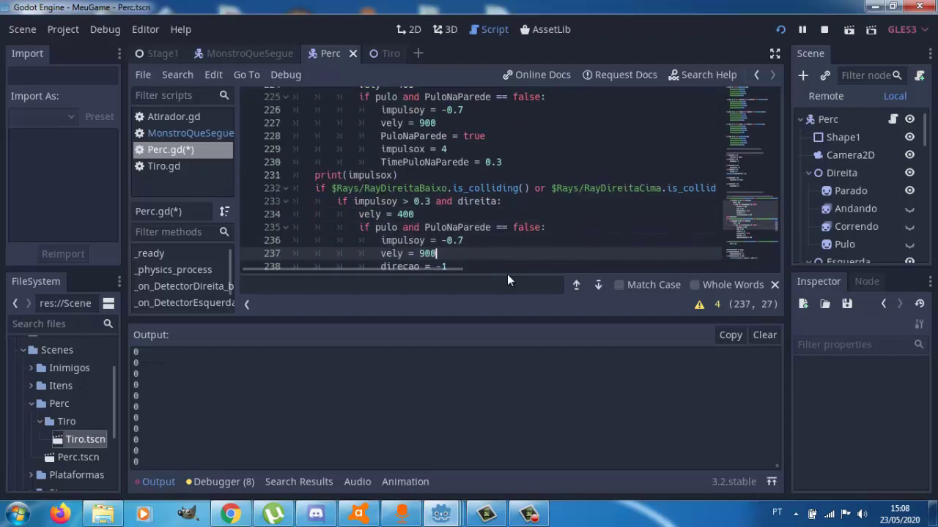
{"action": "key", "text": "Down"}
{"action": "key", "text": "Down"}
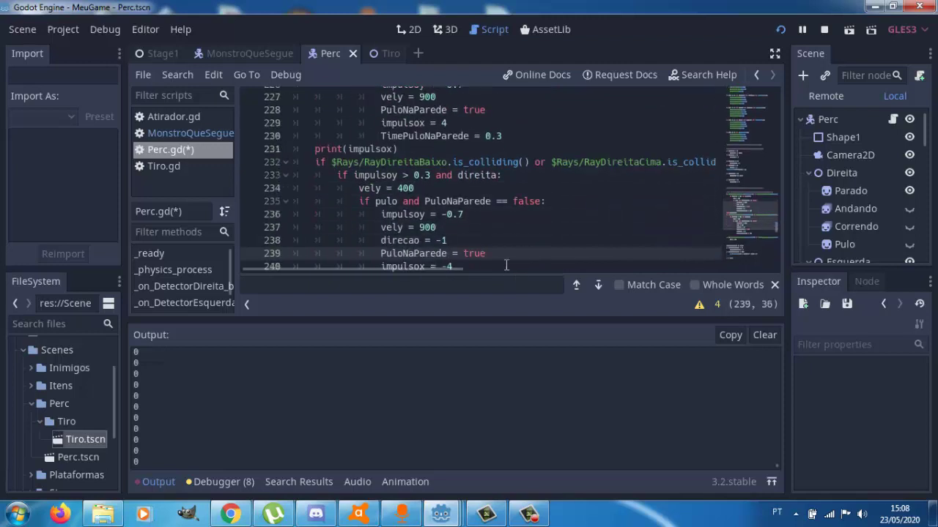
{"action": "left_click", "coordinate": [506, 151]}
{"action": "key", "text": "Down"}
{"action": "key", "text": "Down"}
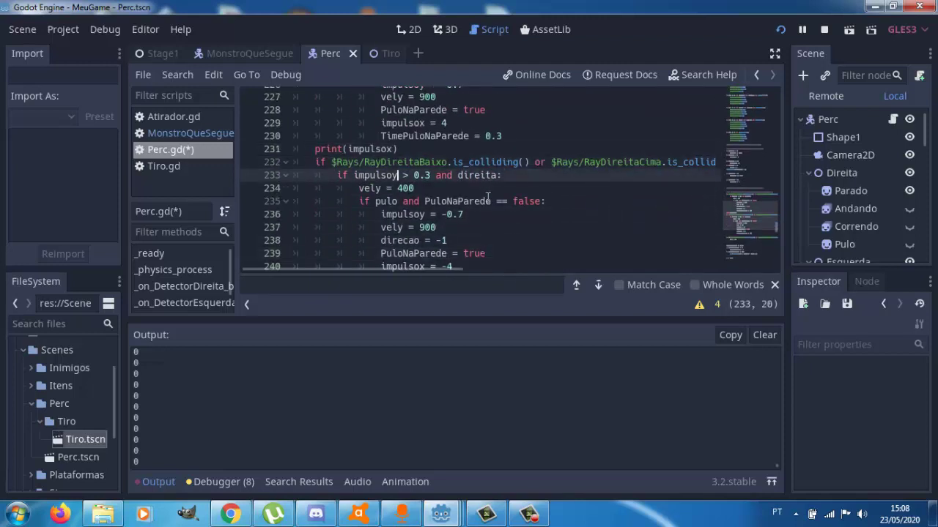
{"action": "key", "text": "Down"}
{"action": "key", "text": "Down"}
{"action": "key", "text": "Down"}
{"action": "key", "text": "Down"}
{"action": "key", "text": "Down"}
{"action": "key", "text": "Down"}
{"action": "key", "text": "Down"}
{"action": "key", "text": "Down"}
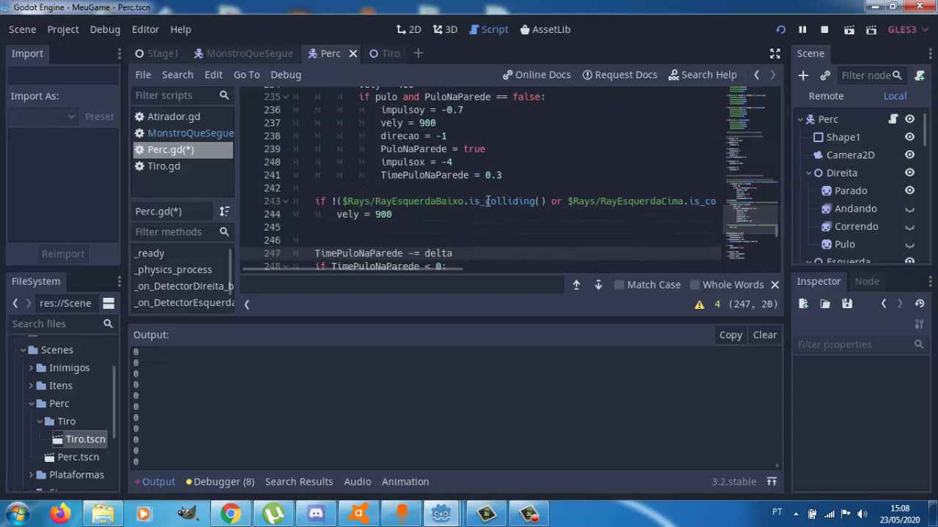
{"action": "left_click", "coordinate": [482, 177]}
{"action": "left_click", "coordinate": [496, 200]}
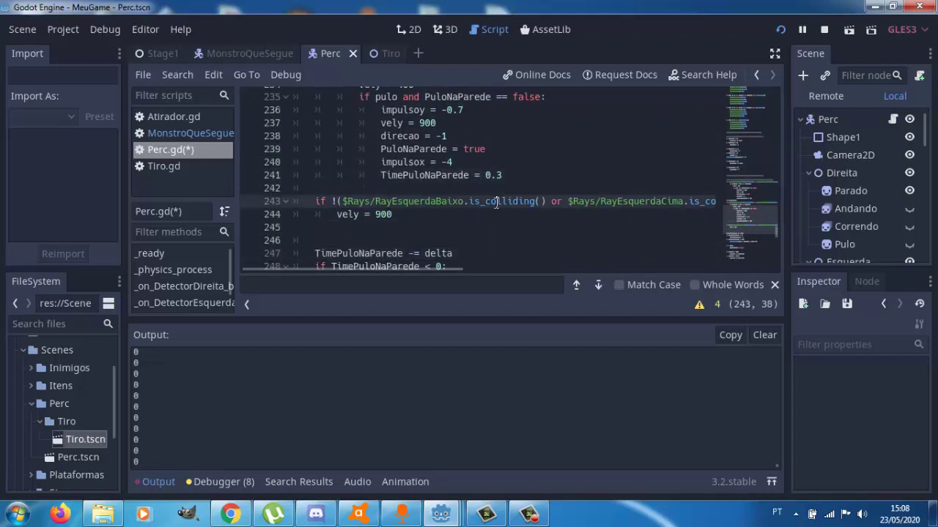
{"action": "key", "text": "Right"}
{"action": "key", "text": "Right"}
{"action": "key", "text": "Right"}
{"action": "key", "text": "Right"}
{"action": "key", "text": "Right"}
{"action": "key", "text": "Right"}
{"action": "key", "text": "Right"}
{"action": "key", "text": "Right"}
{"action": "key", "text": "Right"}
{"action": "key", "text": "Right"}
{"action": "key", "text": "Right"}
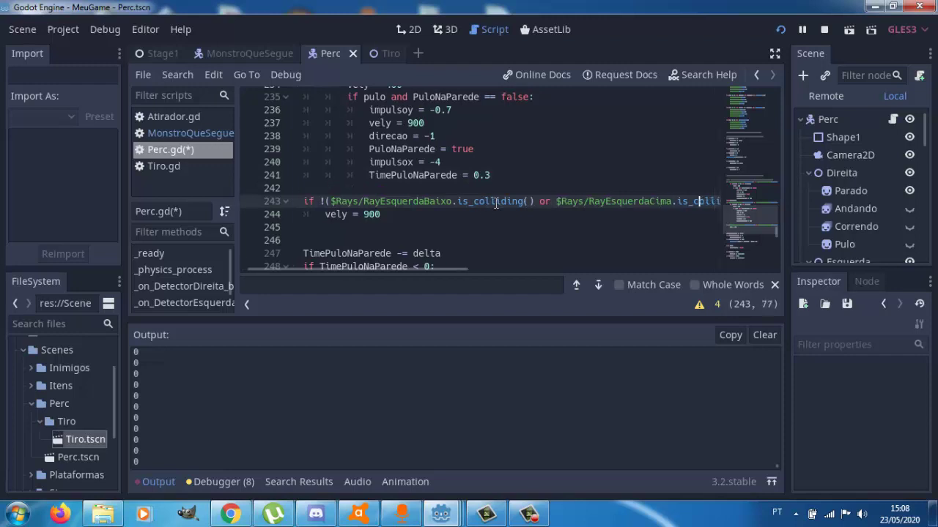
{"action": "key", "text": "Right"}
{"action": "key", "text": "Right"}
{"action": "key", "text": "Right"}
{"action": "key", "text": "Right"}
{"action": "key", "text": "Right"}
{"action": "key", "text": "Right"}
{"action": "key", "text": "Right"}
{"action": "key", "text": "Right"}
{"action": "key", "text": "Right"}
{"action": "key", "text": "Right"}
{"action": "key", "text": "Right"}
{"action": "key", "text": "Right"}
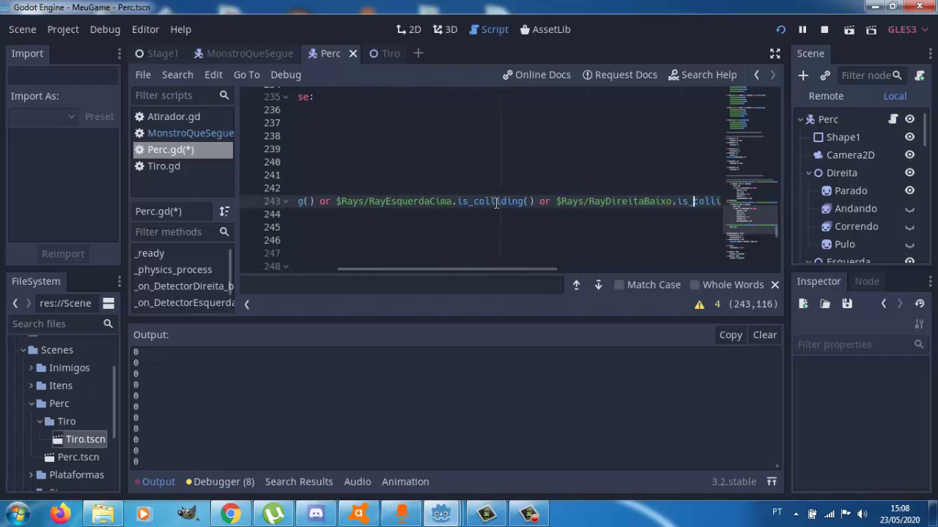
{"action": "key", "text": "Down"}
{"action": "key", "text": "Down"}
{"action": "key", "text": "Down"}
{"action": "key", "text": "Down"}
{"action": "key", "text": "Down"}
{"action": "key", "text": "Down"}
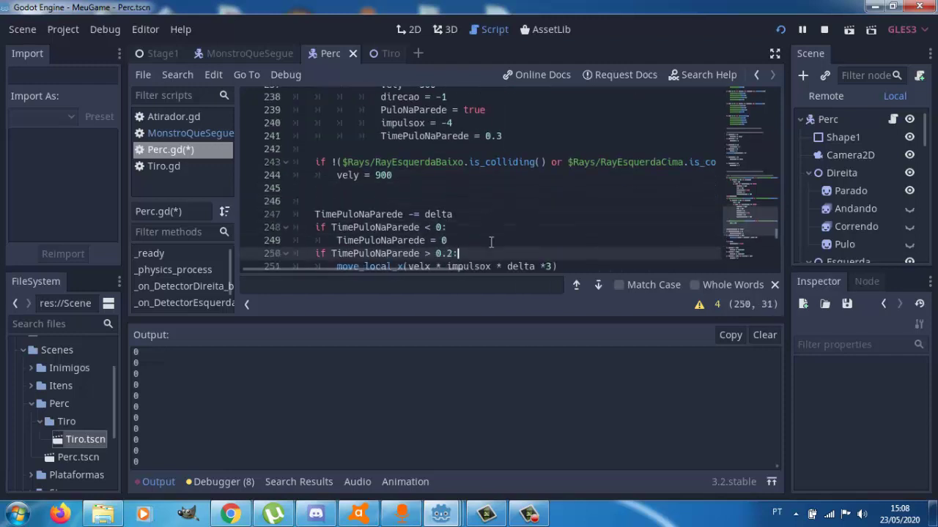
{"action": "key", "text": "Down"}
{"action": "key", "text": "Down"}
{"action": "key", "text": "Down"}
{"action": "key", "text": "Down"}
{"action": "key", "text": "Down"}
{"action": "key", "text": "Down"}
{"action": "key", "text": "Down"}
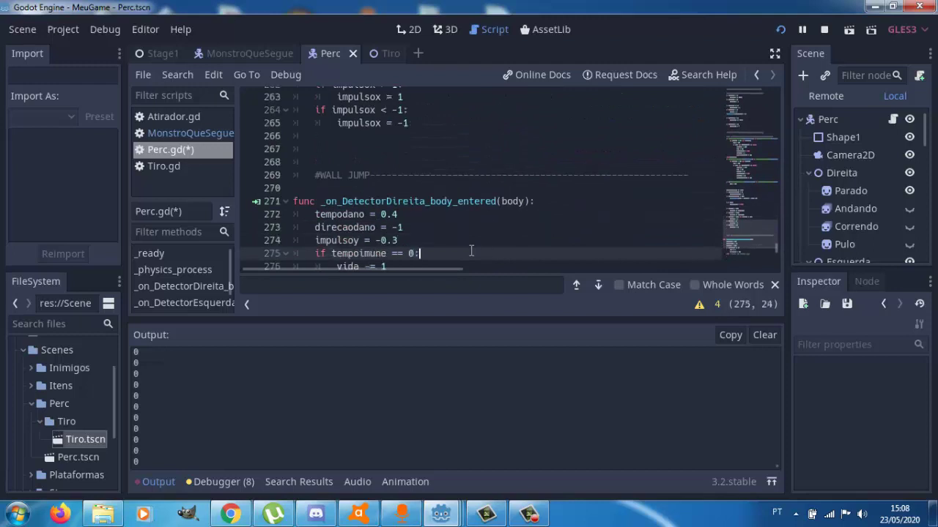
{"action": "key", "text": "Down"}
{"action": "key", "text": "Down"}
{"action": "key", "text": "Down"}
{"action": "key", "text": "Down"}
{"action": "key", "text": "Up"}
{"action": "key", "text": "Up"}
{"action": "key", "text": "Up"}
{"action": "key", "text": "Up"}
{"action": "key", "text": "Up"}
{"action": "key", "text": "Up"}
{"action": "key", "text": "Up"}
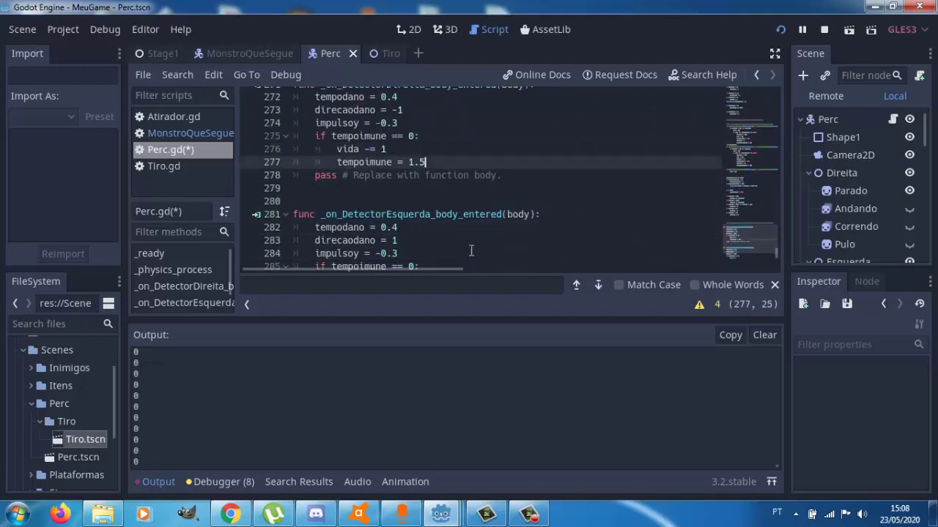
{"action": "key", "text": "Down"}
{"action": "key", "text": "Down"}
{"action": "key", "text": "Down"}
{"action": "key", "text": "Up"}
{"action": "key", "text": "Up"}
{"action": "key", "text": "Up"}
{"action": "key", "text": "Up"}
{"action": "key", "text": "Up"}
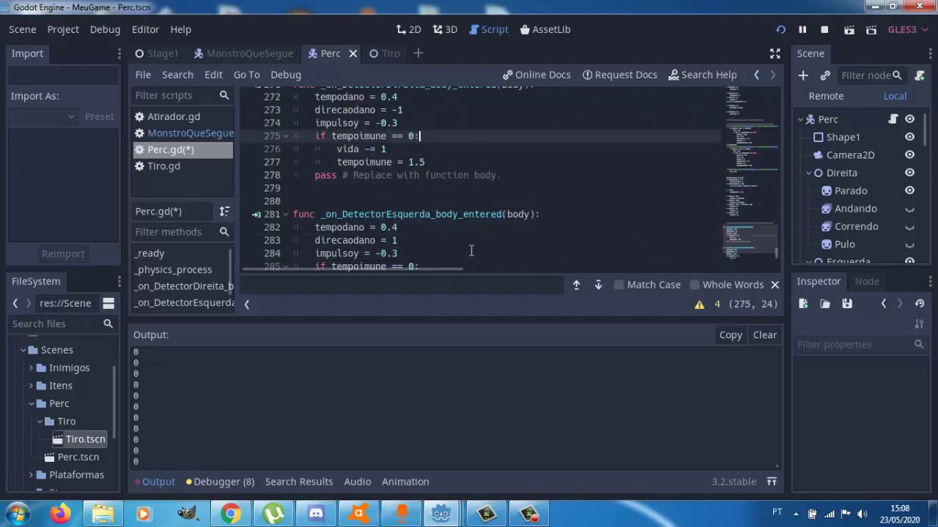
{"action": "key", "text": "Up"}
{"action": "key", "text": "Up"}
{"action": "key", "text": "Up"}
{"action": "key", "text": "Up"}
{"action": "key", "text": "Down"}
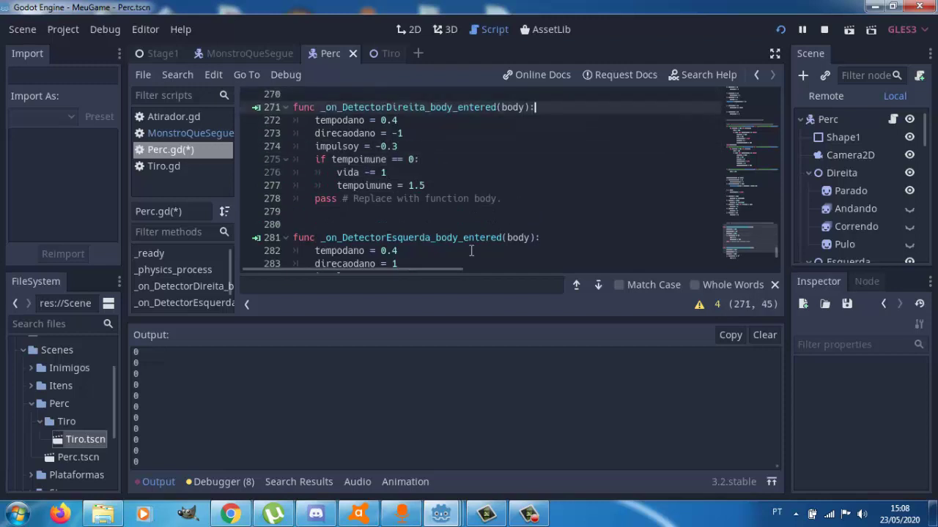
{"action": "key", "text": "Down"}
{"action": "key", "text": "Up"}
{"action": "key", "text": "Up"}
{"action": "key", "text": "Up"}
{"action": "key", "text": "Up"}
{"action": "key", "text": "Up"}
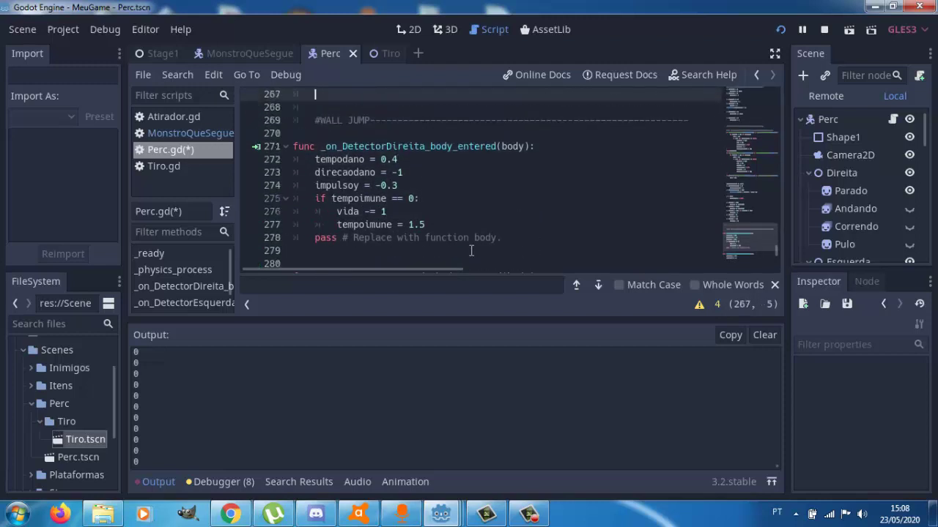
{"action": "key", "text": "Up"}
{"action": "key", "text": "Up"}
{"action": "key", "text": "Up"}
{"action": "key", "text": "Up"}
{"action": "key", "text": "Up"}
{"action": "key", "text": "Up"}
{"action": "key", "text": "Up"}
{"action": "key", "text": "Up"}
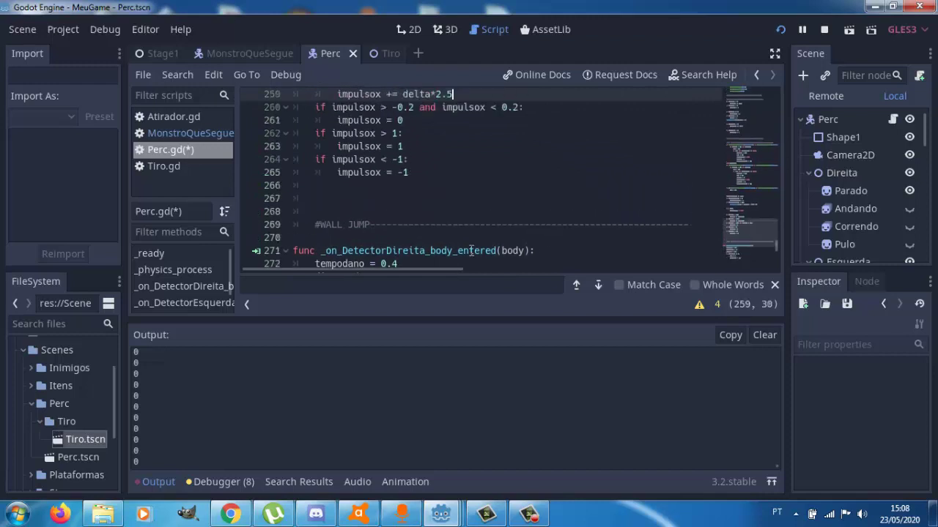
{"action": "key", "text": "Up"}
{"action": "key", "text": "Up"}
{"action": "key", "text": "Up"}
{"action": "key", "text": "Up"}
{"action": "key", "text": "Up"}
{"action": "key", "text": "Up"}
{"action": "key", "text": "Up"}
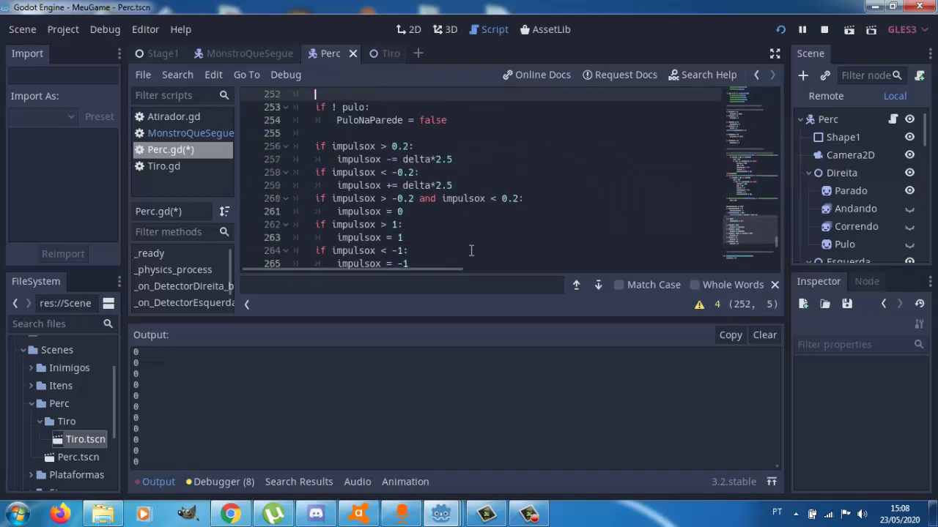
{"action": "key", "text": "Up"}
{"action": "key", "text": "Up"}
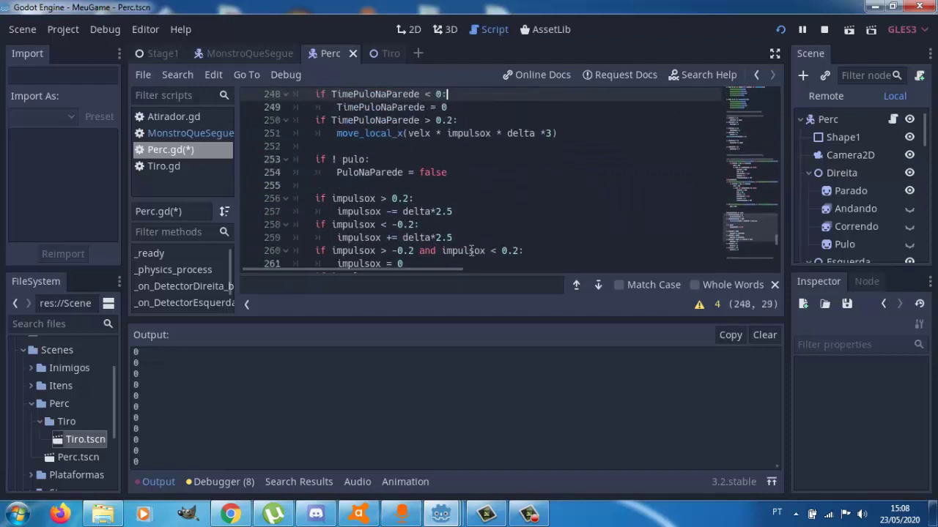
{"action": "key", "text": "Up"}
{"action": "key", "text": "Down"}
{"action": "key", "text": "Down"}
{"action": "key", "text": "End"}
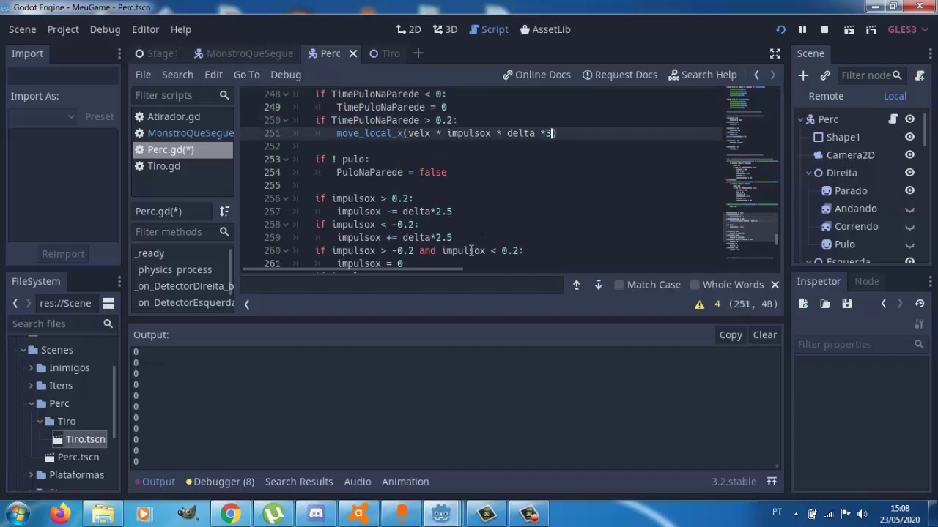
{"action": "key", "text": "ctrl+Left"}
{"action": "key", "text": "Left"}
{"action": "key", "text": "Left"}
{"action": "key", "text": "Left"}
{"action": "key", "text": "Left"}
{"action": "key", "text": "Left"}
{"action": "key", "text": "Left"}
{"action": "key", "text": "Left"}
{"action": "key", "text": "Right"}
{"action": "key", "text": "Right"}
{"action": "key", "text": "Right"}
{"action": "key", "text": "Right"}
{"action": "key", "text": "Right"}
{"action": "key", "text": "Right"}
{"action": "key", "text": "Right"}
{"action": "key", "text": "Down"}
{"action": "key", "text": "Left"}
{"action": "key", "text": "Left"}
{"action": "key", "text": "Left"}
{"action": "key", "text": "Left"}
{"action": "key", "text": "Left"}
{"action": "key", "text": "Left"}
{"action": "key", "text": "Left"}
{"action": "key", "text": "Left"}
{"action": "key", "text": "Left"}
{"action": "key", "text": "Left"}
{"action": "key", "text": "Up"}
{"action": "key", "text": "Down"}
{"action": "key", "text": "Up"}
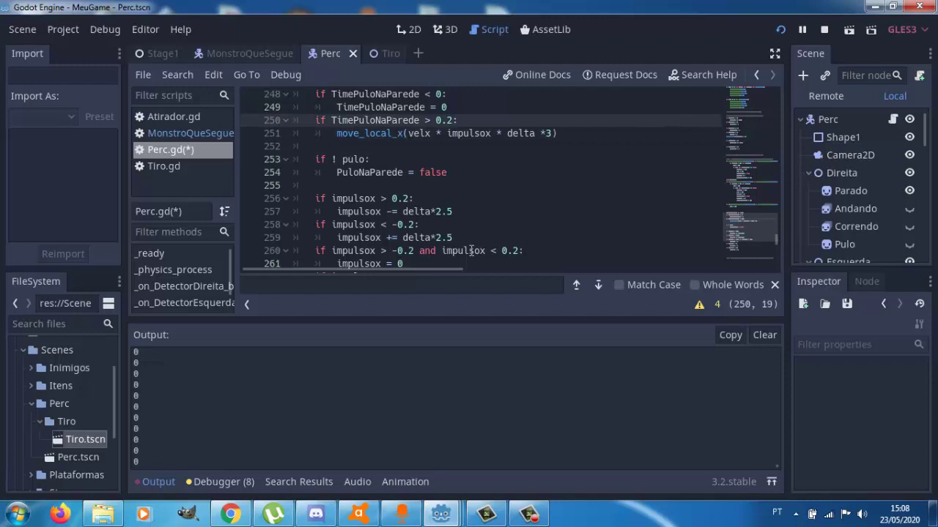
{"action": "key", "text": "Down"}
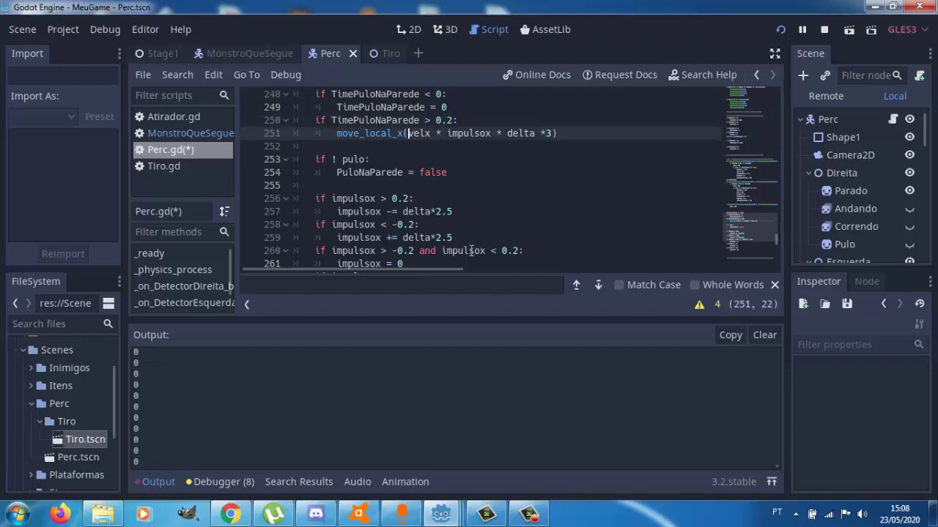
{"action": "key", "text": "Left"}
{"action": "key", "text": "Left"}
{"action": "key", "text": "Right"}
{"action": "key", "text": "Right"}
{"action": "key", "text": "Right"}
{"action": "key", "text": "ctrl+Right"}
{"action": "key", "text": "End"}
{"action": "key", "text": "Up"}
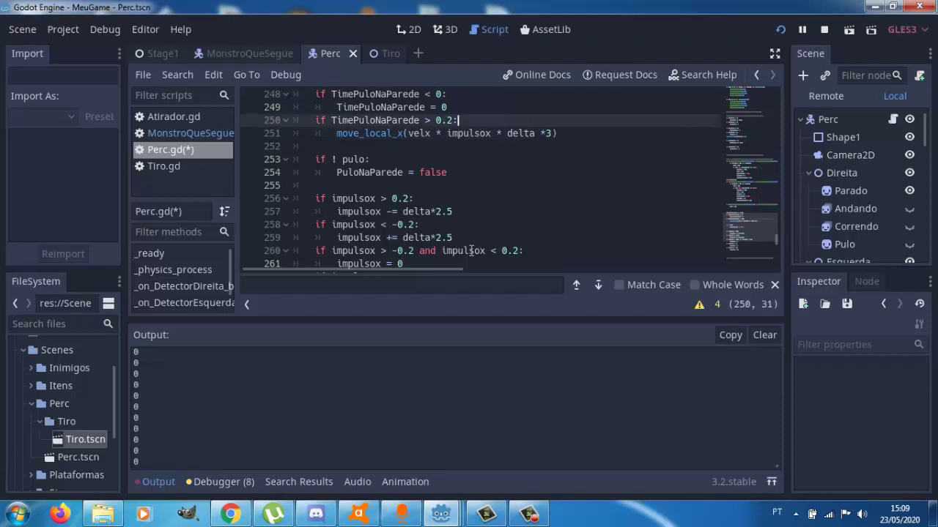
{"action": "key", "text": "Up"}
{"action": "key", "text": "Up"}
{"action": "key", "text": "Up"}
{"action": "key", "text": "Up"}
{"action": "key", "text": "Up"}
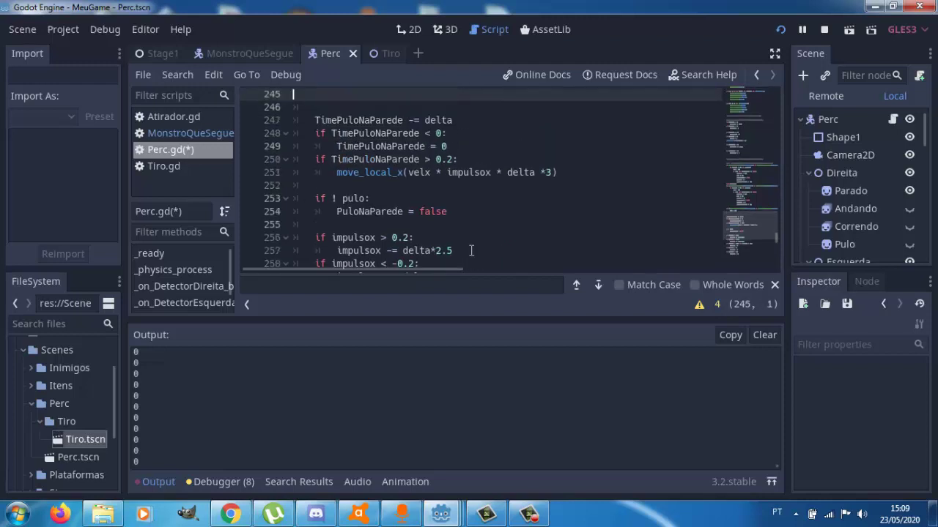
{"action": "key", "text": "Up"}
{"action": "key", "text": "Down"}
{"action": "key", "text": "Down"}
{"action": "key", "text": "Down"}
{"action": "key", "text": "End"}
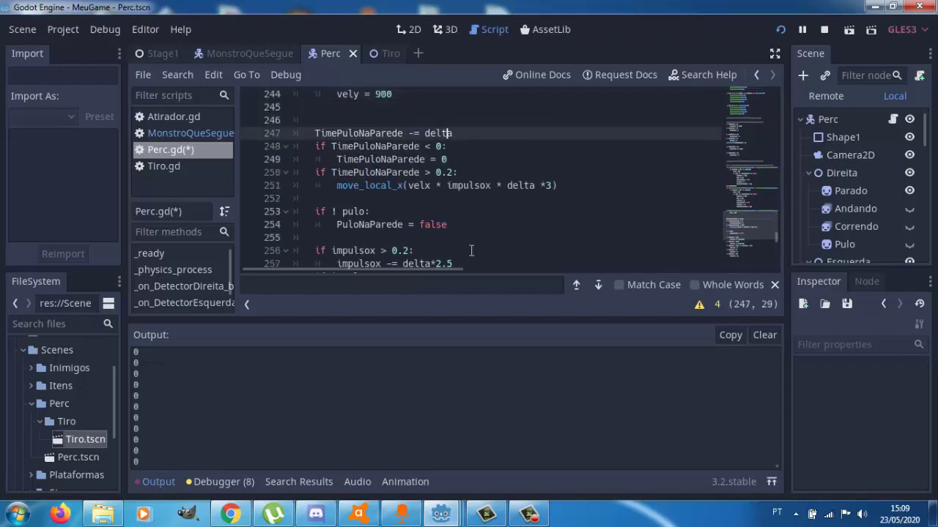
{"action": "key", "text": "Left"}
{"action": "key", "text": "Left"}
{"action": "key", "text": "Left"}
{"action": "key", "text": "Left"}
{"action": "key", "text": "Left"}
{"action": "key", "text": "Left"}
{"action": "key", "text": "Right"}
{"action": "key", "text": "Right"}
{"action": "key", "text": "Right"}
{"action": "key", "text": "Right"}
{"action": "key", "text": "Right"}
{"action": "key", "text": "Right"}
{"action": "key", "text": "Down"}
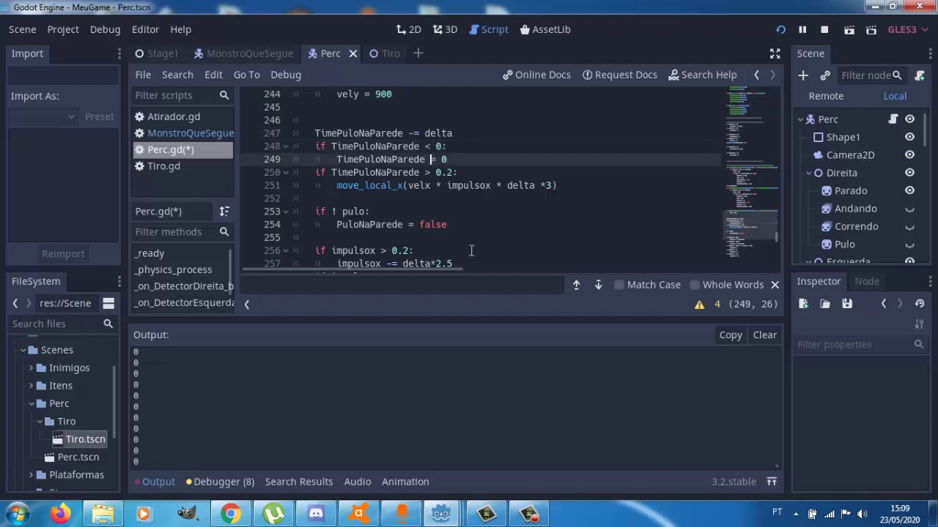
{"action": "key", "text": "Down"}
{"action": "key", "text": "Up"}
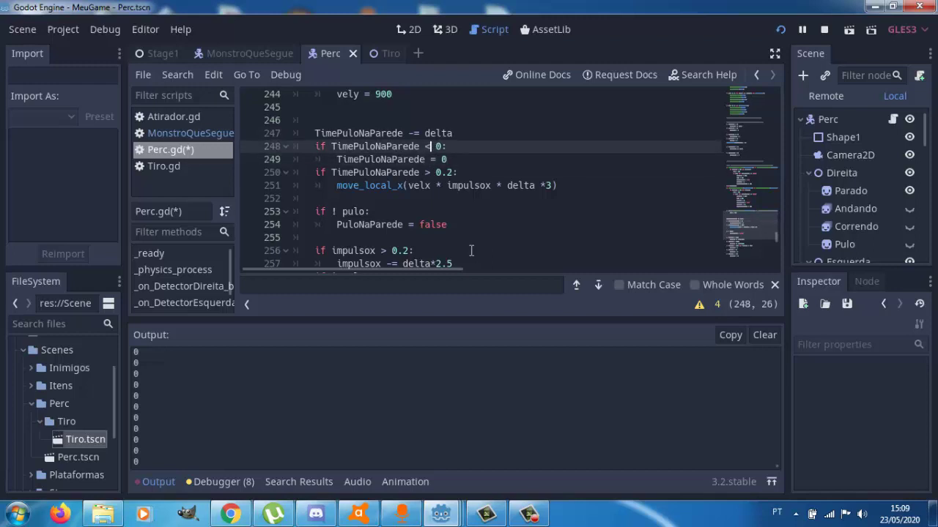
{"action": "key", "text": "Up"}
{"action": "key", "text": "Up"}
{"action": "key", "text": "Up"}
{"action": "key", "text": "Up"}
{"action": "key", "text": "Up"}
{"action": "key", "text": "Up"}
{"action": "key", "text": "Up"}
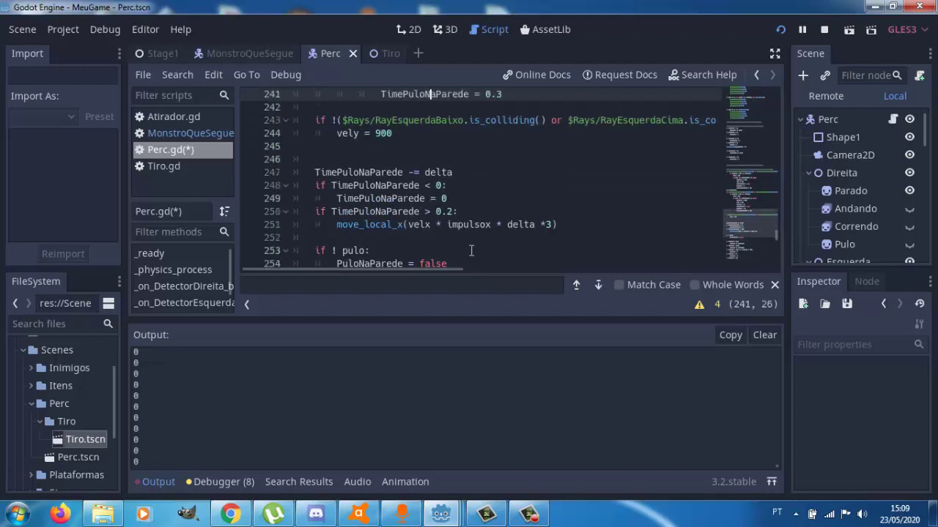
{"action": "key", "text": "Up"}
{"action": "key", "text": "Up"}
{"action": "key", "text": "Up"}
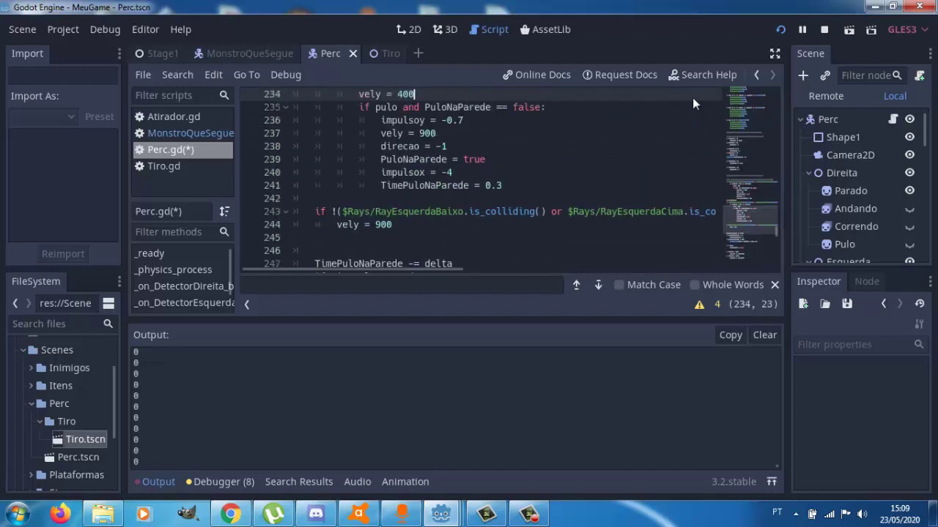
Save and run MeuGame, wall-jumping the character up and over the tall pillar
{"action": "left_click", "coordinate": [780, 30]}
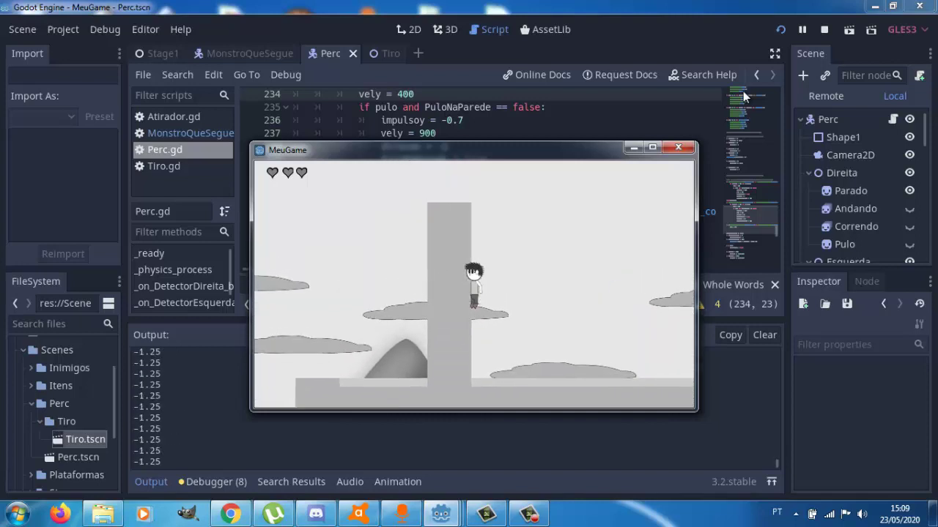
{"action": "key", "text": "space"}
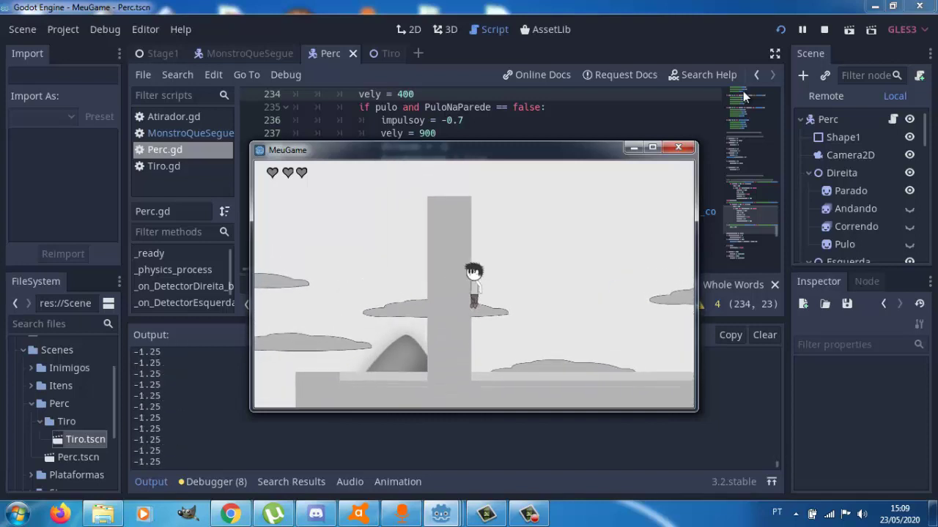
{"action": "key", "text": "space"}
{"action": "key", "text": "Left"}
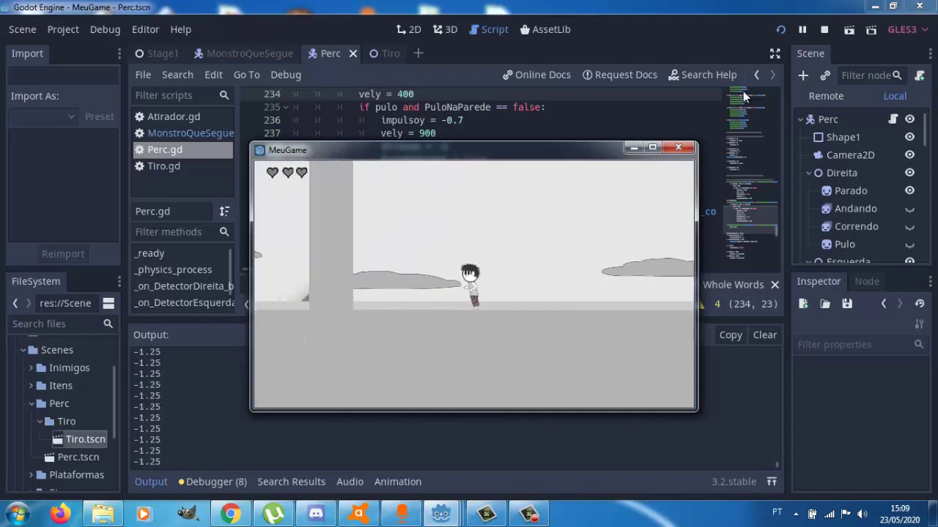
{"action": "key", "text": "space"}
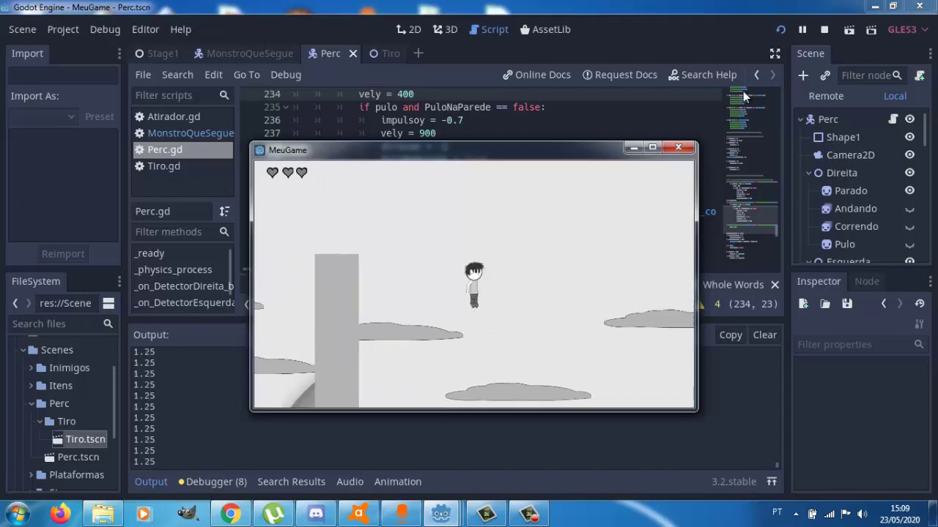
{"action": "key", "text": "Left"}
{"action": "key", "text": "Left"}
{"action": "key", "text": "space"}
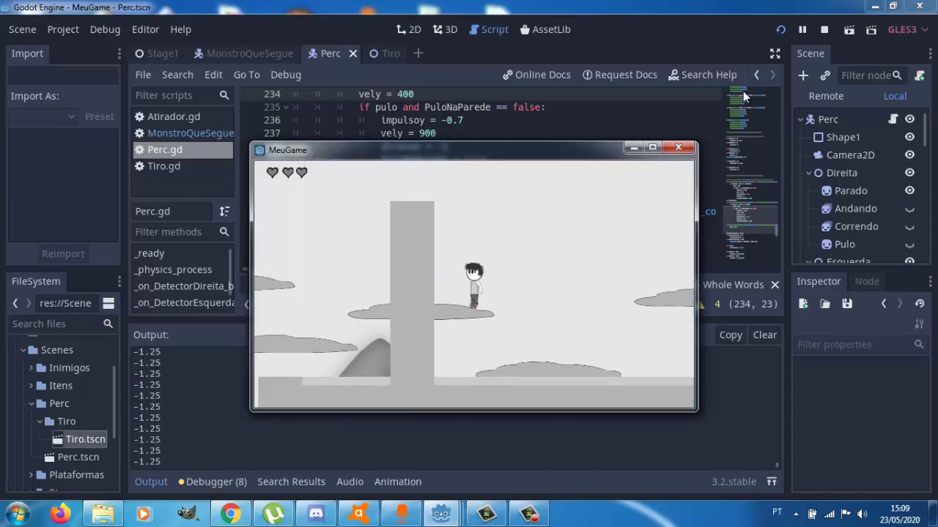
{"action": "key", "text": "Left"}
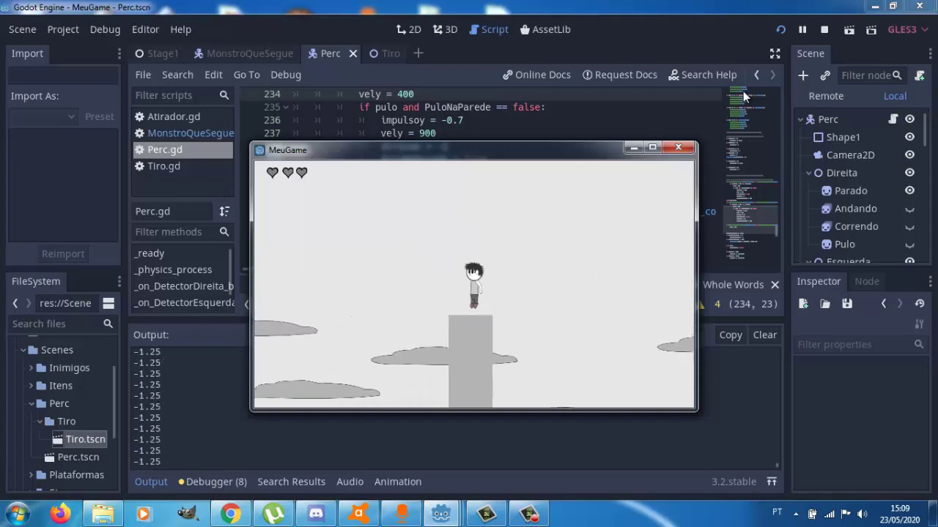
{"action": "key", "text": "space"}
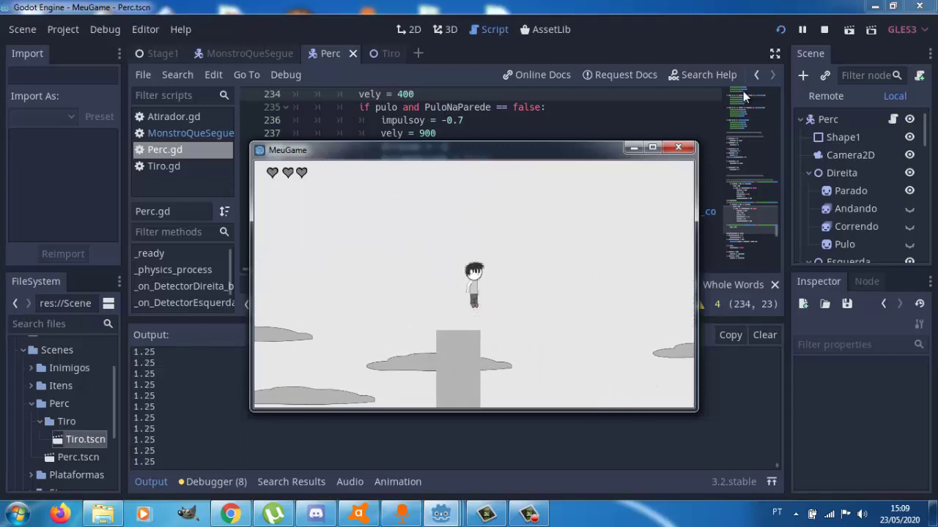
{"action": "key", "text": "Left"}
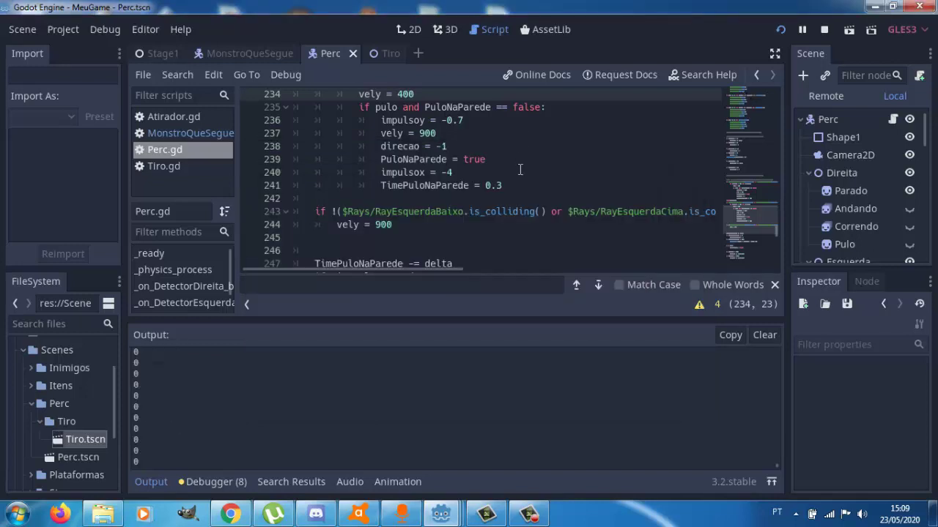
Read through the wall-jump block and line 243's ray collision condition up to the impulsoy comparison
{"action": "left_click", "coordinate": [521, 173]}
{"action": "key", "text": "Down"}
{"action": "key", "text": "Down"}
{"action": "key", "text": "Down"}
{"action": "key", "text": "Down"}
{"action": "key", "text": "Down"}
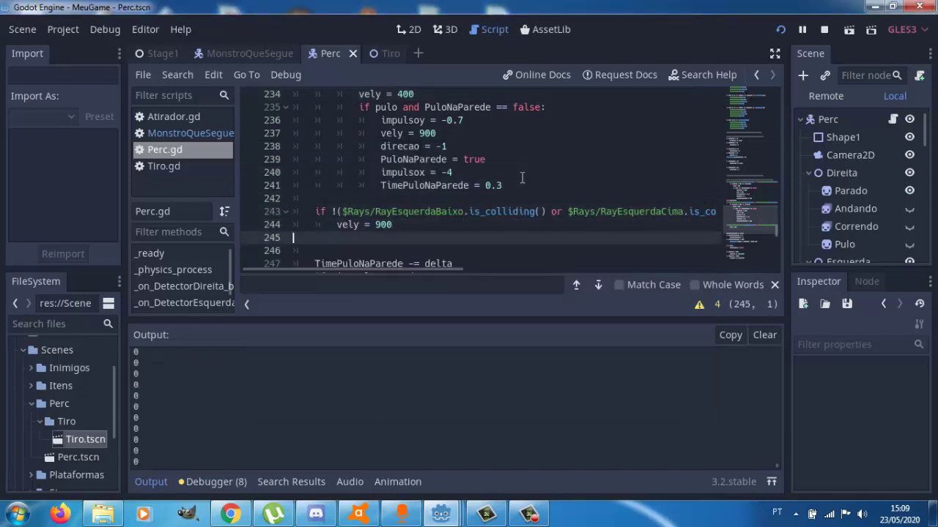
{"action": "key", "text": "Down"}
{"action": "key", "text": "Down"}
{"action": "key", "text": "Down"}
{"action": "key", "text": "Down"}
{"action": "key", "text": "Down"}
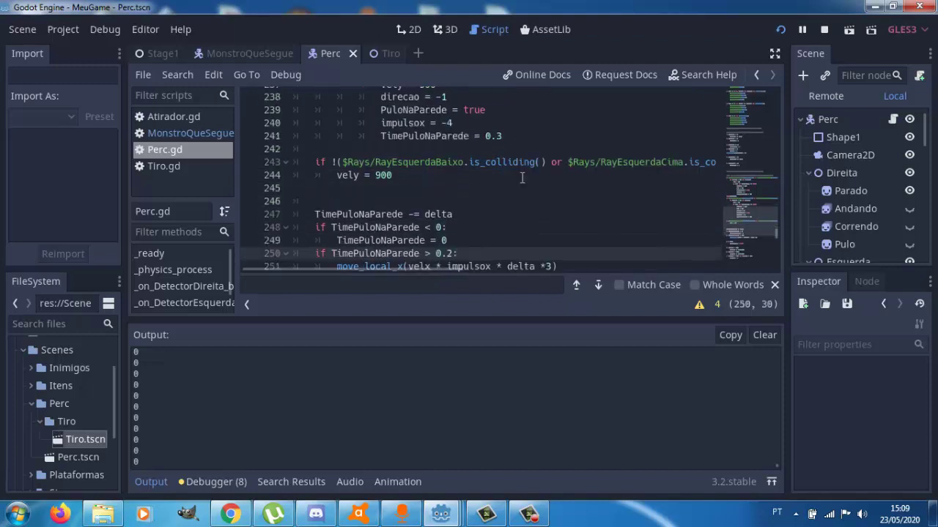
{"action": "key", "text": "Up"}
{"action": "key", "text": "Up"}
{"action": "key", "text": "Up"}
{"action": "key", "text": "Up"}
{"action": "key", "text": "Down"}
{"action": "key", "text": "Down"}
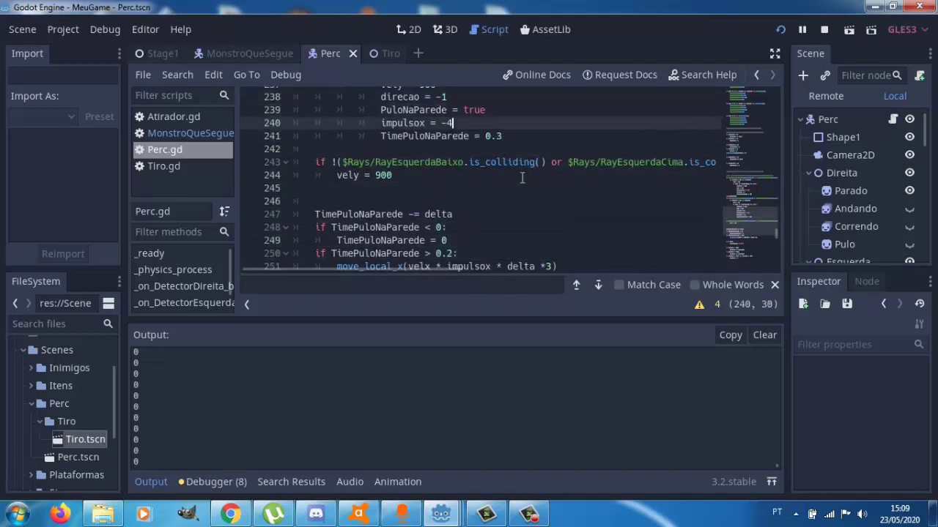
{"action": "key", "text": "Down"}
{"action": "key", "text": "Down"}
{"action": "key", "text": "Down"}
{"action": "key", "text": "Down"}
{"action": "key", "text": "Up"}
{"action": "key", "text": "Up"}
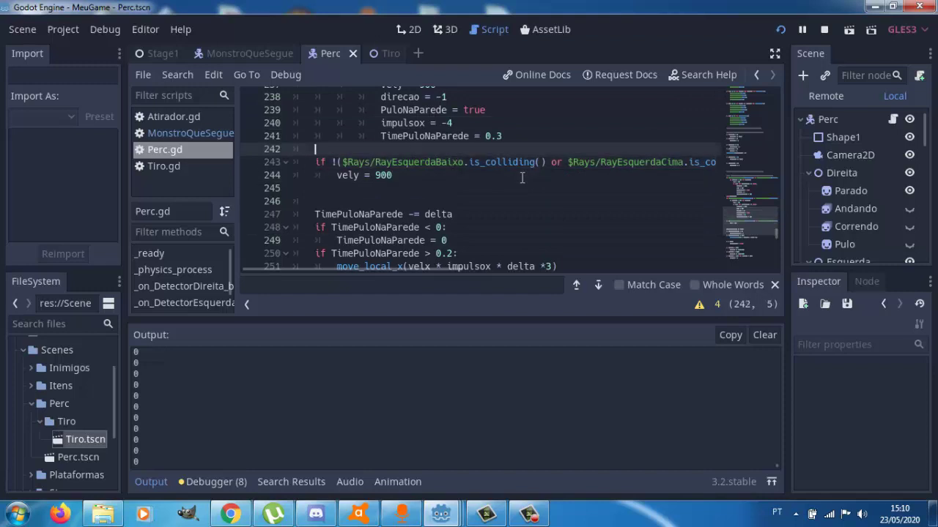
{"action": "key", "text": "Down"}
{"action": "key", "text": "Down"}
{"action": "key", "text": "Down"}
{"action": "key", "text": "Down"}
{"action": "key", "text": "Down"}
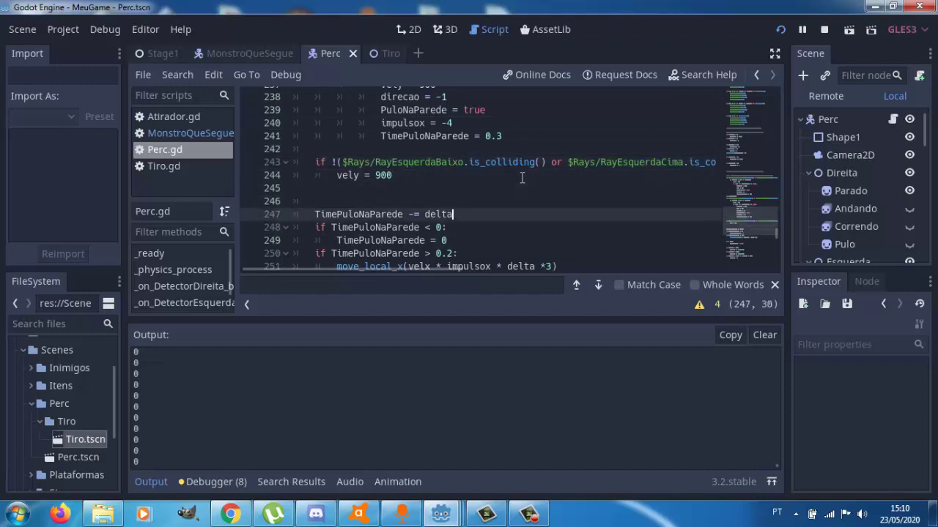
{"action": "key", "text": "Up"}
{"action": "key", "text": "Up"}
{"action": "key", "text": "Up"}
{"action": "key", "text": "Up"}
{"action": "key", "text": "Up"}
{"action": "key", "text": "Up"}
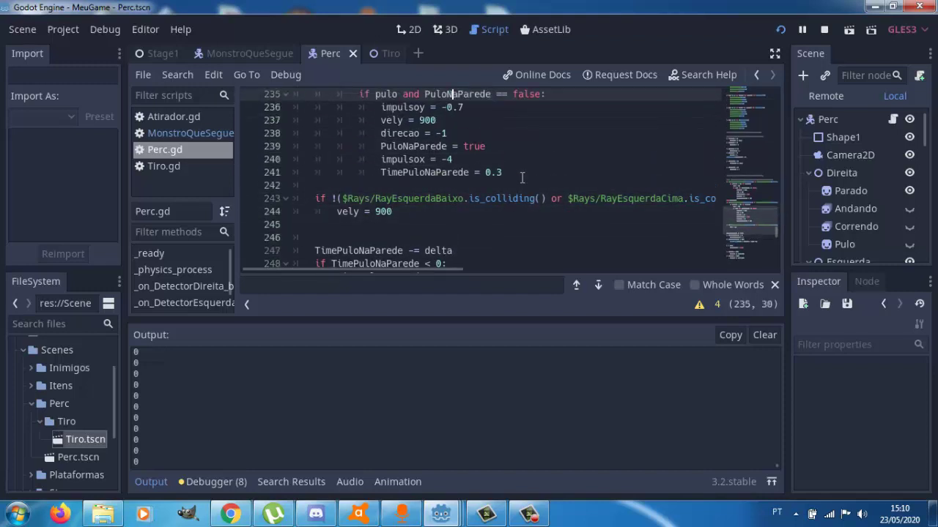
{"action": "key", "text": "Down"}
{"action": "key", "text": "Down"}
{"action": "key", "text": "Down"}
{"action": "key", "text": "Down"}
{"action": "key", "text": "Down"}
{"action": "key", "text": "Down"}
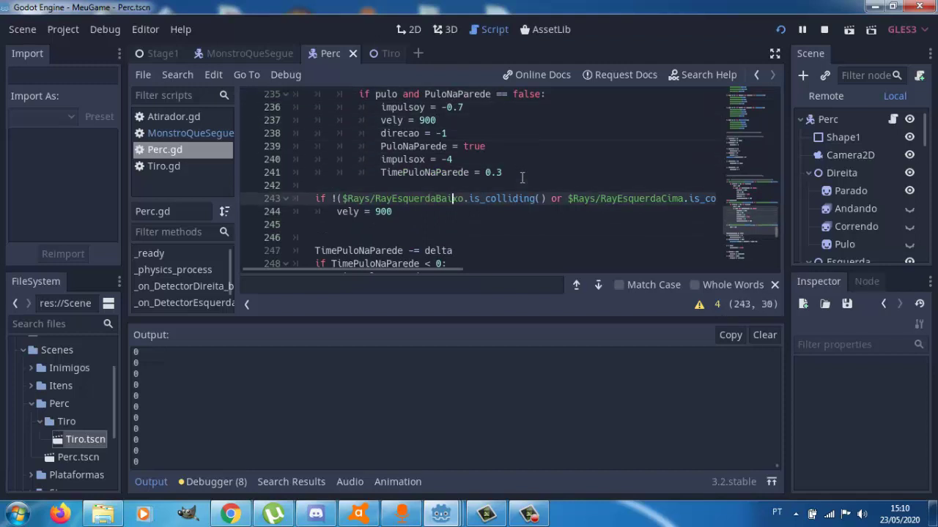
{"action": "key", "text": "Left"}
{"action": "key", "text": "Left"}
{"action": "key", "text": "Left"}
{"action": "key", "text": "Left"}
{"action": "key", "text": "Left"}
{"action": "key", "text": "Left"}
{"action": "key", "text": "Left"}
{"action": "key", "text": "Left"}
{"action": "key", "text": "Left"}
{"action": "key", "text": "Left"}
{"action": "key", "text": "Up"}
{"action": "key", "text": "Right"}
{"action": "key", "text": "Down"}
{"action": "key", "text": "Right"}
{"action": "key", "text": "Right"}
{"action": "key", "text": "Right"}
{"action": "key", "text": "Right"}
{"action": "key", "text": "Right"}
{"action": "key", "text": "Right"}
{"action": "key", "text": "Right"}
{"action": "key", "text": "Right"}
{"action": "key", "text": "Right"}
{"action": "key", "text": "Right"}
{"action": "key", "text": "Right"}
{"action": "key", "text": "Right"}
{"action": "key", "text": "Right"}
{"action": "key", "text": "Right"}
{"action": "key", "text": "Right"}
{"action": "key", "text": "Right"}
{"action": "key", "text": "Right"}
{"action": "key", "text": "Right"}
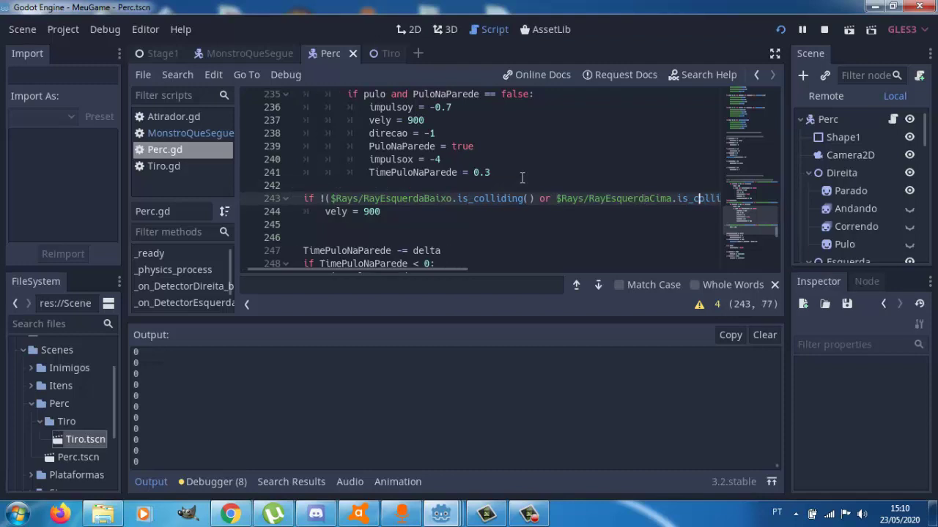
{"action": "key", "text": "Right"}
{"action": "key", "text": "Right"}
{"action": "key", "text": "Right"}
{"action": "key", "text": "Right"}
{"action": "key", "text": "Right"}
{"action": "key", "text": "Right"}
{"action": "key", "text": "Right"}
{"action": "key", "text": "Right"}
{"action": "key", "text": "Right"}
{"action": "key", "text": "Right"}
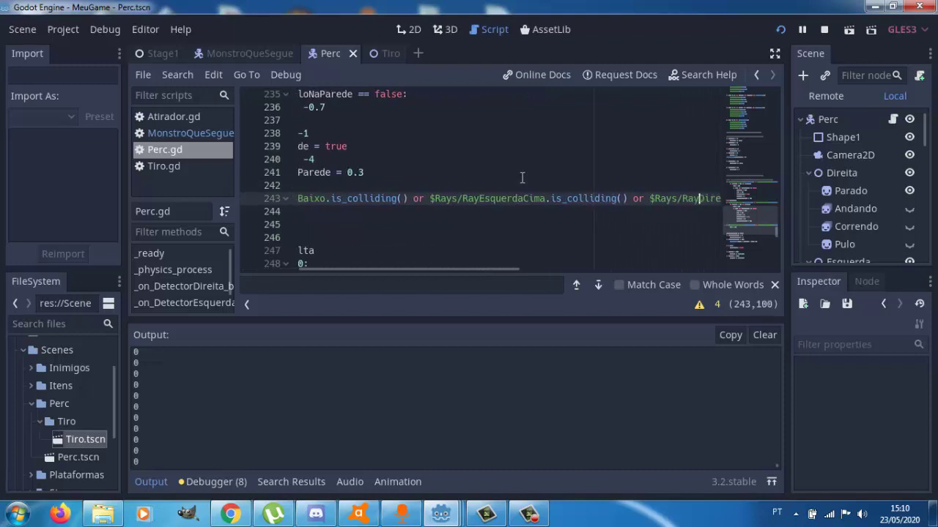
{"action": "key", "text": "Right"}
{"action": "key", "text": "Right"}
{"action": "key", "text": "Right"}
{"action": "key", "text": "Right"}
{"action": "key", "text": "Right"}
{"action": "key", "text": "Right"}
{"action": "key", "text": "Right"}
{"action": "key", "text": "Right"}
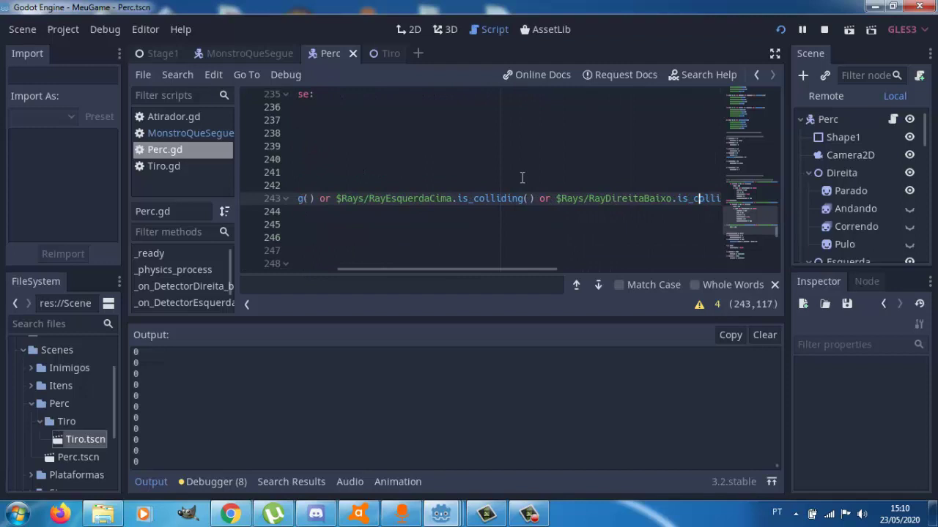
{"action": "key", "text": "Right"}
{"action": "key", "text": "Right"}
{"action": "key", "text": "Right"}
{"action": "key", "text": "Right"}
{"action": "key", "text": "Right"}
{"action": "key", "text": "Right"}
{"action": "key", "text": "Right"}
{"action": "key", "text": "Right"}
{"action": "key", "text": "Right"}
{"action": "key", "text": "Right"}
{"action": "key", "text": "Right"}
{"action": "key", "text": "Right"}
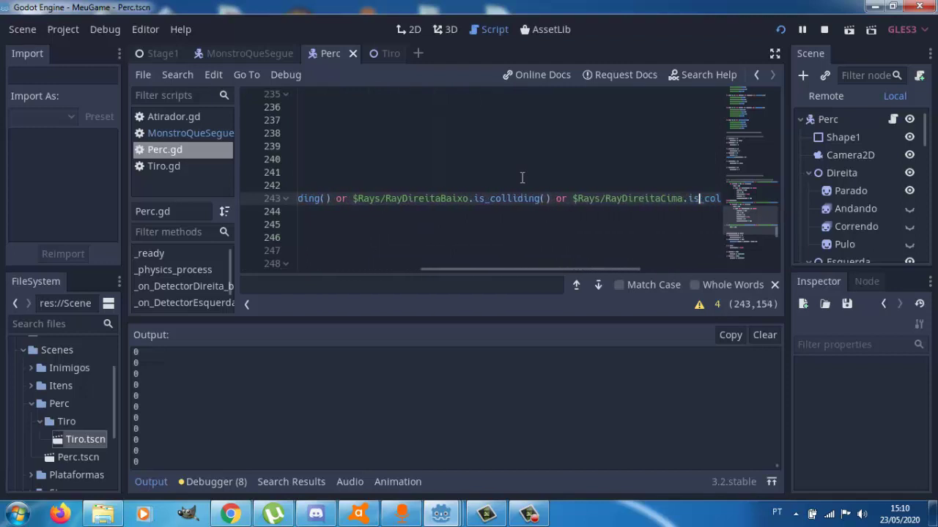
{"action": "key", "text": "Right"}
{"action": "key", "text": "Right"}
{"action": "key", "text": "Right"}
{"action": "key", "text": "Right"}
{"action": "key", "text": "Right"}
{"action": "key", "text": "Right"}
{"action": "key", "text": "Right"}
{"action": "key", "text": "Right"}
{"action": "key", "text": "Right"}
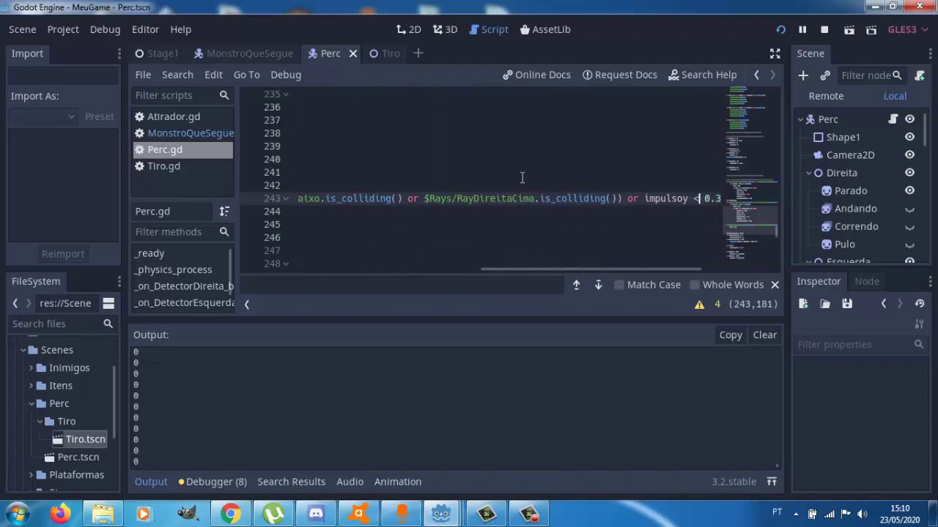
{"action": "key", "text": "Right"}
{"action": "key", "text": "Right"}
{"action": "key", "text": "Right"}
{"action": "key", "text": "Right"}
{"action": "key", "text": "Right"}
{"action": "key", "text": "Right"}
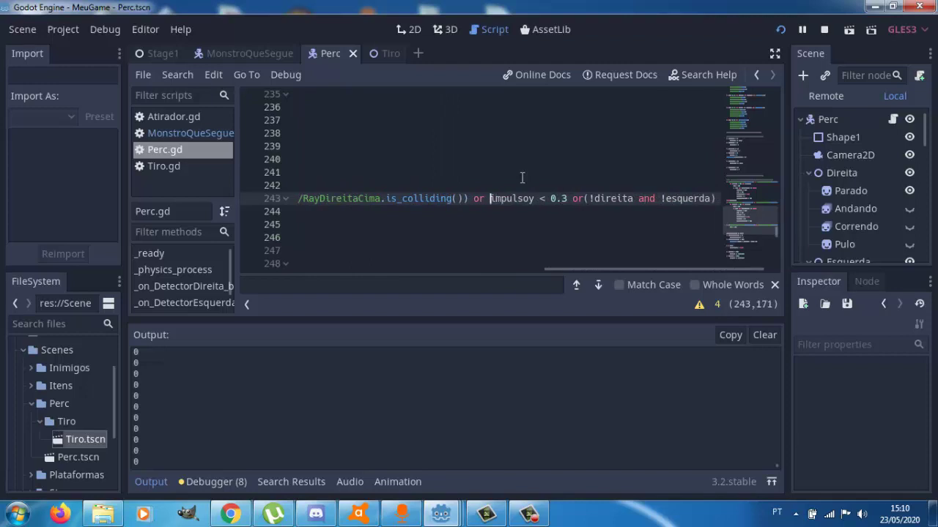
{"action": "key", "text": "Left"}
{"action": "key", "text": "Left"}
{"action": "key", "text": "Left"}
Type vely = 900 below the check, undo it, then move along line 243 past 0.3 and direita
{"action": "key", "text": "Down"}
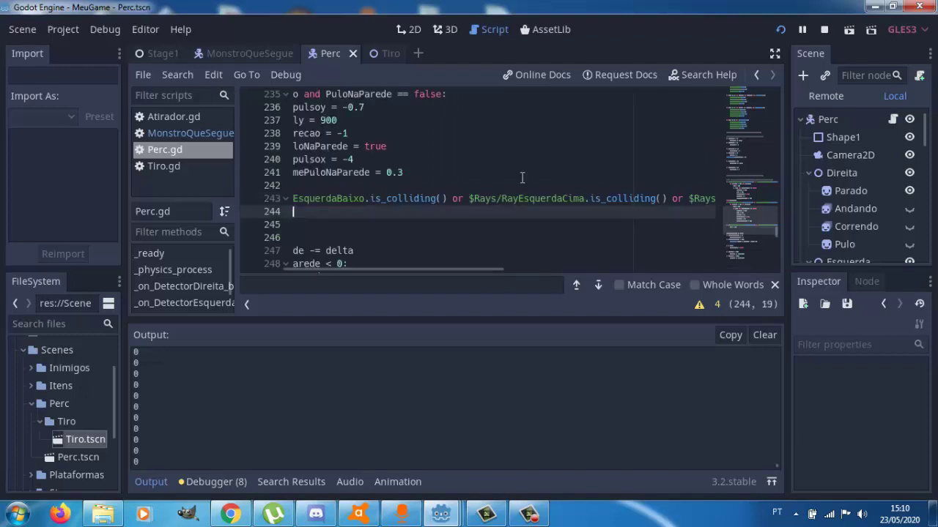
{"action": "type", "text": "vely = 900"}
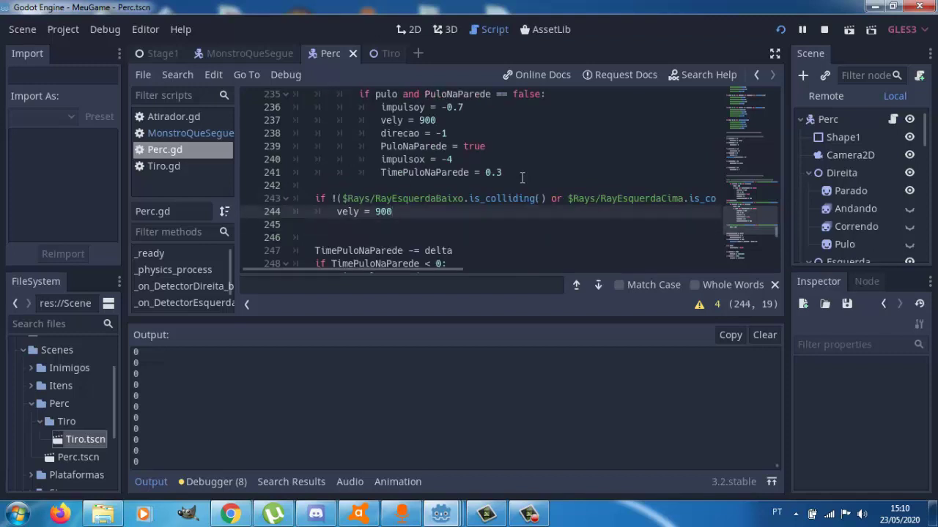
{"action": "key", "text": "ctrl+z"}
{"action": "key", "text": "Left"}
{"action": "key", "text": "Left"}
{"action": "key", "text": "Left"}
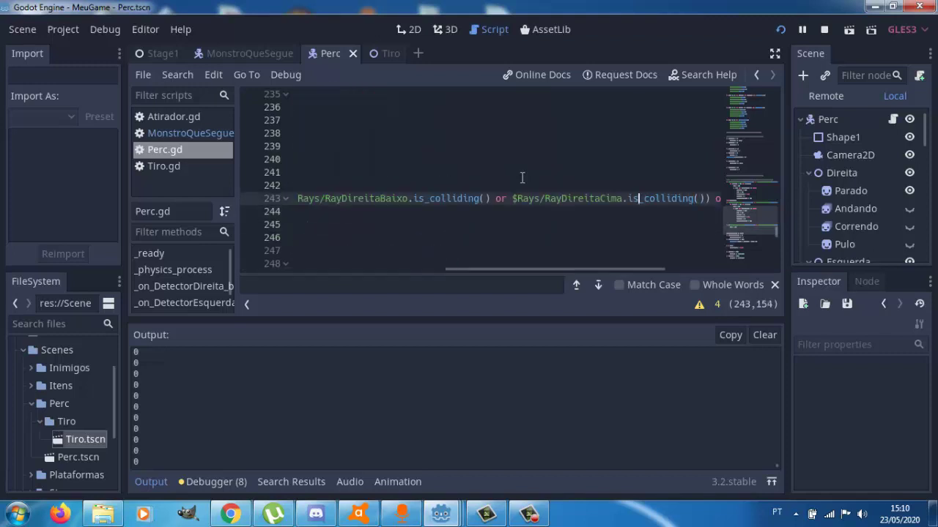
{"action": "key", "text": "Left"}
{"action": "key", "text": "Left"}
{"action": "key", "text": "Left"}
{"action": "key", "text": "Left"}
{"action": "key", "text": "Left"}
{"action": "key", "text": "Left"}
{"action": "key", "text": "Left"}
{"action": "key", "text": "Left"}
{"action": "key", "text": "Left"}
{"action": "key", "text": "Right"}
{"action": "key", "text": "Right"}
{"action": "key", "text": "Right"}
{"action": "key", "text": "Right"}
{"action": "key", "text": "Right"}
{"action": "key", "text": "Right"}
{"action": "key", "text": "Right"}
{"action": "key", "text": "Right"}
{"action": "key", "text": "Right"}
{"action": "key", "text": "Right"}
{"action": "key", "text": "Right"}
{"action": "key", "text": "Right"}
{"action": "key", "text": "Right"}
{"action": "key", "text": "Right"}
{"action": "key", "text": "Right"}
{"action": "key", "text": "Right"}
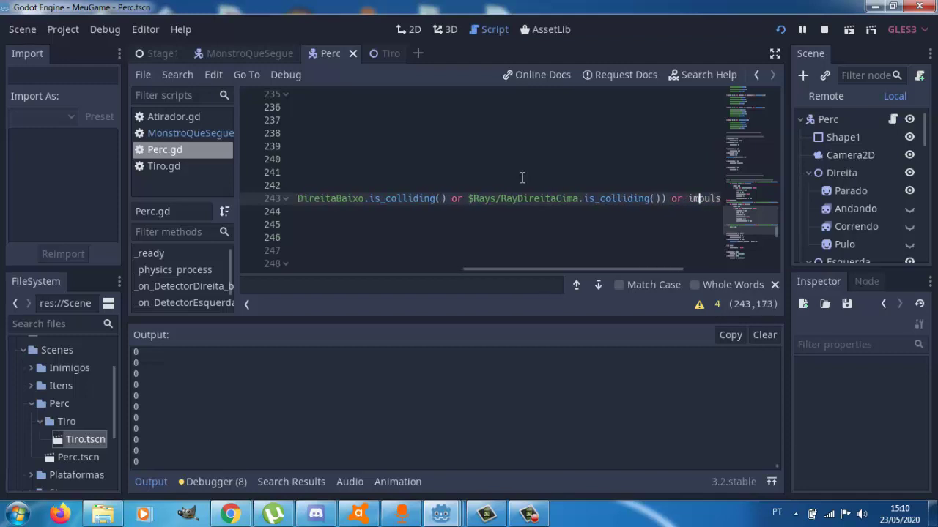
{"action": "key", "text": "Right"}
{"action": "key", "text": "Right"}
{"action": "key", "text": "Right"}
{"action": "key", "text": "Right"}
{"action": "key", "text": "Right"}
{"action": "key", "text": "Right"}
{"action": "key", "text": "Right"}
{"action": "key", "text": "Right"}
{"action": "key", "text": "Right"}
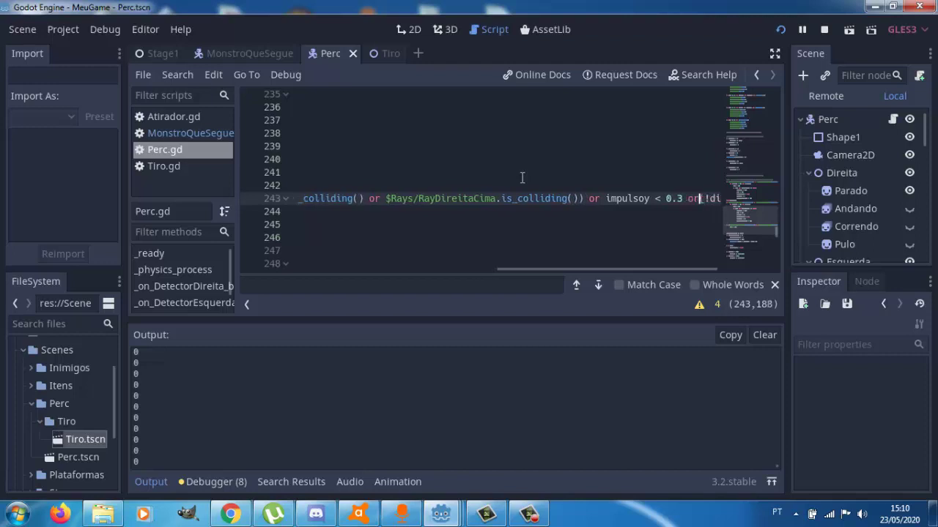
{"action": "key", "text": "Right"}
{"action": "key", "text": "Right"}
{"action": "key", "text": "Right"}
{"action": "key", "text": "Right"}
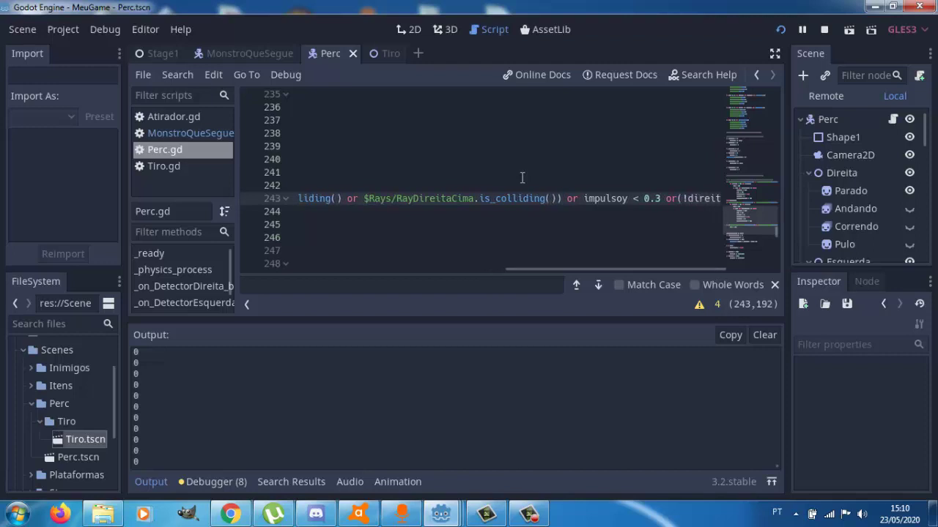
{"action": "key", "text": "Right"}
{"action": "key", "text": "Right"}
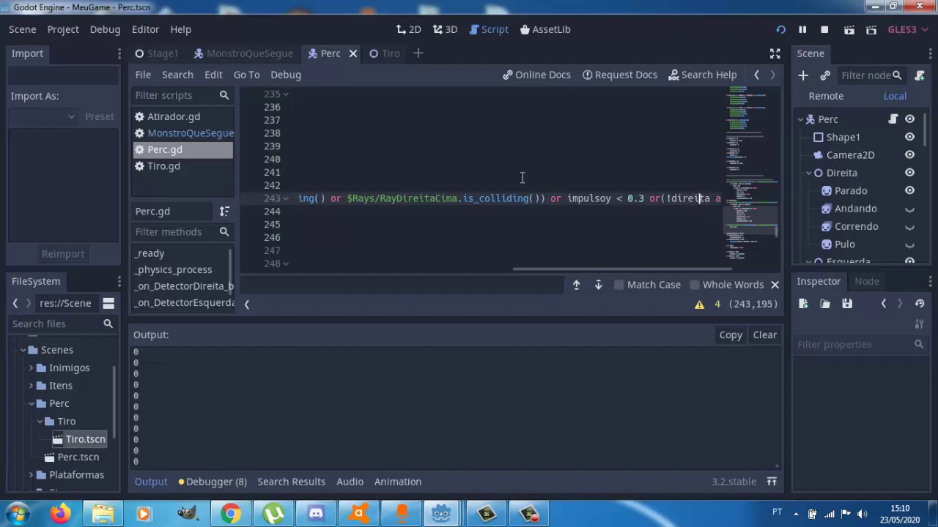
{"action": "key", "text": "Right"}
{"action": "key", "text": "Right"}
{"action": "key", "text": "Right"}
{"action": "key", "text": "Right"}
{"action": "key", "text": "Right"}
{"action": "key", "text": "Right"}
{"action": "key", "text": "Right"}
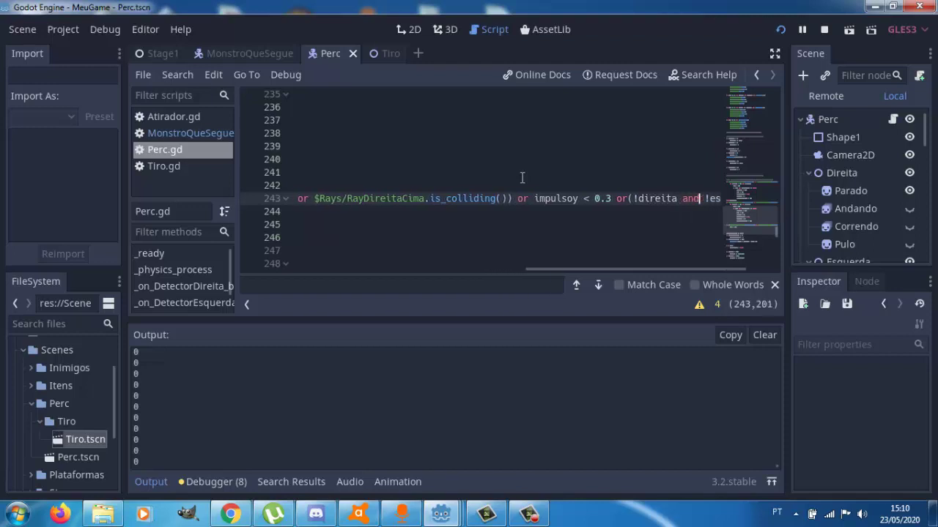
{"action": "key", "text": "Right"}
{"action": "key", "text": "Right"}
{"action": "key", "text": "Right"}
{"action": "key", "text": "Right"}
{"action": "key", "text": "Right"}
{"action": "key", "text": "Down"}
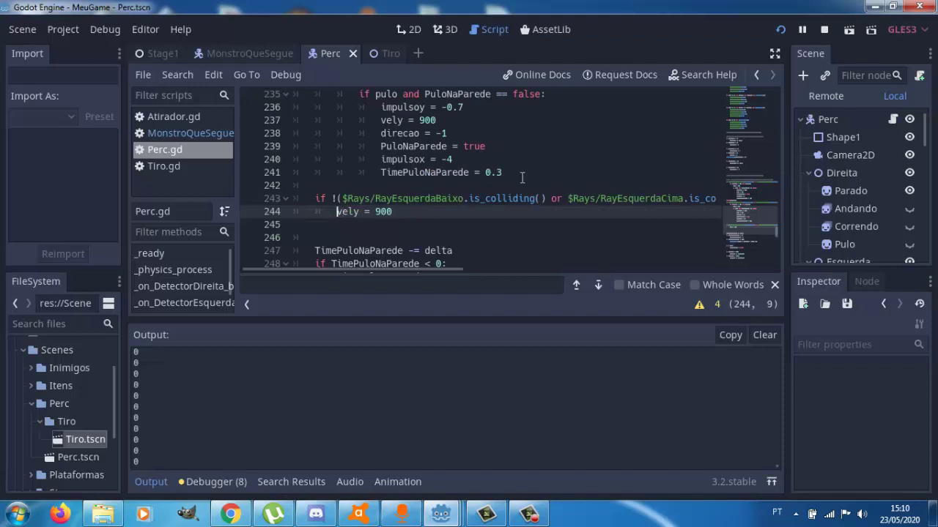
{"action": "key", "text": "Up"}
{"action": "key", "text": "Left"}
{"action": "key", "text": "Left"}
Revisit the or(!direita clause, then return to the start of line 243's if
{"action": "key", "text": "ctrl+Left"}
{"action": "key", "text": "ctrl+Left"}
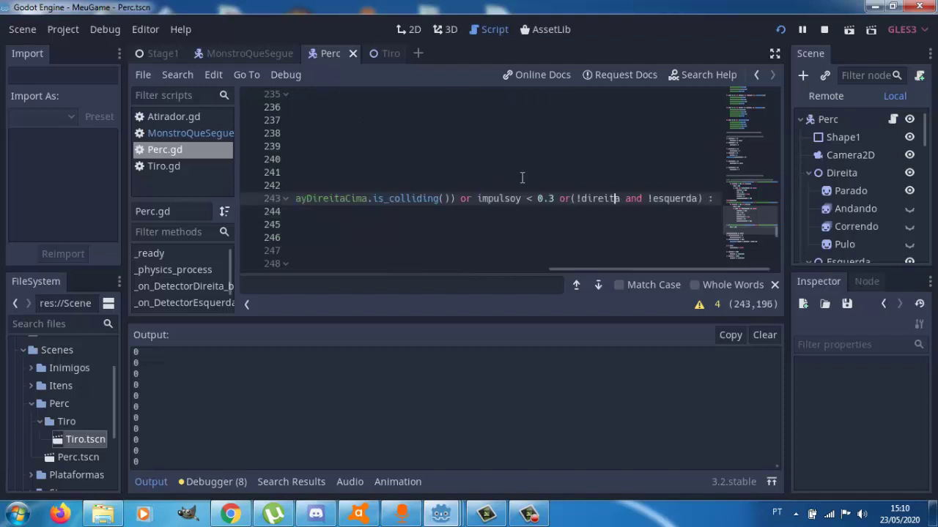
{"action": "key", "text": "ctrl+Left"}
{"action": "key", "text": "ctrl+Left"}
{"action": "key", "text": "Right"}
{"action": "key", "text": "Right"}
{"action": "key", "text": "Right"}
{"action": "key", "text": "Right"}
{"action": "key", "text": "Right"}
{"action": "key", "text": "Right"}
{"action": "key", "text": "Right"}
{"action": "key", "text": "Left"}
{"action": "key", "text": "Left"}
{"action": "key", "text": "Left"}
{"action": "key", "text": "Left"}
{"action": "key", "text": "Right"}
{"action": "key", "text": "Down"}
{"action": "key", "text": "Home"}
{"action": "key", "text": "Home"}
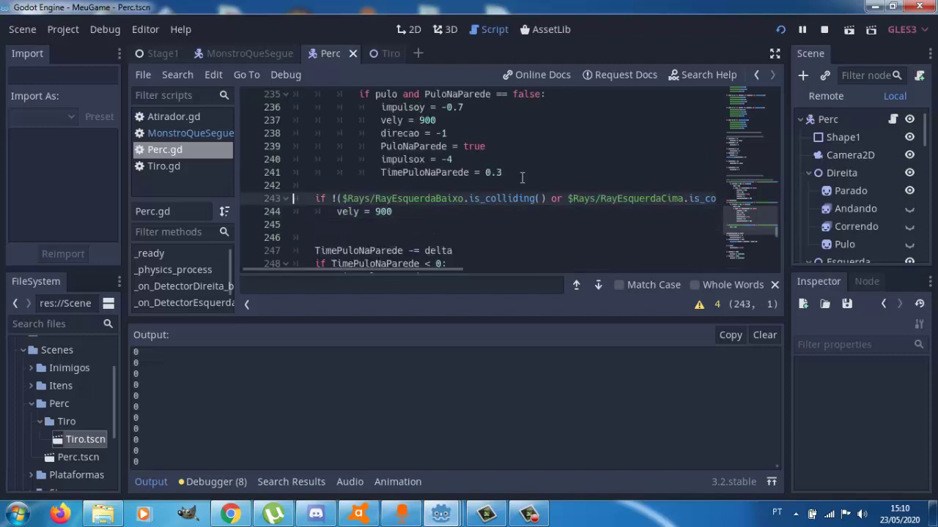
{"action": "key", "text": "Up"}
{"action": "key", "text": "Home"}
{"action": "key", "text": "Right"}
{"action": "key", "text": "Right"}
{"action": "key", "text": "Right"}
{"action": "key", "text": "Right"}
{"action": "key", "text": "Right"}
{"action": "key", "text": "Right"}
{"action": "key", "text": "Left"}
{"action": "key", "text": "Left"}
{"action": "key", "text": "Left"}
{"action": "key", "text": "Left"}
{"action": "key", "text": "Right"}
{"action": "key", "text": "Right"}
{"action": "key", "text": "Right"}
{"action": "key", "text": "Right"}
{"action": "key", "text": "Right"}
{"action": "key", "text": "Right"}
{"action": "key", "text": "Right"}
{"action": "key", "text": "Right"}
{"action": "key", "text": "Right"}
Move through line 243's right-wall ray checks to impulsoy, then back to RayEsquerdaBaixo
{"action": "key", "text": "Right"}
{"action": "key", "text": "Right"}
{"action": "key", "text": "Right"}
{"action": "key", "text": "Right"}
{"action": "key", "text": "Right"}
{"action": "key", "text": "Right"}
{"action": "key", "text": "Right"}
{"action": "key", "text": "Right"}
{"action": "key", "text": "Right"}
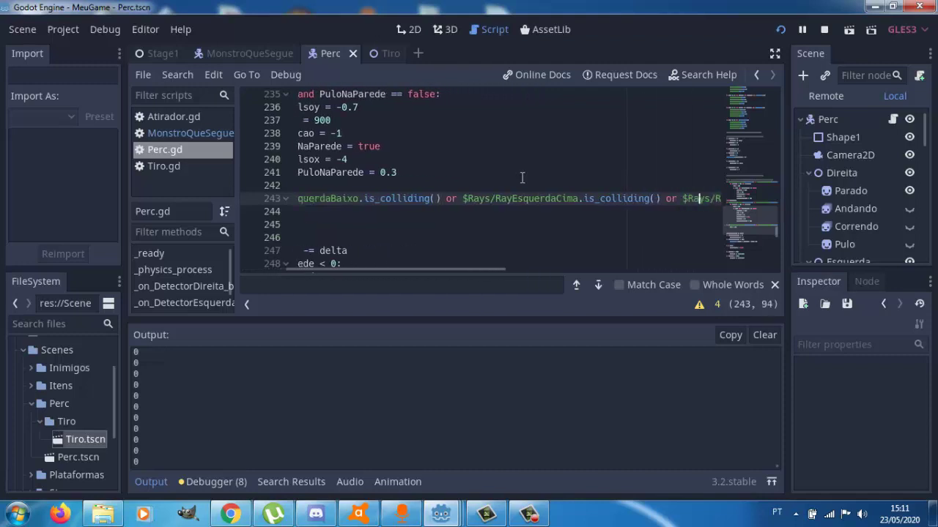
{"action": "key", "text": "Right"}
{"action": "key", "text": "Right"}
{"action": "key", "text": "Right"}
{"action": "key", "text": "Right"}
{"action": "key", "text": "Right"}
{"action": "key", "text": "Right"}
{"action": "key", "text": "Right"}
{"action": "key", "text": "Right"}
{"action": "key", "text": "Right"}
{"action": "key", "text": "Right"}
{"action": "key", "text": "Right"}
{"action": "key", "text": "Right"}
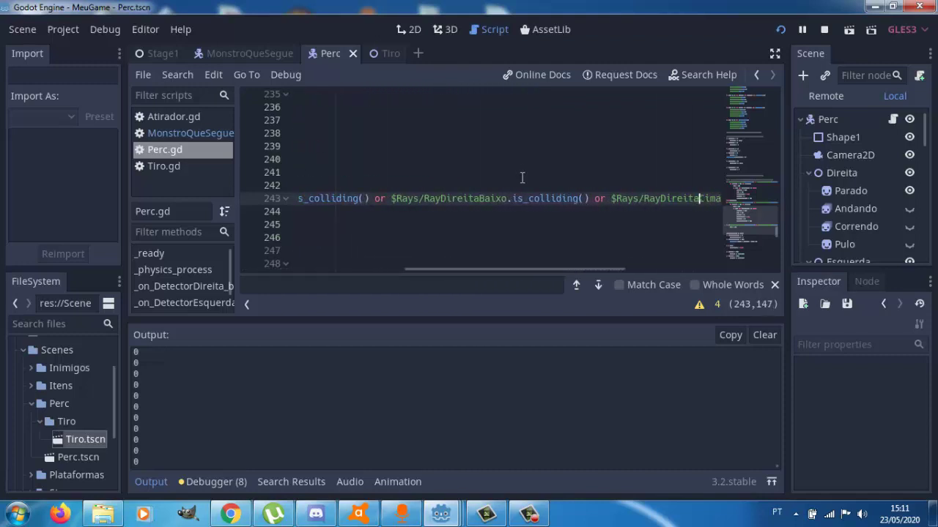
{"action": "key", "text": "Right"}
{"action": "key", "text": "Left"}
{"action": "key", "text": "Left"}
{"action": "key", "text": "Left"}
{"action": "key", "text": "Left"}
{"action": "key", "text": "Left"}
{"action": "key", "text": "Left"}
{"action": "key", "text": "Right"}
{"action": "key", "text": "Right"}
{"action": "key", "text": "Right"}
{"action": "key", "text": "Right"}
{"action": "key", "text": "Right"}
{"action": "key", "text": "Right"}
{"action": "key", "text": "Right"}
{"action": "key", "text": "Right"}
{"action": "key", "text": "Right"}
{"action": "key", "text": "Right"}
{"action": "key", "text": "Right"}
{"action": "key", "text": "Right"}
{"action": "key", "text": "Right"}
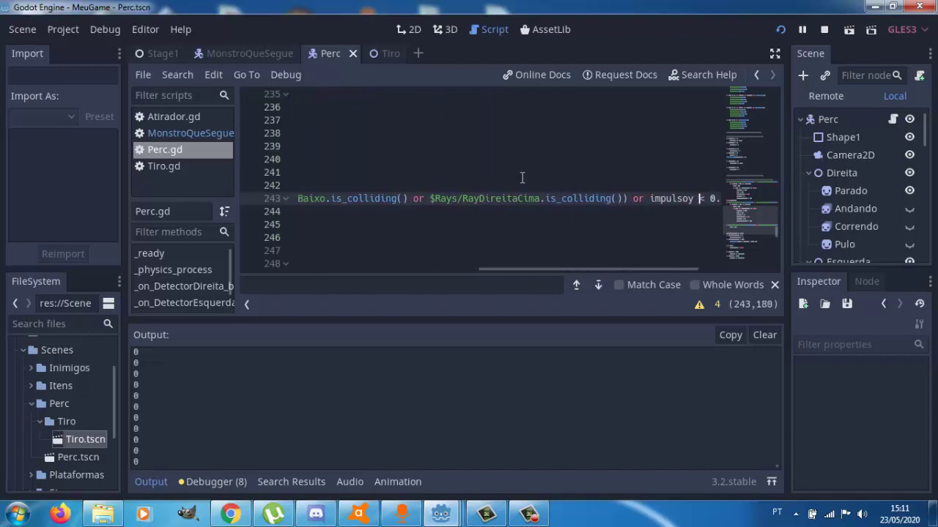
{"action": "key", "text": "Right"}
{"action": "key", "text": "Right"}
{"action": "key", "text": "Right"}
{"action": "key", "text": "Left"}
{"action": "key", "text": "Left"}
{"action": "key", "text": "Left"}
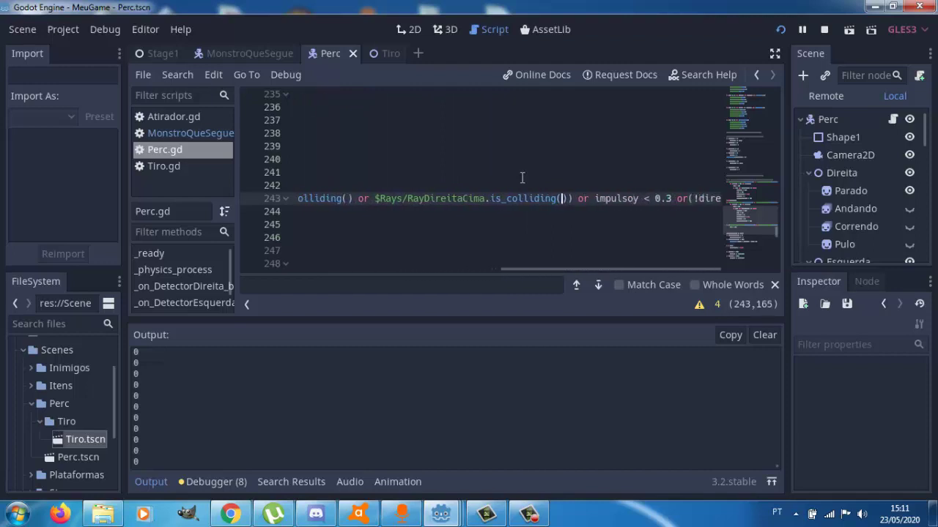
{"action": "key", "text": "Left"}
{"action": "key", "text": "Left"}
{"action": "key", "text": "Left"}
{"action": "key", "text": "Left"}
{"action": "key", "text": "Left"}
{"action": "key", "text": "Left"}
{"action": "key", "text": "Left"}
{"action": "key", "text": "Right"}
{"action": "key", "text": "Right"}
{"action": "key", "text": "Right"}
{"action": "key", "text": "Right"}
{"action": "key", "text": "Right"}
{"action": "key", "text": "Right"}
{"action": "key", "text": "Right"}
{"action": "key", "text": "Right"}
{"action": "key", "text": "Right"}
{"action": "key", "text": "Left"}
{"action": "key", "text": "Left"}
{"action": "key", "text": "Left"}
{"action": "key", "text": "Left"}
{"action": "key", "text": "Left"}
{"action": "key", "text": "Left"}
{"action": "key", "text": "Left"}
{"action": "key", "text": "Left"}
{"action": "key", "text": "Left"}
{"action": "key", "text": "Left"}
{"action": "key", "text": "Left"}
{"action": "key", "text": "Left"}
{"action": "key", "text": "Left"}
{"action": "key", "text": "Left"}
{"action": "key", "text": "Left"}
{"action": "key", "text": "Left"}
{"action": "key", "text": "Left"}
{"action": "key", "text": "Left"}
{"action": "key", "text": "Left"}
{"action": "key", "text": "Left"}
{"action": "key", "text": "Left"}
{"action": "key", "text": "Left"}
{"action": "key", "text": "Left"}
{"action": "key", "text": "Left"}
{"action": "key", "text": "Left"}
{"action": "key", "text": "Left"}
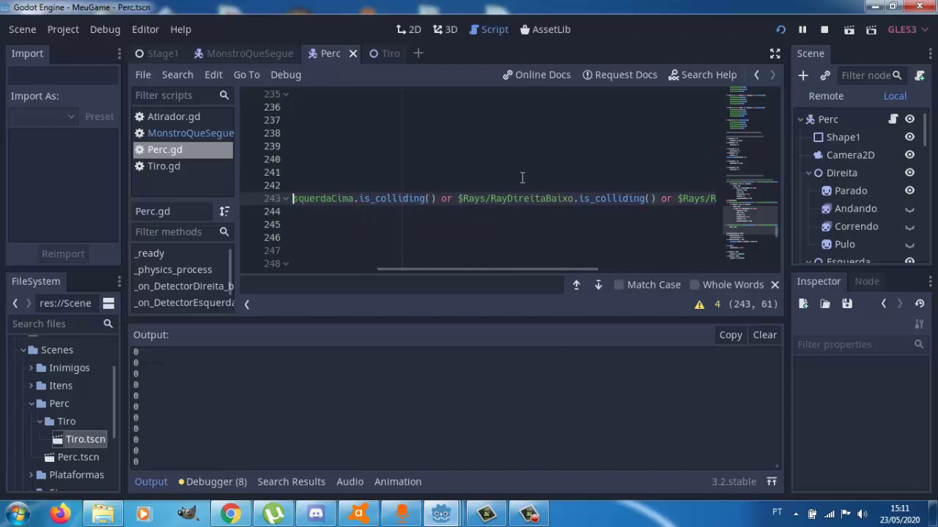
{"action": "key", "text": "Left"}
{"action": "key", "text": "Left"}
{"action": "key", "text": "Left"}
{"action": "key", "text": "Left"}
{"action": "key", "text": "Left"}
{"action": "key", "text": "Left"}
{"action": "key", "text": "Left"}
{"action": "key", "text": "Left"}
{"action": "key", "text": "Left"}
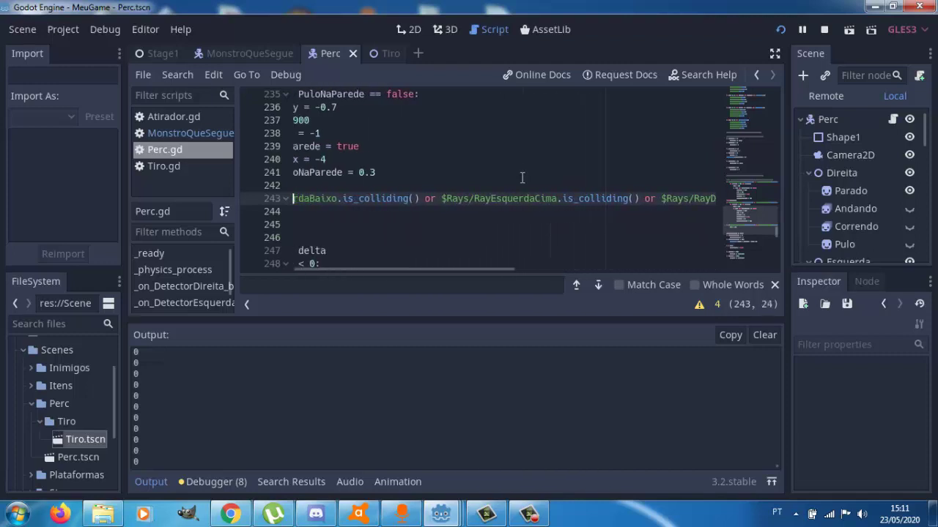
{"action": "key", "text": "Right"}
{"action": "key", "text": "Right"}
{"action": "key", "text": "Right"}
{"action": "key", "text": "Down"}
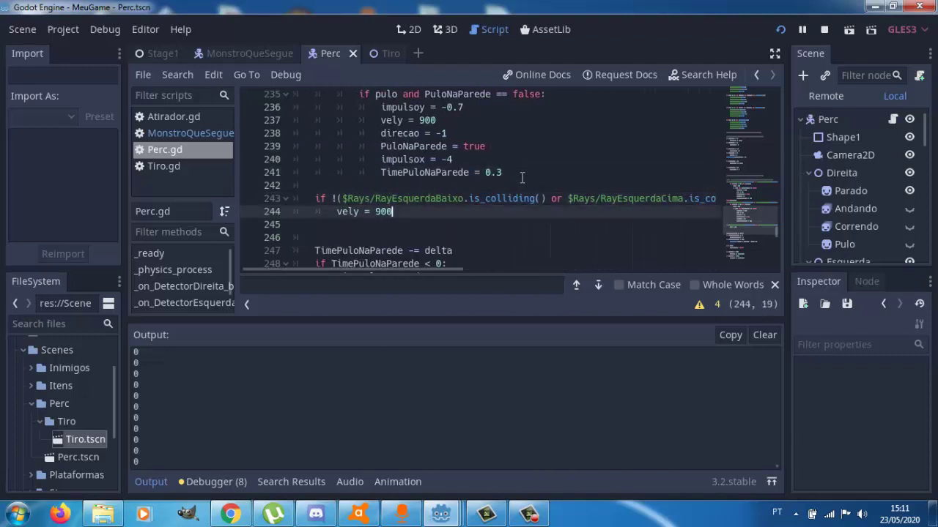
{"action": "key", "text": "Down"}
{"action": "key", "text": "Down"}
{"action": "key", "text": "Down"}
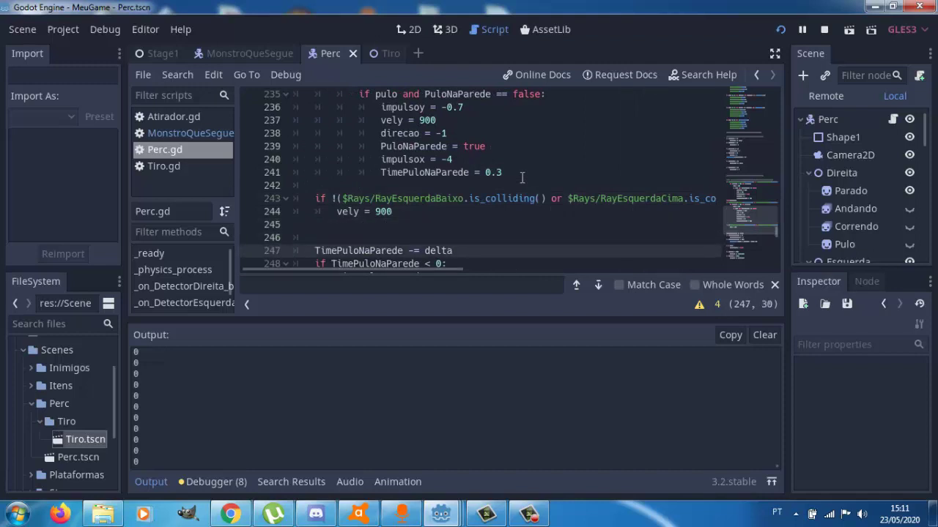
{"action": "key", "text": "Up"}
{"action": "key", "text": "Up"}
{"action": "key", "text": "Up"}
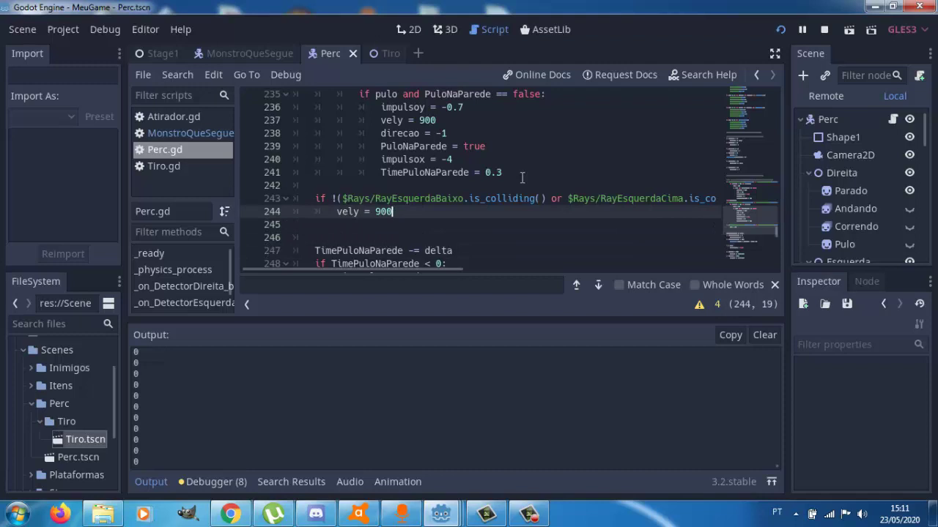
{"action": "key", "text": "Down"}
{"action": "key", "text": "Down"}
{"action": "key", "text": "Down"}
{"action": "key", "text": "Down"}
{"action": "key", "text": "Down"}
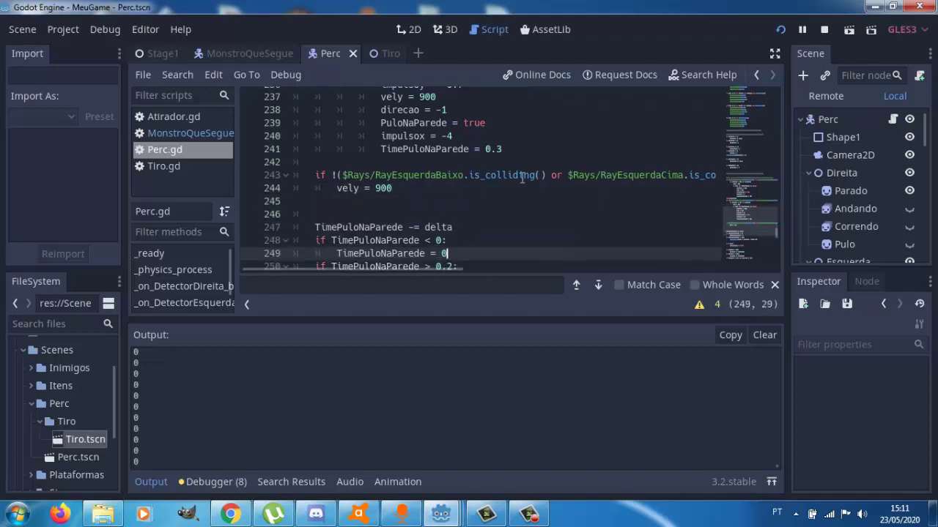
{"action": "key", "text": "Down"}
{"action": "key", "text": "Down"}
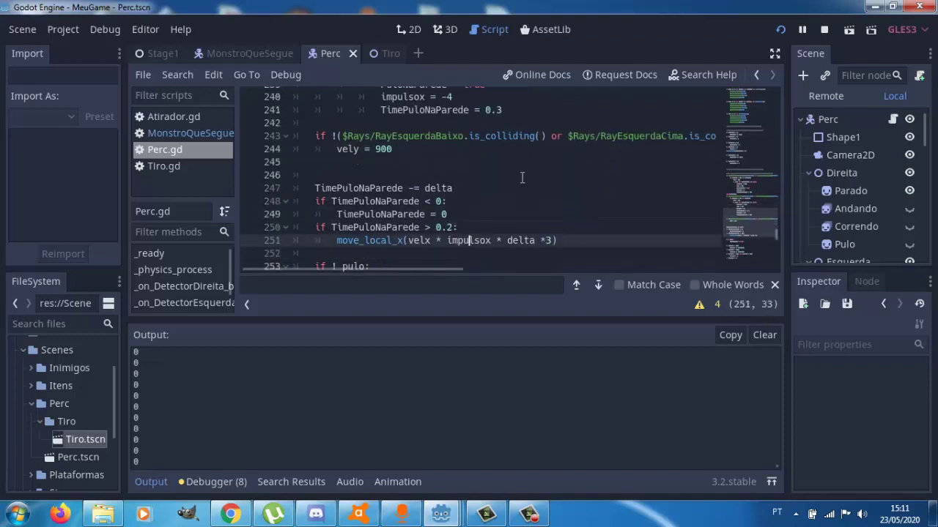
{"action": "key", "text": "Up"}
{"action": "key", "text": "Up"}
{"action": "key", "text": "Up"}
{"action": "key", "text": "Up"}
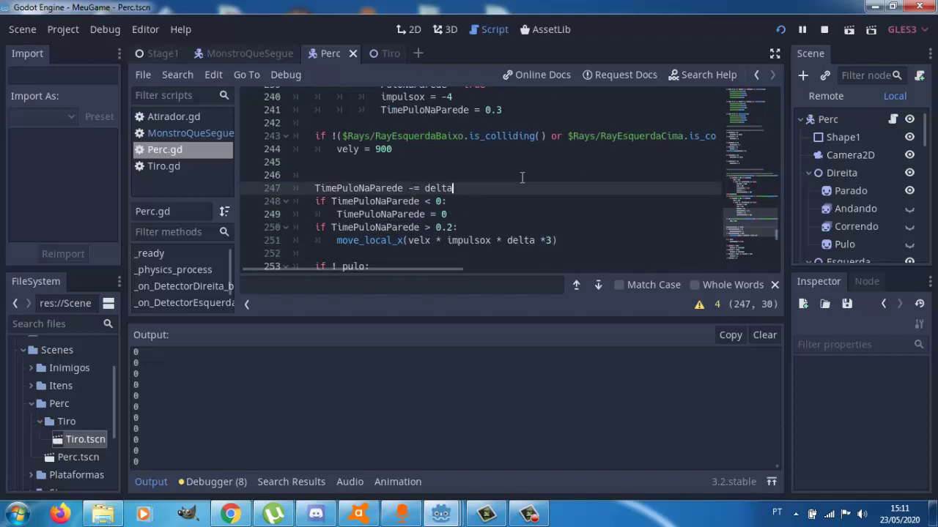
{"action": "key", "text": "Down"}
{"action": "key", "text": "Down"}
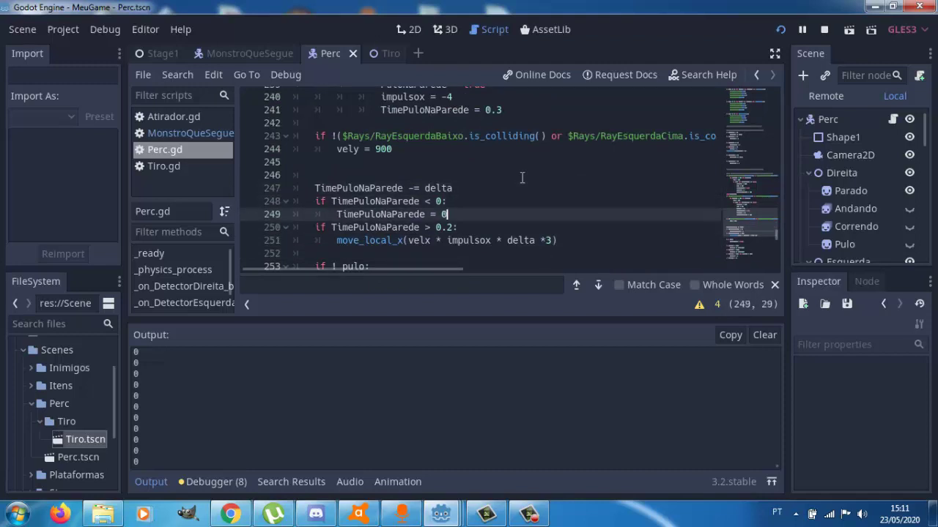
{"action": "key", "text": "Down"}
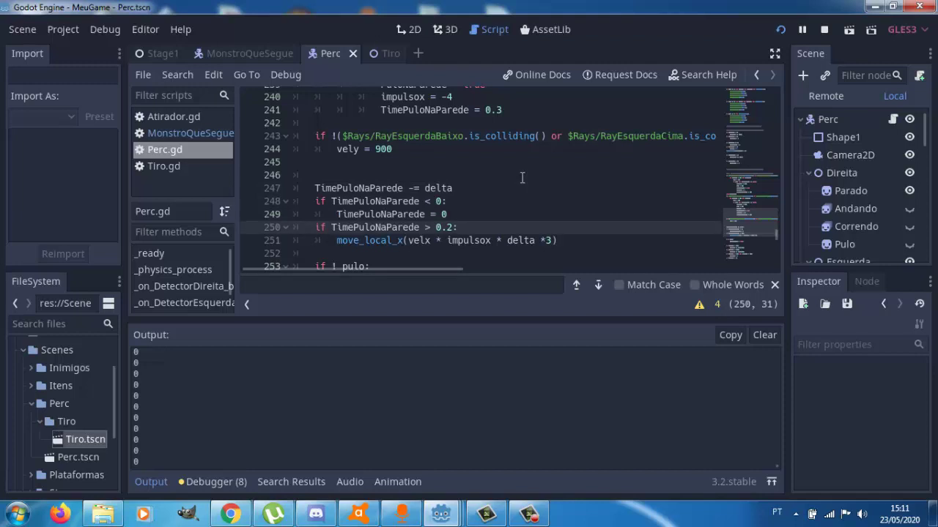
{"action": "key", "text": "Down"}
{"action": "key", "text": "Down"}
{"action": "key", "text": "Down"}
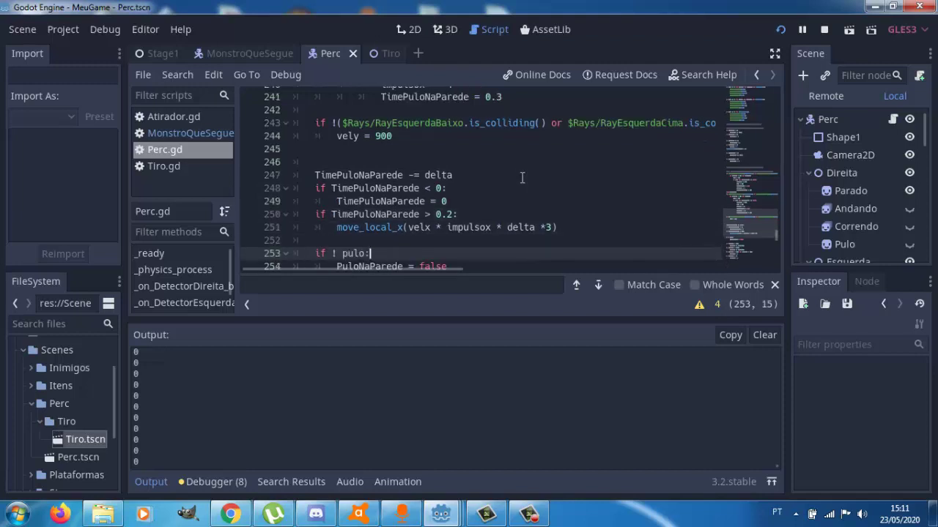
{"action": "key", "text": "Down"}
{"action": "key", "text": "Down"}
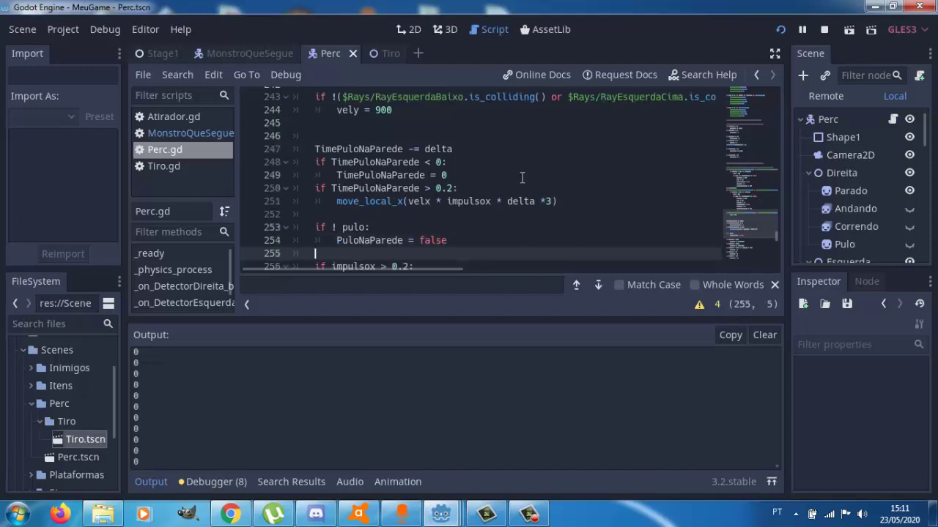
{"action": "key", "text": "Up"}
{"action": "key", "text": "Up"}
{"action": "key", "text": "Up"}
{"action": "key", "text": "Up"}
{"action": "key", "text": "Up"}
{"action": "key", "text": "Down"}
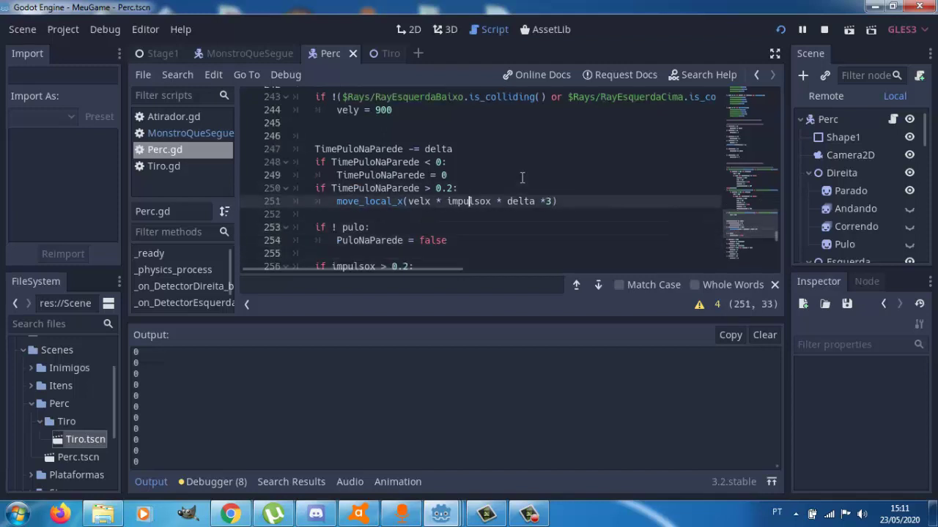
{"action": "key", "text": "Down"}
{"action": "key", "text": "Up"}
{"action": "key", "text": "Up"}
{"action": "key", "text": "Down"}
{"action": "key", "text": "Down"}
{"action": "key", "text": "Down"}
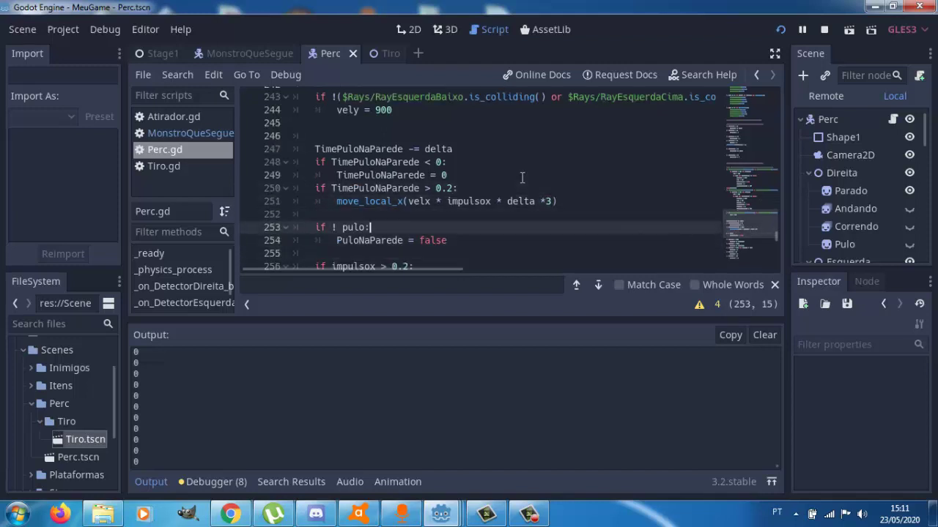
{"action": "key", "text": "Down"}
{"action": "key", "text": "Down"}
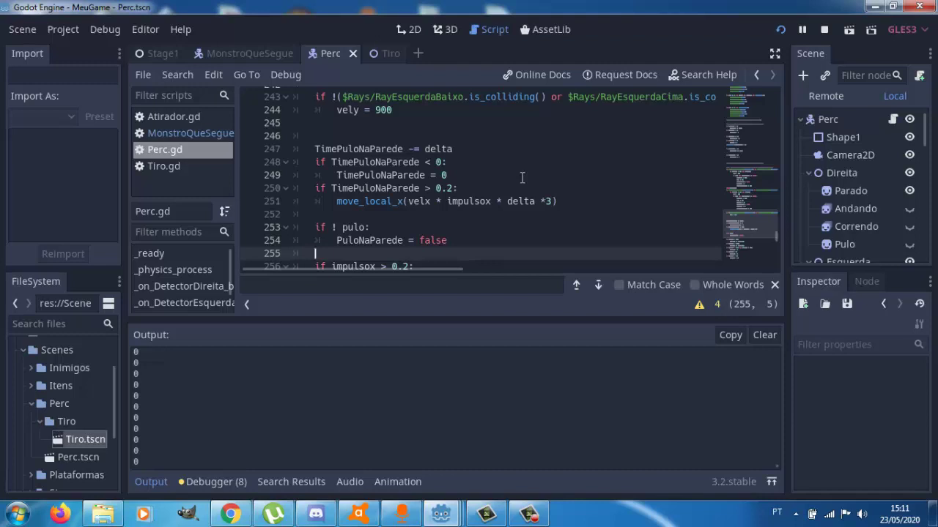
{"action": "key", "text": "ctrl+Down"}
{"action": "key", "text": "ctrl+Down"}
{"action": "key", "text": "Up"}
{"action": "key", "text": "Up"}
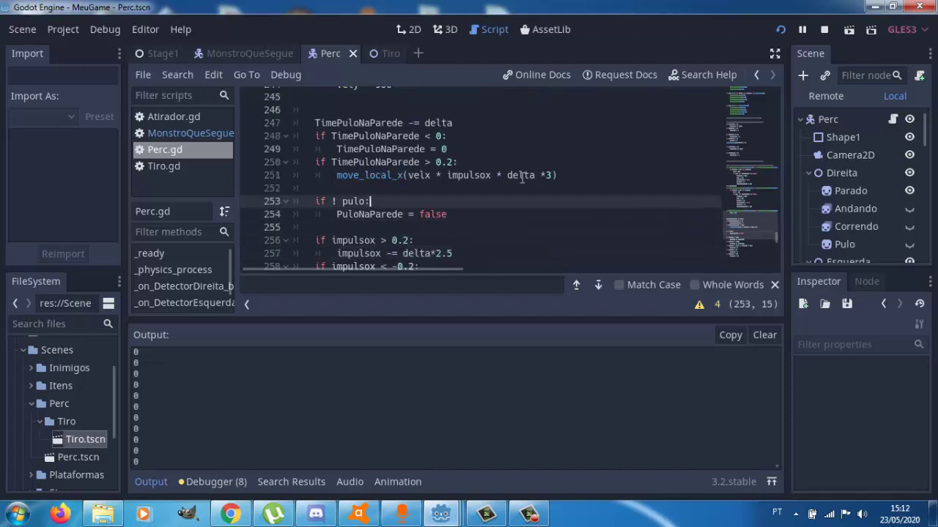
{"action": "key", "text": "Down"}
{"action": "key", "text": "Down"}
{"action": "key", "text": "Up"}
{"action": "key", "text": "Up"}
{"action": "key", "text": "Down"}
{"action": "key", "text": "Down"}
{"action": "key", "text": "Down"}
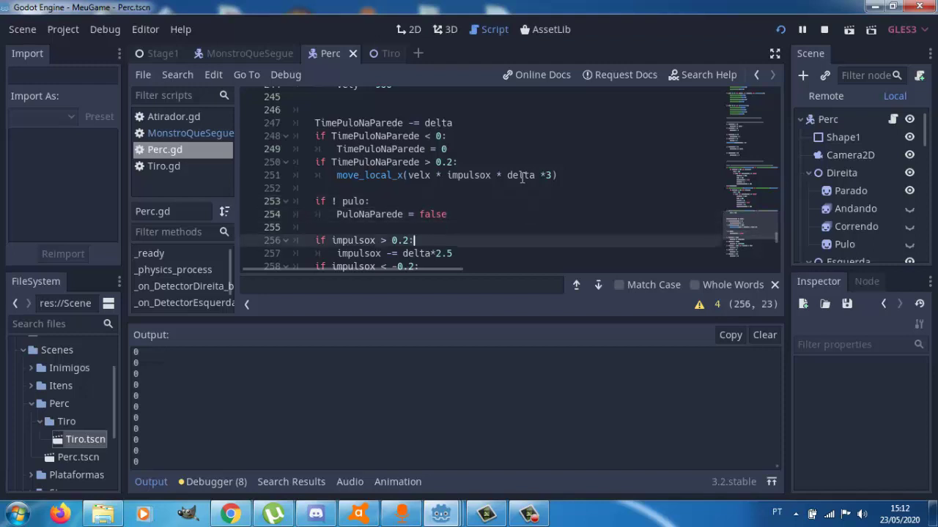
{"action": "key", "text": "Down"}
{"action": "key", "text": "Up"}
{"action": "key", "text": "Up"}
{"action": "key", "text": "Up"}
{"action": "key", "text": "Down"}
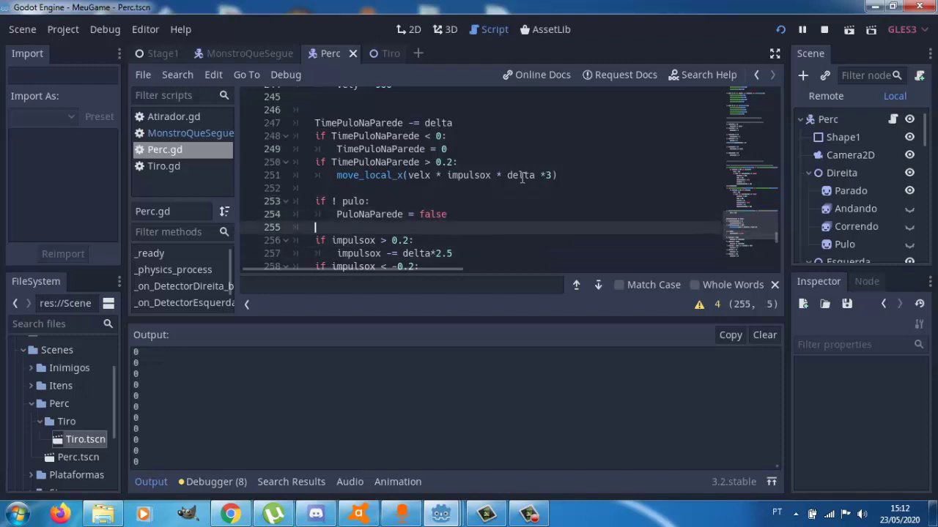
{"action": "key", "text": "Up"}
{"action": "key", "text": "Up"}
{"action": "key", "text": "Left"}
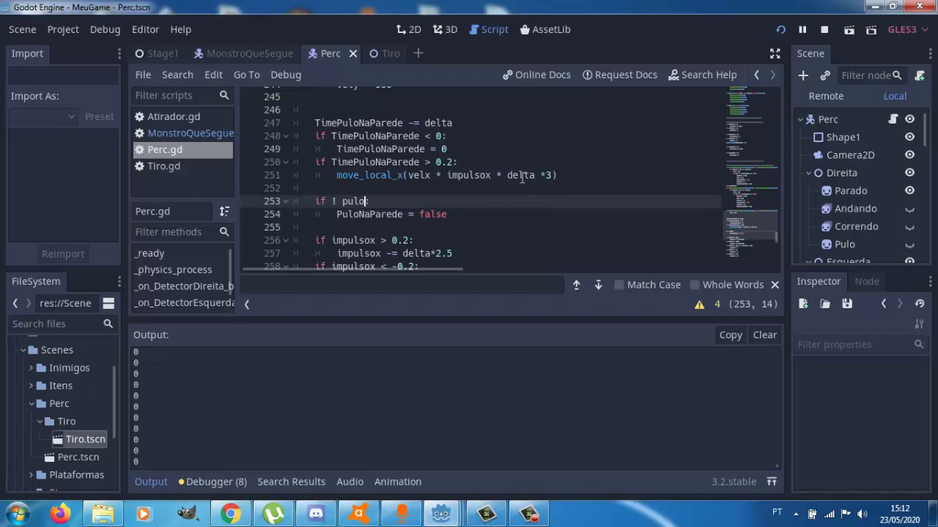
{"action": "key", "text": "Down"}
{"action": "key", "text": "Down"}
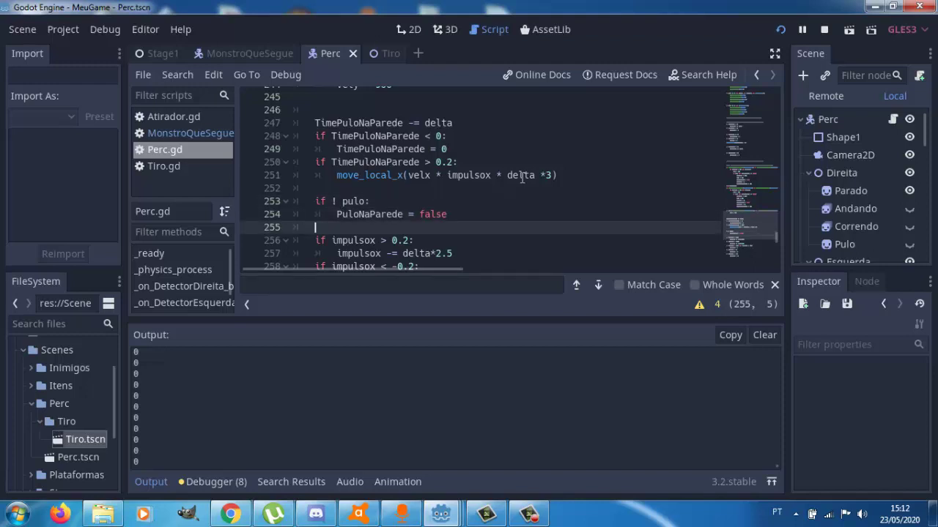
{"action": "key", "text": "Up"}
{"action": "key", "text": "Up"}
{"action": "key", "text": "Down"}
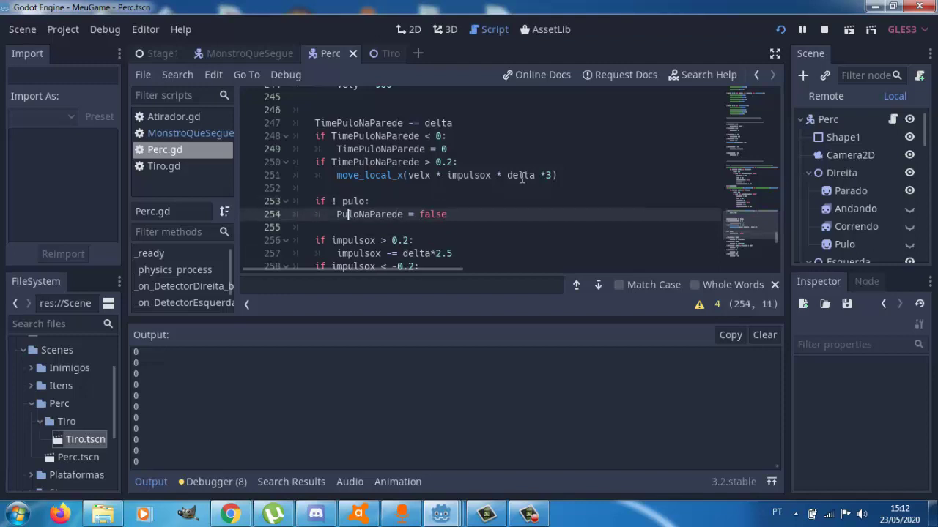
{"action": "key", "text": "Up"}
{"action": "key", "text": "Left"}
{"action": "key", "text": "Left"}
{"action": "key", "text": "Left"}
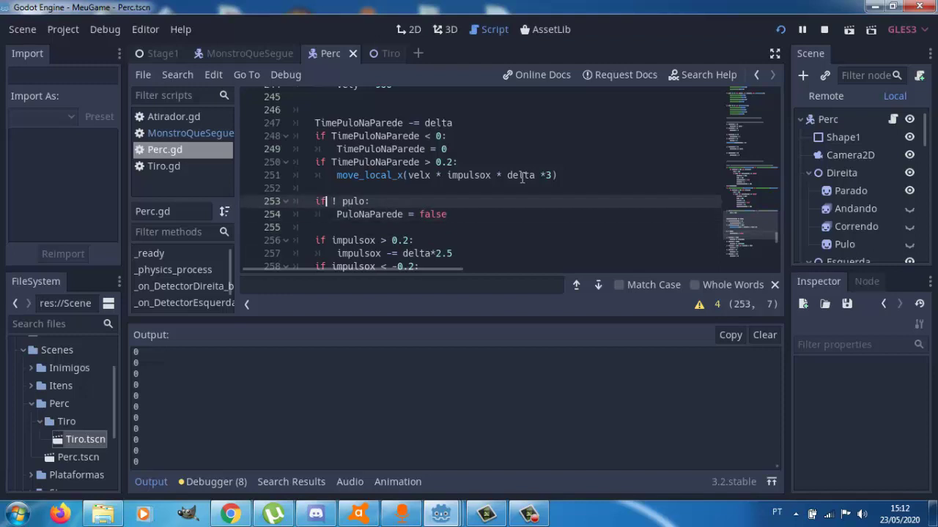
{"action": "key", "text": "Right"}
{"action": "key", "text": "Right"}
{"action": "key", "text": "Right"}
{"action": "key", "text": "Right"}
{"action": "key", "text": "Down"}
{"action": "key", "text": "Right"}
{"action": "key", "text": "Right"}
{"action": "key", "text": "Right"}
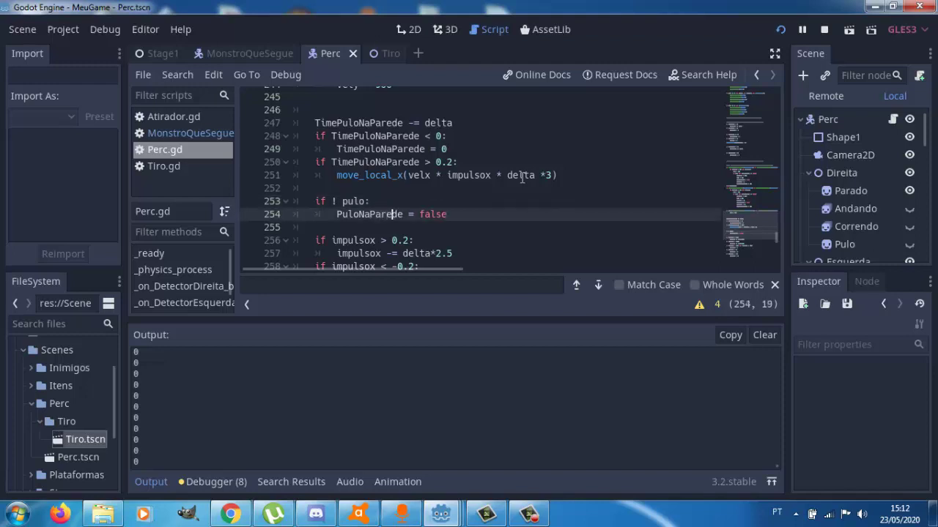
{"action": "key", "text": "Right"}
{"action": "key", "text": "Right"}
{"action": "key", "text": "Right"}
{"action": "key", "text": "Down"}
{"action": "key", "text": "Down"}
{"action": "key", "text": "Down"}
{"action": "key", "text": "Down"}
{"action": "key", "text": "Down"}
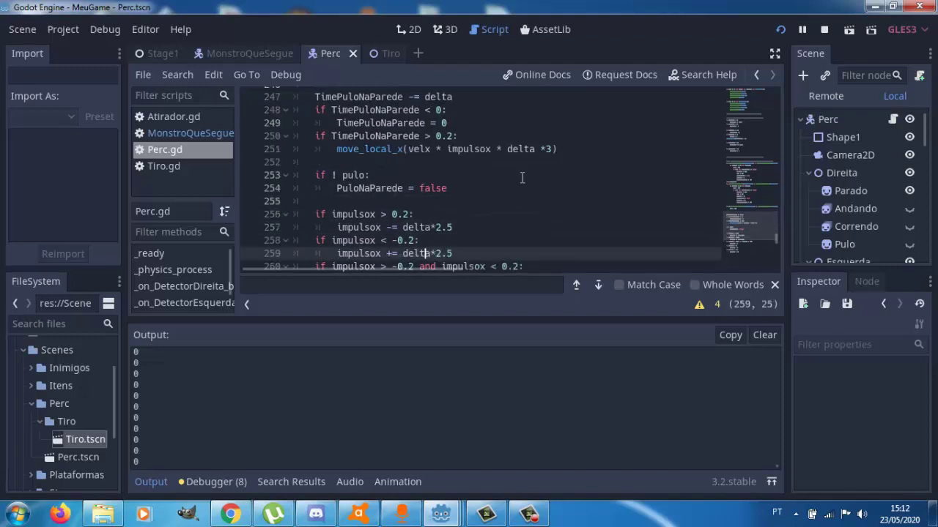
{"action": "key", "text": "Down"}
{"action": "key", "text": "Down"}
{"action": "key", "text": "Down"}
Paste and type a '<--' marker by the impulsox > 0.2 and < -0.2 checks
{"action": "key", "text": "ctrl+v"}
{"action": "type", "text": "<-"}
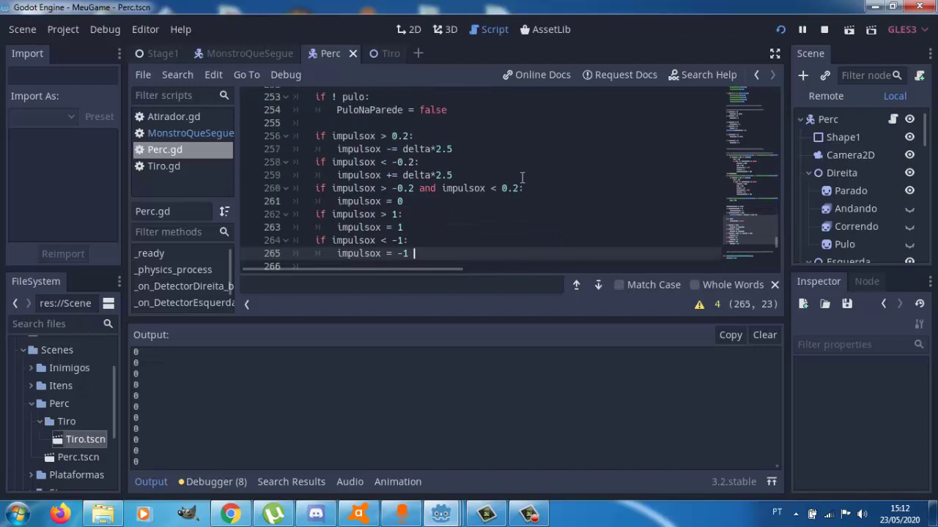
{"action": "type", "text": "-"}
{"action": "key", "text": "Up"}
{"action": "key", "text": "Up"}
{"action": "key", "text": "Up"}
{"action": "key", "text": "Up"}
{"action": "key", "text": "Up"}
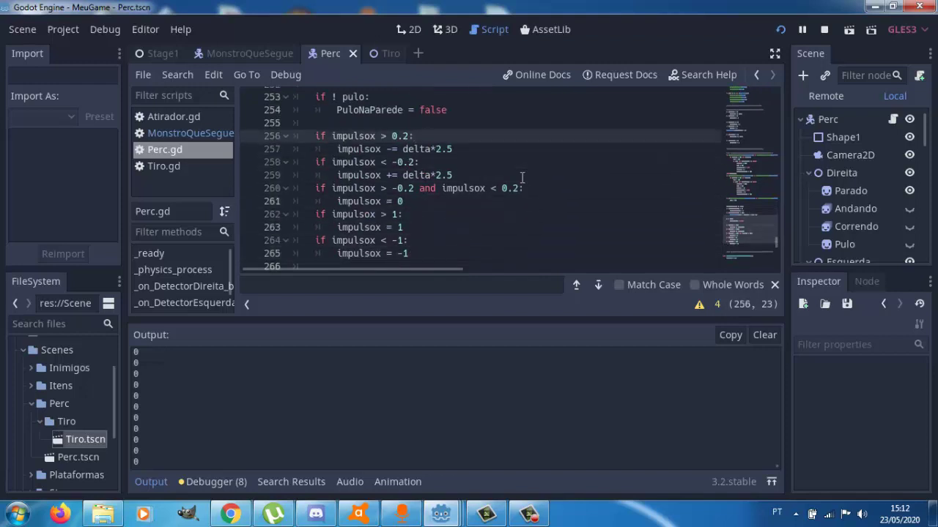
{"action": "key", "text": "Up"}
{"action": "key", "text": "Up"}
{"action": "key", "text": "Down"}
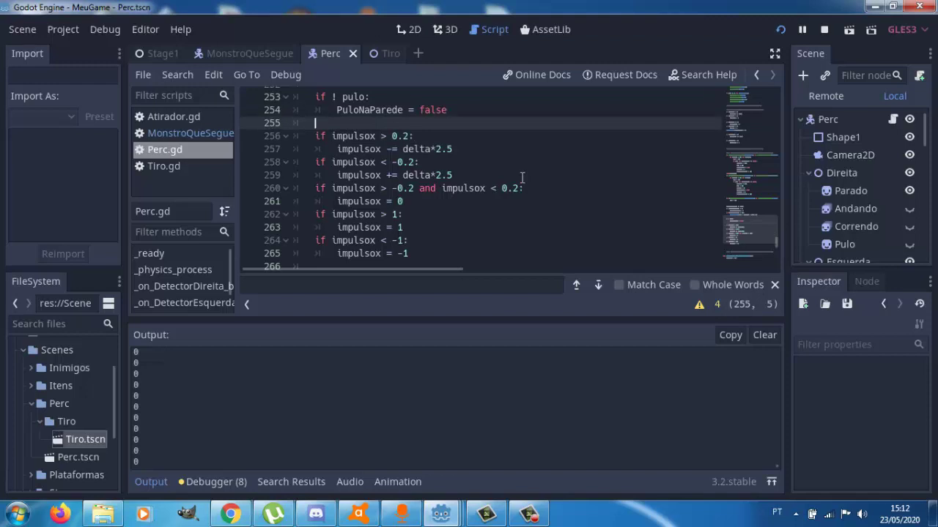
{"action": "key", "text": "Down"}
{"action": "key", "text": "Down"}
{"action": "key", "text": "Up"}
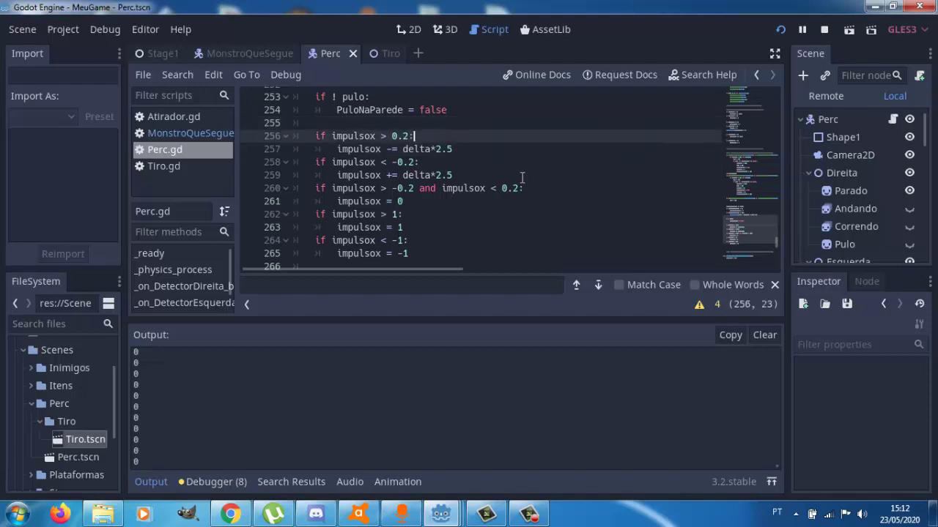
{"action": "key", "text": "Up"}
{"action": "key", "text": "Down"}
Review the delta*2.5 decay factor on line 257, targeting 2.4
{"action": "key", "text": "Down"}
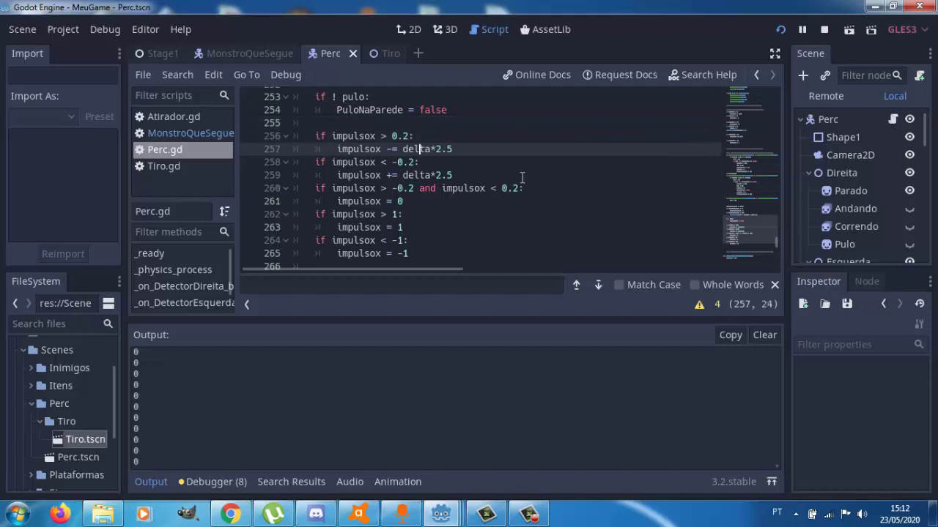
{"action": "key", "text": "Left"}
{"action": "key", "text": "Left"}
{"action": "key", "text": "Left"}
{"action": "key", "text": "Left"}
{"action": "key", "text": "Right"}
{"action": "key", "text": "End"}
{"action": "key", "text": "Down"}
{"action": "key", "text": "Up"}
{"action": "key", "text": "Left"}
{"action": "key", "text": "Down"}
{"action": "key", "text": "Up"}
{"action": "key", "text": "Right"}
{"action": "key", "text": "Down"}
{"action": "key", "text": "Down"}
{"action": "key", "text": "Up"}
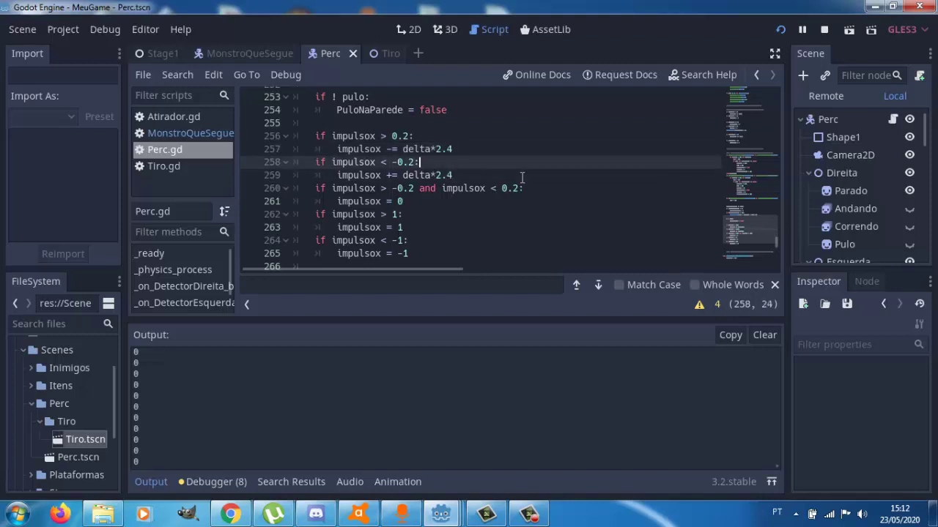
Review the impulsox < -0.2 threshold on line 258
{"action": "key", "text": "Up"}
{"action": "key", "text": "Up"}
{"action": "key", "text": "Down"}
{"action": "key", "text": "Down"}
{"action": "key", "text": "Up"}
{"action": "key", "text": "Down"}
{"action": "key", "text": "Left"}
{"action": "key", "text": "Left"}
{"action": "key", "text": "Left"}
{"action": "key", "text": "Left"}
{"action": "key", "text": "Left"}
{"action": "key", "text": "Right"}
{"action": "key", "text": "Right"}
{"action": "key", "text": "Right"}
{"action": "key", "text": "Right"}
{"action": "key", "text": "Right"}
{"action": "key", "text": "Left"}
{"action": "key", "text": "Left"}
{"action": "key", "text": "Left"}
{"action": "key", "text": "Right"}
{"action": "key", "text": "Right"}
Review the += delta increment on line 259 and the dead-zone check on line 260
{"action": "key", "text": "Down"}
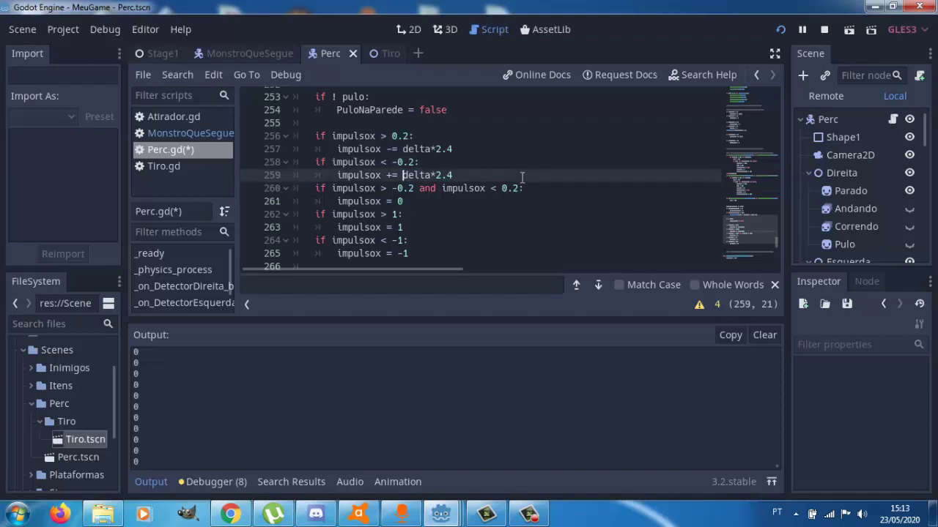
{"action": "key", "text": "Left"}
{"action": "key", "text": "Left"}
{"action": "key", "text": "Left"}
{"action": "key", "text": "Right"}
{"action": "key", "text": "Right"}
{"action": "key", "text": "Right"}
{"action": "key", "text": "Left"}
{"action": "key", "text": "Left"}
{"action": "key", "text": "Left"}
{"action": "key", "text": "Down"}
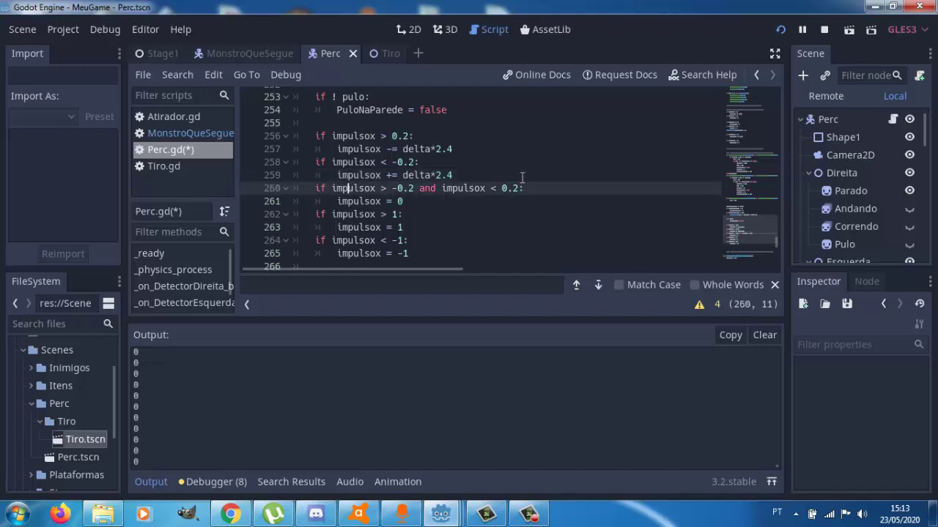
{"action": "key", "text": "Down"}
{"action": "key", "text": "Up"}
{"action": "key", "text": "Down"}
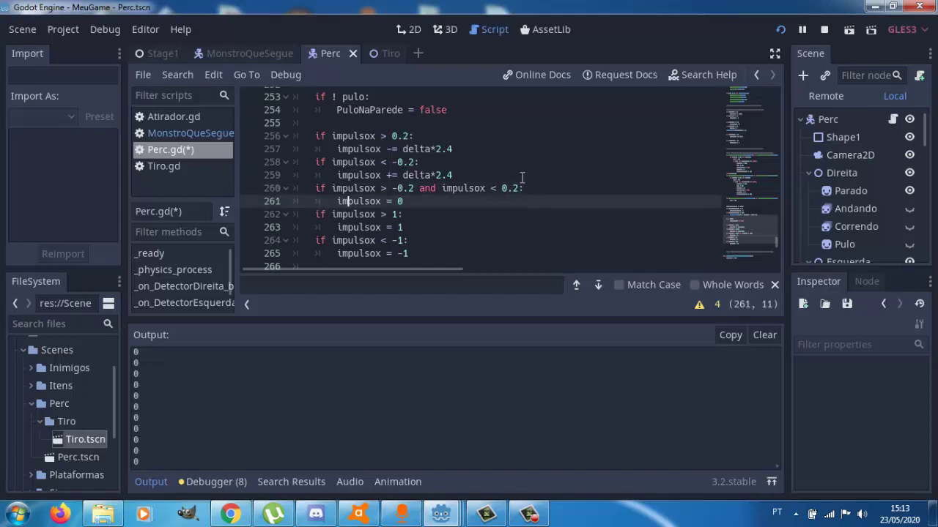
{"action": "key", "text": "Up"}
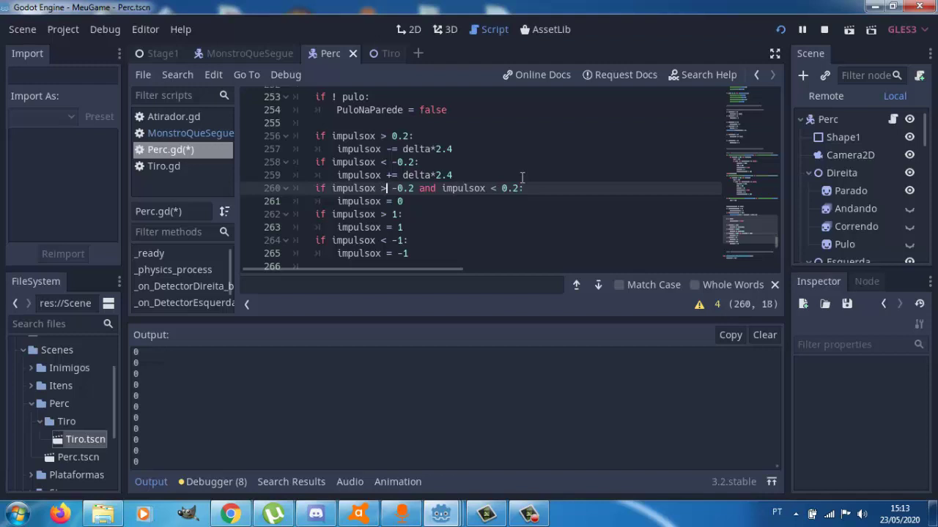
{"action": "key", "text": "Right"}
{"action": "key", "text": "Right"}
{"action": "key", "text": "Right"}
{"action": "key", "text": "Right"}
{"action": "key", "text": "Right"}
{"action": "key", "text": "Right"}
{"action": "key", "text": "Right"}
{"action": "key", "text": "Right"}
{"action": "key", "text": "Right"}
{"action": "key", "text": "Right"}
{"action": "key", "text": "Right"}
{"action": "key", "text": "Right"}
Review the -0.2 to 0.2 dead-zone bounds and the impulsox = 0 reset on line 261
{"action": "key", "text": "Left"}
{"action": "key", "text": "Down"}
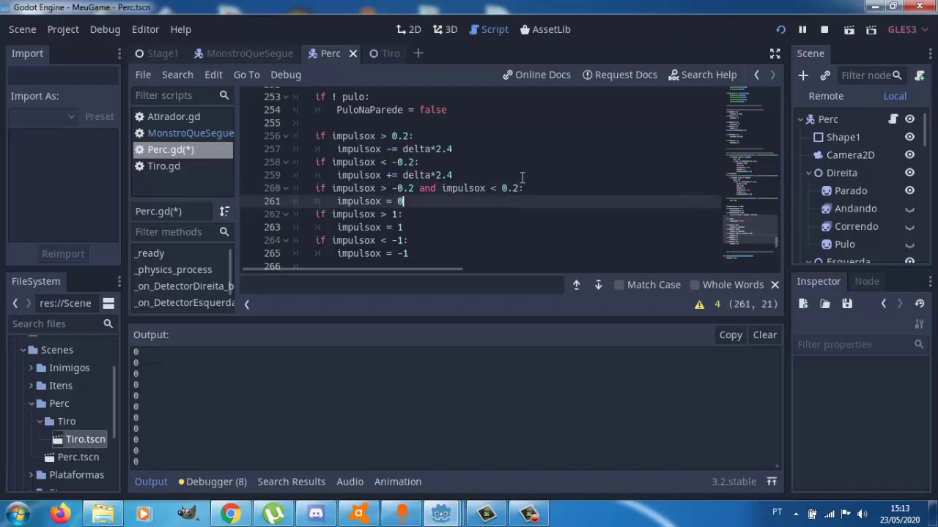
{"action": "key", "text": "Up"}
{"action": "key", "text": "Left"}
{"action": "key", "text": "Left"}
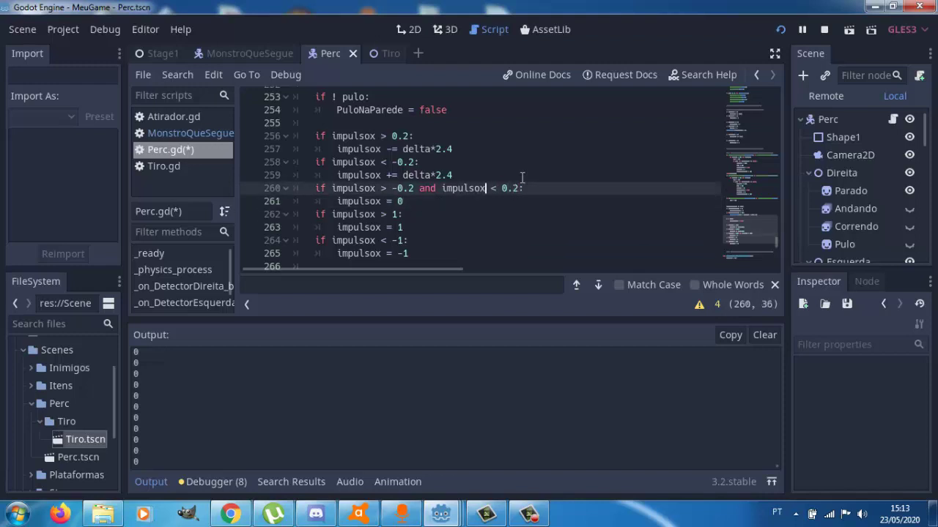
{"action": "key", "text": "Left"}
{"action": "key", "text": "Left"}
{"action": "key", "text": "Left"}
{"action": "key", "text": "Left"}
{"action": "key", "text": "Left"}
{"action": "key", "text": "Left"}
{"action": "key", "text": "Down"}
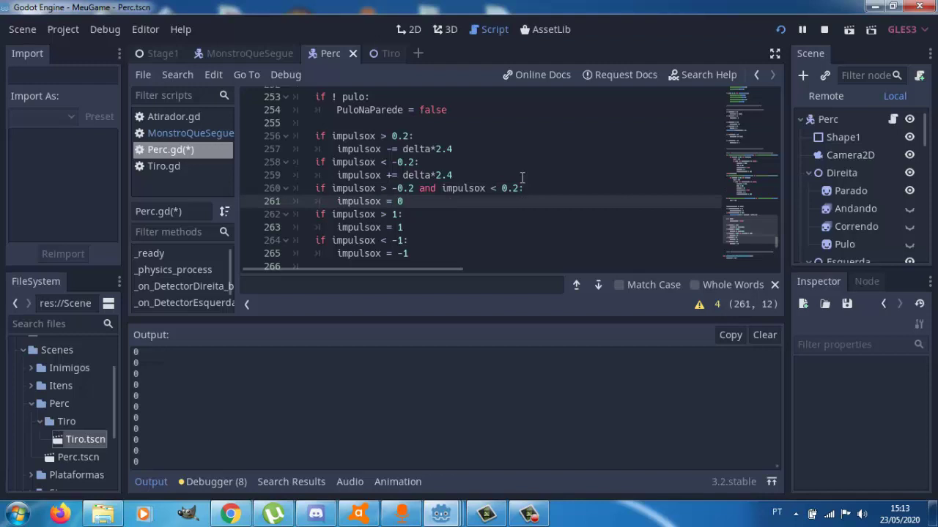
{"action": "key", "text": "Down"}
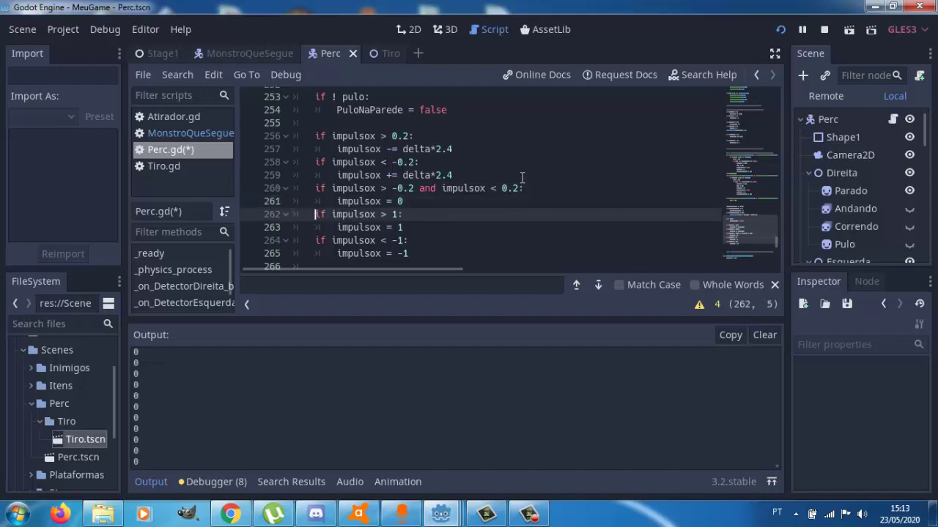
{"action": "key", "text": "Up"}
{"action": "key", "text": "Right"}
{"action": "key", "text": "Left"}
{"action": "key", "text": "Left"}
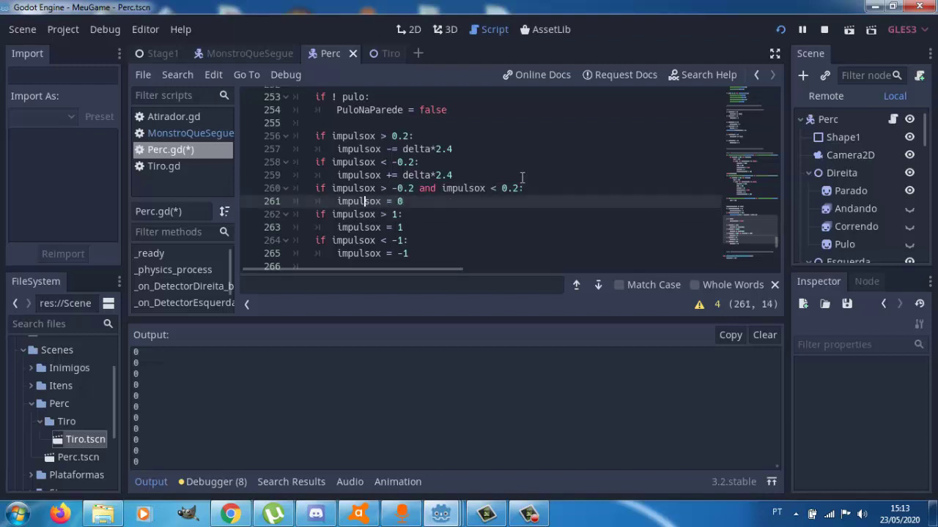
{"action": "key", "text": "Up"}
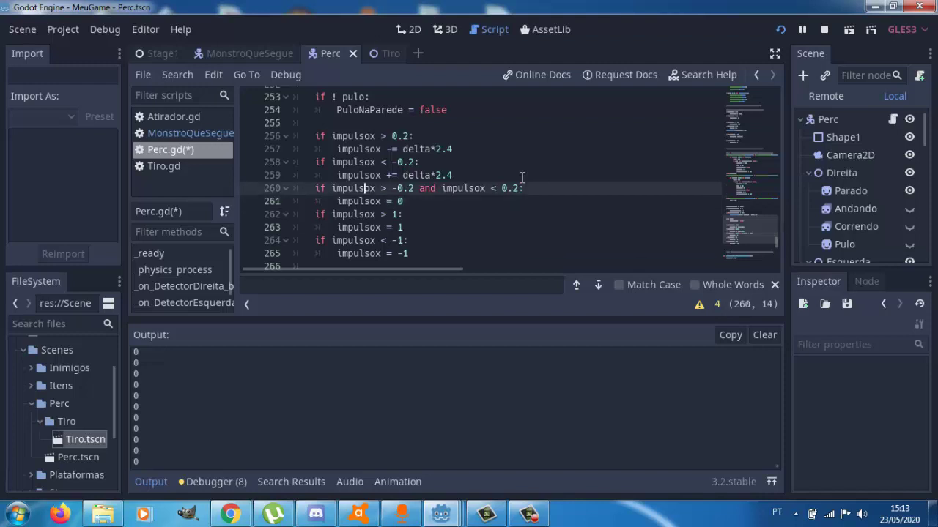
{"action": "key", "text": "Right"}
{"action": "key", "text": "Right"}
{"action": "key", "text": "Right"}
{"action": "key", "text": "Right"}
Review the impulsox > 1 check below the dead-zone reset
{"action": "key", "text": "Down"}
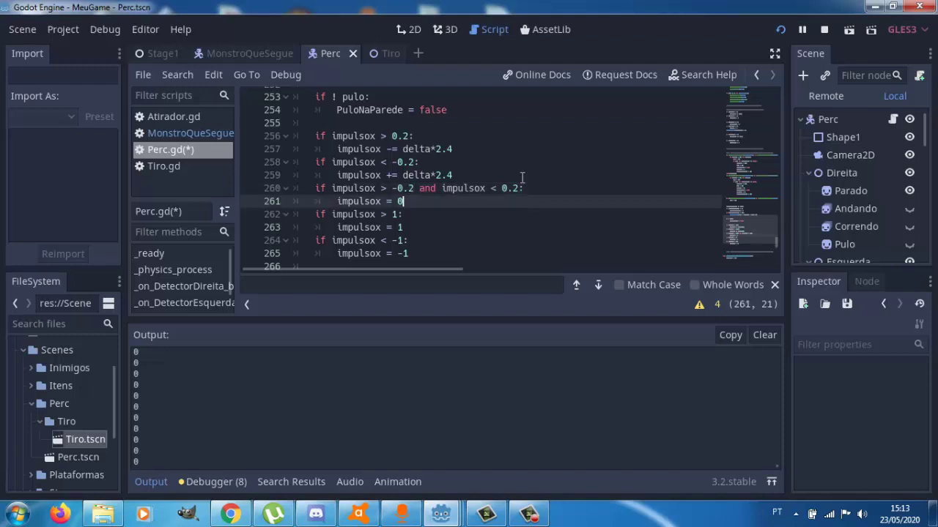
{"action": "key", "text": "Down"}
{"action": "key", "text": "Down"}
{"action": "key", "text": "Up"}
{"action": "key", "text": "Up"}
{"action": "key", "text": "Up"}
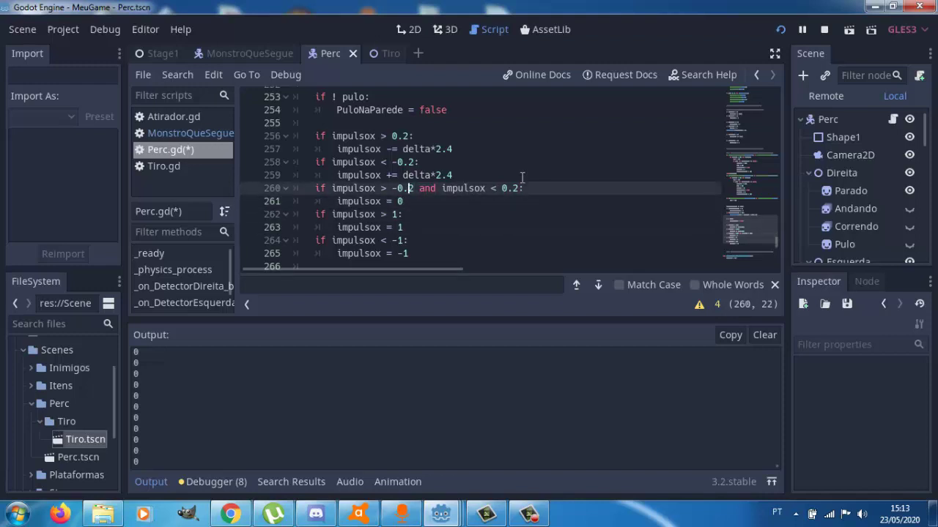
{"action": "key", "text": "Down"}
{"action": "key", "text": "Down"}
{"action": "key", "text": "Up"}
{"action": "key", "text": "Up"}
{"action": "key", "text": "Up"}
{"action": "key", "text": "Down"}
{"action": "key", "text": "Down"}
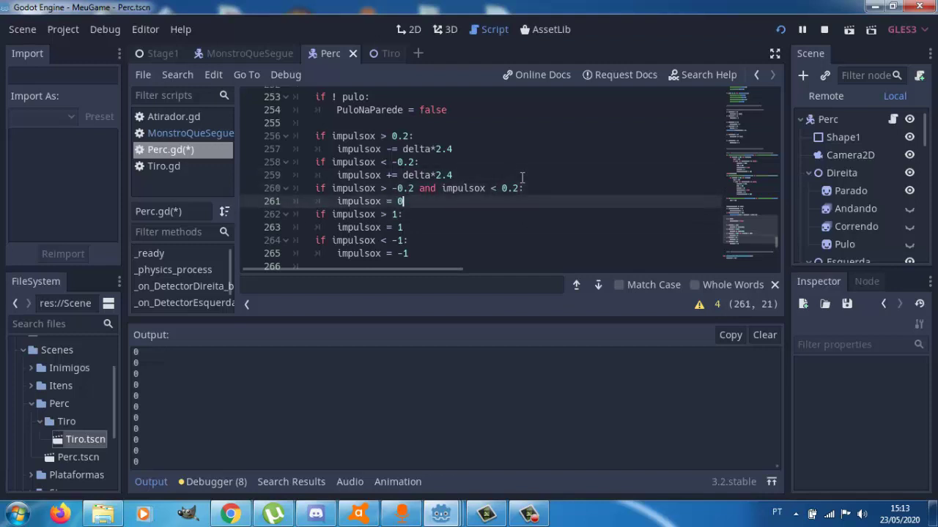
{"action": "key", "text": "Left"}
{"action": "key", "text": "Left"}
{"action": "key", "text": "Down"}
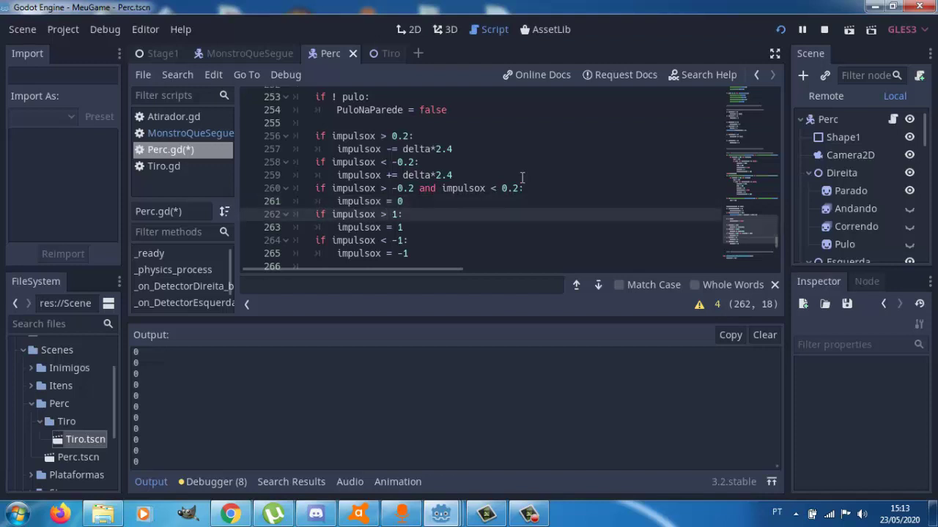
{"action": "key", "text": "Up"}
{"action": "key", "text": "Up"}
{"action": "key", "text": "Down"}
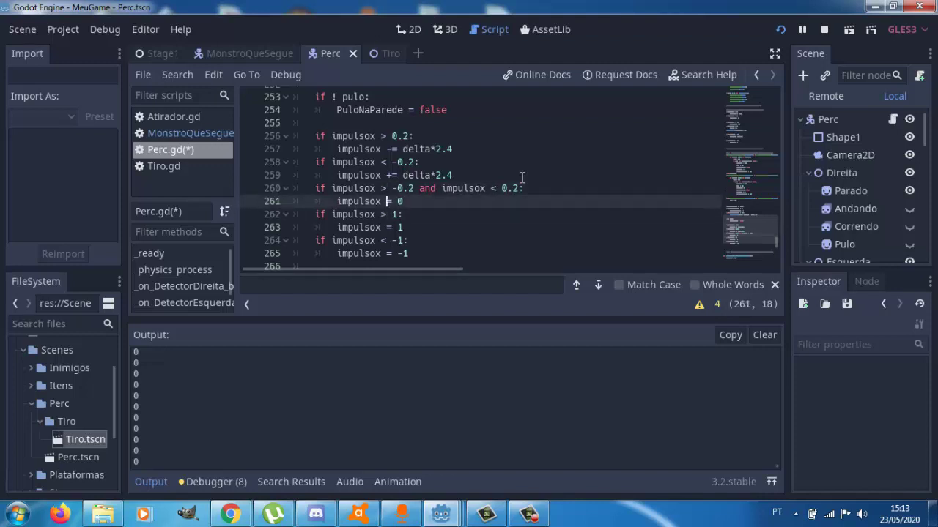
{"action": "key", "text": "Down"}
{"action": "key", "text": "Left"}
{"action": "key", "text": "Left"}
{"action": "key", "text": "Left"}
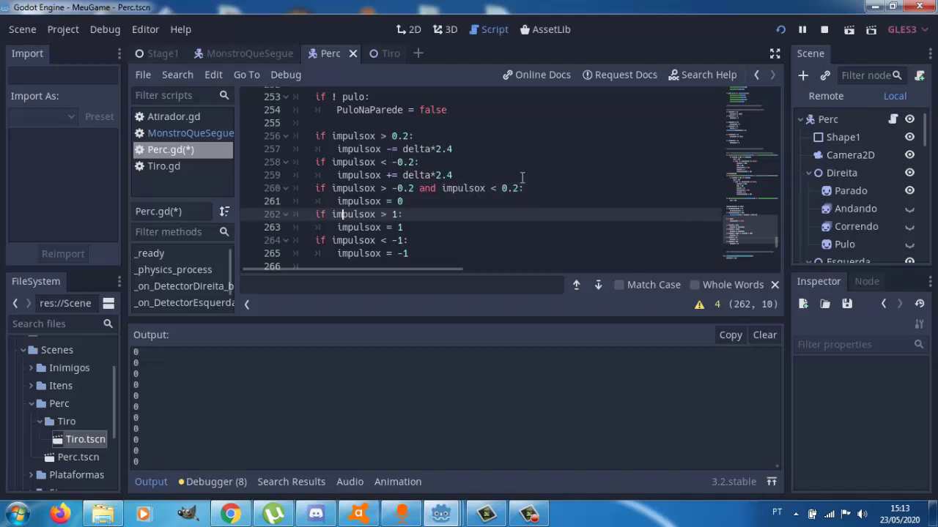
Review the impulsox = 1 clamp on line 263
{"action": "key", "text": "End"}
{"action": "key", "text": "Right"}
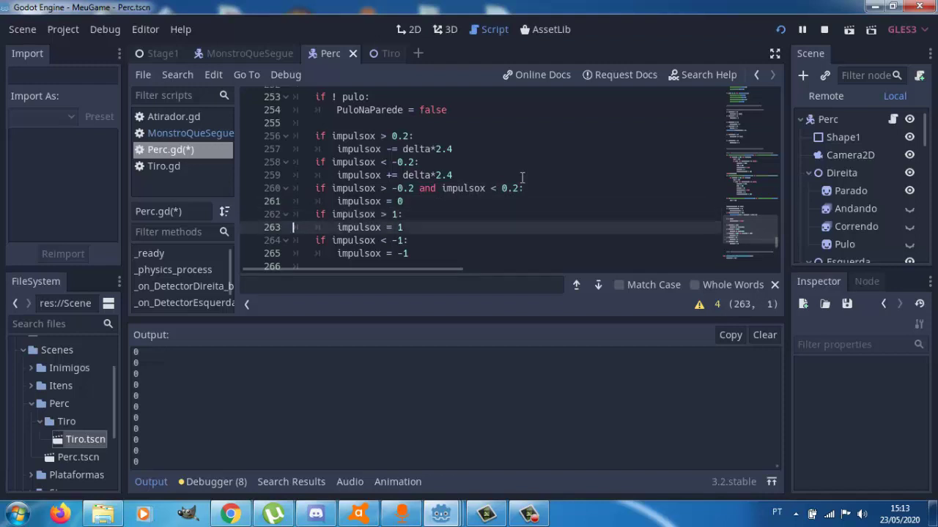
{"action": "key", "text": "Down"}
{"action": "key", "text": "Up"}
{"action": "key", "text": "Right"}
{"action": "key", "text": "Right"}
{"action": "key", "text": "Right"}
{"action": "key", "text": "Right"}
{"action": "key", "text": "Down"}
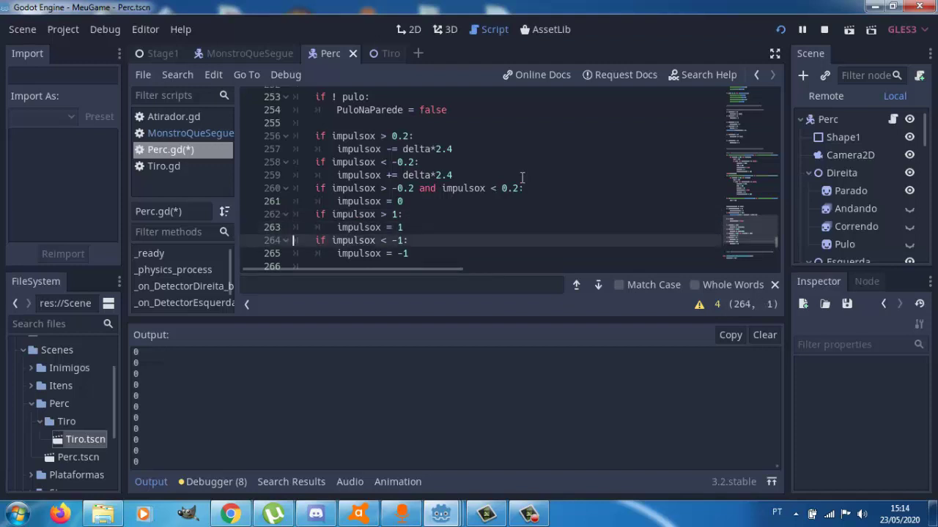
{"action": "key", "text": "Up"}
{"action": "key", "text": "Left"}
{"action": "key", "text": "Left"}
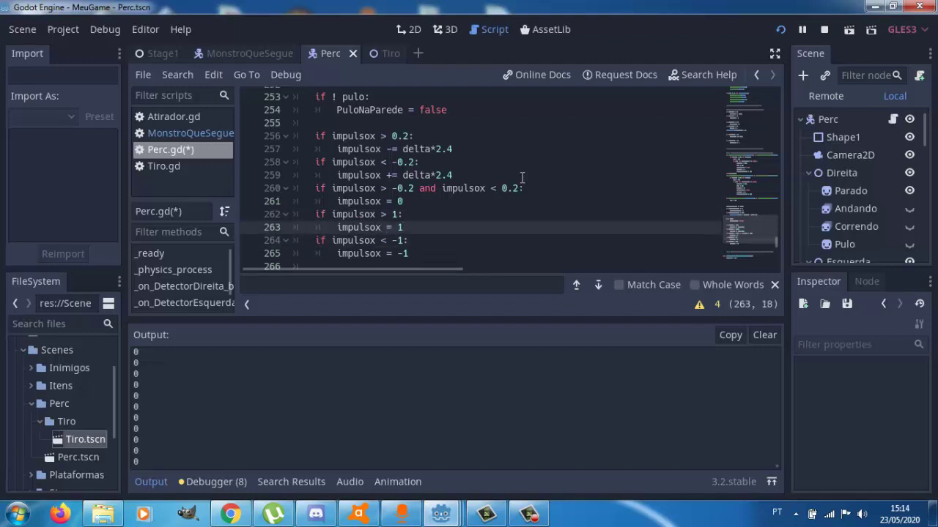
{"action": "key", "text": "Up"}
{"action": "key", "text": "Up"}
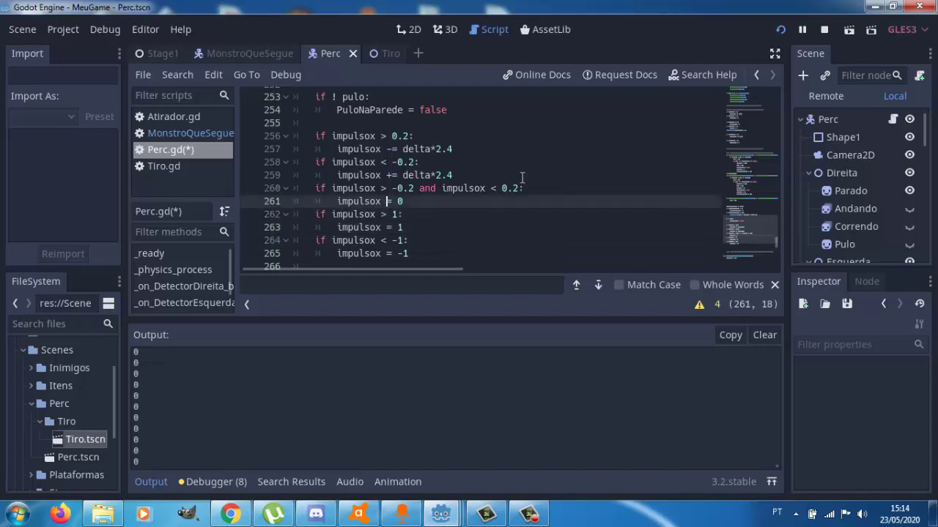
{"action": "key", "text": "Up"}
{"action": "key", "text": "Up"}
{"action": "key", "text": "Up"}
{"action": "key", "text": "Down"}
{"action": "key", "text": "Down"}
{"action": "key", "text": "Down"}
{"action": "key", "text": "Down"}
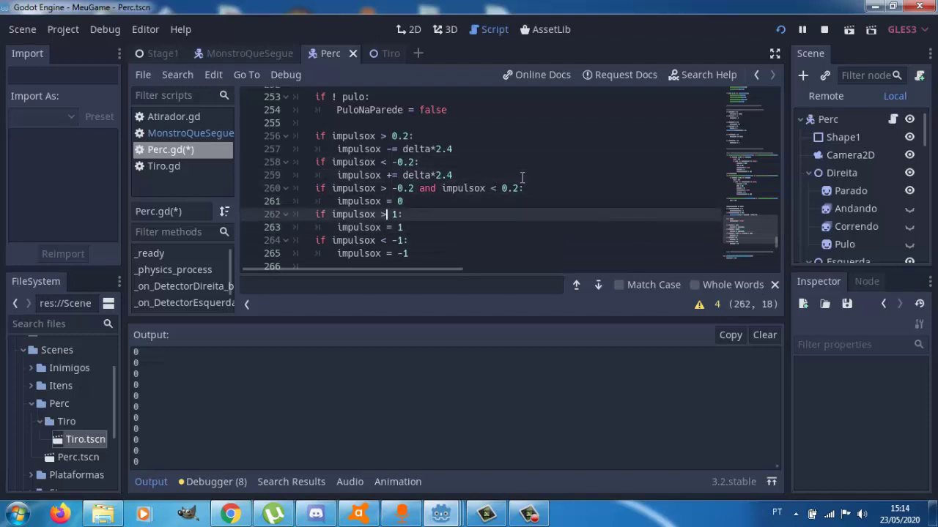
{"action": "key", "text": "Down"}
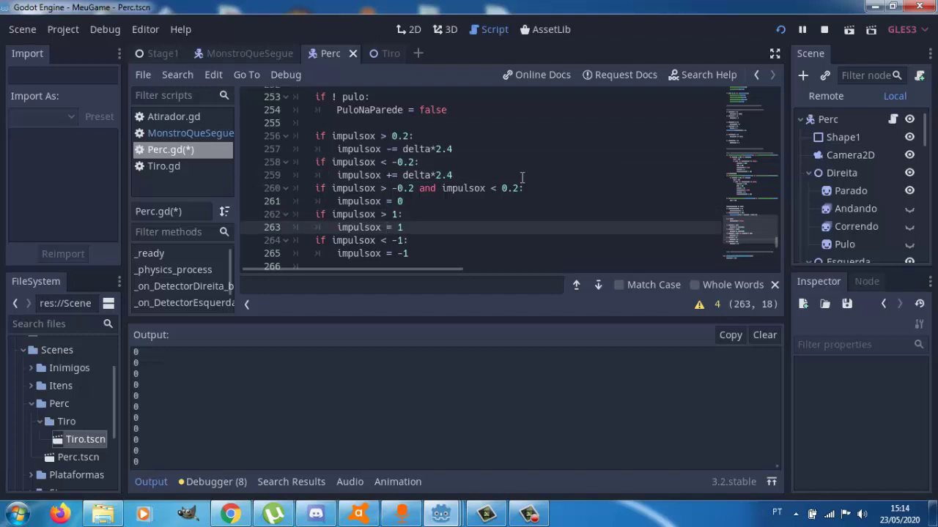
{"action": "key", "text": "Right"}
{"action": "key", "text": "Left"}
{"action": "key", "text": "Left"}
{"action": "key", "text": "Left"}
{"action": "key", "text": "Left"}
Add the missing colon to the impulsox < -1 condition on line 264
{"action": "key", "text": "Down"}
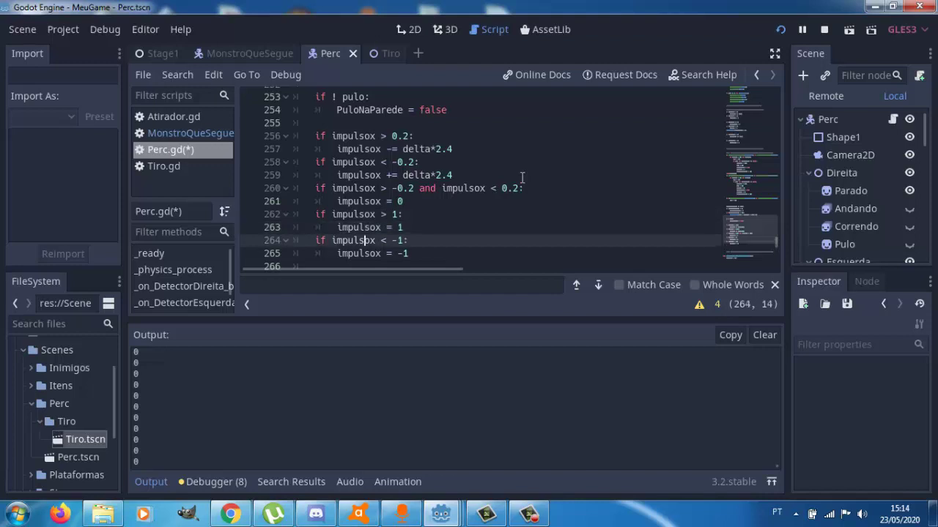
{"action": "key", "text": "Down"}
{"action": "key", "text": "Up"}
{"action": "key", "text": "Up"}
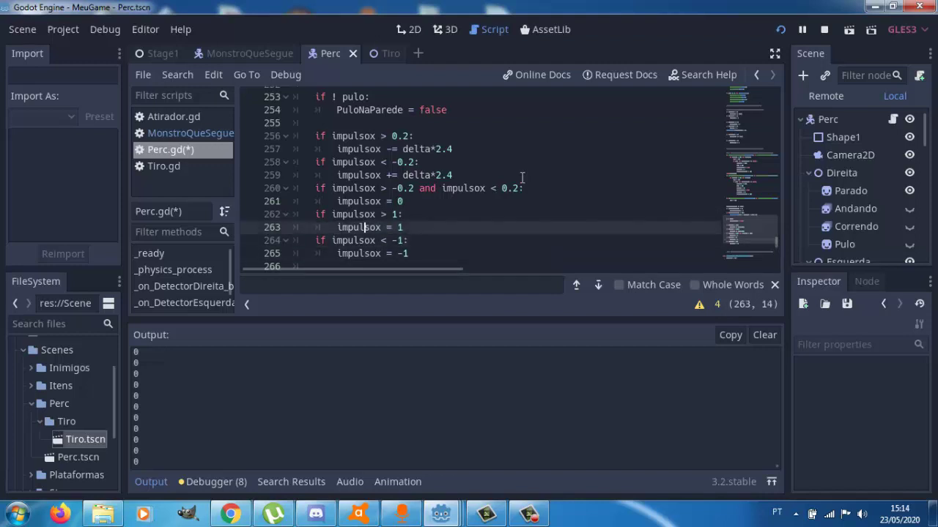
{"action": "key", "text": "Up"}
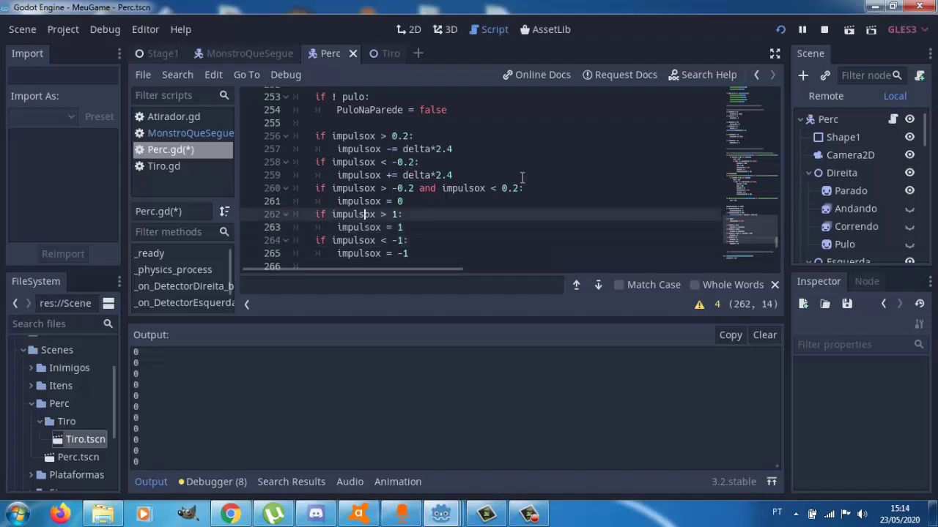
{"action": "key", "text": "Down"}
{"action": "key", "text": "Down"}
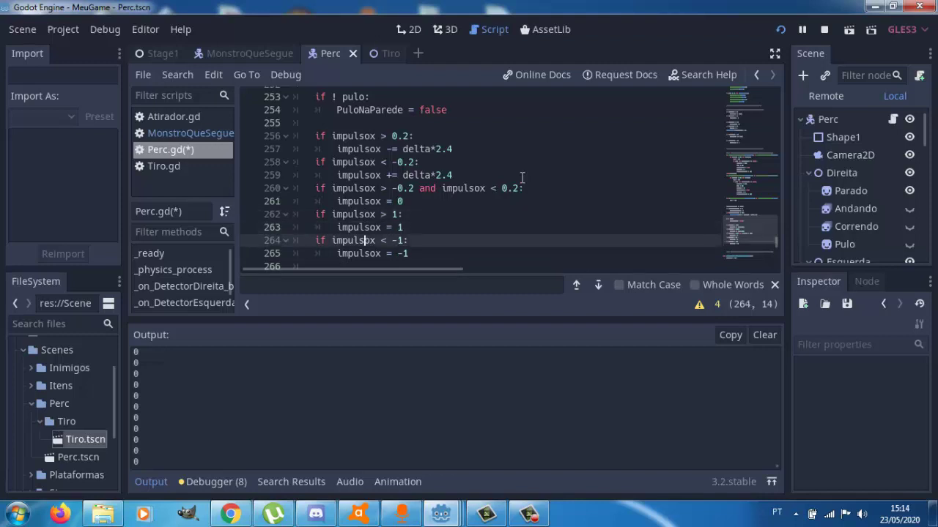
{"action": "key", "text": "Down"}
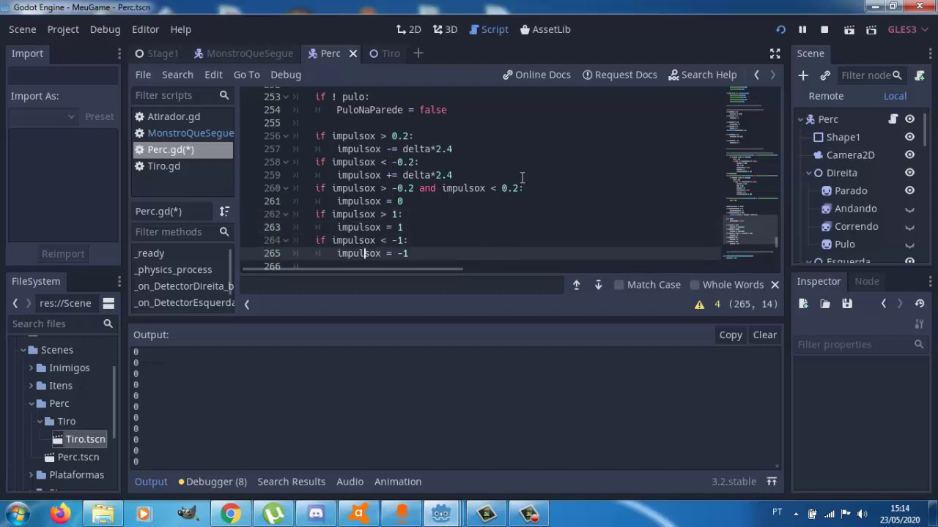
{"action": "scroll", "coordinate": [522, 177], "scroll_direction": "down", "scroll_amount": 1}
{"action": "key", "text": "Up"}
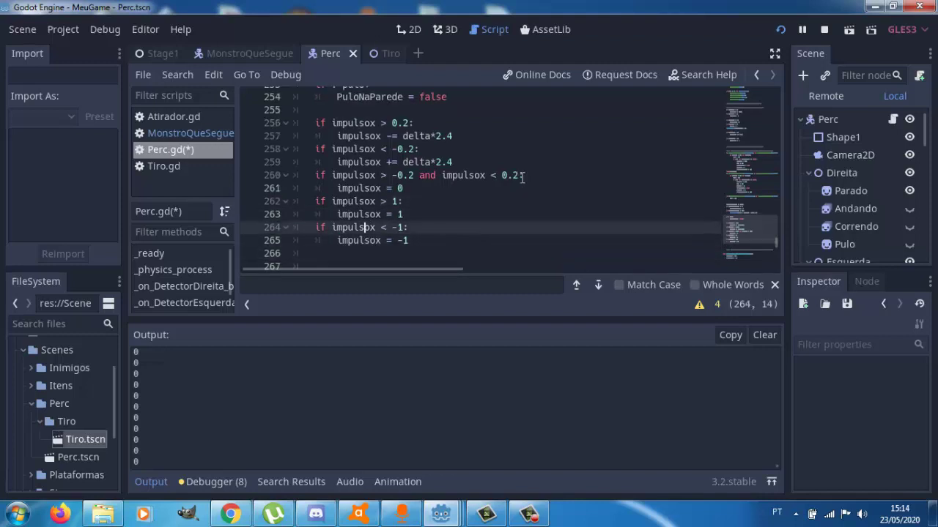
{"action": "key", "text": "Right"}
{"action": "key", "text": "Right"}
{"action": "type", "text": ":"}
{"action": "key", "text": "Down"}
Check the impulsox = -1 line, then move to the WALL JUMP section
{"action": "key", "text": "Left"}
{"action": "key", "text": "Left"}
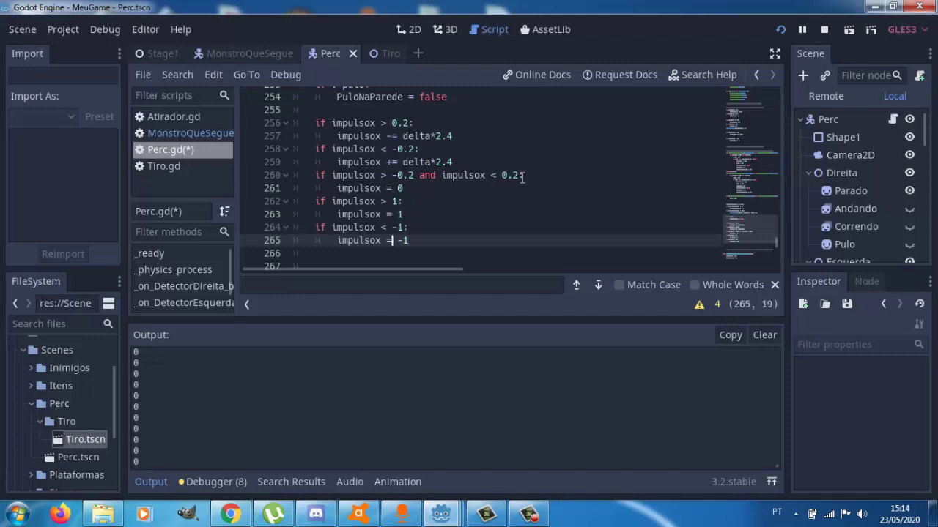
{"action": "key", "text": "Left"}
{"action": "key", "text": "Left"}
{"action": "key", "text": "Left"}
{"action": "key", "text": "Right"}
{"action": "key", "text": "Right"}
{"action": "key", "text": "Right"}
{"action": "key", "text": "Right"}
{"action": "key", "text": "Down"}
{"action": "key", "text": "Down"}
{"action": "key", "text": "Down"}
{"action": "key", "text": "Down"}
{"action": "key", "text": "Down"}
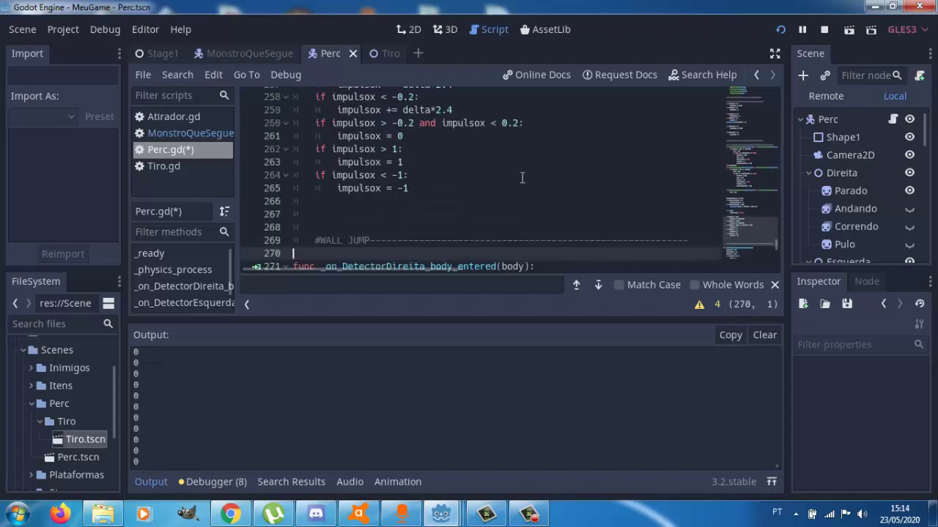
{"action": "key", "text": "Down"}
{"action": "key", "text": "Up"}
{"action": "key", "text": "Up"}
{"action": "key", "text": "Up"}
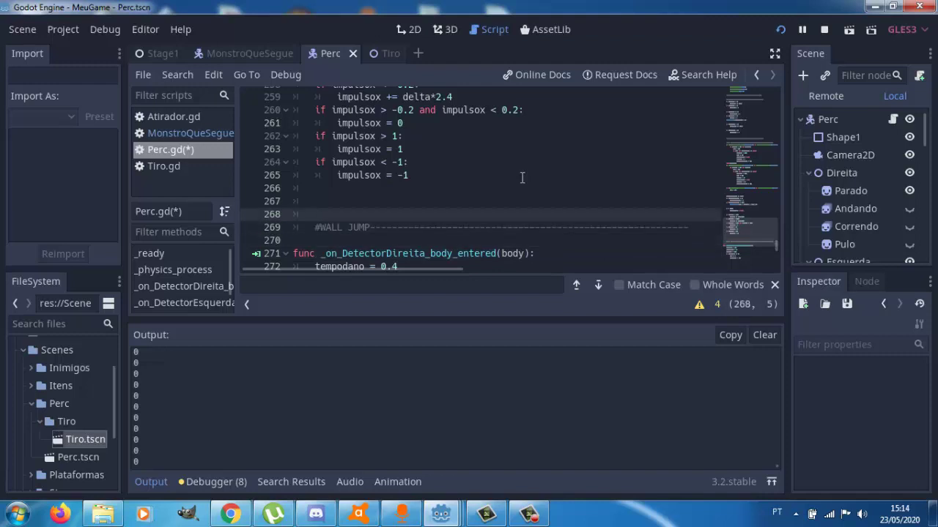
{"action": "key", "text": "Down"}
{"action": "key", "text": "Down"}
{"action": "key", "text": "Down"}
{"action": "key", "text": "Up"}
{"action": "key", "text": "Up"}
{"action": "key", "text": "Up"}
{"action": "key", "text": "Up"}
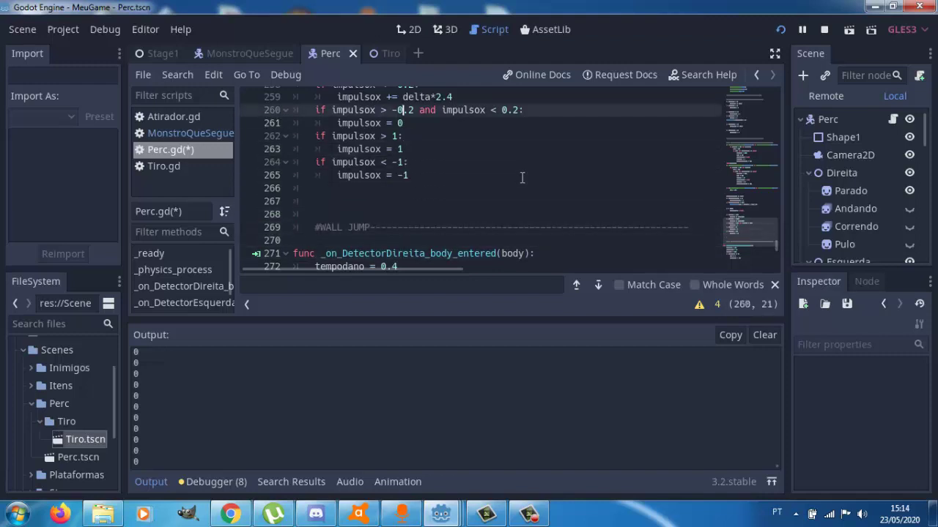
{"action": "key", "text": "Up"}
{"action": "key", "text": "Up"}
{"action": "key", "text": "Up"}
{"action": "key", "text": "Up"}
{"action": "key", "text": "Up"}
{"action": "key", "text": "Up"}
{"action": "key", "text": "Up"}
{"action": "key", "text": "Up"}
{"action": "key", "text": "Up"}
{"action": "key", "text": "Up"}
{"action": "key", "text": "Up"}
{"action": "key", "text": "Up"}
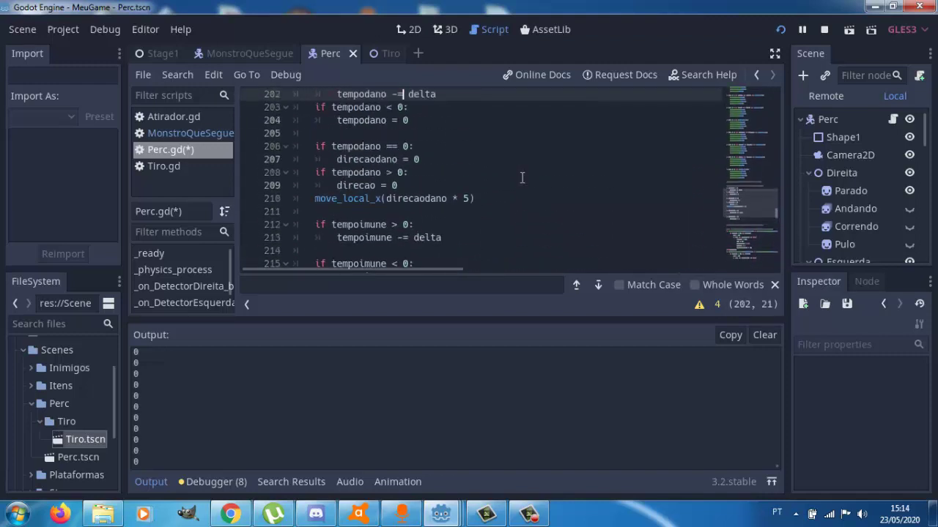
{"action": "key", "text": "Up"}
{"action": "key", "text": "Up"}
{"action": "key", "text": "Up"}
{"action": "key", "text": "Up"}
{"action": "key", "text": "Up"}
{"action": "key", "text": "Up"}
{"action": "key", "text": "Up"}
{"action": "key", "text": "Up"}
{"action": "key", "text": "Up"}
{"action": "key", "text": "Up"}
{"action": "key", "text": "Up"}
{"action": "key", "text": "Up"}
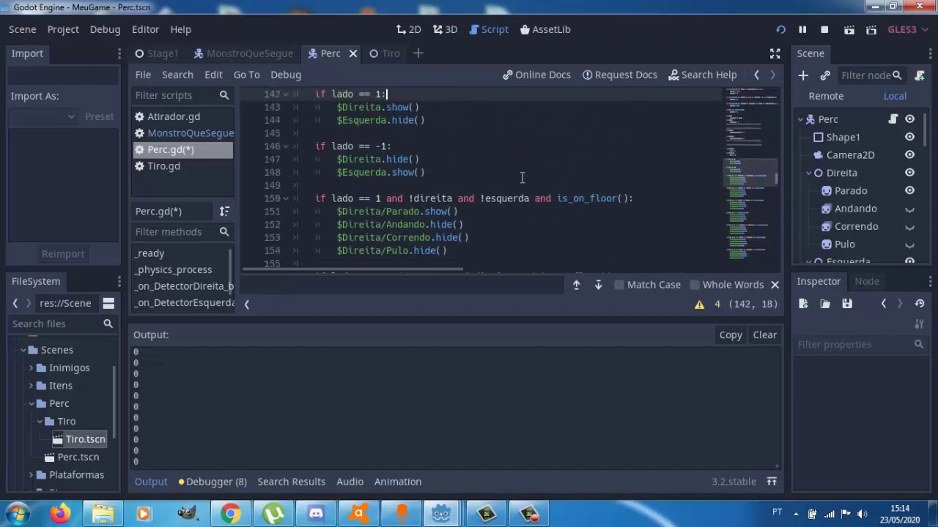
{"action": "key", "text": "Up"}
{"action": "key", "text": "Up"}
{"action": "key", "text": "Up"}
{"action": "key", "text": "Up"}
{"action": "key", "text": "Up"}
{"action": "key", "text": "Up"}
{"action": "key", "text": "Up"}
{"action": "key", "text": "Up"}
{"action": "key", "text": "Up"}
{"action": "key", "text": "Up"}
{"action": "key", "text": "Up"}
{"action": "key", "text": "Up"}
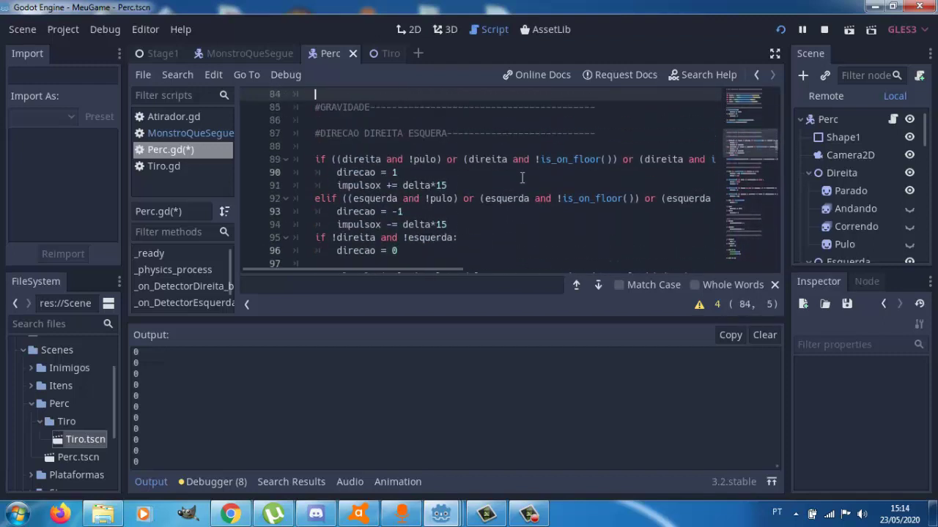
{"action": "key", "text": "Up"}
{"action": "key", "text": "Up"}
{"action": "key", "text": "Up"}
{"action": "key", "text": "Down"}
{"action": "key", "text": "Down"}
{"action": "key", "text": "Down"}
{"action": "key", "text": "Down"}
{"action": "key", "text": "Down"}
{"action": "key", "text": "Down"}
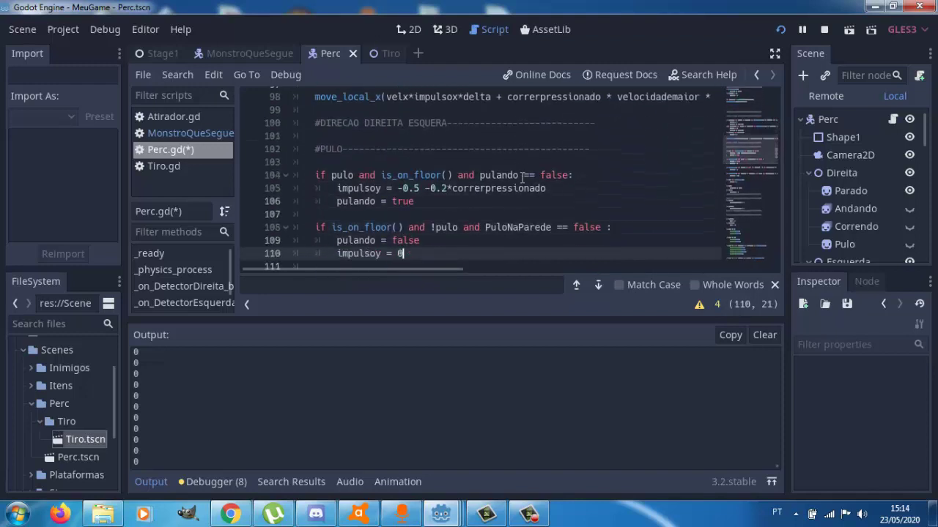
{"action": "key", "text": "Down"}
{"action": "key", "text": "Down"}
{"action": "key", "text": "Down"}
{"action": "key", "text": "Up"}
{"action": "key", "text": "Up"}
{"action": "key", "text": "Up"}
{"action": "key", "text": "Up"}
{"action": "key", "text": "Up"}
{"action": "key", "text": "Up"}
{"action": "key", "text": "Up"}
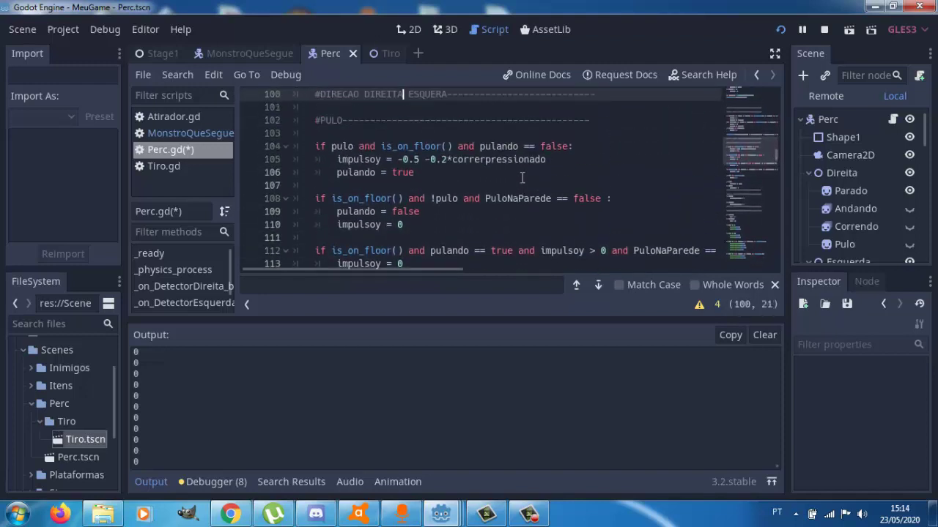
{"action": "key", "text": "Up"}
{"action": "key", "text": "Up"}
{"action": "key", "text": "Up"}
{"action": "key", "text": "Up"}
{"action": "key", "text": "Up"}
{"action": "key", "text": "Up"}
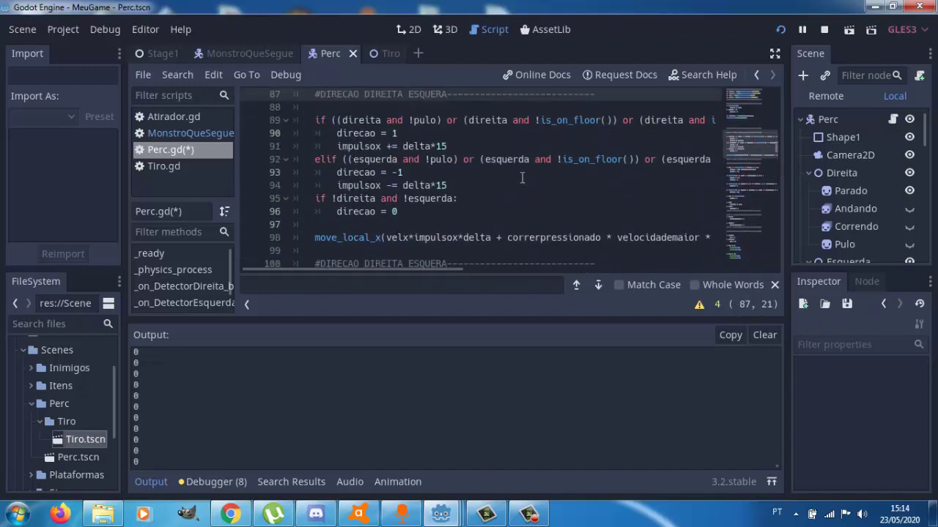
{"action": "key", "text": "Up"}
{"action": "key", "text": "Down"}
{"action": "key", "text": "Down"}
{"action": "key", "text": "Down"}
{"action": "key", "text": "Down"}
{"action": "key", "text": "Down"}
{"action": "key", "text": "Down"}
{"action": "key", "text": "Up"}
{"action": "key", "text": "Right"}
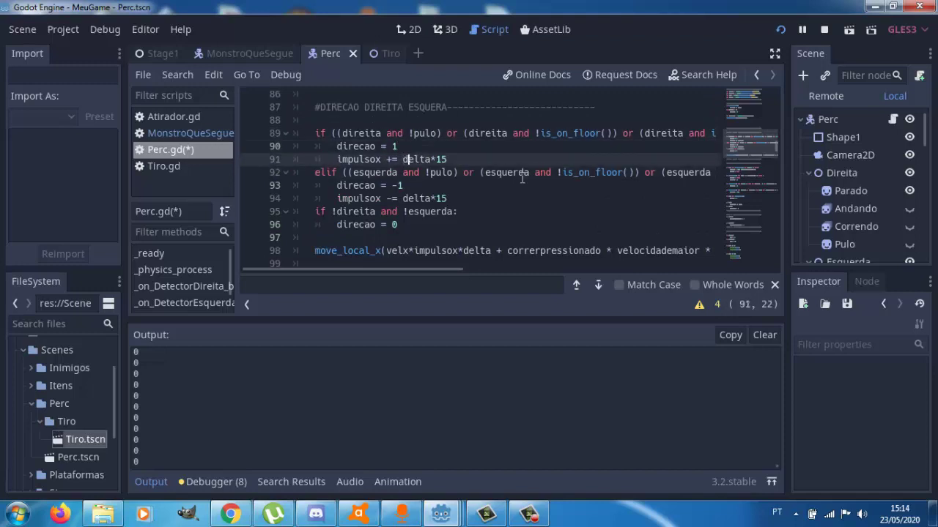
{"action": "key", "text": "Down"}
{"action": "key", "text": "Down"}
{"action": "key", "text": "Down"}
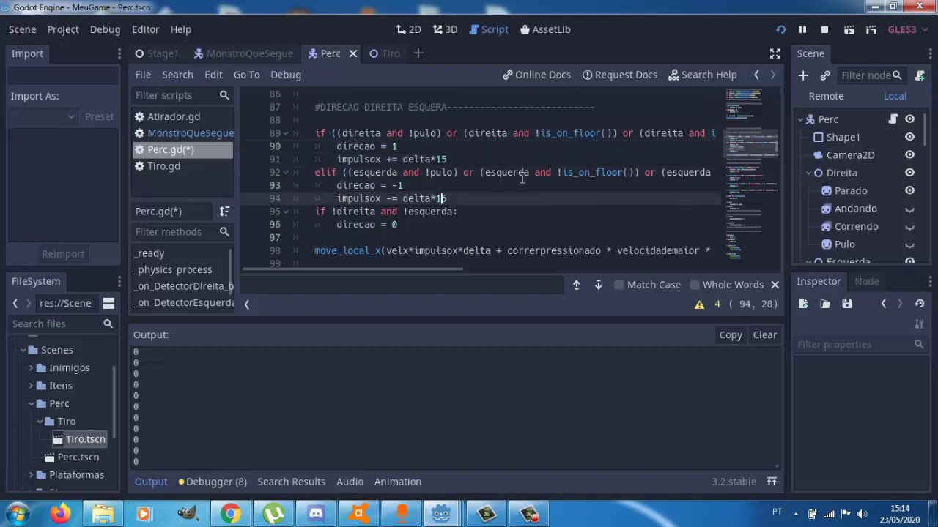
{"action": "key", "text": "Up"}
{"action": "key", "text": "Up"}
{"action": "key", "text": "Up"}
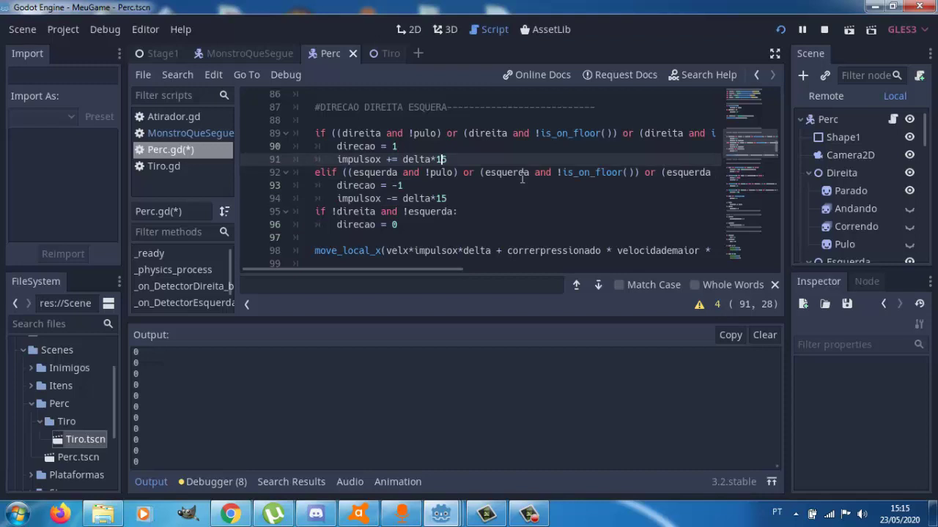
Launch the game, walk left, jump against the tall pillar and fire a shot
{"action": "left_click", "coordinate": [780, 27]}
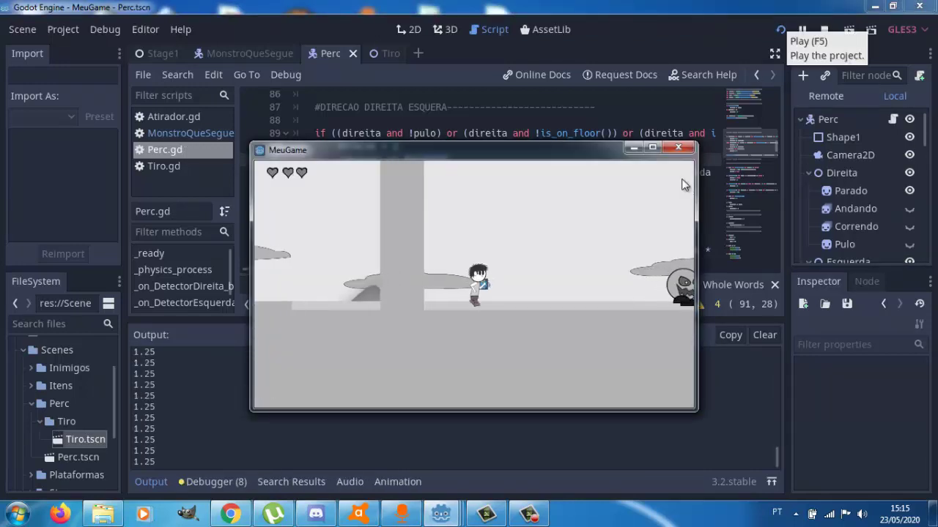
{"action": "key", "text": "Left"}
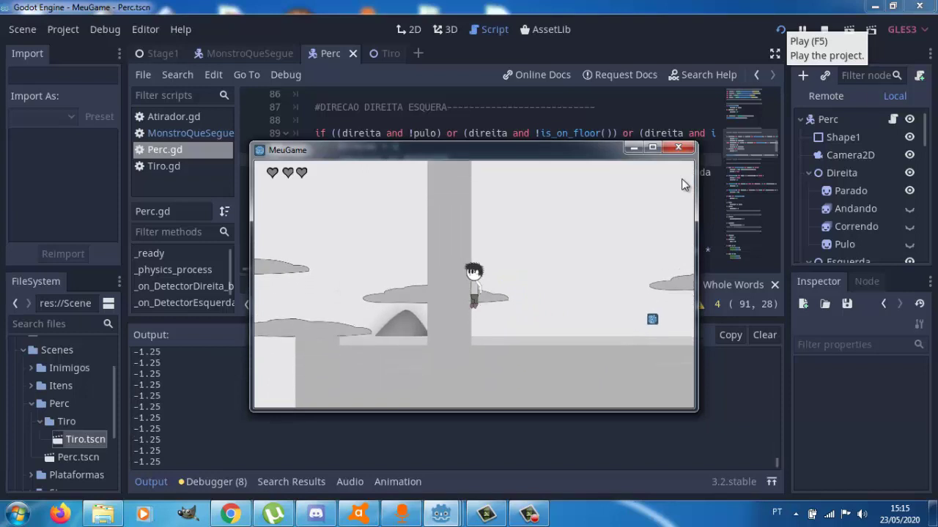
{"action": "key", "text": "Up"}
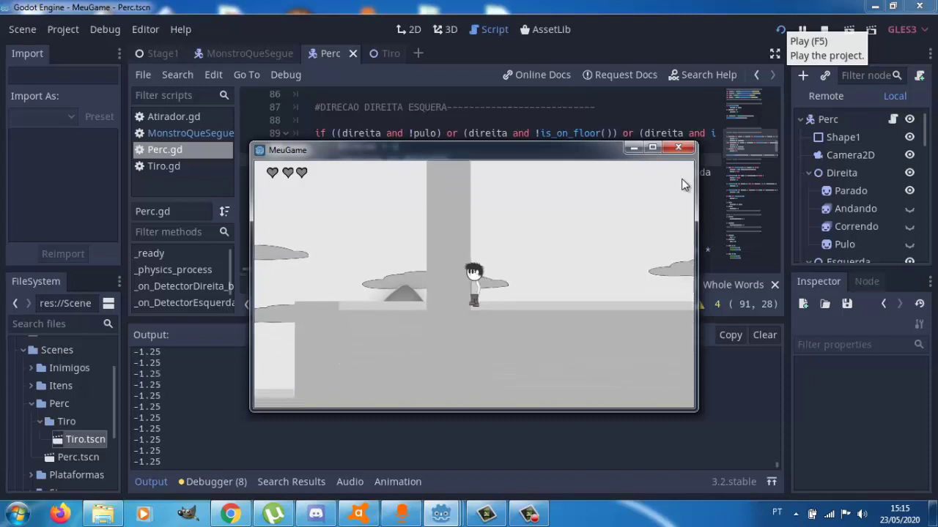
{"action": "key", "text": "space"}
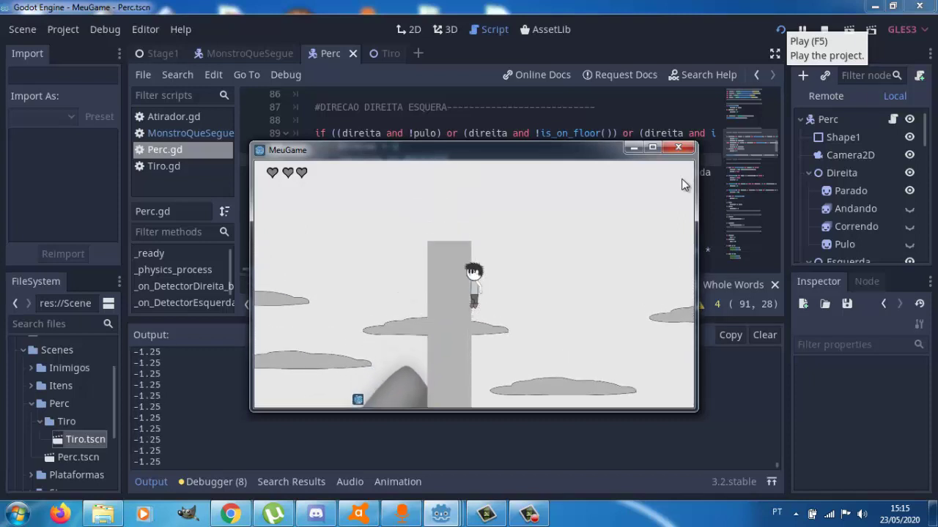
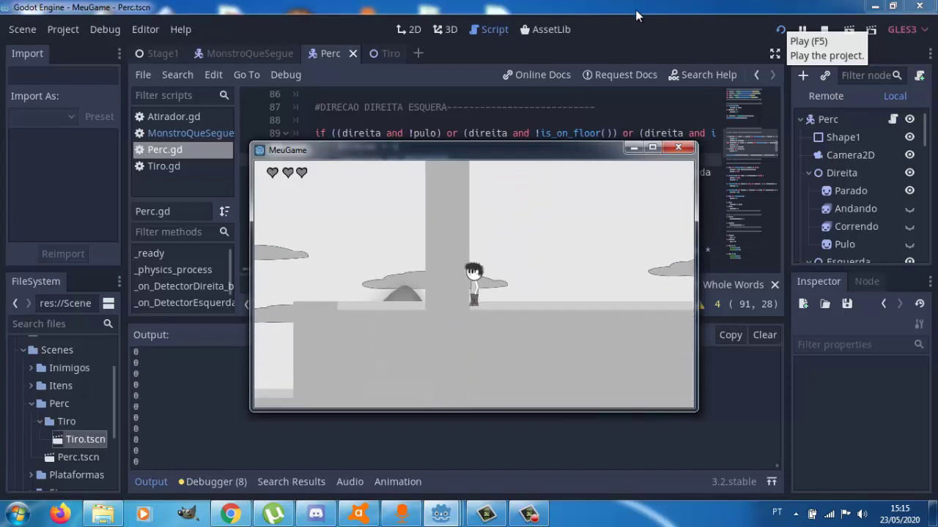
Close the game and change both acceleration multipliers on lines 91 and 94 to delta*13
{"action": "key", "text": "alt+F4"}
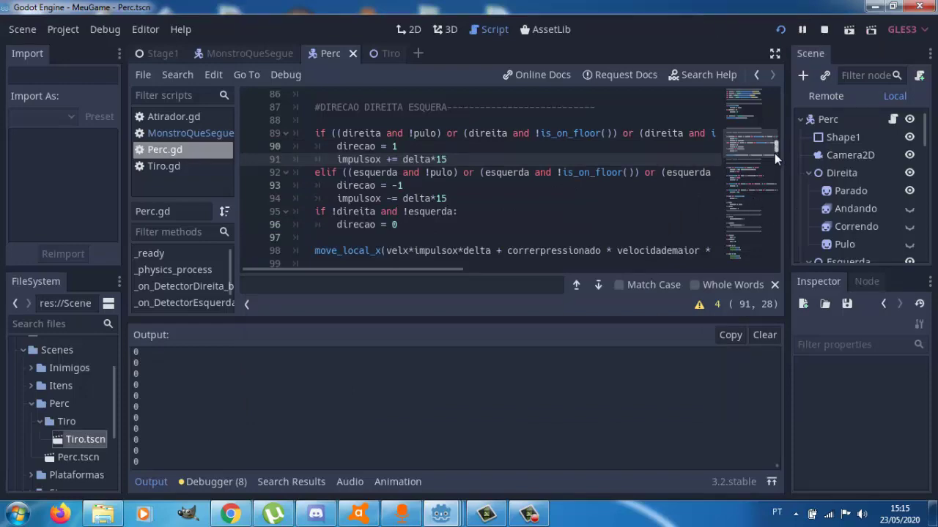
{"action": "left_click_drag", "start_coordinate": [774, 153], "coordinate": [772, 144]}
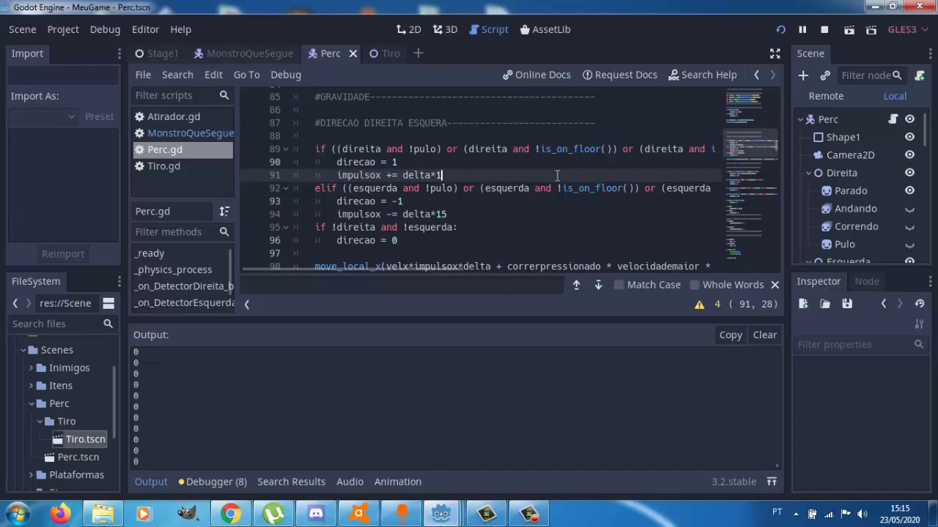
{"action": "type", "text": "3"}
{"action": "key", "text": "Down"}
{"action": "key", "text": "Down"}
{"action": "key", "text": "Down"}
{"action": "key", "text": "BackSpace"}
{"action": "key", "text": "BackSpace"}
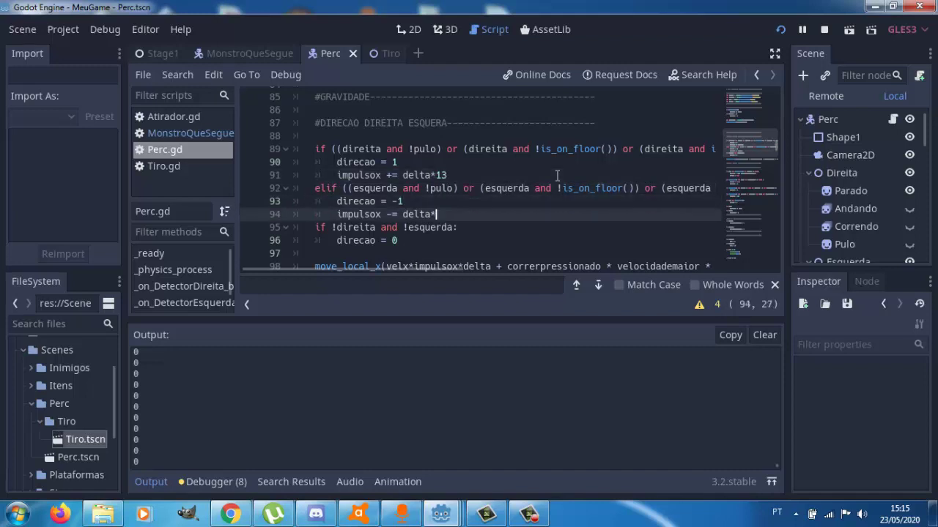
{"action": "type", "text": "13"}
Run the platformer, fire a projectile and walk the character right and left
{"action": "left_click", "coordinate": [782, 30]}
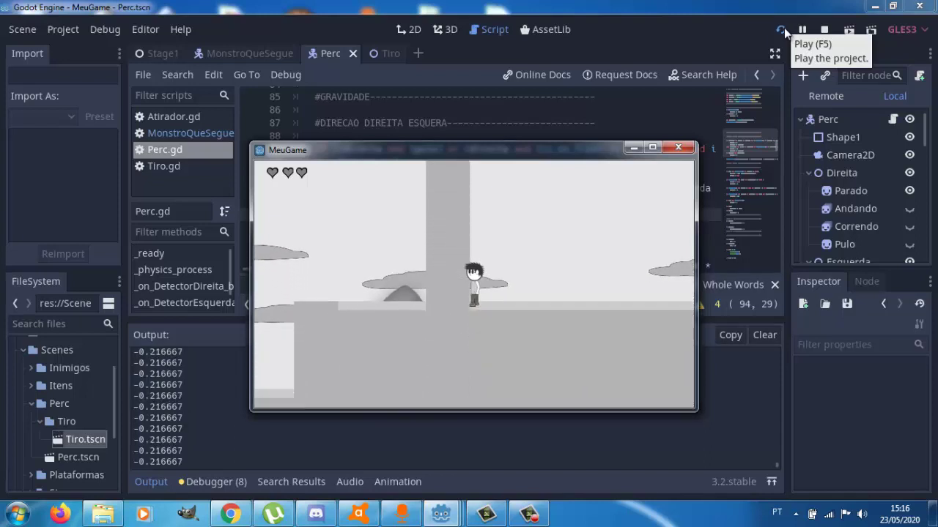
{"action": "key", "text": "x"}
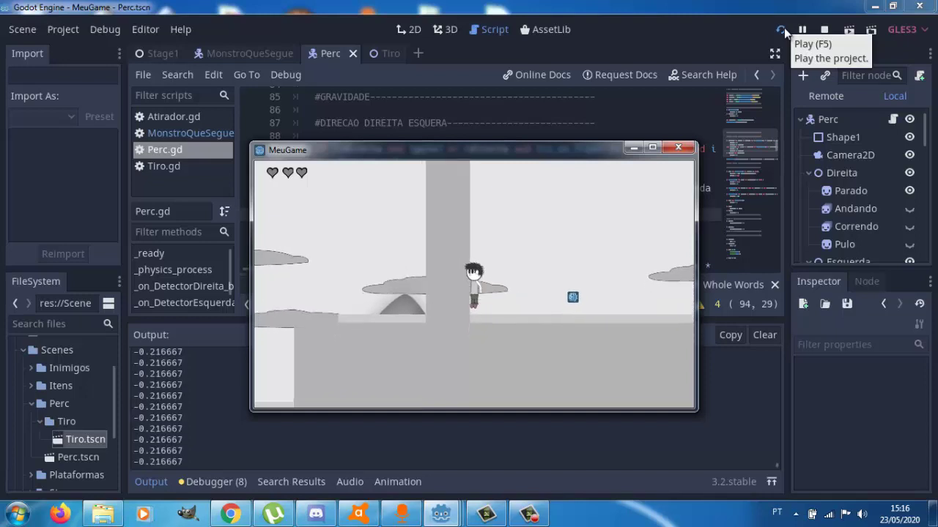
{"action": "key", "text": "Right"}
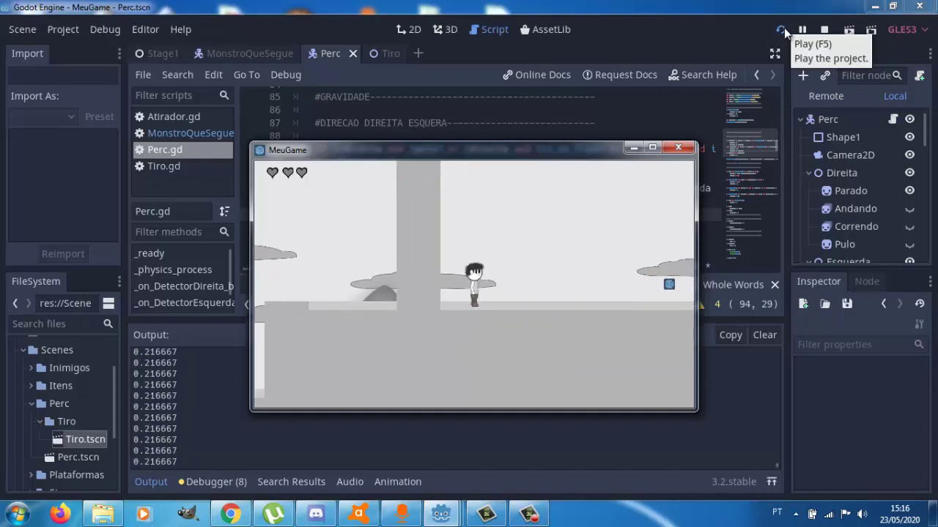
{"action": "key", "text": "Left"}
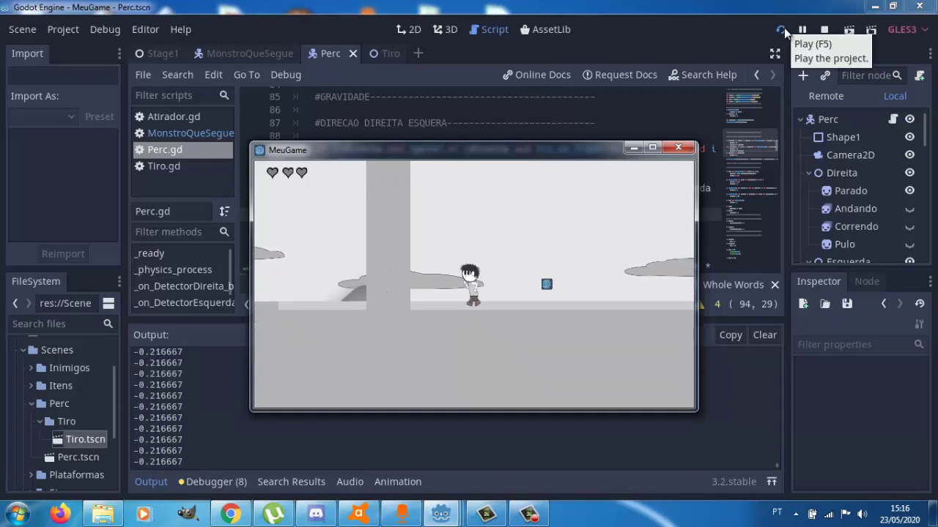
Set both multipliers to delta*14, test walking right and left, then stop the game
{"action": "left_click", "coordinate": [678, 5]}
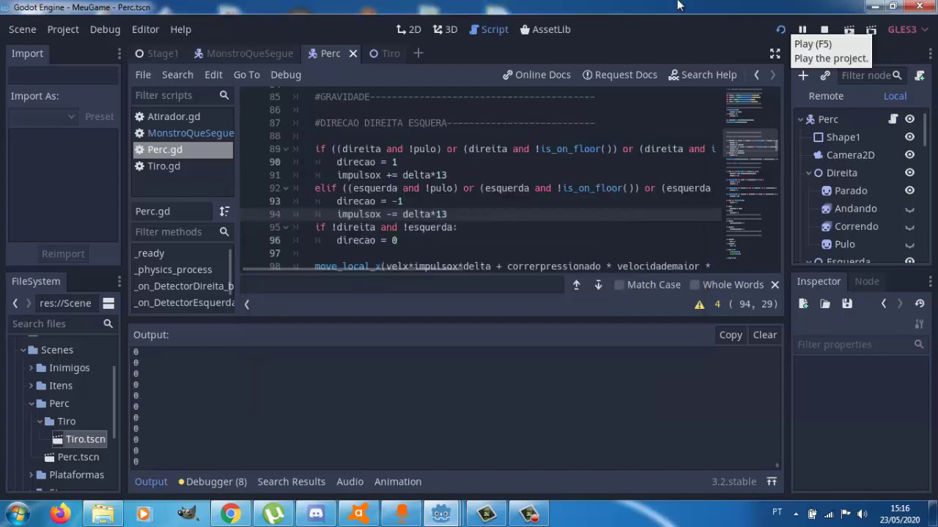
{"action": "left_click", "coordinate": [477, 176]}
{"action": "type", "text": "4"}
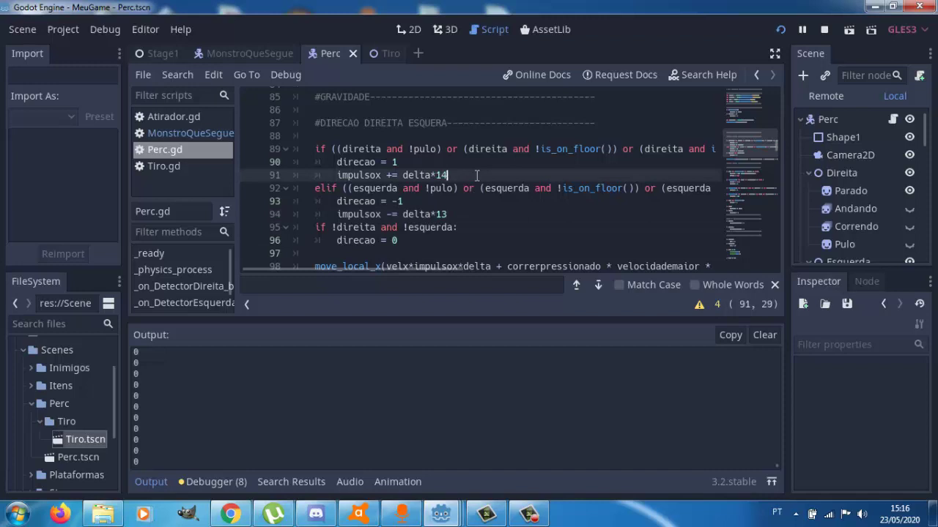
{"action": "key", "text": "Down"}
{"action": "key", "text": "Down"}
{"action": "key", "text": "Down"}
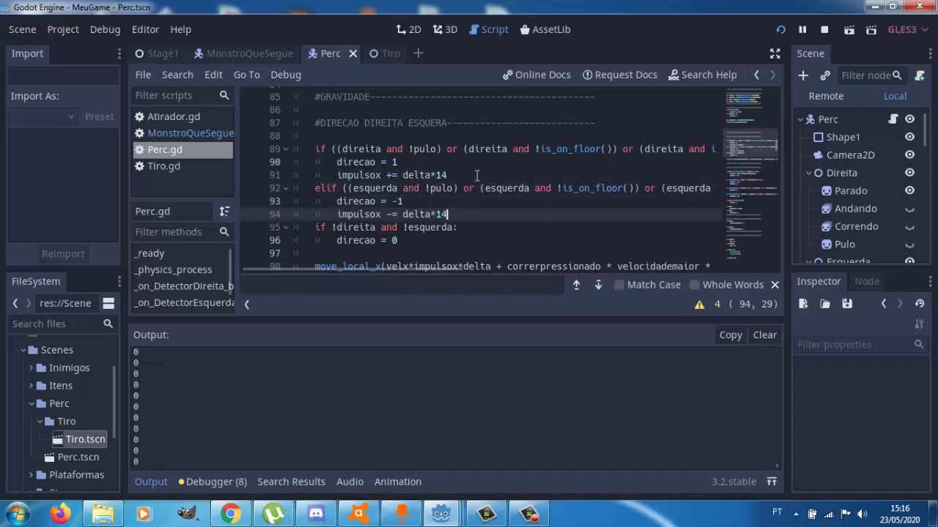
{"action": "left_click", "coordinate": [779, 27]}
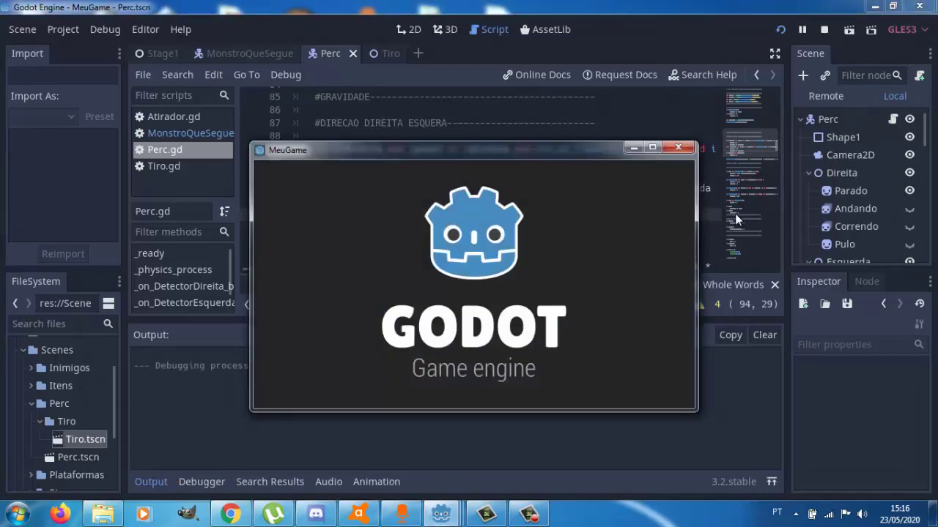
{"action": "key", "text": "Right"}
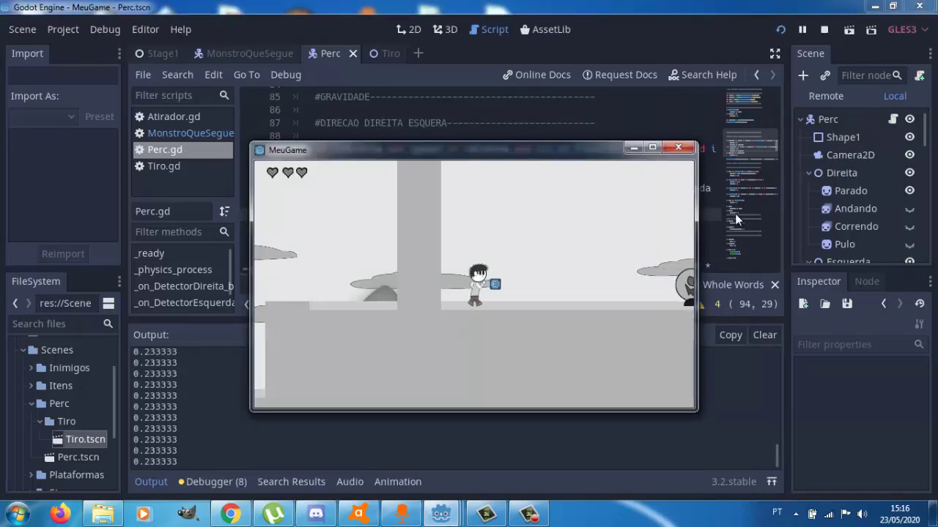
{"action": "key", "text": "Left"}
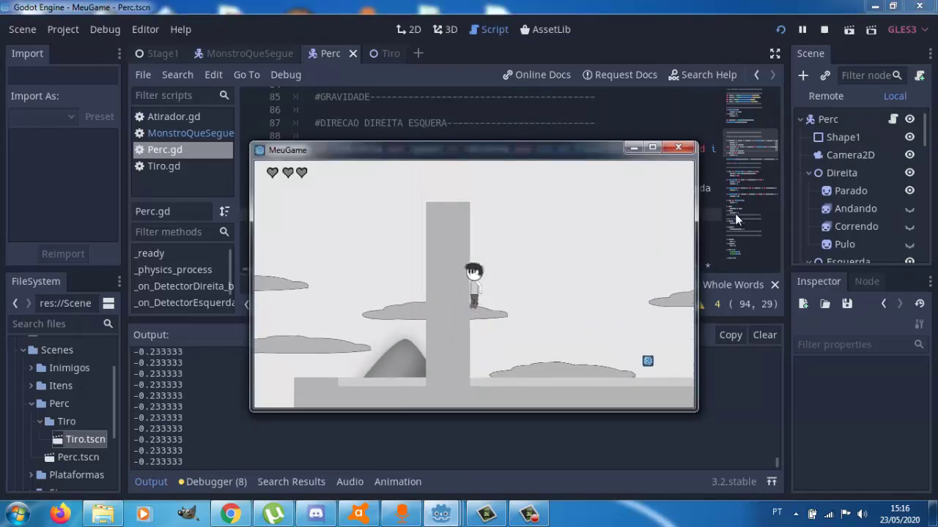
{"action": "left_click", "coordinate": [826, 32]}
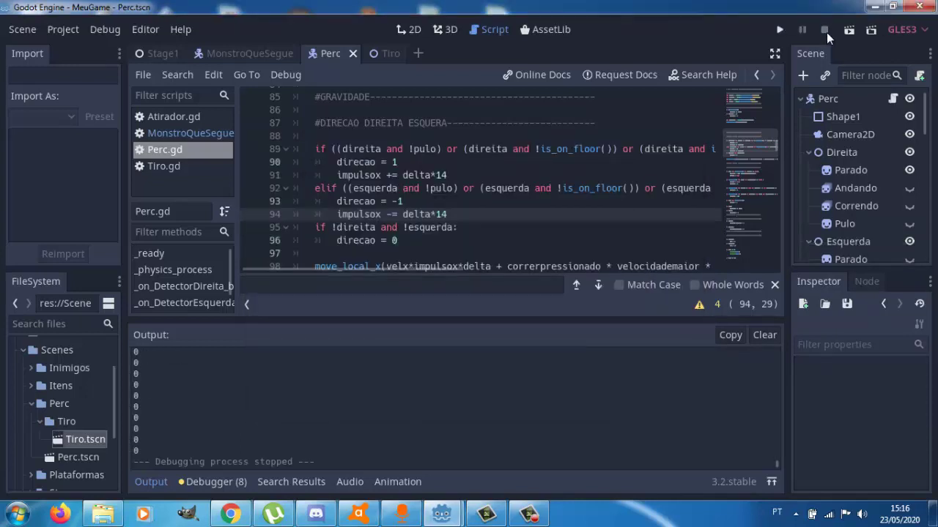
Raise lines 91 and 94 to delta*14.5 and relaunch the game
{"action": "left_click", "coordinate": [457, 178]}
{"action": "key", "text": "Down"}
{"action": "key", "text": "Down"}
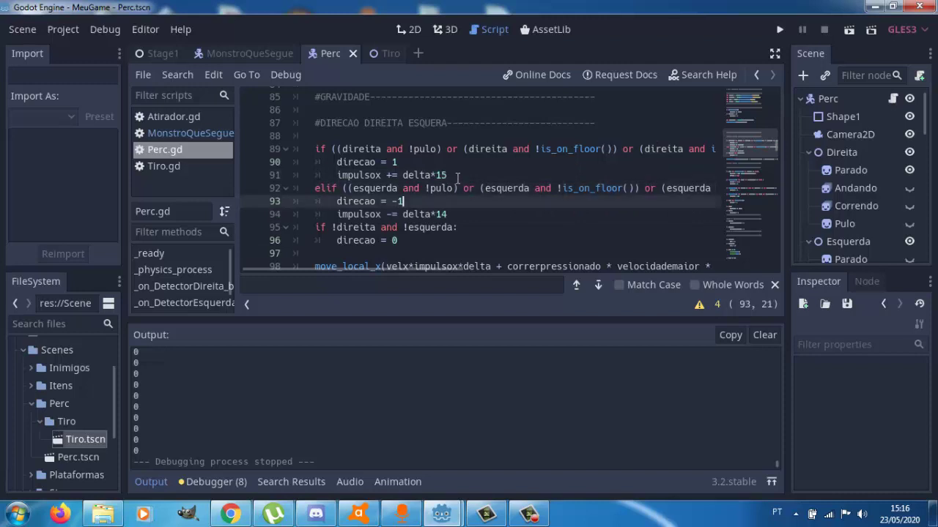
{"action": "key", "text": "Down"}
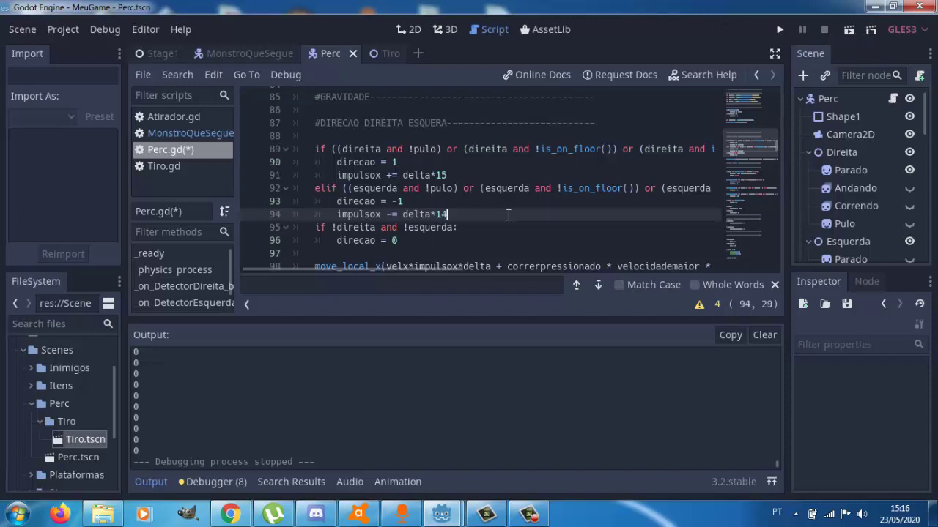
{"action": "key", "text": "Up"}
{"action": "key", "text": "Up"}
{"action": "key", "text": "Up"}
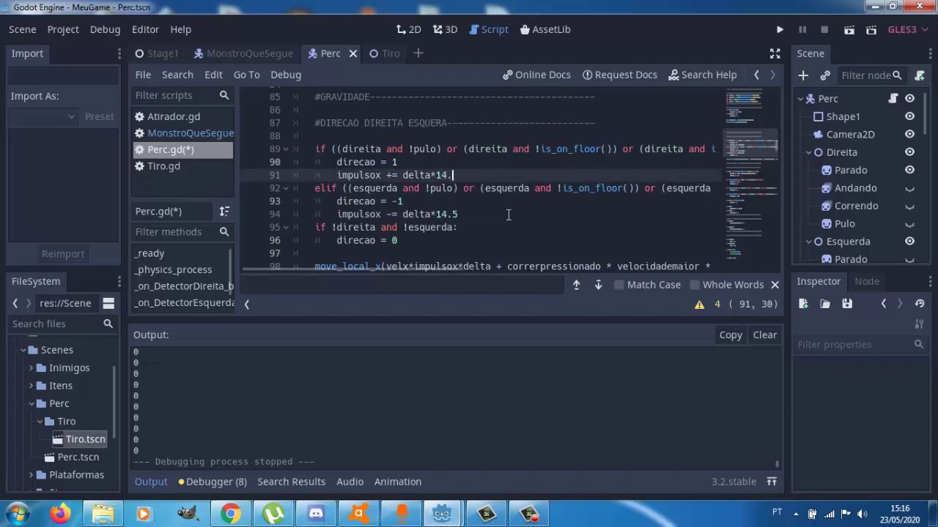
{"action": "left_click", "coordinate": [778, 32]}
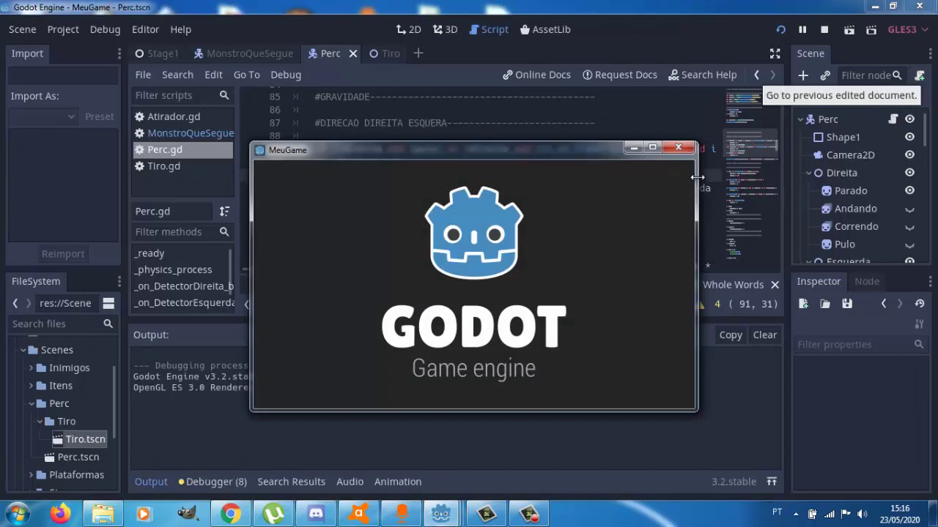
Run and jump the character across the clouds and beside the pillar, then stop the game
{"action": "key", "text": "Right"}
{"action": "key", "text": "Left"}
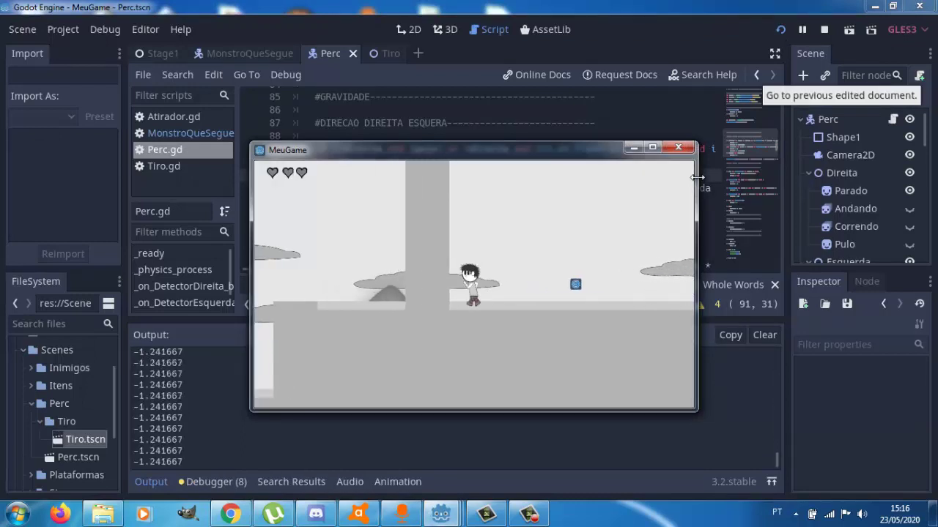
{"action": "key", "text": "Up"}
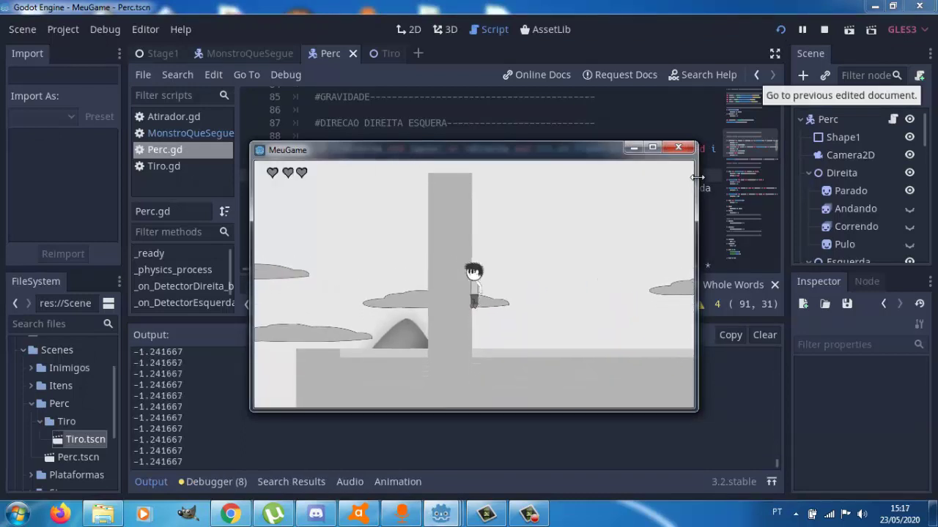
{"action": "key", "text": "Up"}
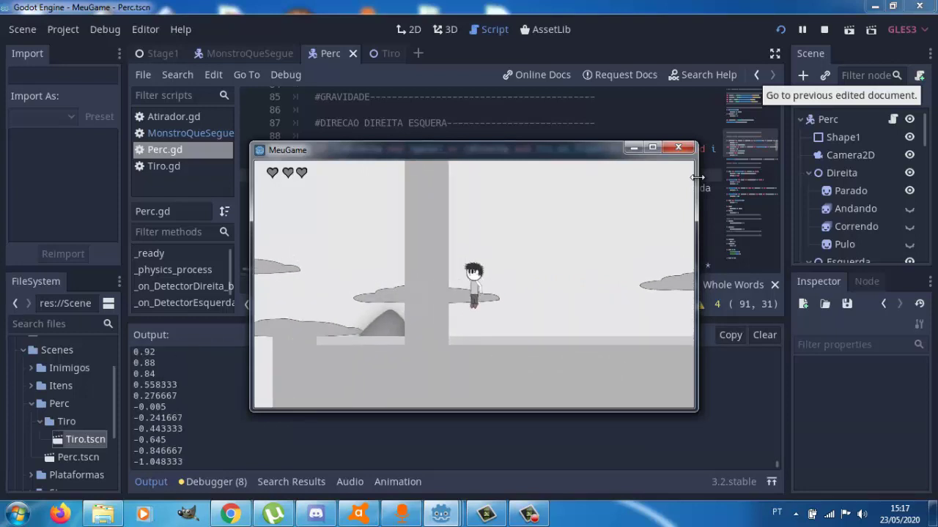
{"action": "key", "text": "Up"}
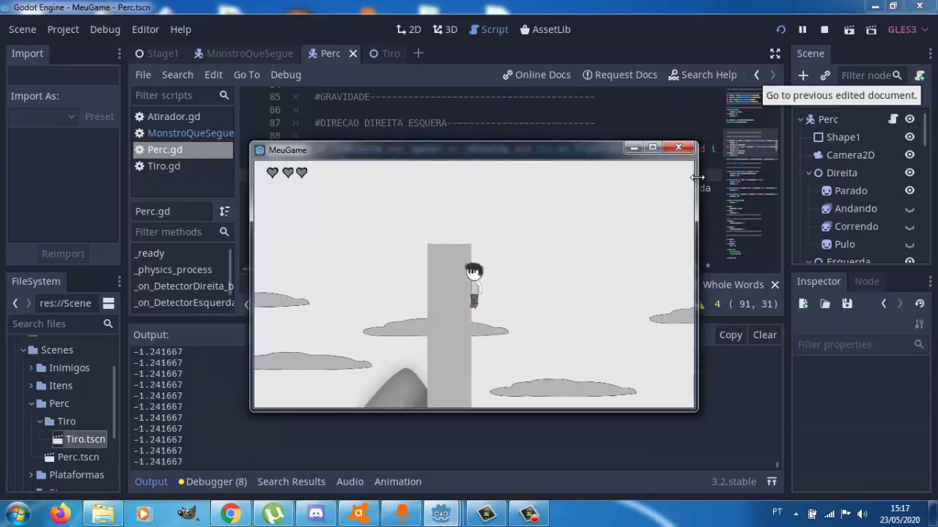
{"action": "key", "text": "Right"}
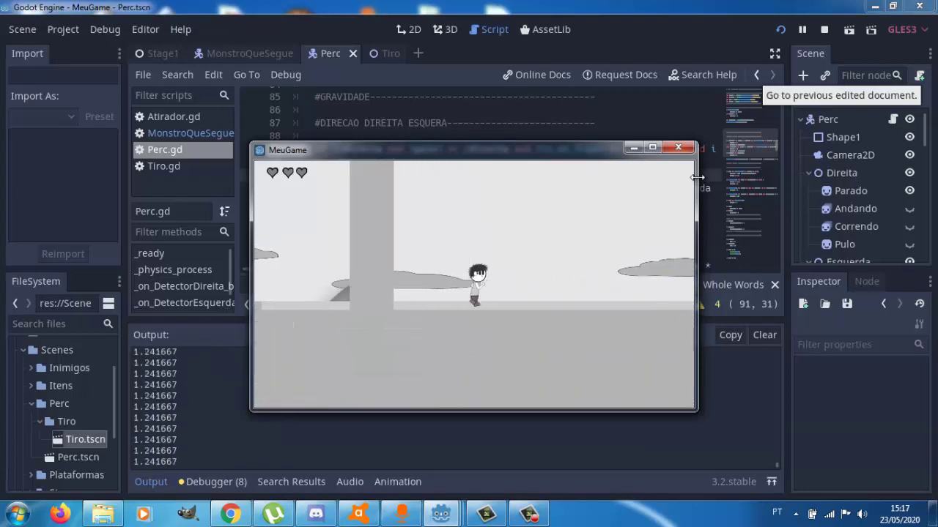
{"action": "key", "text": "Left"}
{"action": "key", "text": "Up"}
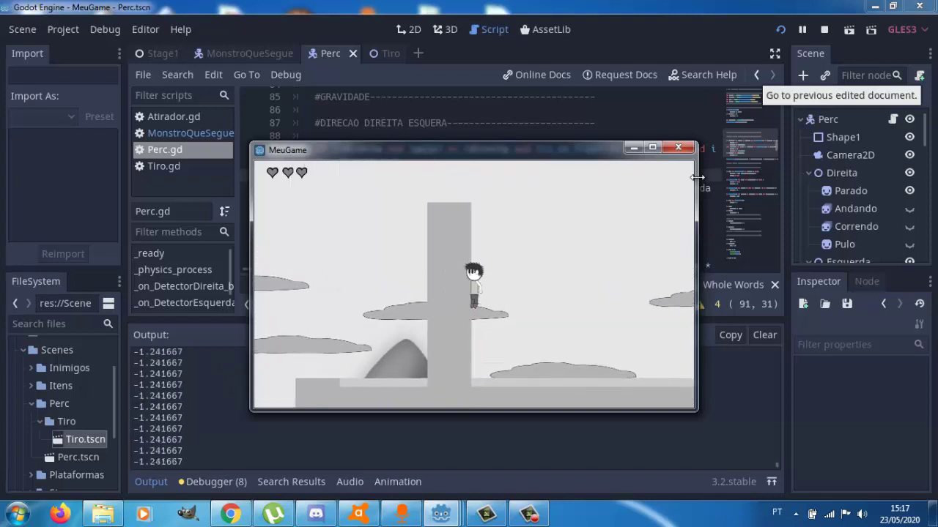
{"action": "key", "text": "Down"}
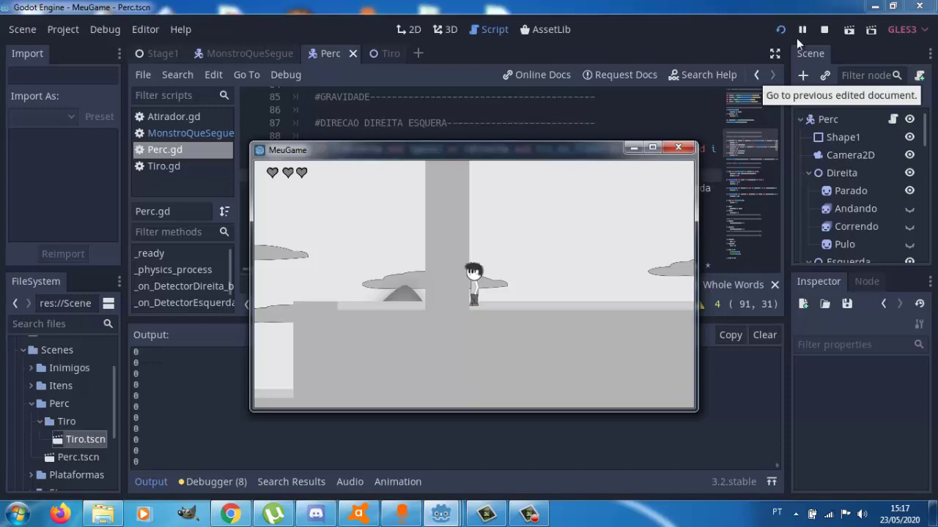
{"action": "left_click", "coordinate": [825, 28]}
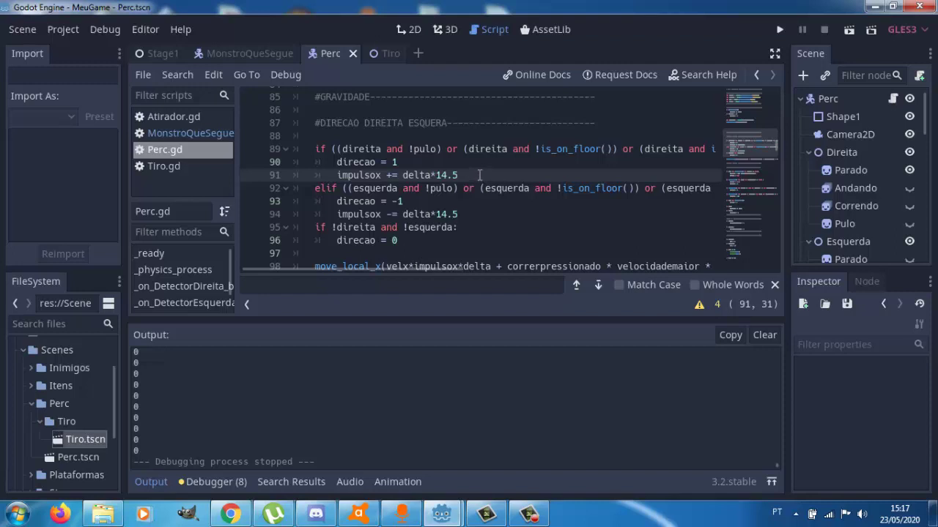
Look over the movement and jump code around lines 77–108, then search Perc.gd for 'velocidad'
{"action": "key", "text": "Down"}
{"action": "key", "text": "Down"}
{"action": "key", "text": "Down"}
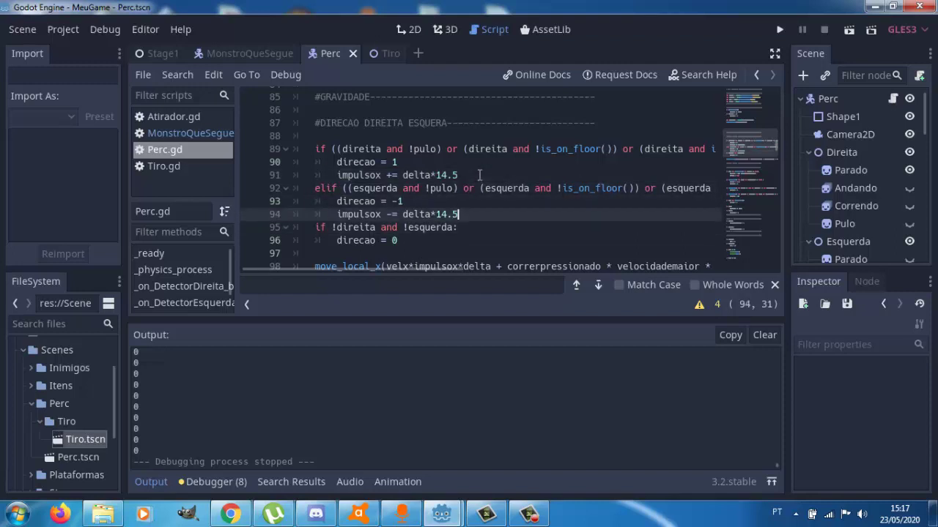
{"action": "key", "text": "Up"}
{"action": "key", "text": "Up"}
{"action": "key", "text": "Up"}
{"action": "key", "text": "Up"}
{"action": "key", "text": "Up"}
{"action": "key", "text": "Up"}
{"action": "key", "text": "Up"}
{"action": "key", "text": "Down"}
{"action": "key", "text": "Down"}
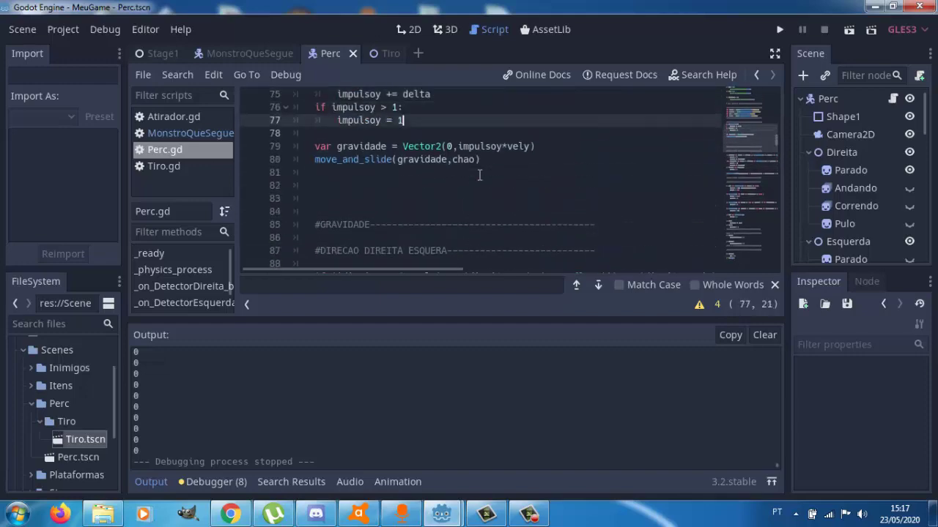
{"action": "key", "text": "Down"}
{"action": "key", "text": "Down"}
{"action": "key", "text": "Down"}
{"action": "key", "text": "Down"}
{"action": "key", "text": "Down"}
{"action": "key", "text": "Down"}
{"action": "key", "text": "Down"}
{"action": "key", "text": "Down"}
{"action": "key", "text": "Down"}
{"action": "key", "text": "Down"}
{"action": "key", "text": "Down"}
{"action": "key", "text": "Down"}
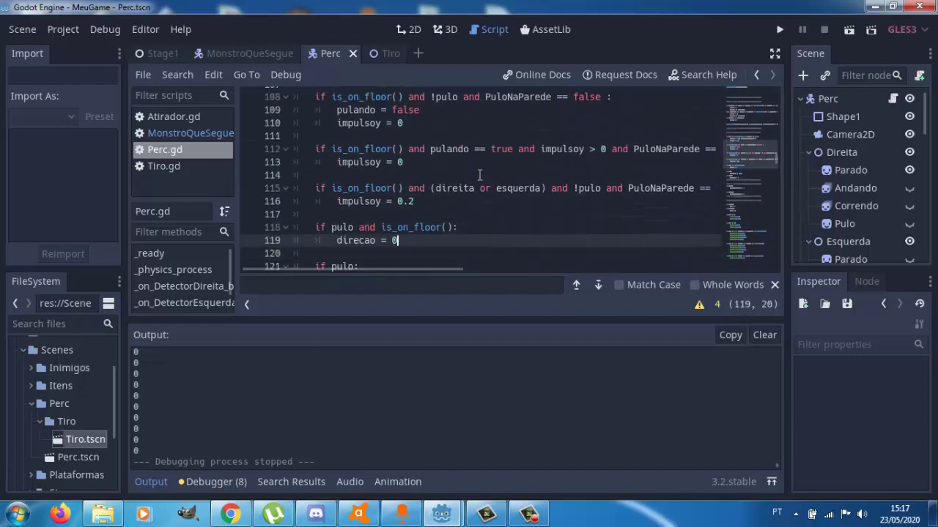
{"action": "key", "text": "Up"}
{"action": "key", "text": "Up"}
{"action": "key", "text": "Up"}
{"action": "key", "text": "Up"}
{"action": "key", "text": "Up"}
{"action": "key", "text": "Up"}
{"action": "key", "text": "Up"}
{"action": "key", "text": "Up"}
{"action": "key", "text": "Up"}
{"action": "key", "text": "Up"}
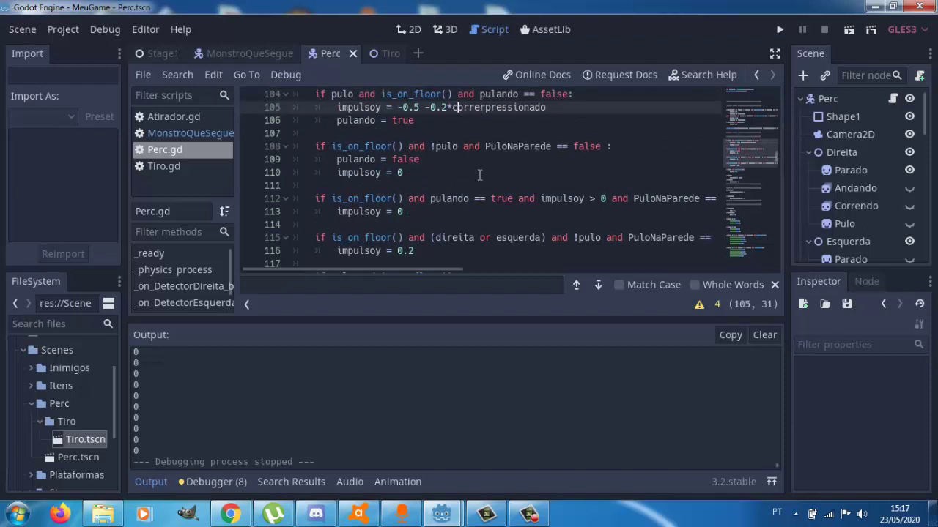
{"action": "key", "text": "Down"}
{"action": "key", "text": "Down"}
{"action": "key", "text": "Down"}
{"action": "key", "text": "Up"}
{"action": "key", "text": "Up"}
{"action": "key", "text": "Up"}
{"action": "key", "text": "Up"}
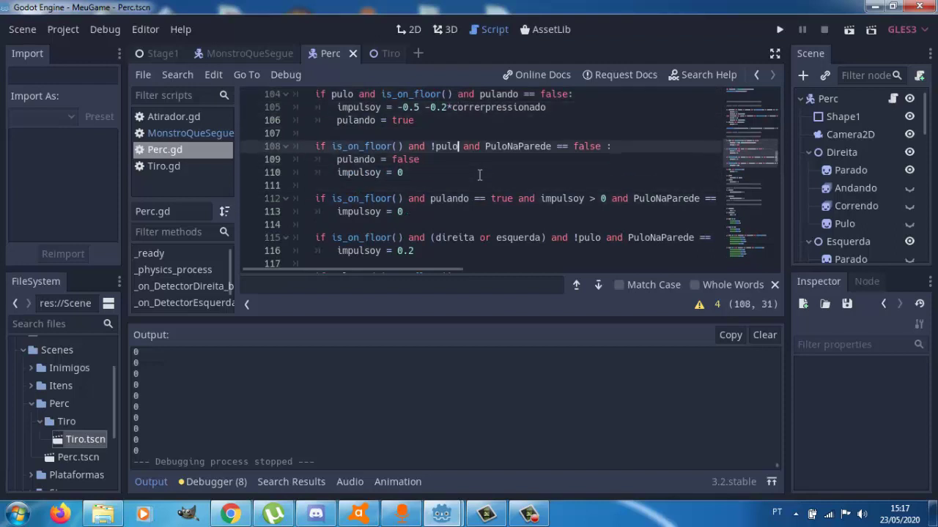
{"action": "key", "text": "Up"}
{"action": "key", "text": "Up"}
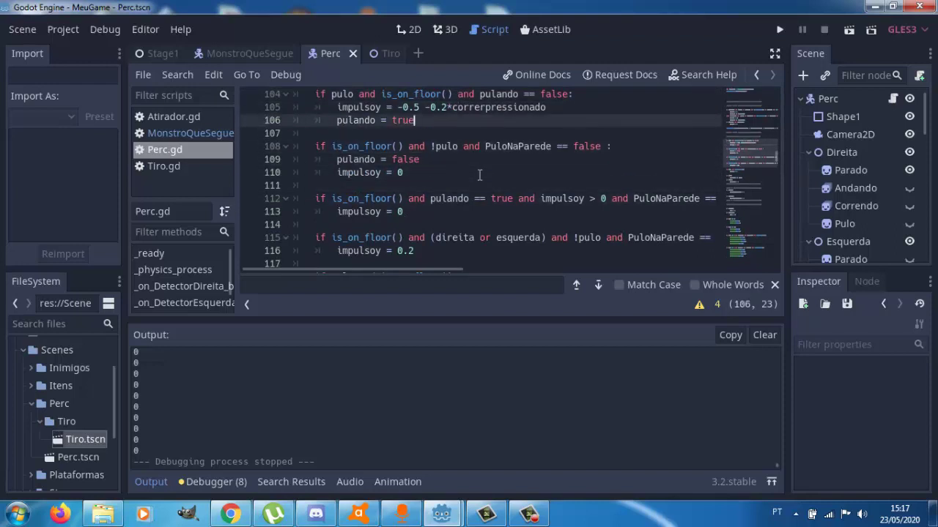
{"action": "key", "text": "Up"}
{"action": "key", "text": "Up"}
{"action": "key", "text": "Up"}
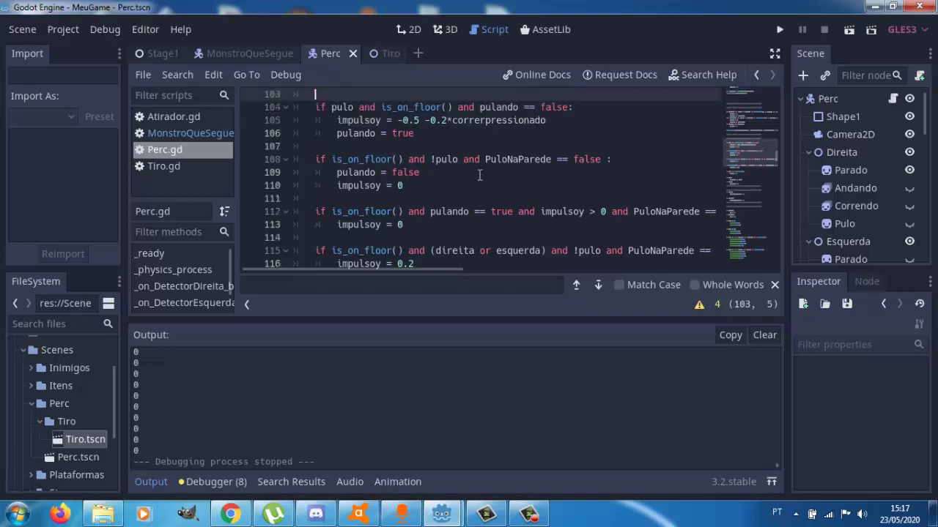
{"action": "key", "text": "Up"}
{"action": "key", "text": "Up"}
{"action": "key", "text": "Up"}
{"action": "key", "text": "Up"}
{"action": "key", "text": "Up"}
{"action": "key", "text": "Up"}
{"action": "key", "text": "Up"}
{"action": "key", "text": "Up"}
{"action": "key", "text": "Up"}
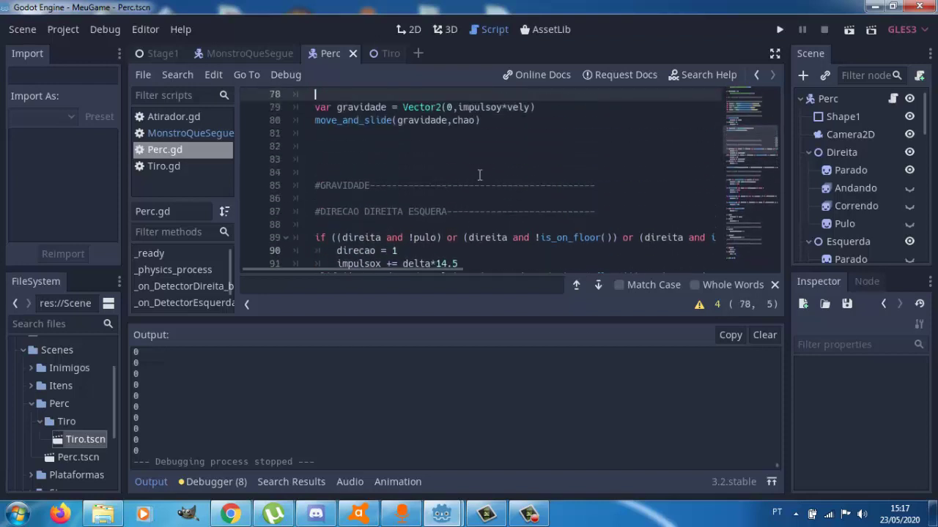
{"action": "key", "text": "ctrl+f"}
{"action": "type", "text": "velocidad"}
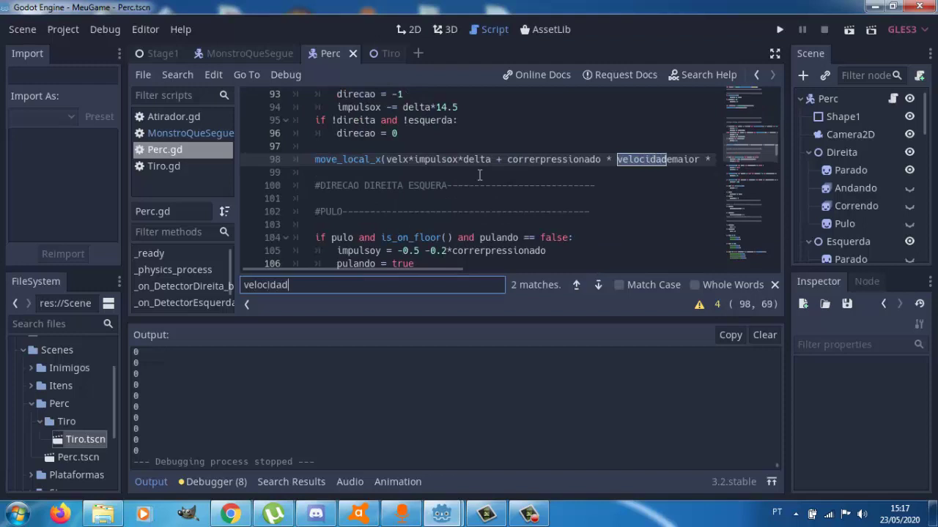
Cycle between the velocidademaior matches on lines 18 and 98, then scroll to the wall-jump code near line 221
{"action": "key", "text": "Return"}
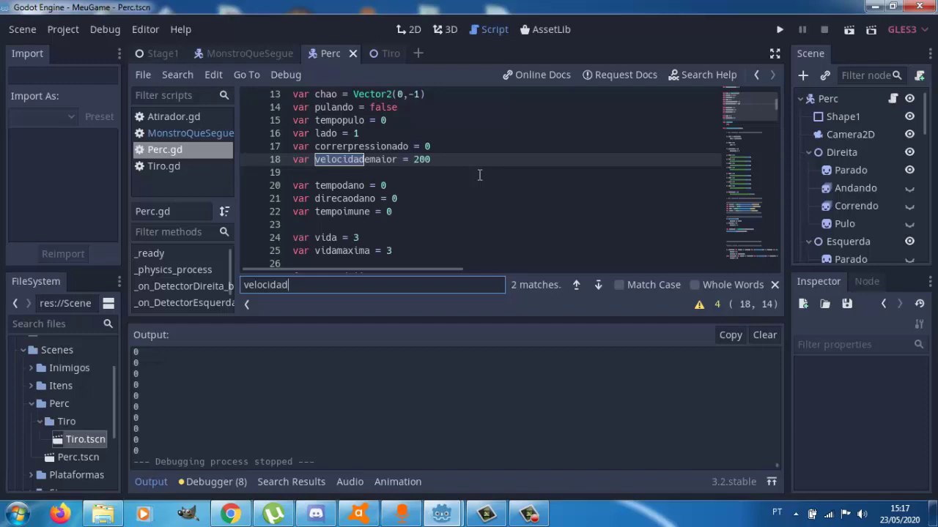
{"action": "key", "text": "Return"}
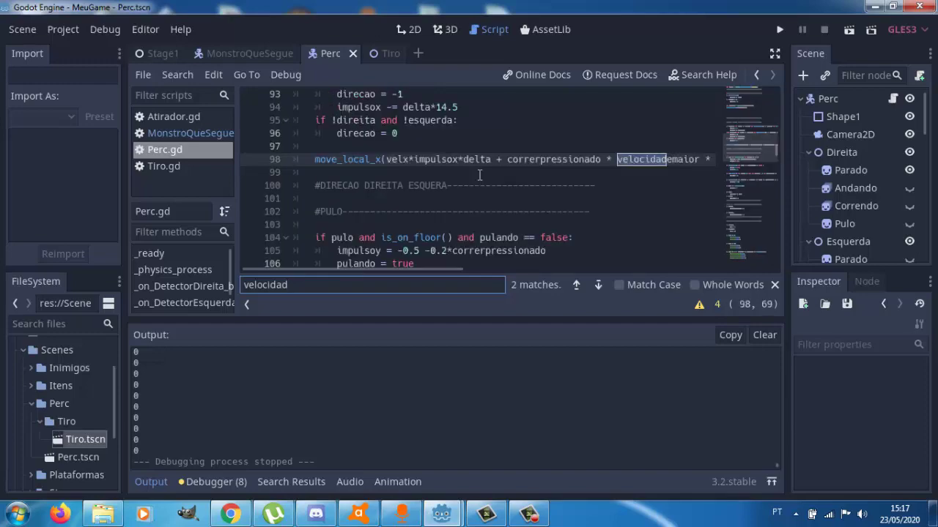
{"action": "key", "text": "Return"}
{"action": "left_click_drag", "start_coordinate": [776, 106], "coordinate": [768, 164]}
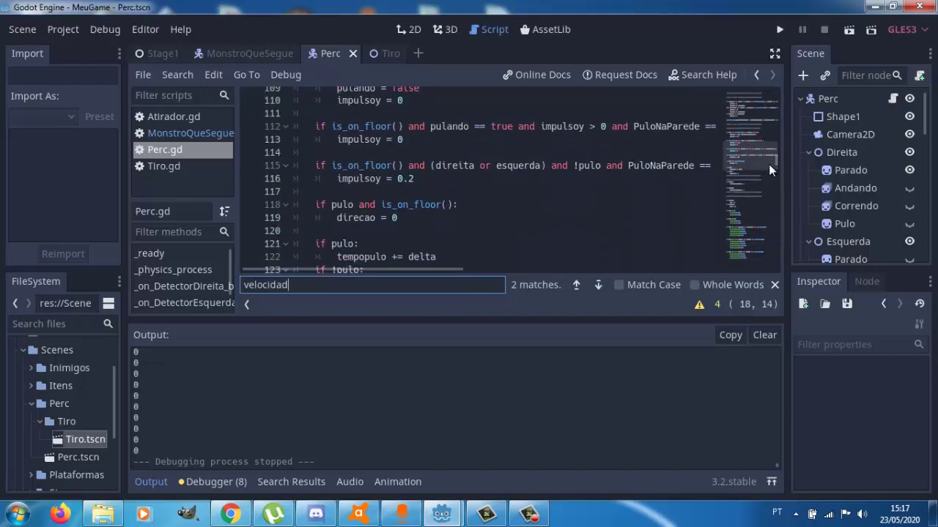
{"action": "left_click_drag", "start_coordinate": [769, 164], "coordinate": [768, 176]}
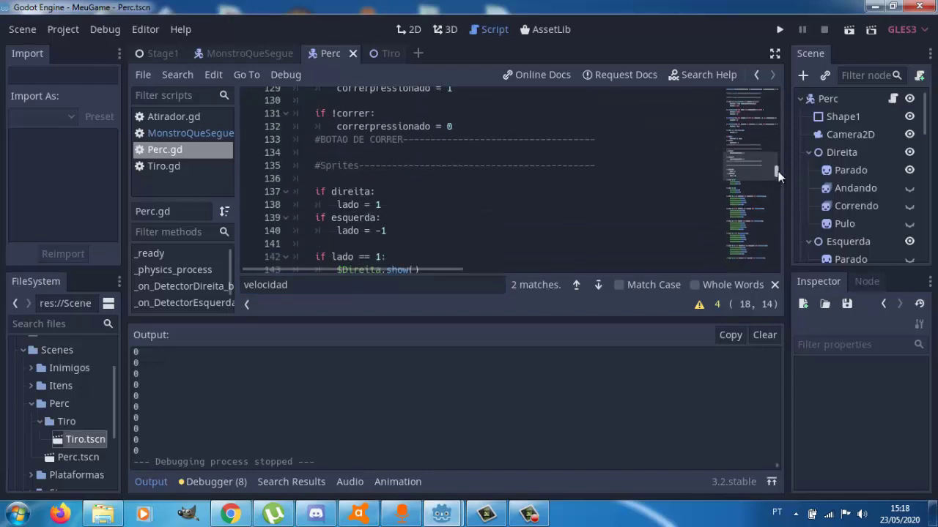
{"action": "left_click_drag", "start_coordinate": [778, 171], "coordinate": [777, 228]}
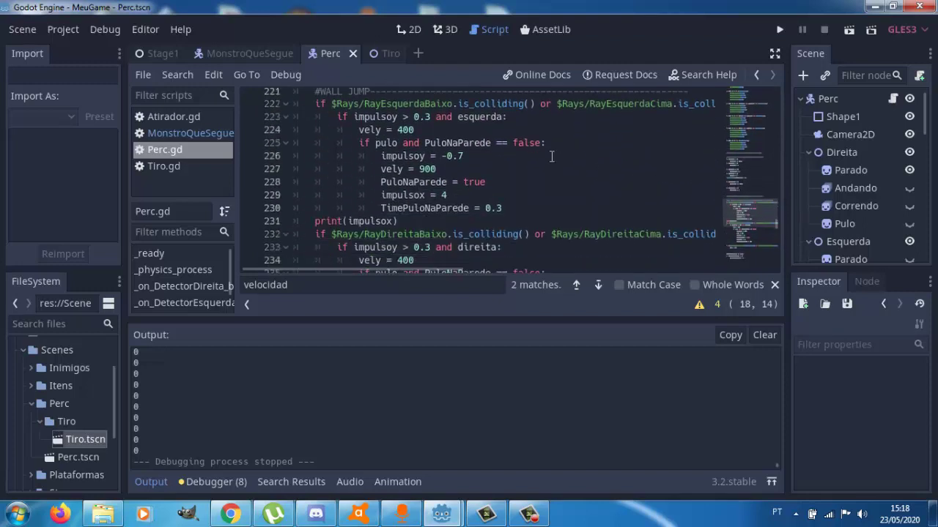
Add velocidademaior = 0 below vely = 400 on line 224
{"action": "left_click", "coordinate": [538, 130]}
{"action": "key", "text": "Return"}
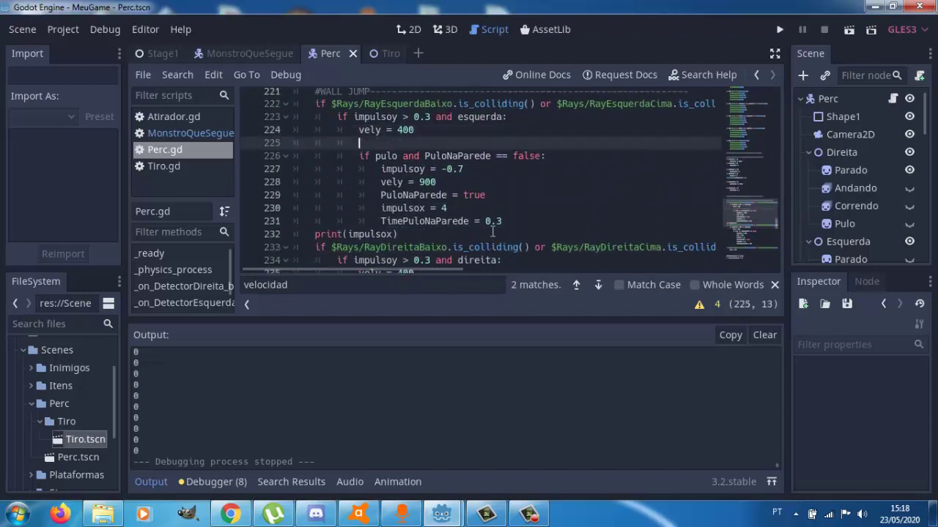
{"action": "type", "text": "veloc"}
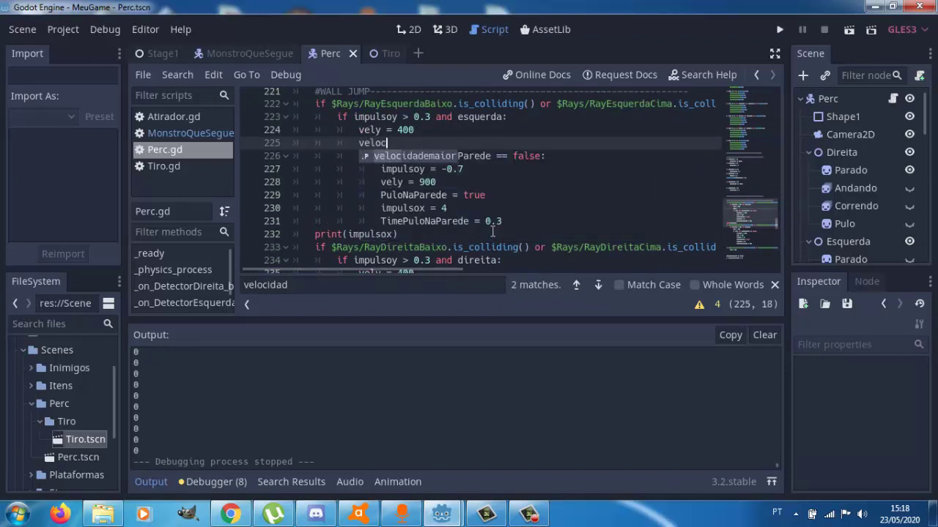
{"action": "key", "text": "Return"}
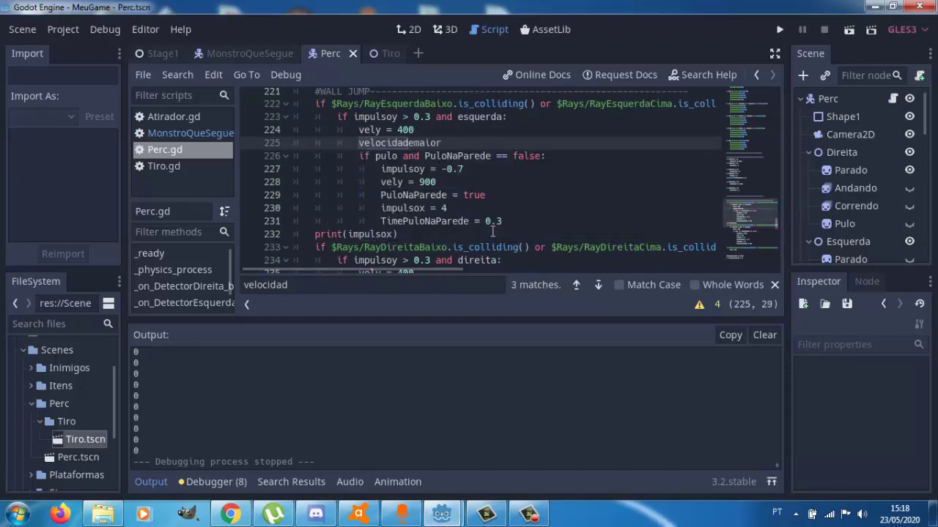
Add velocidademaior = 200 above vely = 900 in the left wall-jump block
{"action": "key", "text": "Down"}
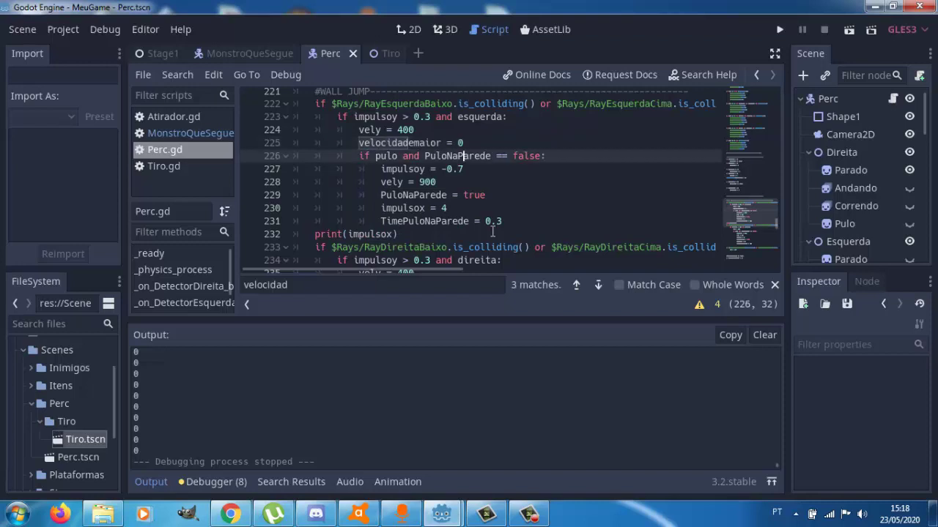
{"action": "key", "text": "Down"}
{"action": "key", "text": "Down"}
{"action": "key", "text": "Down"}
{"action": "key", "text": "Up"}
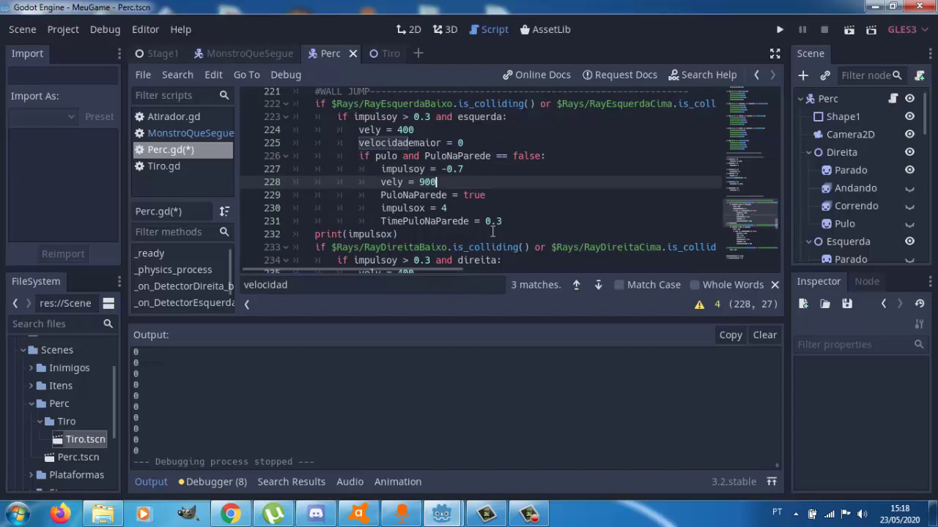
{"action": "key", "text": "ctrl+shift+Return"}
{"action": "type", "text": "v"}
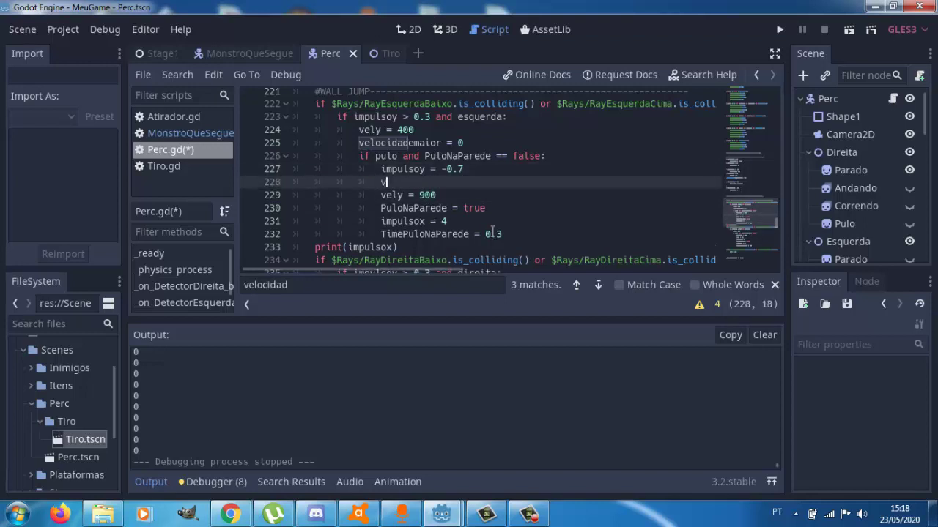
{"action": "type", "text": "eloc"}
{"action": "key", "text": "Return"}
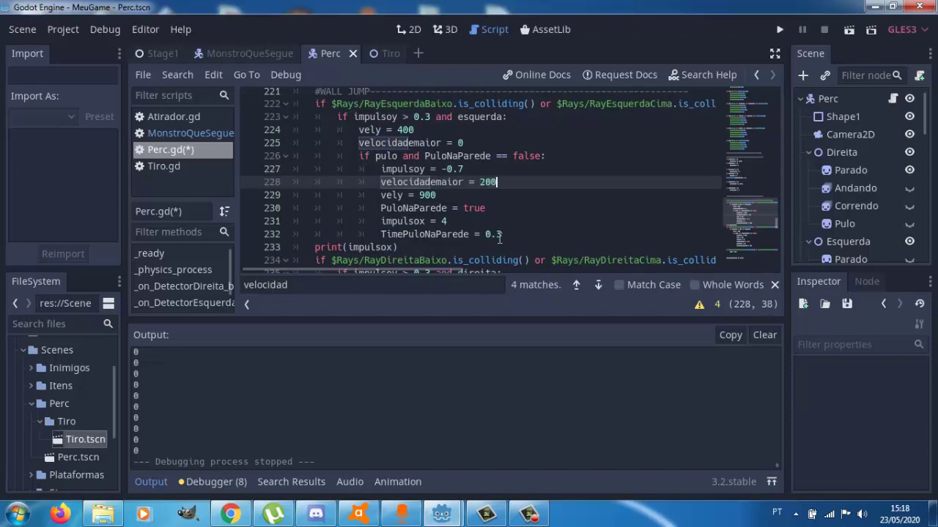
Add velocidademaior lines to the right-wall block, including one after direcao = -1
{"action": "key", "text": "Down"}
{"action": "key", "text": "Down"}
{"action": "key", "text": "Down"}
{"action": "key", "text": "Down"}
{"action": "key", "text": "Down"}
{"action": "key", "text": "Down"}
{"action": "key", "text": "Down"}
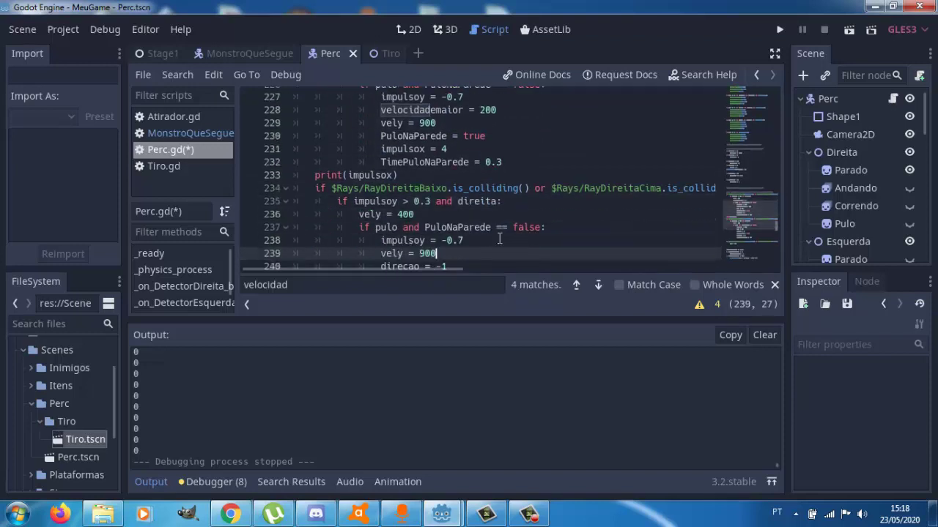
{"action": "key", "text": "Down"}
{"action": "key", "text": "ctrl+shift+Return"}
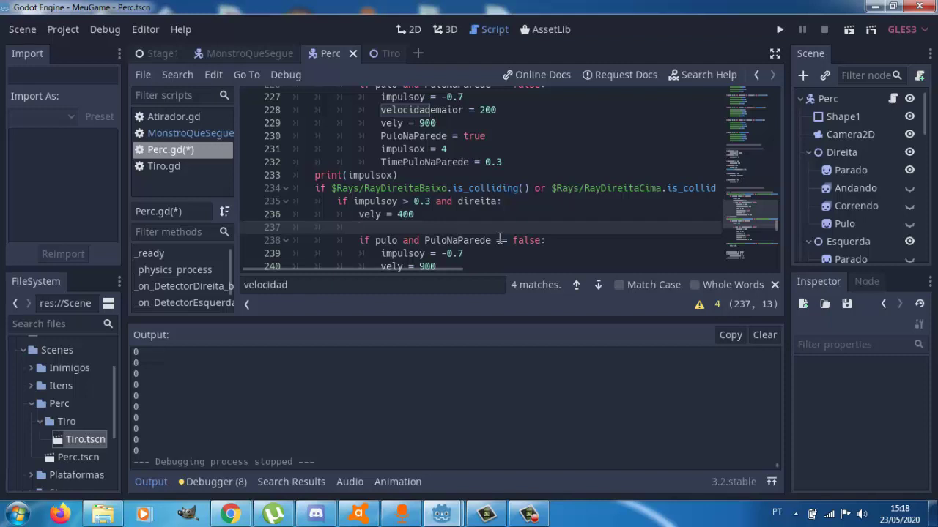
{"action": "type", "text": "locid"}
{"action": "key", "text": "Return"}
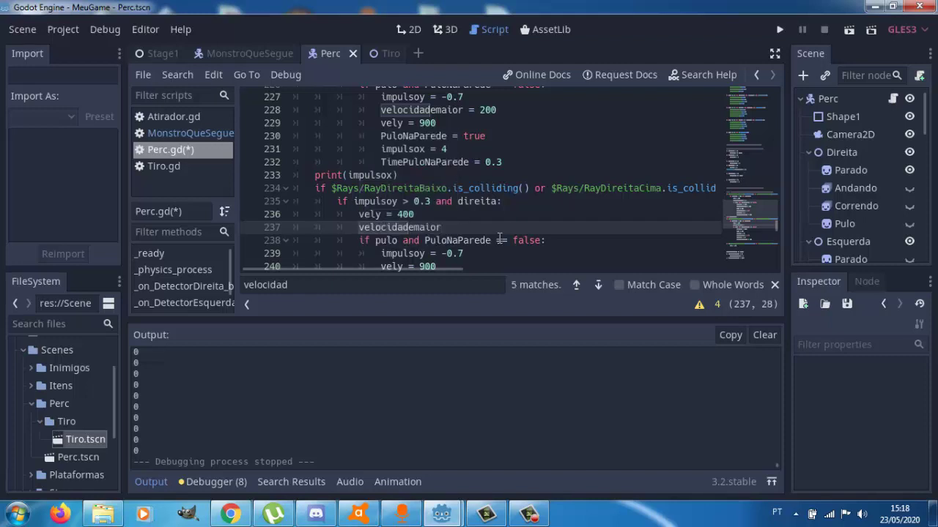
{"action": "key", "text": "Down"}
{"action": "key", "text": "Down"}
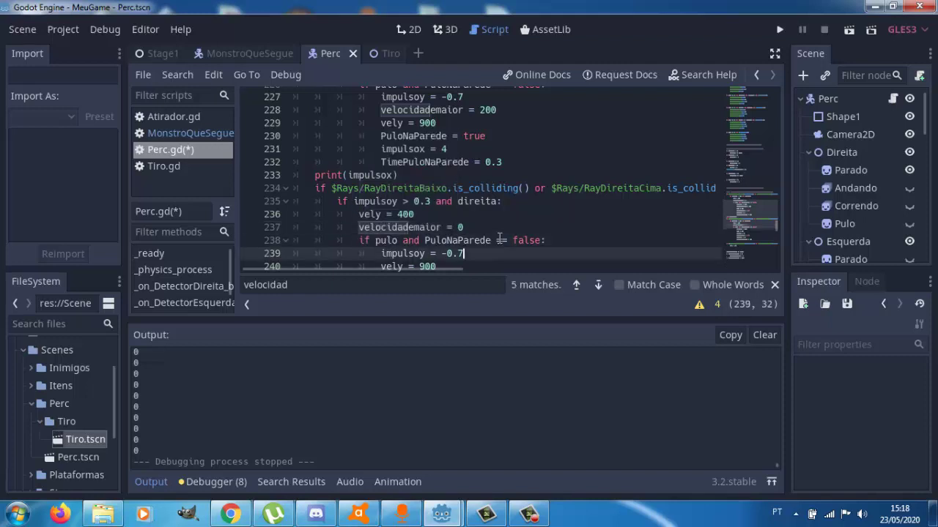
{"action": "key", "text": "Down"}
{"action": "key", "text": "Down"}
{"action": "key", "text": "Return"}
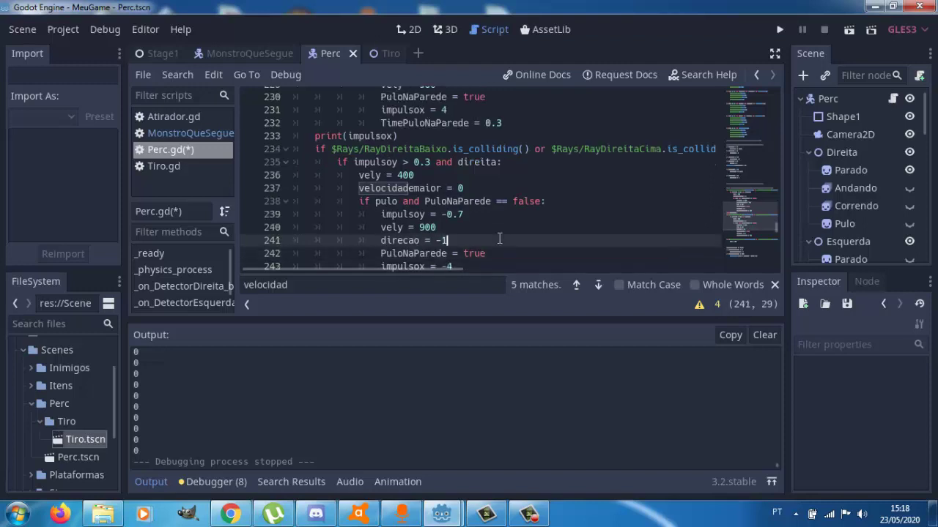
{"action": "type", "text": "vel"}
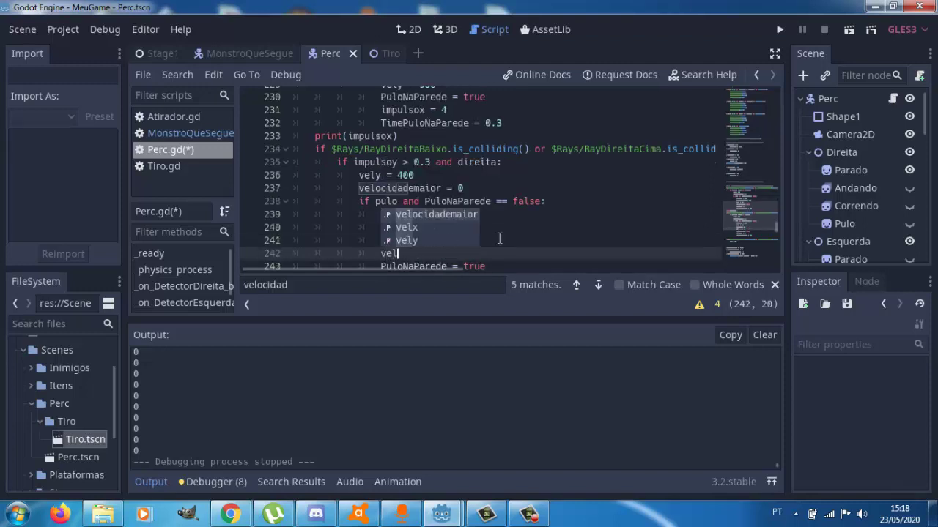
{"action": "type", "text": "oc"}
{"action": "key", "text": "Return"}
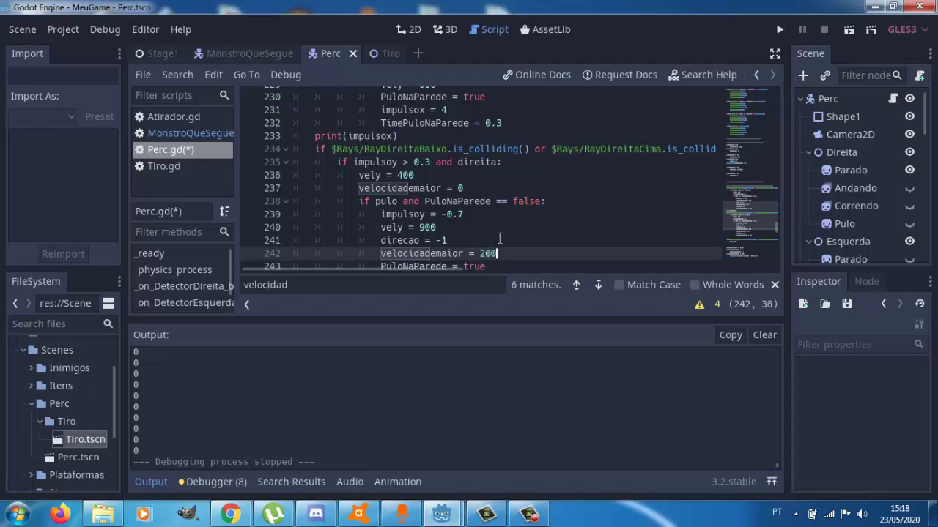
Add velocidademaior = 200 after vely = 900 in the wall-release block
{"action": "key", "text": "Down"}
{"action": "key", "text": "Down"}
{"action": "key", "text": "Down"}
{"action": "key", "text": "Down"}
{"action": "key", "text": "Up"}
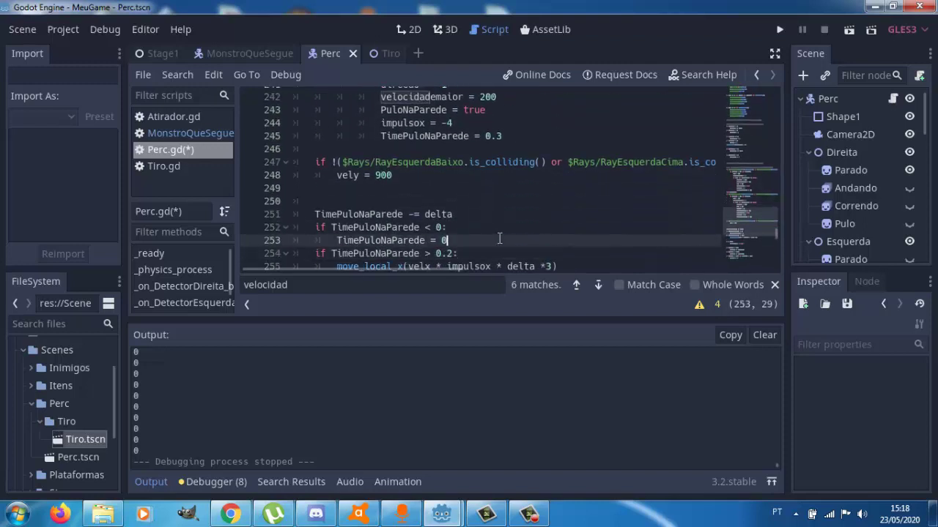
{"action": "key", "text": "Up"}
{"action": "key", "text": "Up"}
{"action": "key", "text": "Up"}
{"action": "key", "text": "Up"}
{"action": "key", "text": "Up"}
{"action": "key", "text": "Return"}
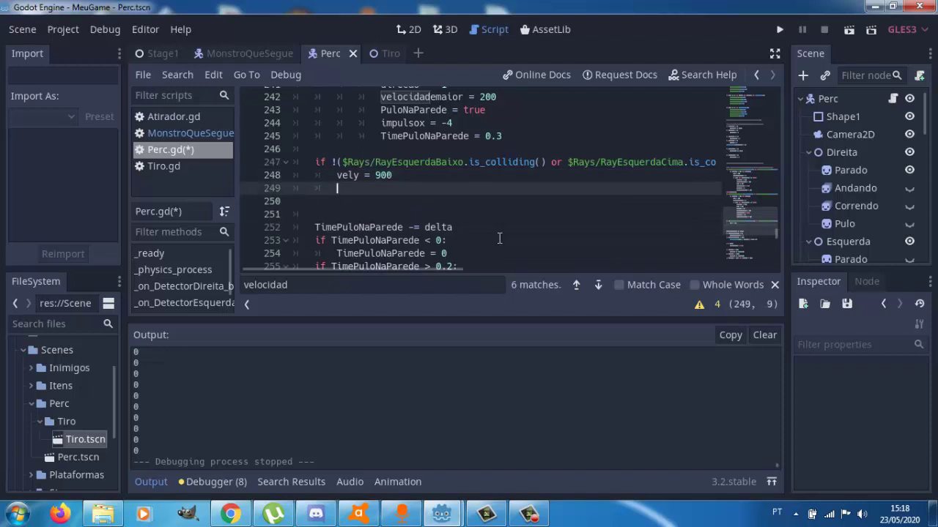
{"action": "type", "text": "loc"}
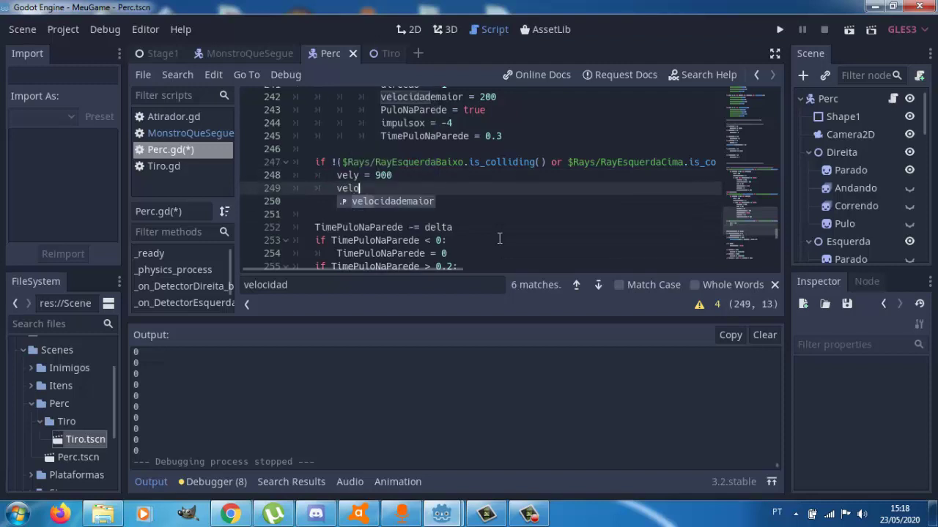
{"action": "key", "text": "Return"}
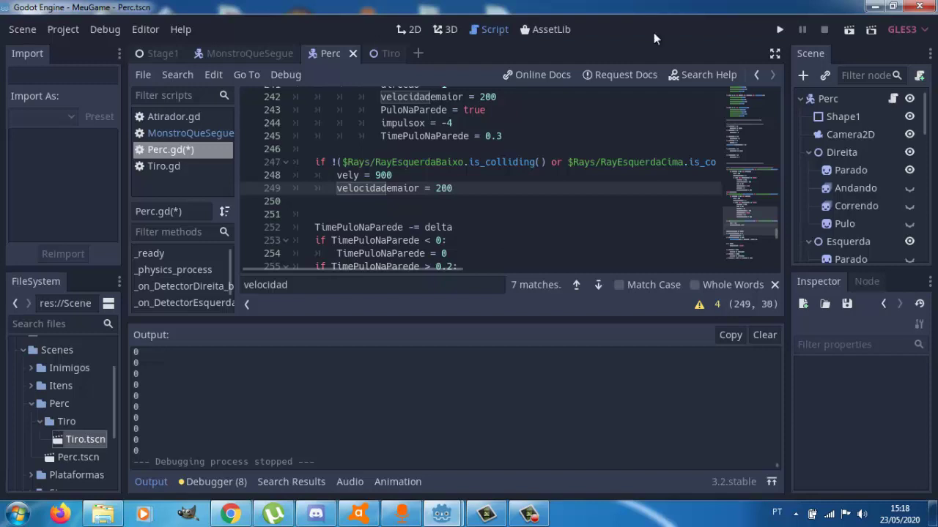
Run the game and repeatedly wall-jump the character up and over the pillar
{"action": "left_click", "coordinate": [780, 29]}
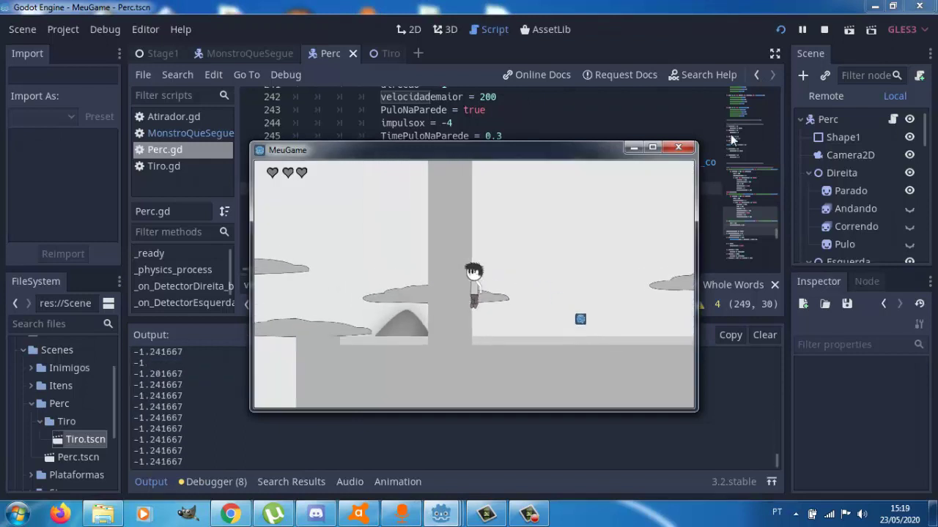
{"action": "key", "text": "Up"}
{"action": "key", "text": "Up"}
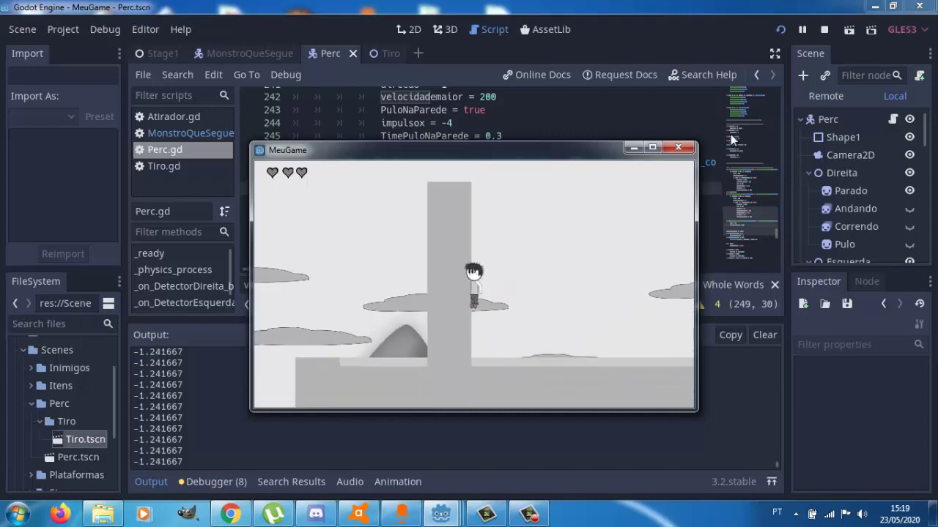
{"action": "key", "text": "Up"}
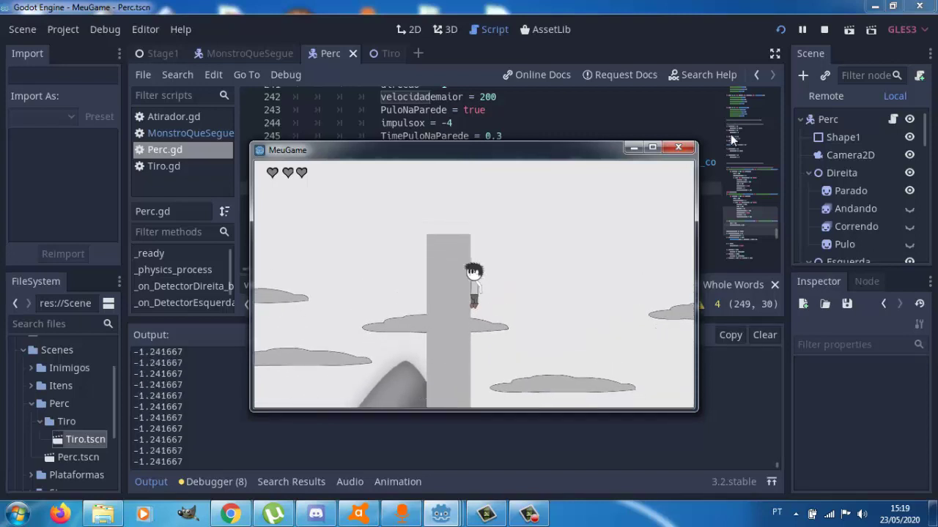
{"action": "key", "text": "Up"}
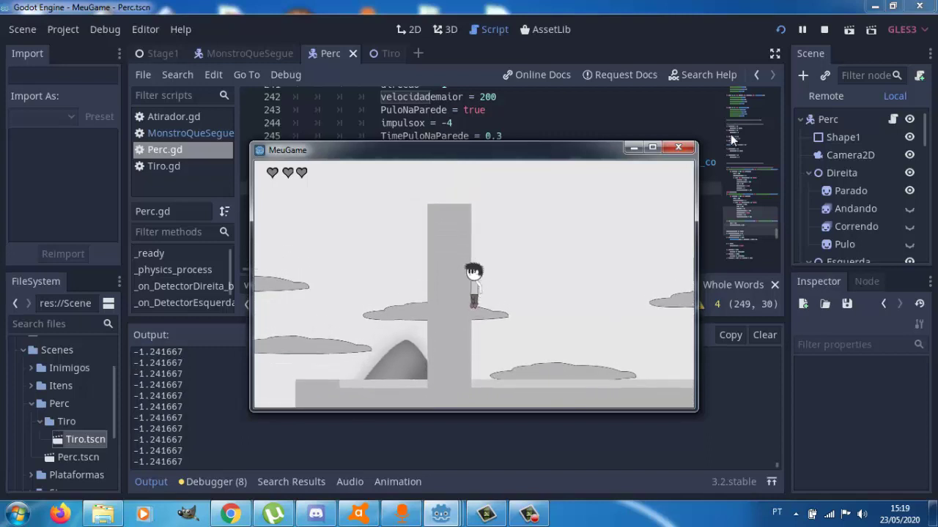
{"action": "key", "text": "Up"}
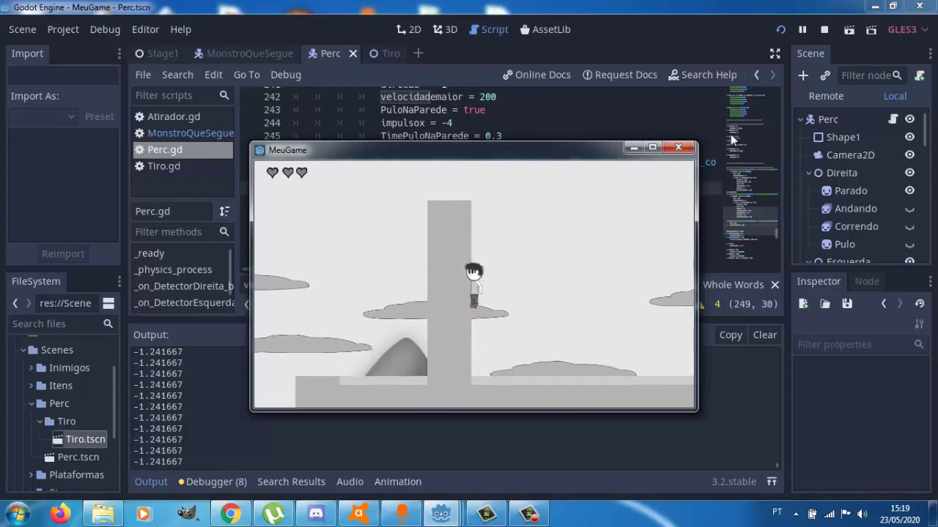
{"action": "key", "text": "Up"}
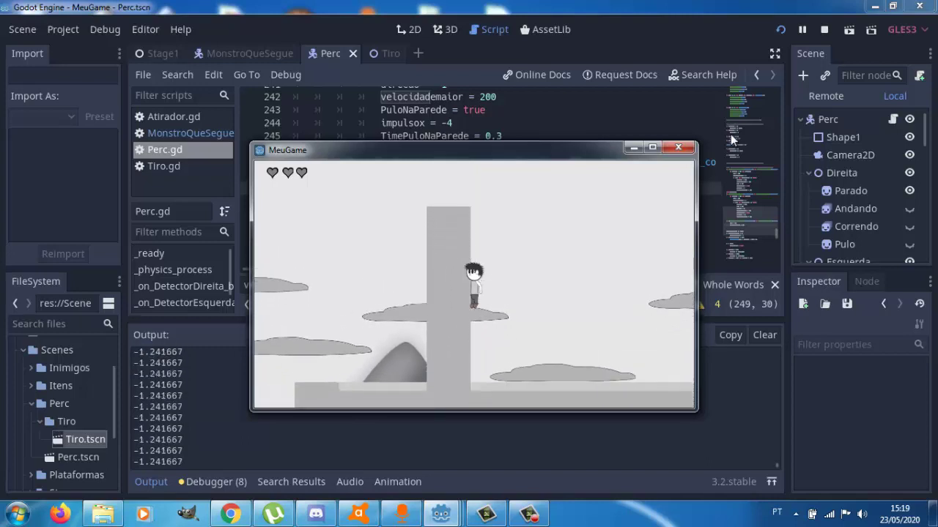
{"action": "key", "text": "Up"}
{"action": "key", "text": "Right"}
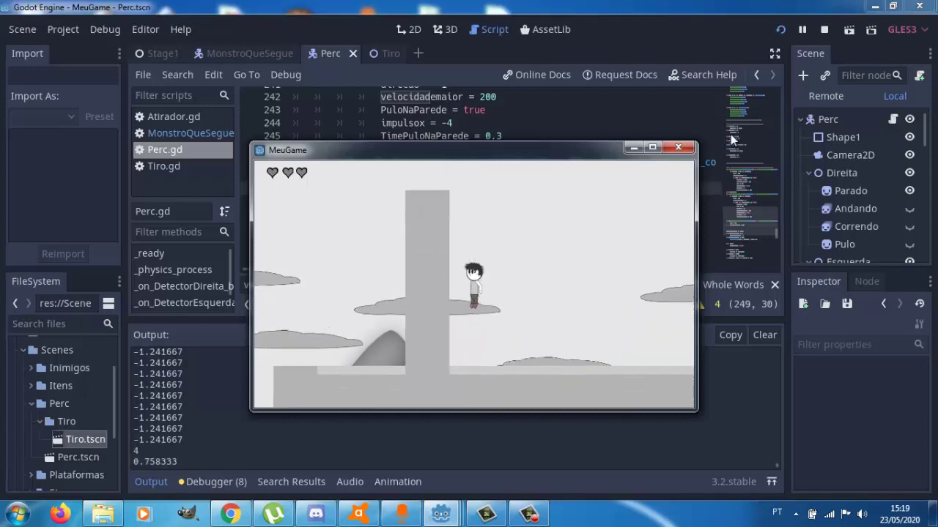
{"action": "key", "text": "Left"}
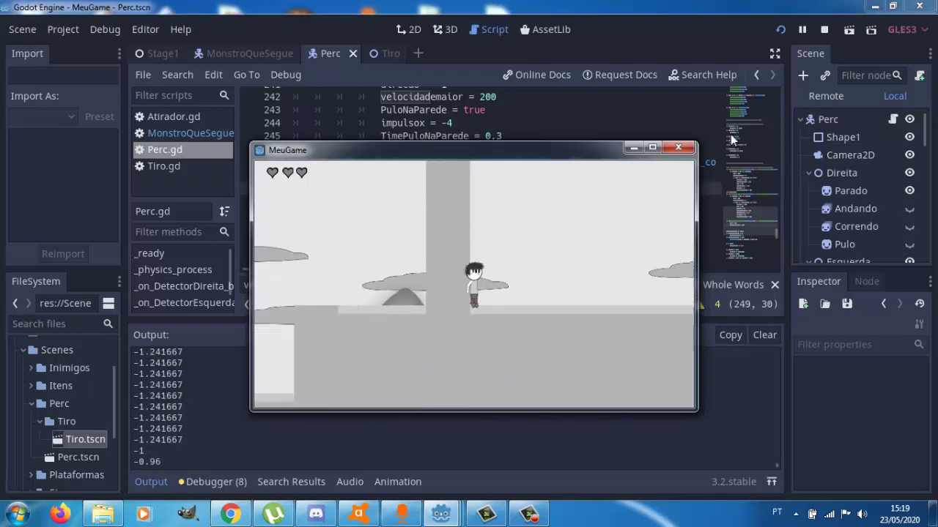
{"action": "key", "text": "Right"}
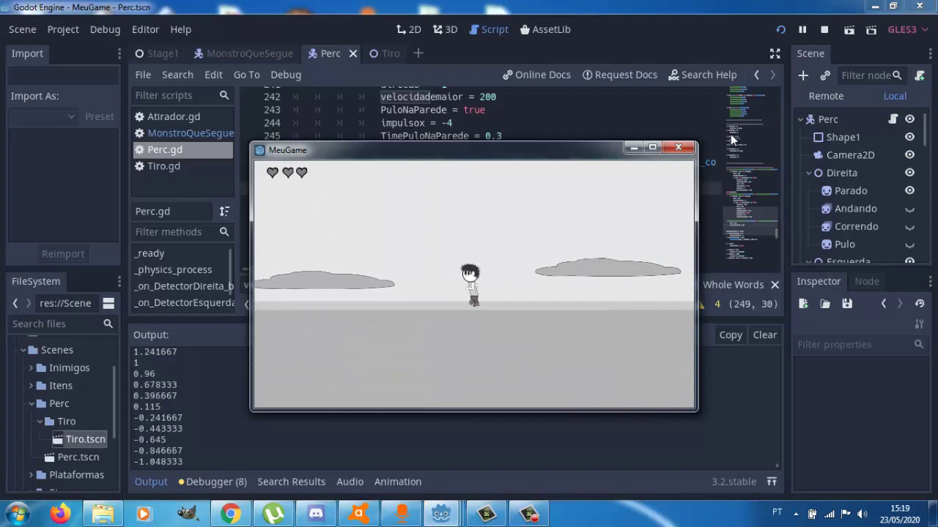
{"action": "key", "text": "Left"}
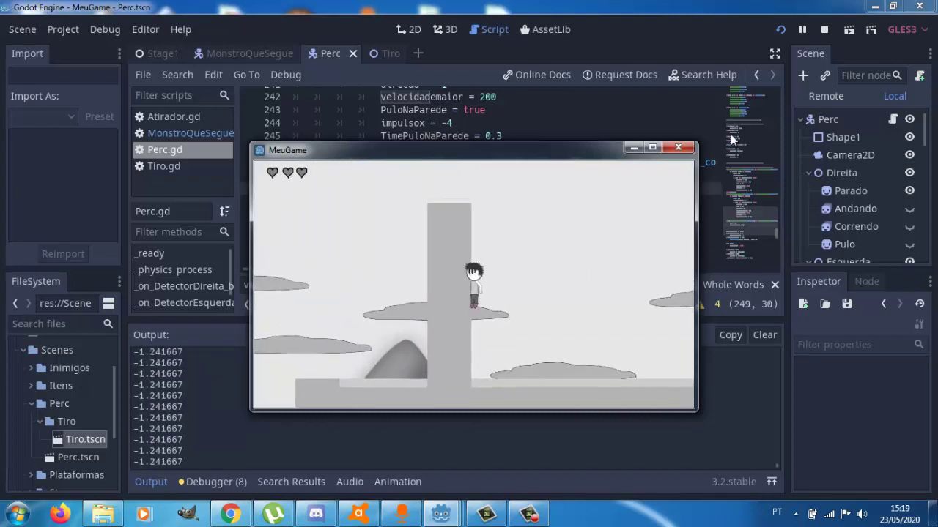
{"action": "key", "text": "Up"}
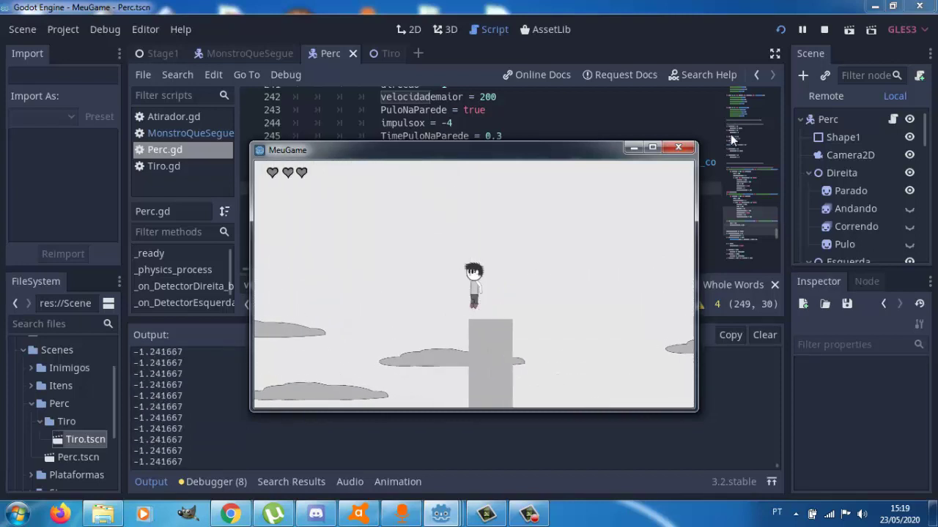
{"action": "key", "text": "Right"}
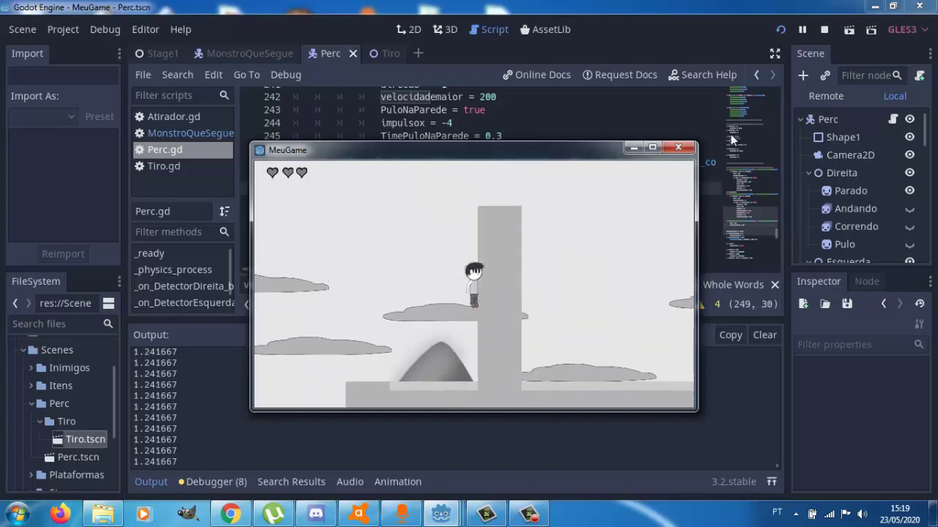
{"action": "key", "text": "Up"}
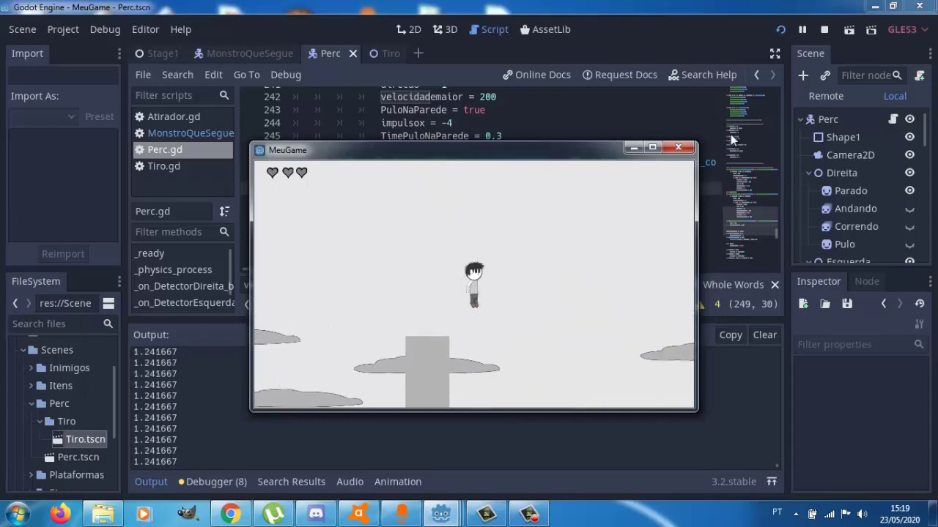
{"action": "key", "text": "Left"}
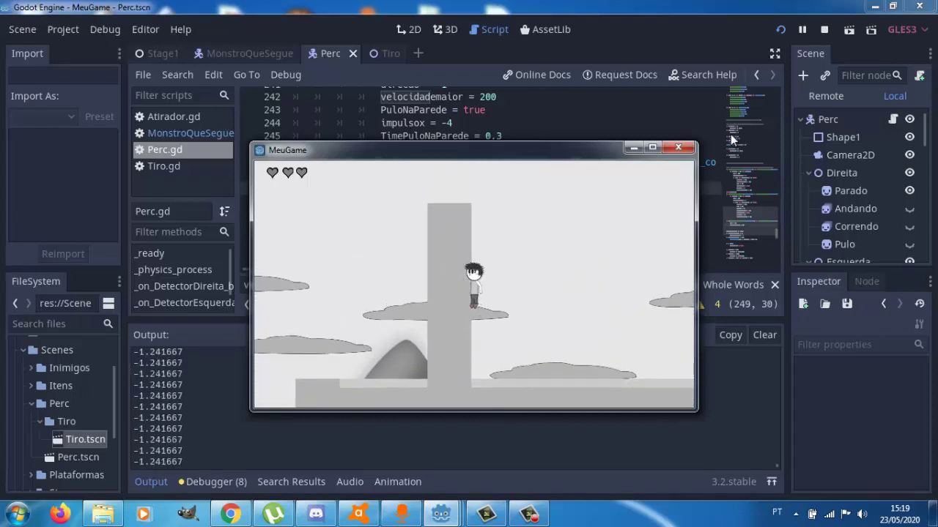
{"action": "key", "text": "Up"}
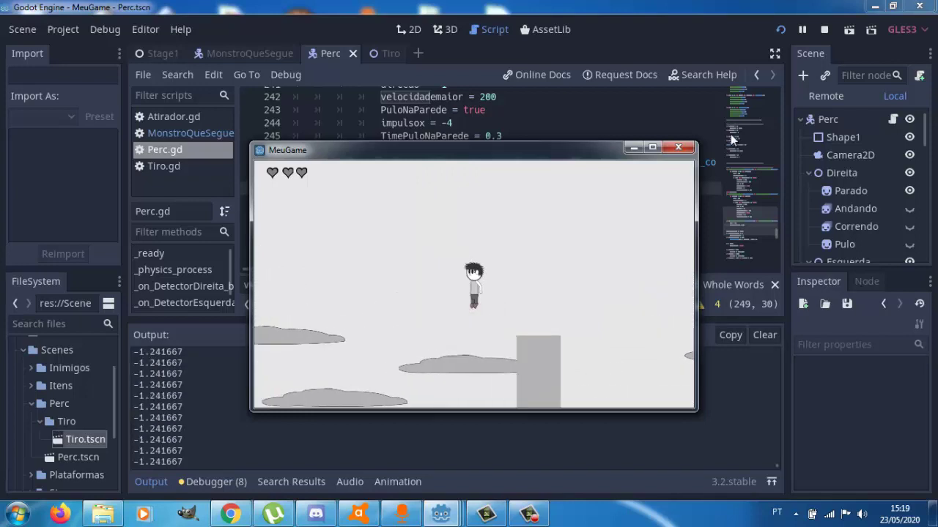
{"action": "key", "text": "Right"}
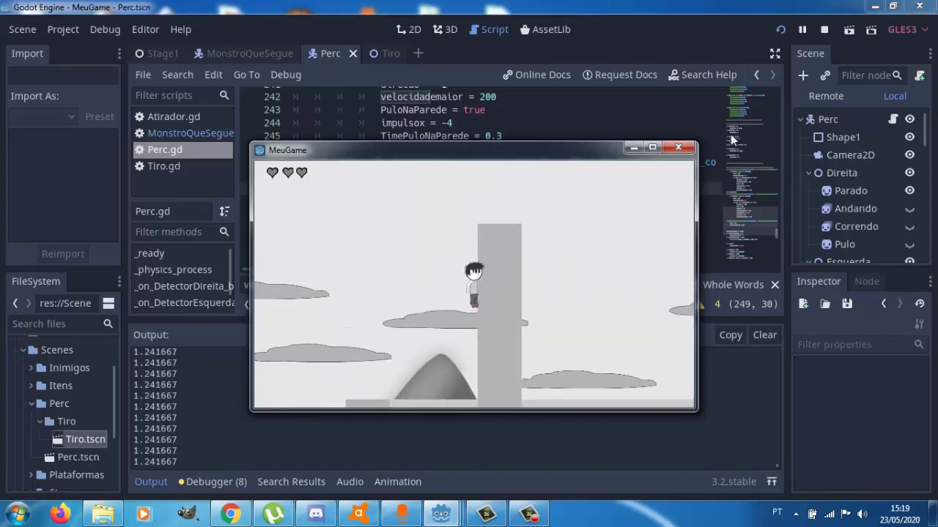
{"action": "key", "text": "Up"}
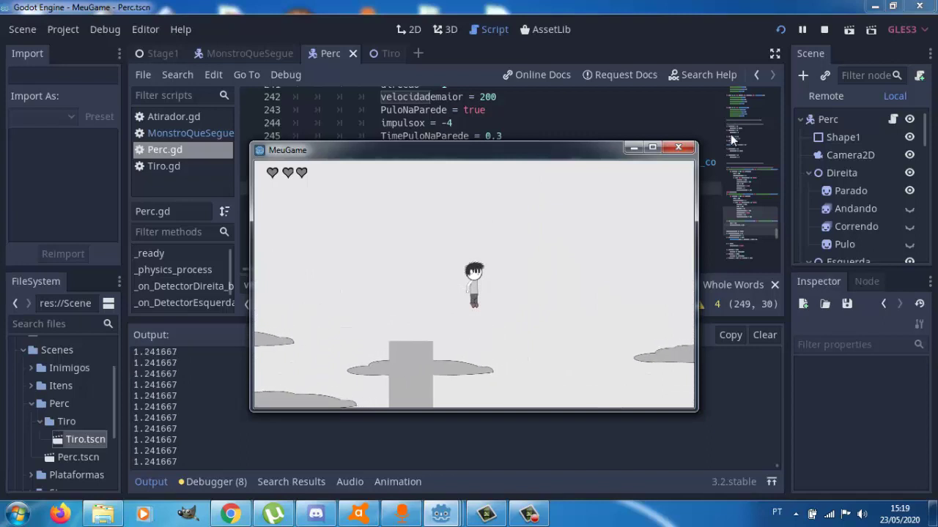
{"action": "key", "text": "Right"}
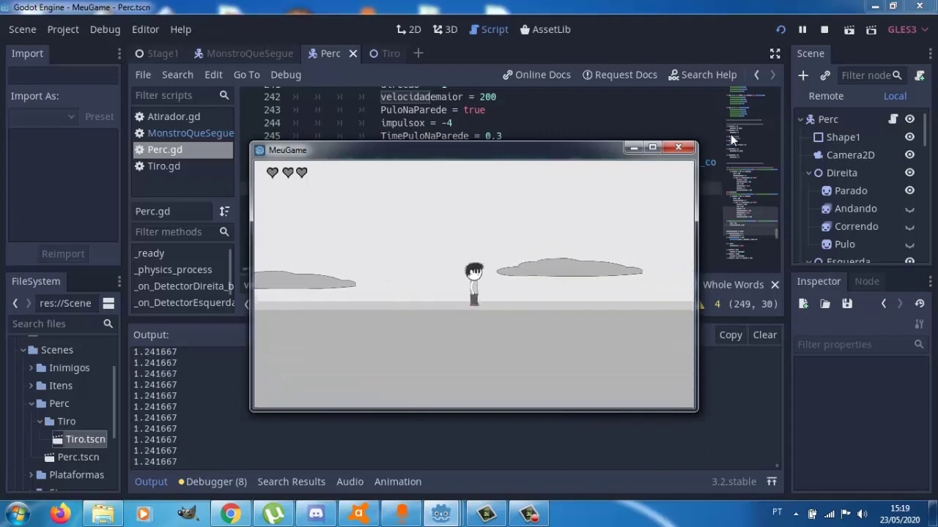
Keep climbing and crossing the pillar from both sides, then walk left up the slope
{"action": "key", "text": "Left"}
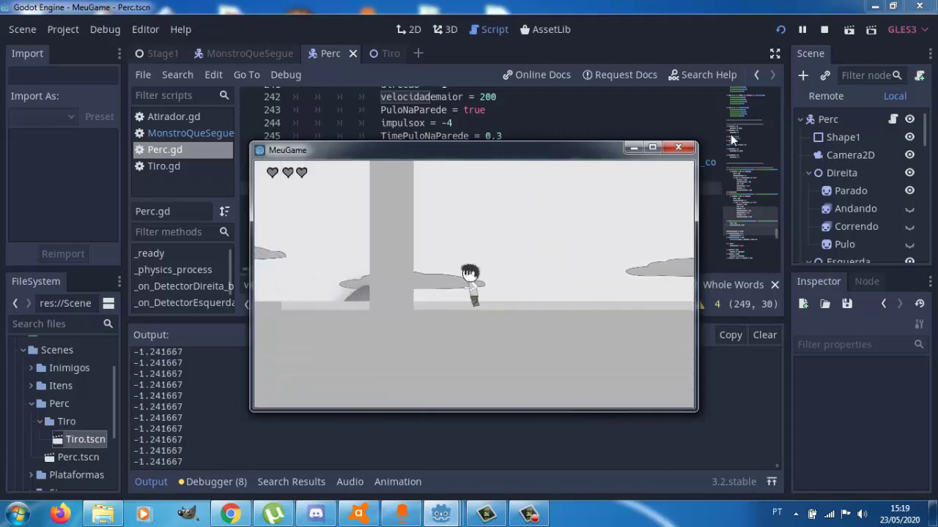
{"action": "key", "text": "Up"}
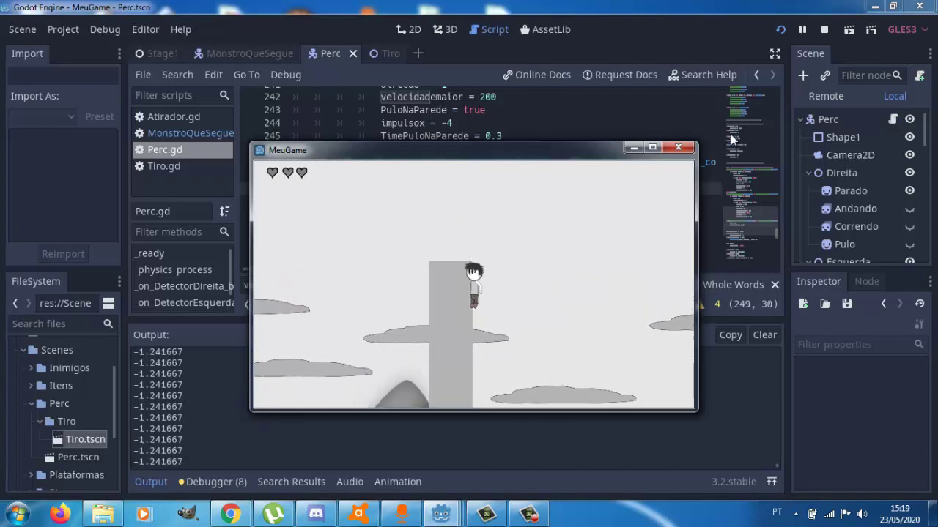
{"action": "key", "text": "Right"}
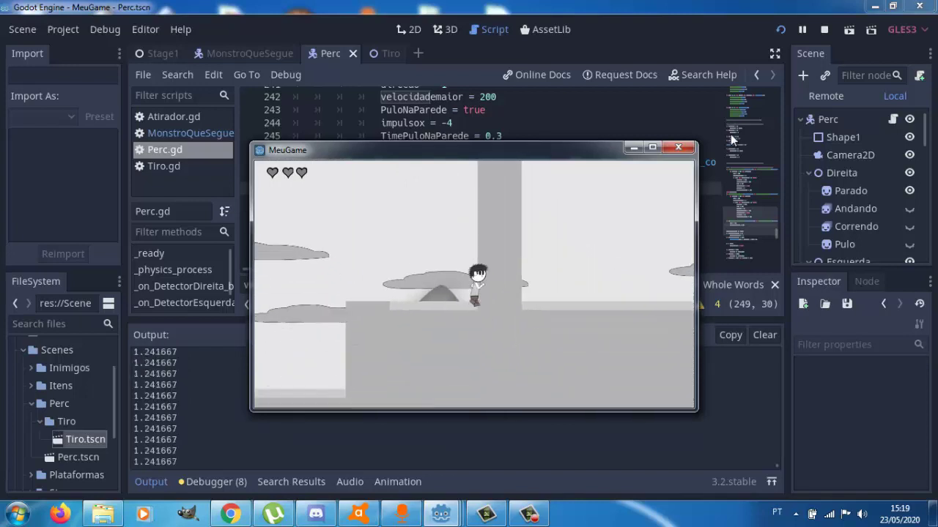
{"action": "key", "text": "Up"}
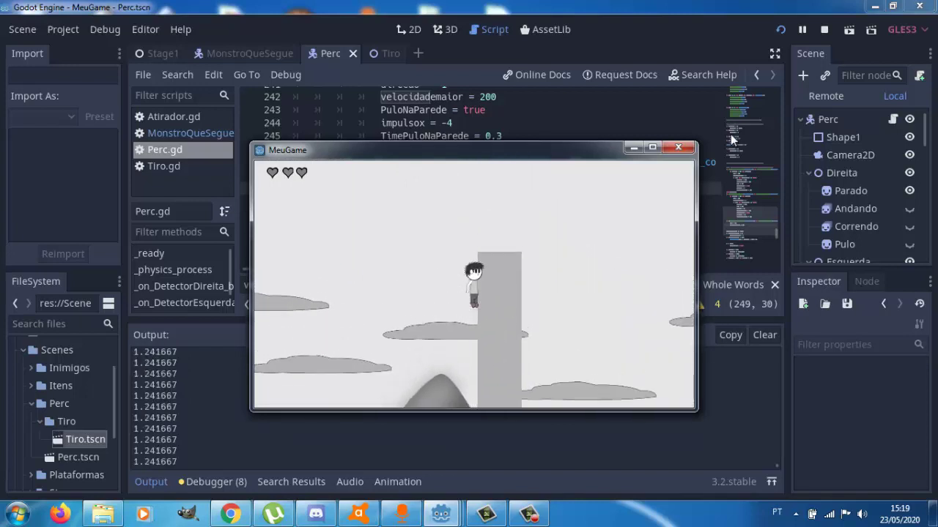
{"action": "key", "text": "Right"}
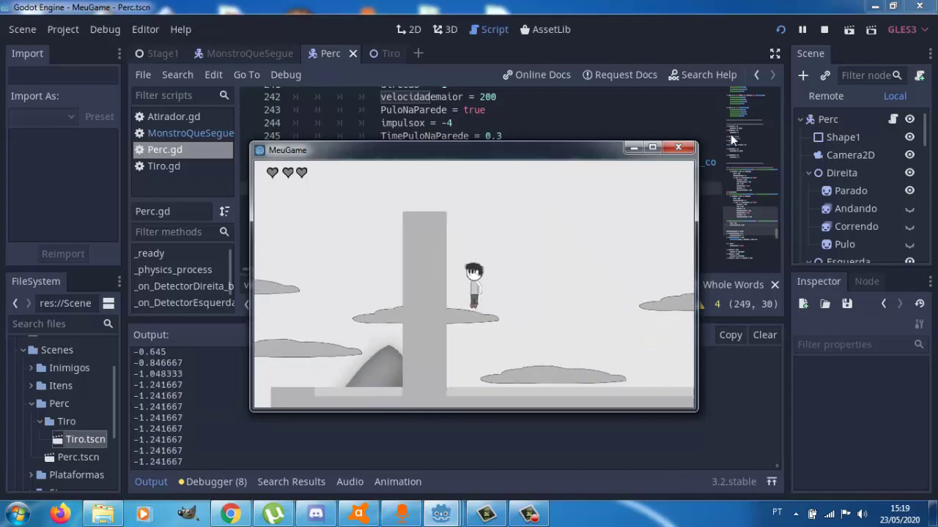
{"action": "key", "text": "Left"}
{"action": "key", "text": "Up"}
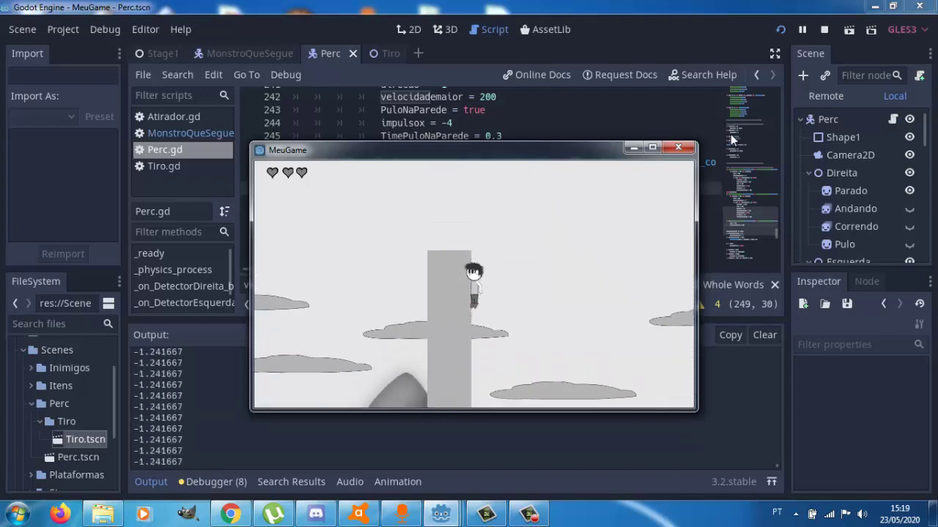
{"action": "key", "text": "Up"}
{"action": "key", "text": "Right"}
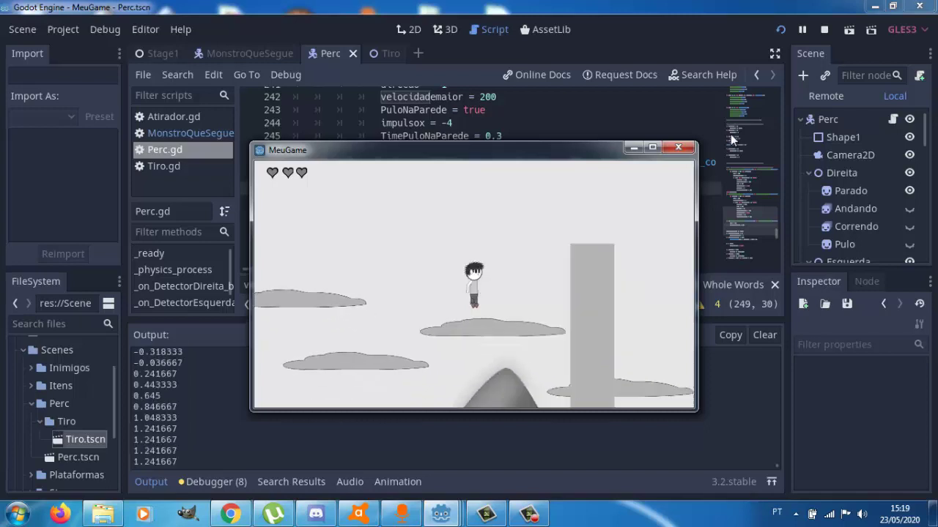
{"action": "key", "text": "Up"}
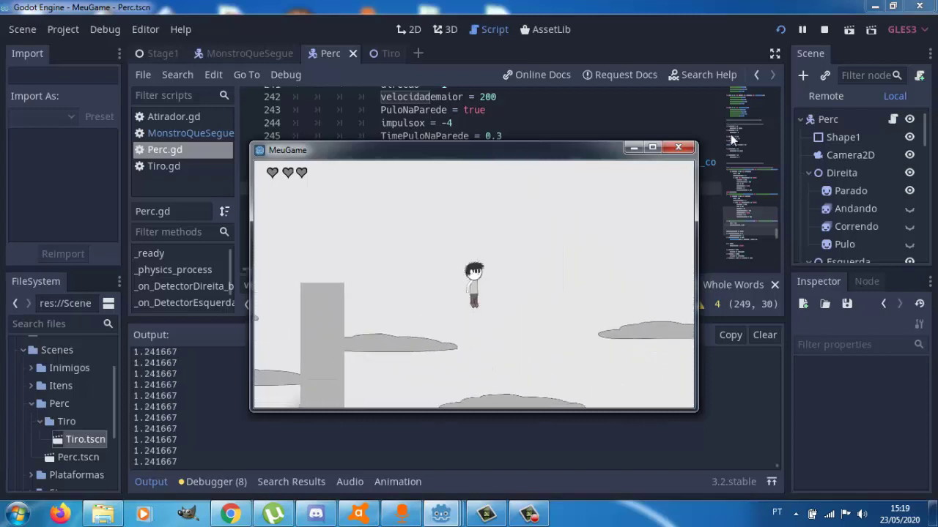
{"action": "key", "text": "Left"}
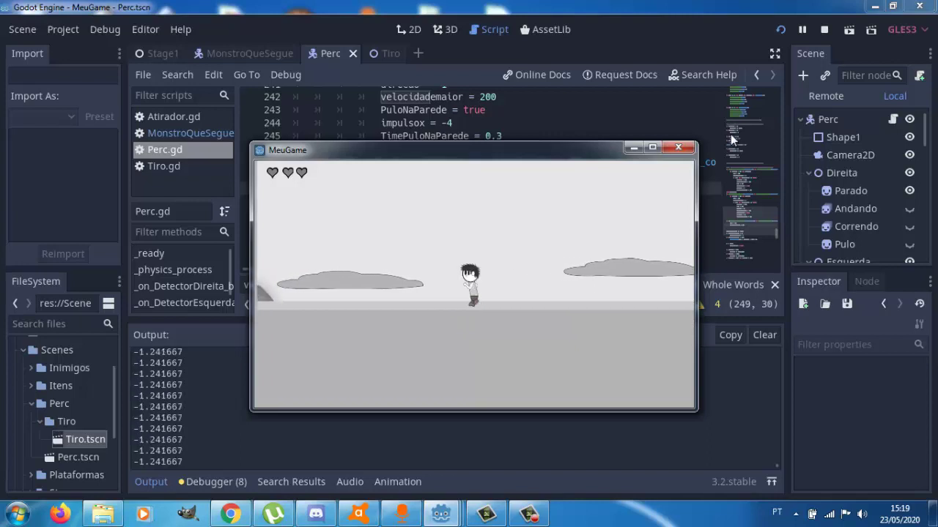
{"action": "key", "text": "Up"}
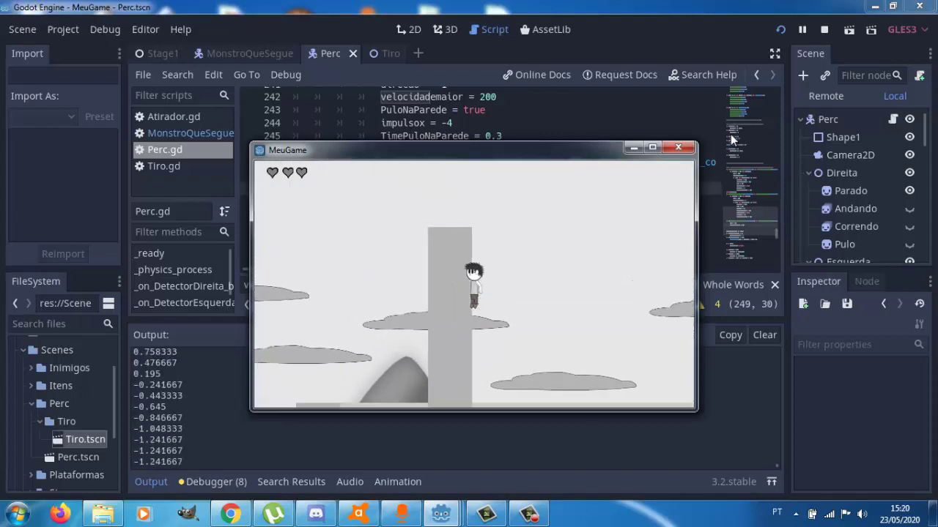
{"action": "key", "text": "Up"}
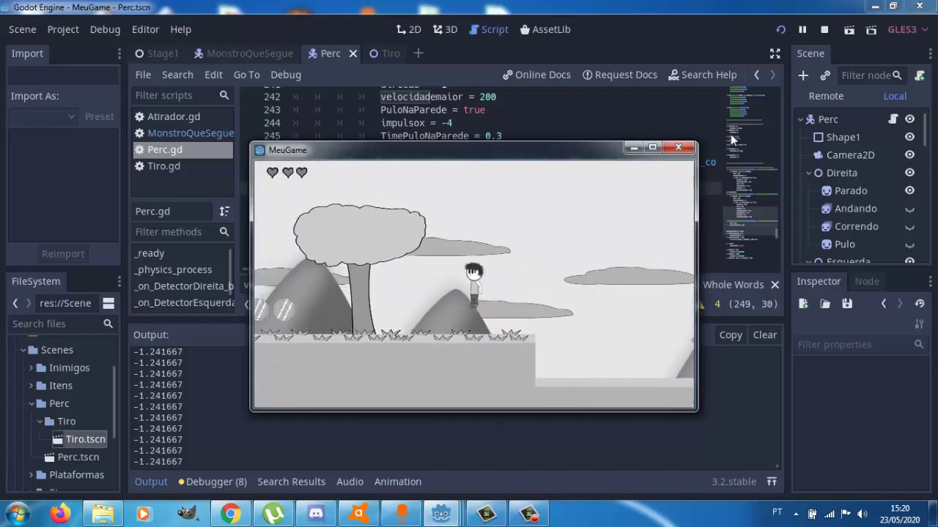
{"action": "key", "text": "Left"}
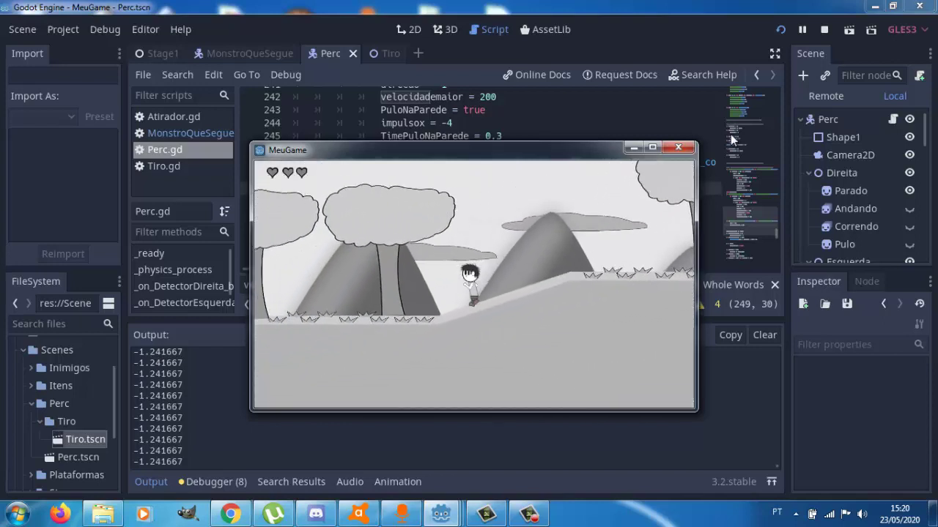
{"action": "key", "text": "Right"}
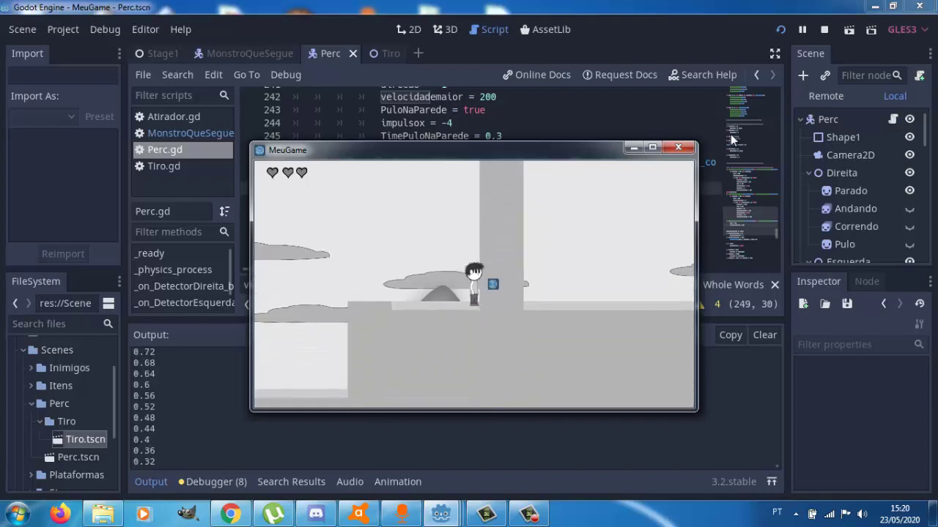
Jump up and off the pillar with Space several times, then stop the game
{"action": "key", "text": "space"}
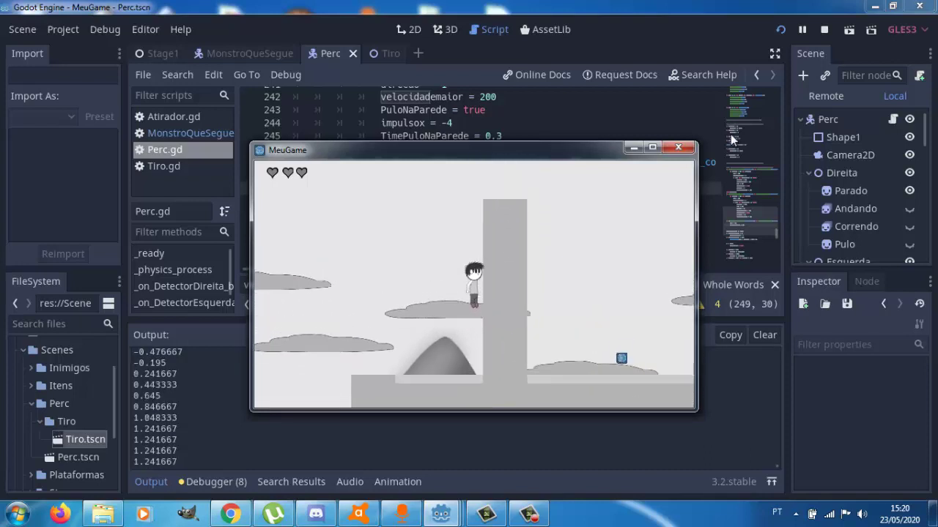
{"action": "key", "text": "space"}
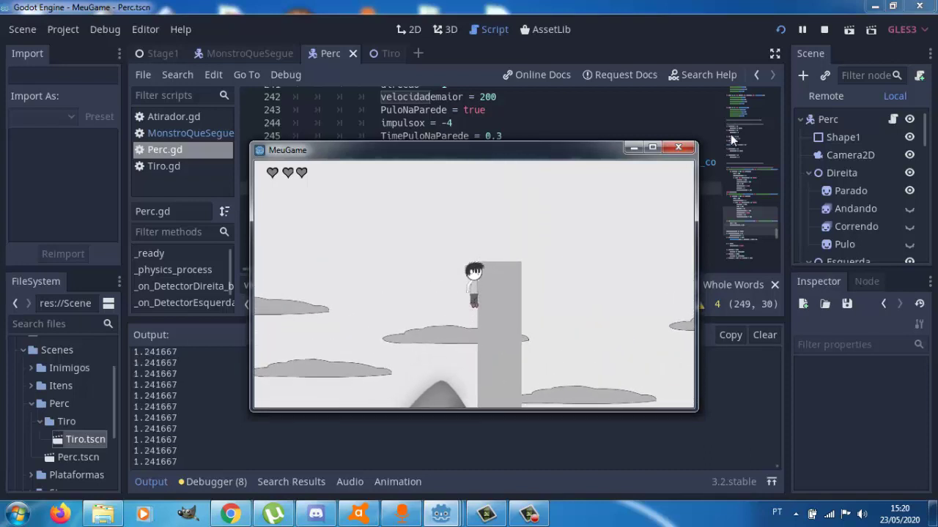
{"action": "key", "text": "space"}
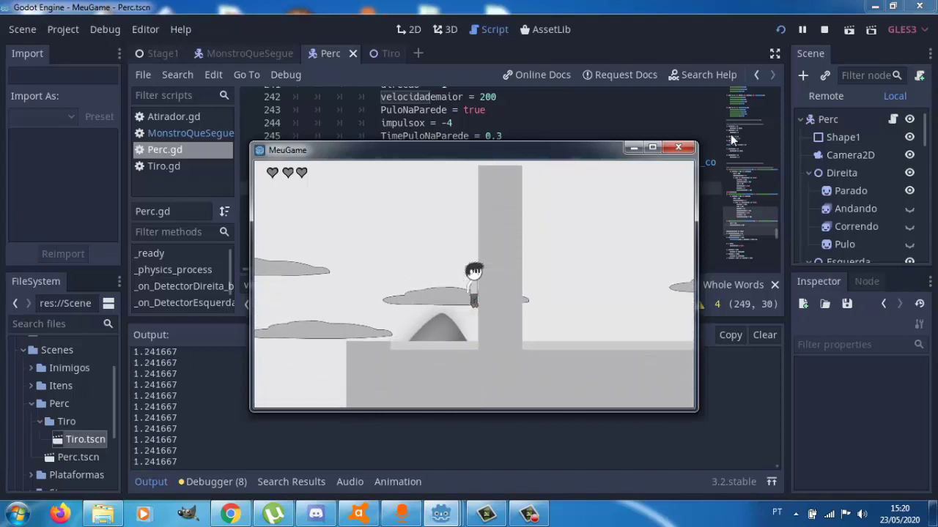
{"action": "key", "text": "space"}
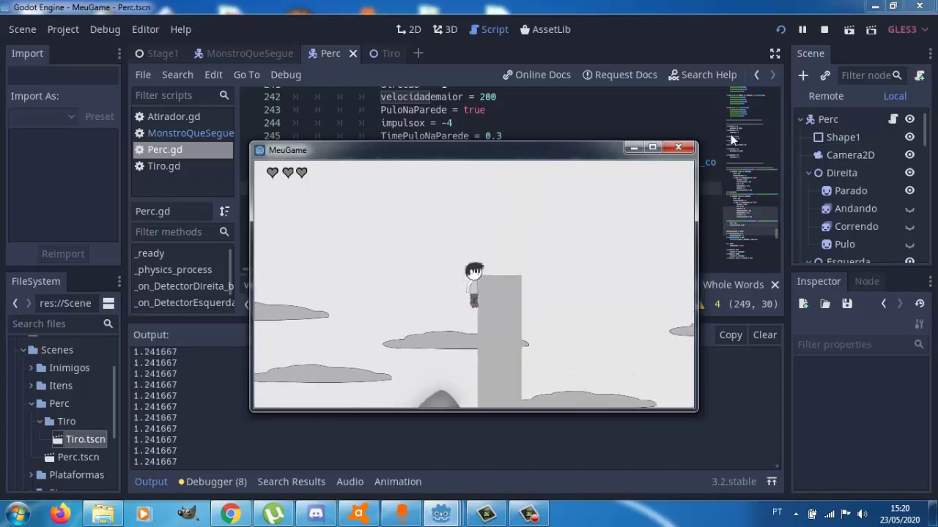
{"action": "key", "text": "space"}
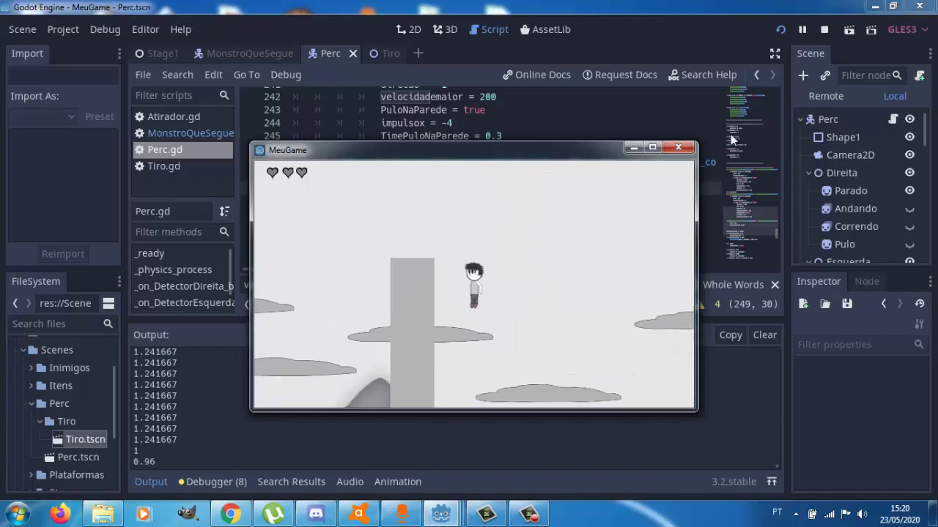
{"action": "key", "text": "space"}
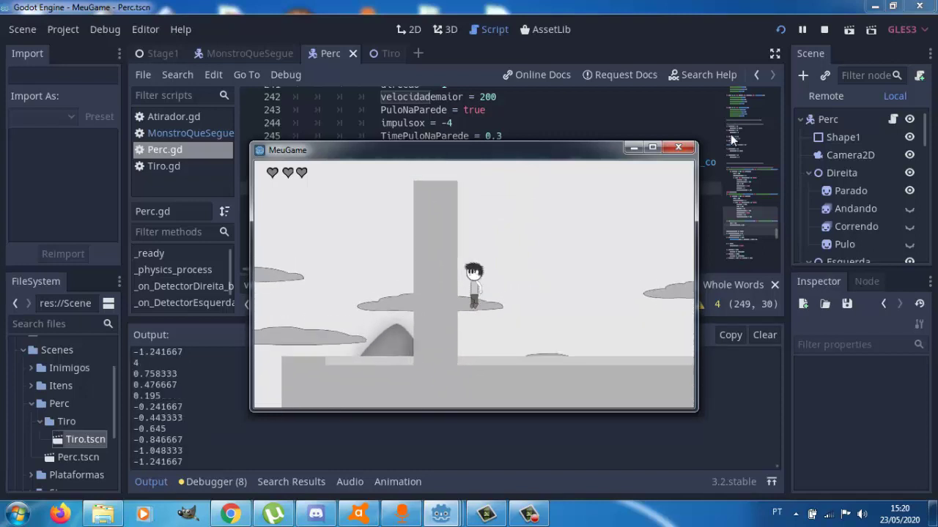
{"action": "left_click", "coordinate": [825, 29]}
Insert velx = 200 on a new line after velocidademaior = 200 at line 249
{"action": "left_click", "coordinate": [466, 206]}
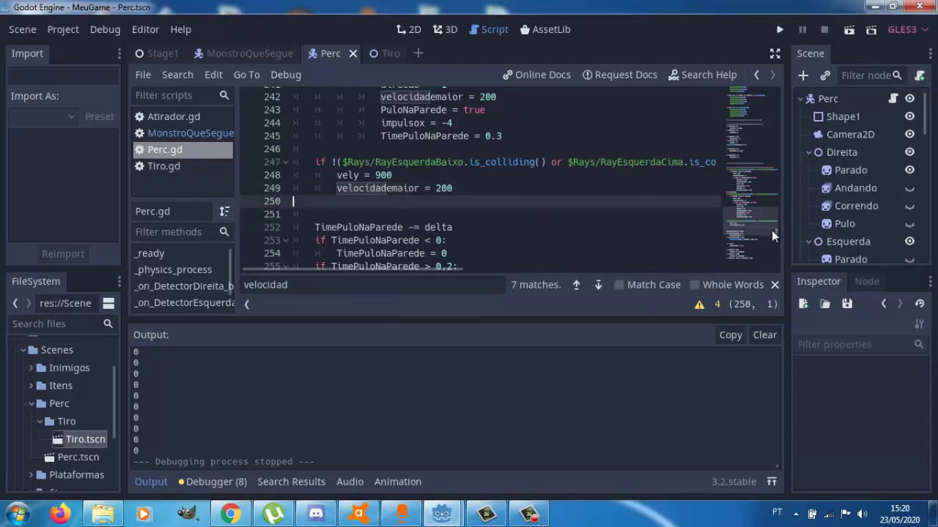
{"action": "left_click", "coordinate": [483, 189]}
{"action": "key", "text": "Return"}
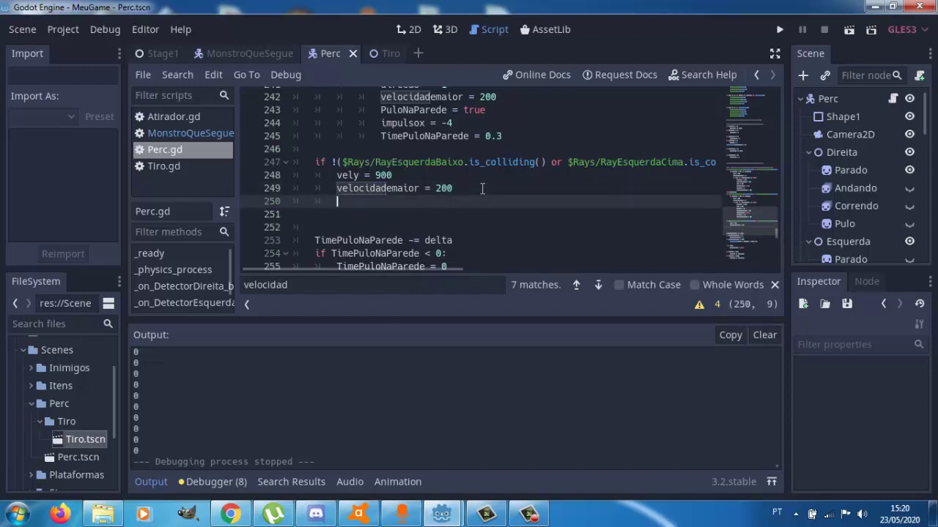
{"action": "type", "text": "veloc"}
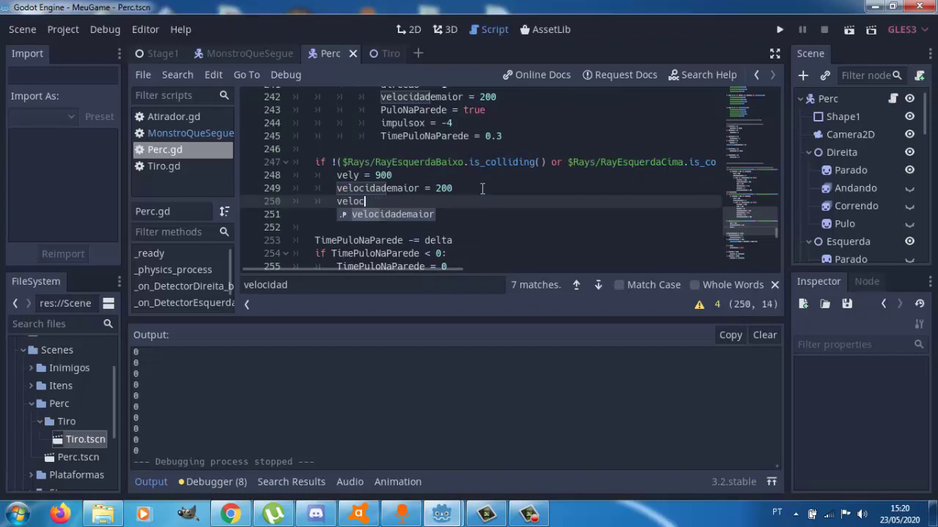
{"action": "key", "text": "BackSpace"}
{"action": "key", "text": "BackSpace"}
{"action": "type", "text": "x ="}
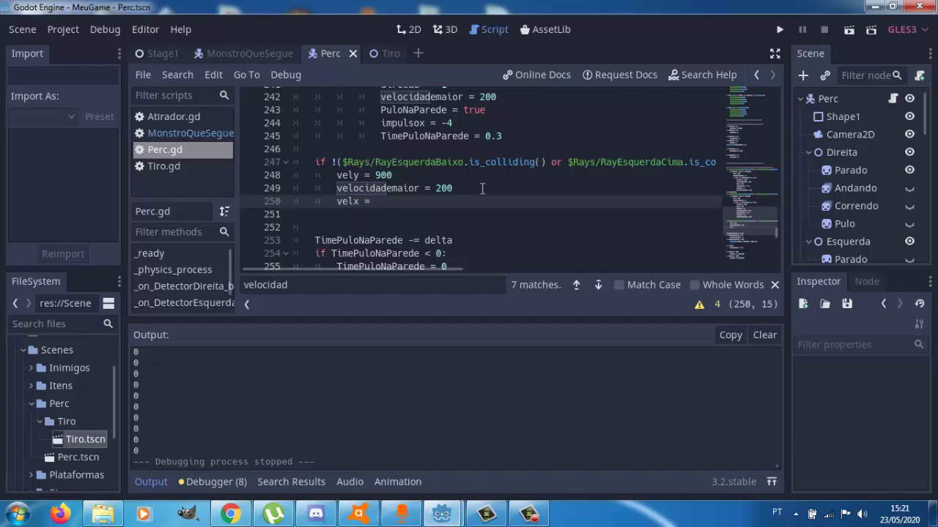
{"action": "mouse_move", "coordinate": [777, 234]}
{"action": "left_mouse_down"}
{"action": "mouse_move", "coordinate": [767, 90]}
{"action": "mouse_move", "coordinate": [725, 256]}
{"action": "mouse_move", "coordinate": [732, 236]}
{"action": "left_mouse_up"}
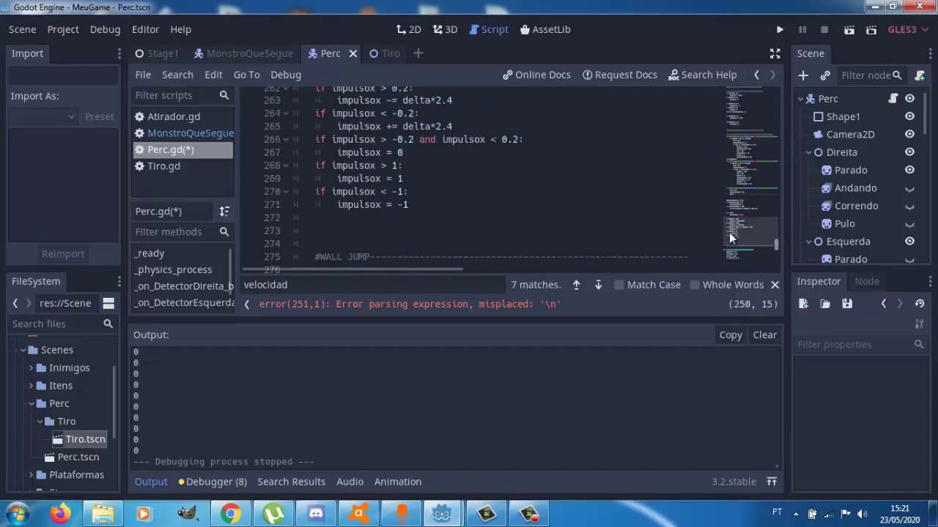
{"action": "scroll", "coordinate": [731, 238], "scroll_direction": "down", "scroll_amount": 2}
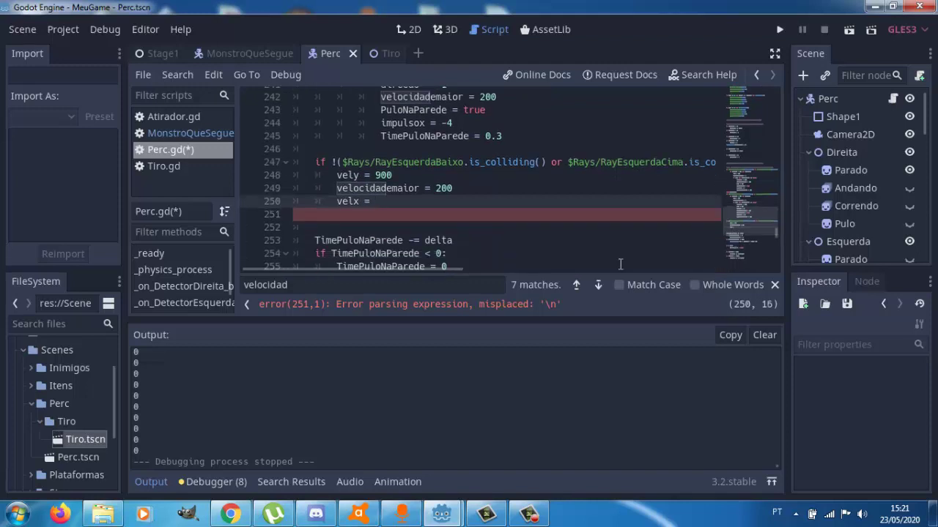
{"action": "key", "text": "Up"}
{"action": "key", "text": "Up"}
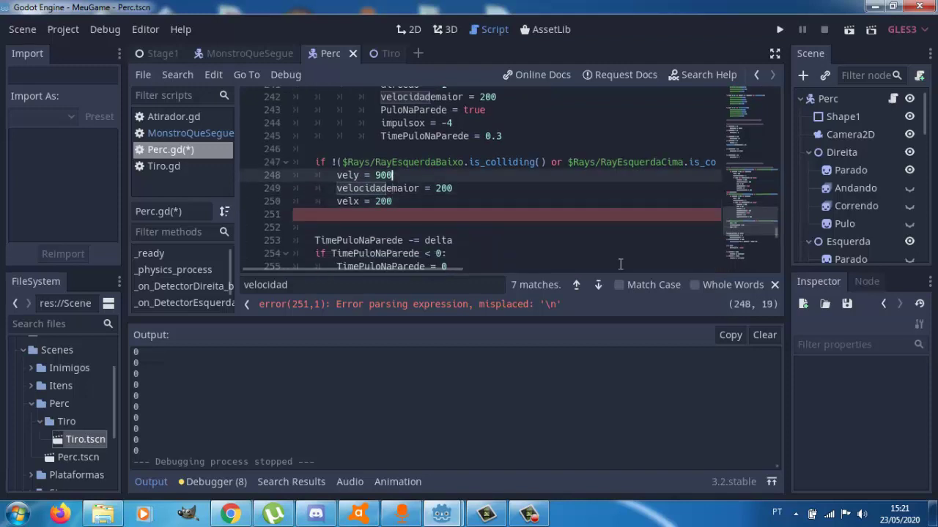
{"action": "key", "text": "Up"}
{"action": "key", "text": "Up"}
Insert a new line after velocidademaior = 0 in the left-wall collision block
{"action": "key", "text": "Up"}
{"action": "key", "text": "Up"}
{"action": "key", "text": "Up"}
{"action": "key", "text": "Up"}
{"action": "key", "text": "Up"}
{"action": "key", "text": "Up"}
{"action": "key", "text": "Up"}
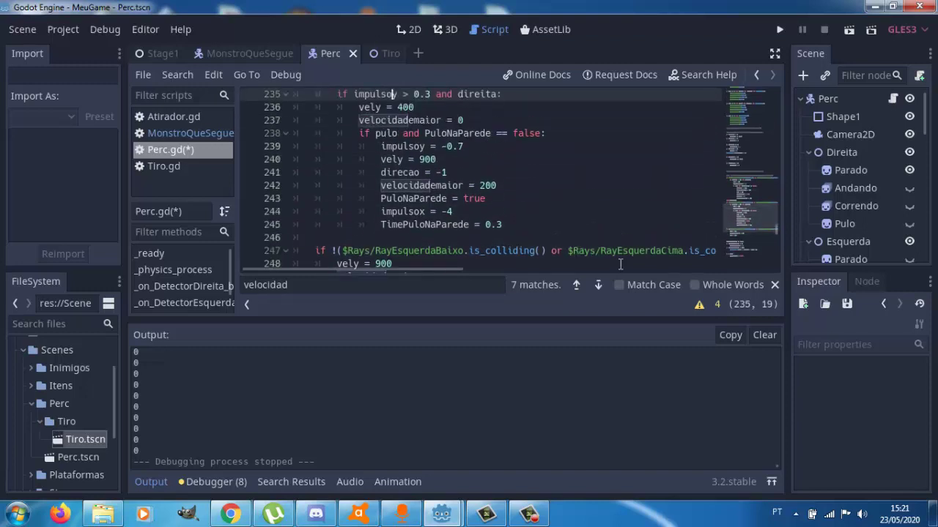
{"action": "key", "text": "Up"}
{"action": "key", "text": "Up"}
{"action": "key", "text": "Up"}
{"action": "key", "text": "Up"}
{"action": "key", "text": "Down"}
{"action": "key", "text": "Down"}
{"action": "key", "text": "Down"}
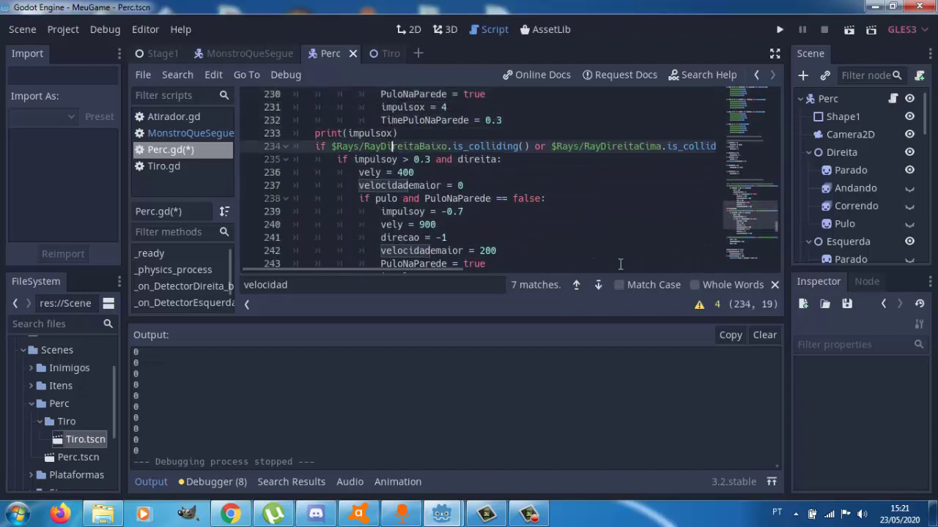
{"action": "key", "text": "Down"}
{"action": "key", "text": "Up"}
{"action": "key", "text": "Up"}
{"action": "key", "text": "Up"}
{"action": "key", "text": "Up"}
{"action": "key", "text": "Up"}
{"action": "key", "text": "Up"}
{"action": "key", "text": "Up"}
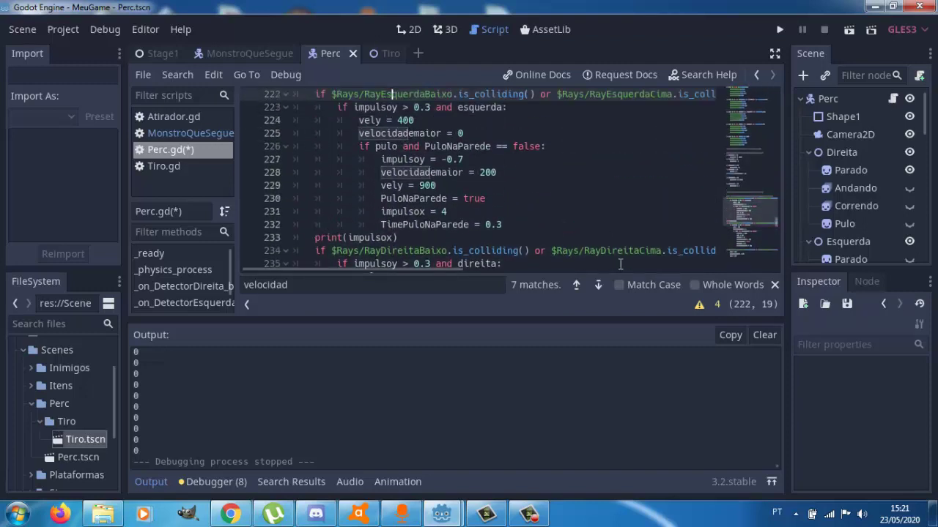
{"action": "key", "text": "Up"}
{"action": "key", "text": "Up"}
{"action": "key", "text": "Up"}
{"action": "key", "text": "Up"}
{"action": "key", "text": "Up"}
{"action": "key", "text": "Down"}
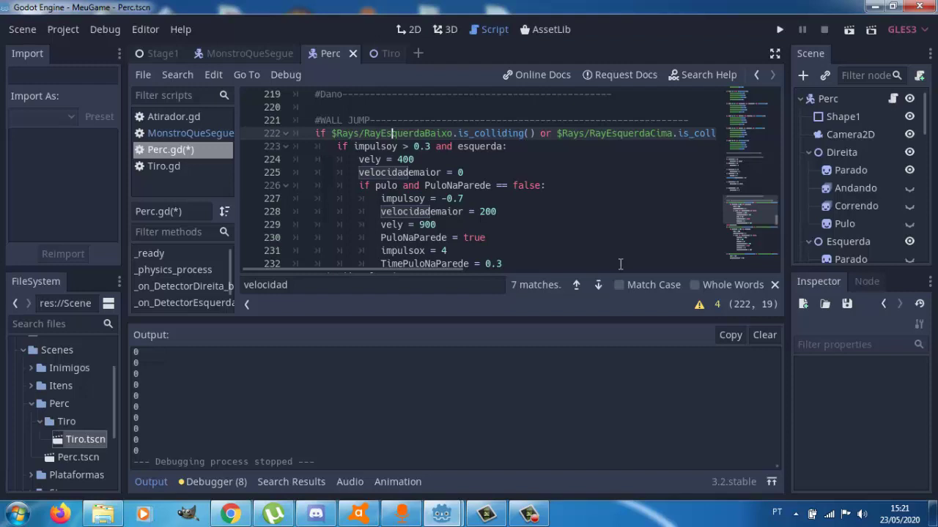
{"action": "key", "text": "Up"}
{"action": "key", "text": "Up"}
{"action": "key", "text": "Down"}
{"action": "key", "text": "Down"}
{"action": "key", "text": "Down"}
{"action": "key", "text": "Down"}
{"action": "key", "text": "Down"}
{"action": "key", "text": "Down"}
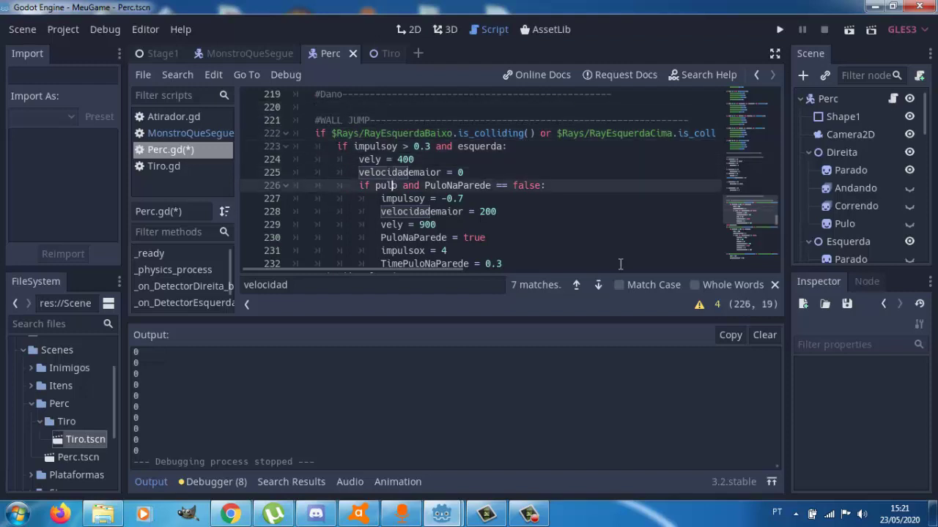
{"action": "key", "text": "Up"}
{"action": "key", "text": "Up"}
{"action": "key", "text": "Up"}
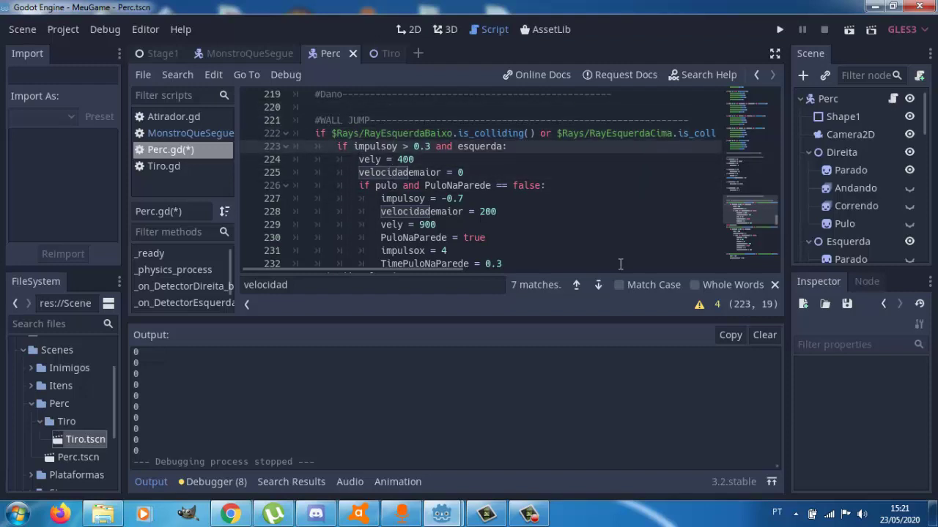
{"action": "key", "text": "Down"}
{"action": "key", "text": "Down"}
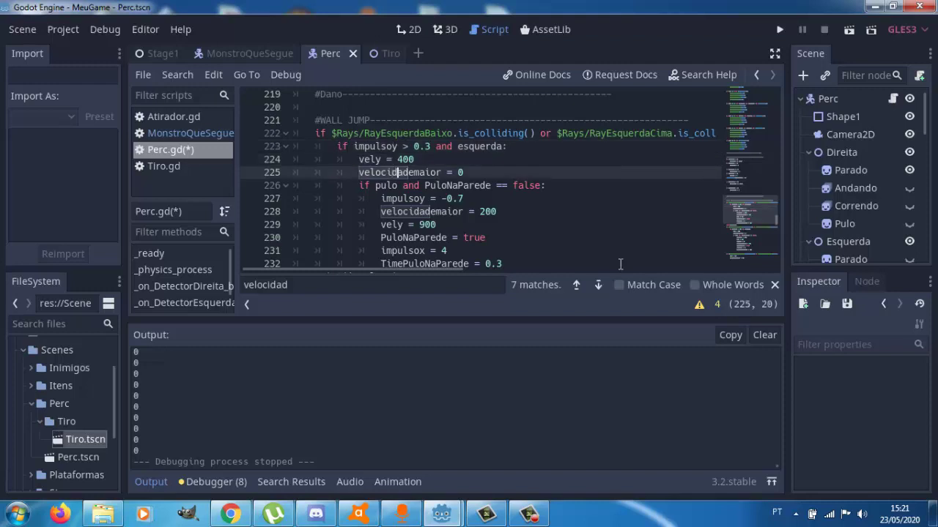
{"action": "key", "text": "Return"}
{"action": "type", "text": "vel"}
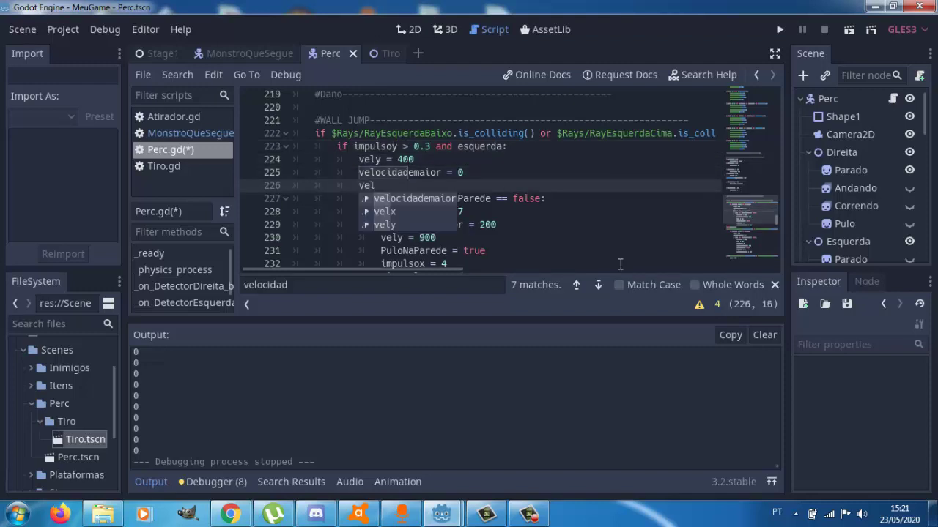
{"action": "type", "text": "x = 0"}
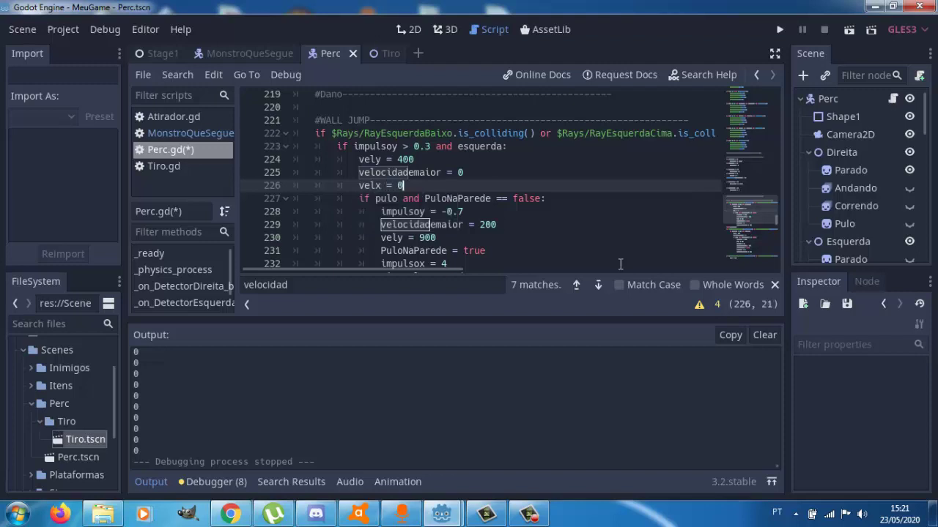
Add a velx line above impulsoy = -0.7 in the left-wall jump branch
{"action": "key", "text": "Down"}
{"action": "key", "text": "Down"}
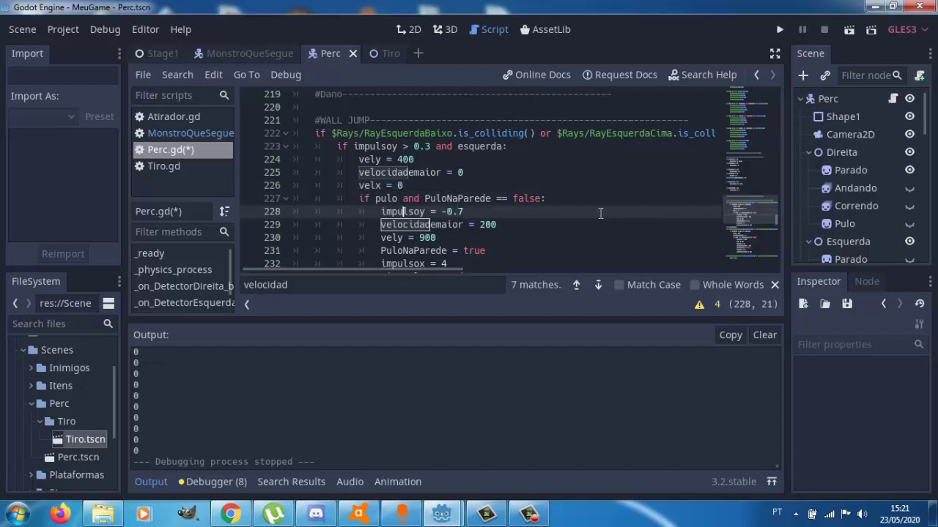
{"action": "key", "text": "Home"}
{"action": "key", "text": "Return"}
{"action": "key", "text": "Up"}
{"action": "type", "text": "v"}
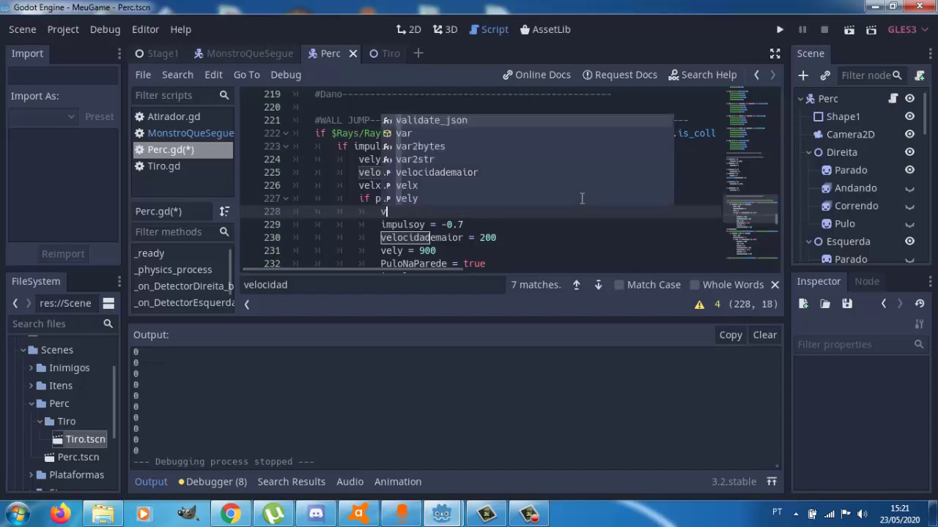
{"action": "type", "text": "el"}
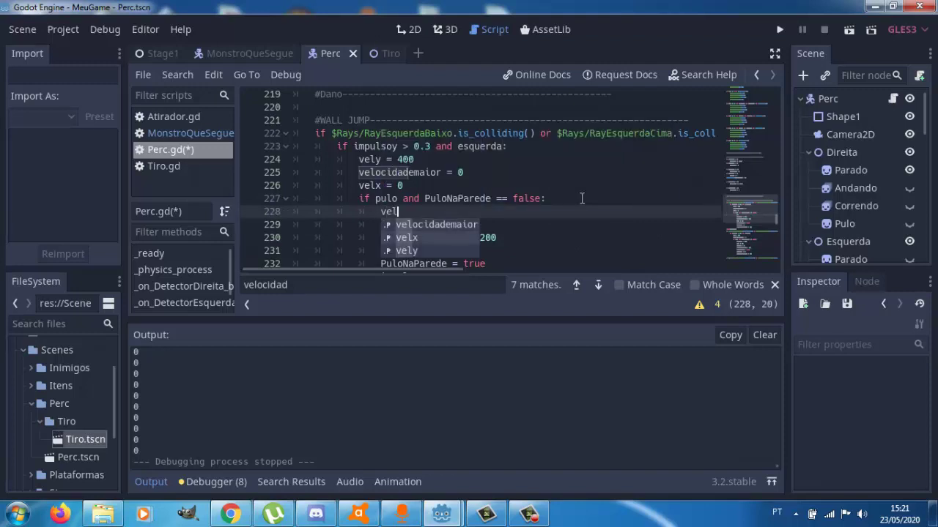
{"action": "type", "text": "x = 200"}
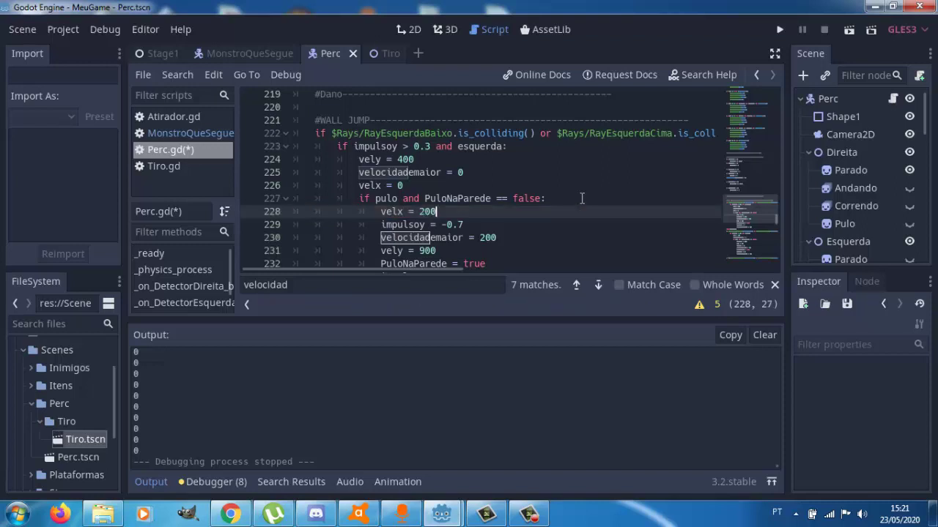
Add a velx line after velocidademaior = 0 in the right-wall block
{"action": "key", "text": "Down"}
{"action": "key", "text": "Down"}
{"action": "key", "text": "Down"}
{"action": "key", "text": "Down"}
{"action": "key", "text": "Down"}
{"action": "key", "text": "Down"}
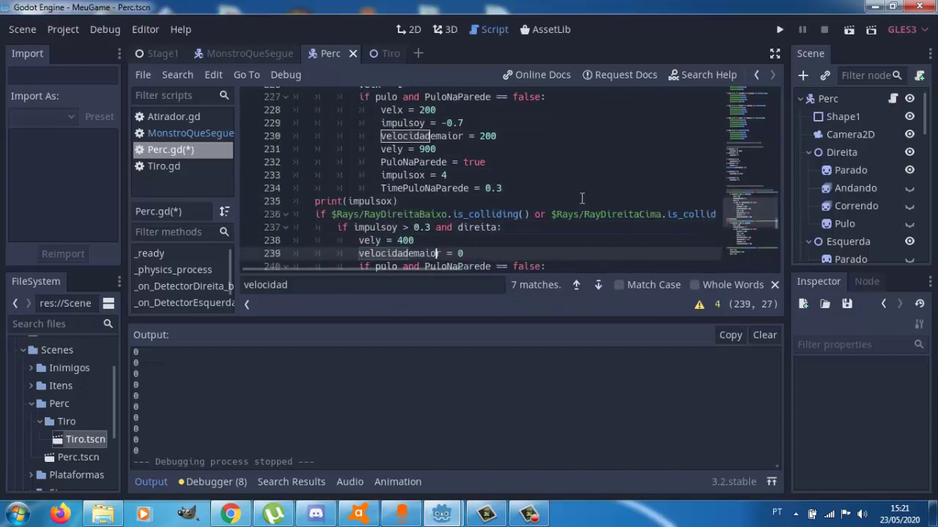
{"action": "key", "text": "Up"}
{"action": "key", "text": "Up"}
{"action": "key", "text": "Down"}
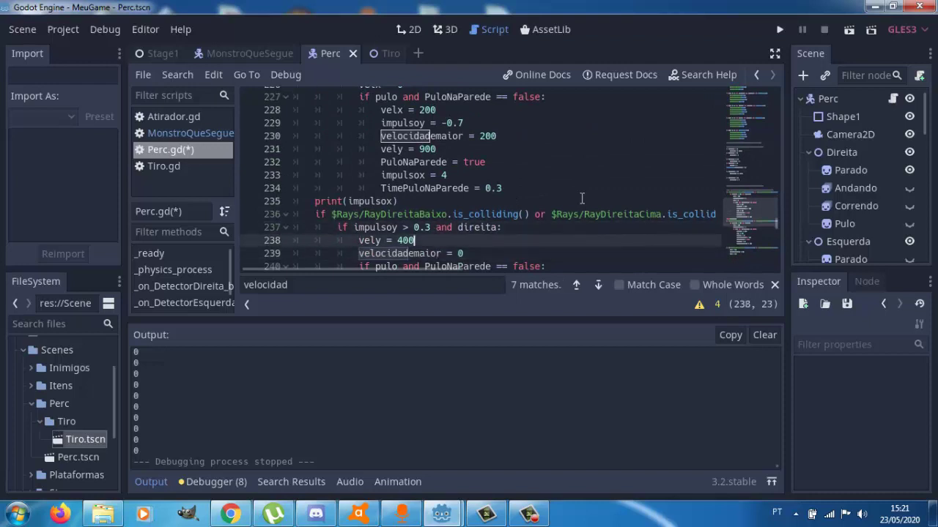
{"action": "key", "text": "Down"}
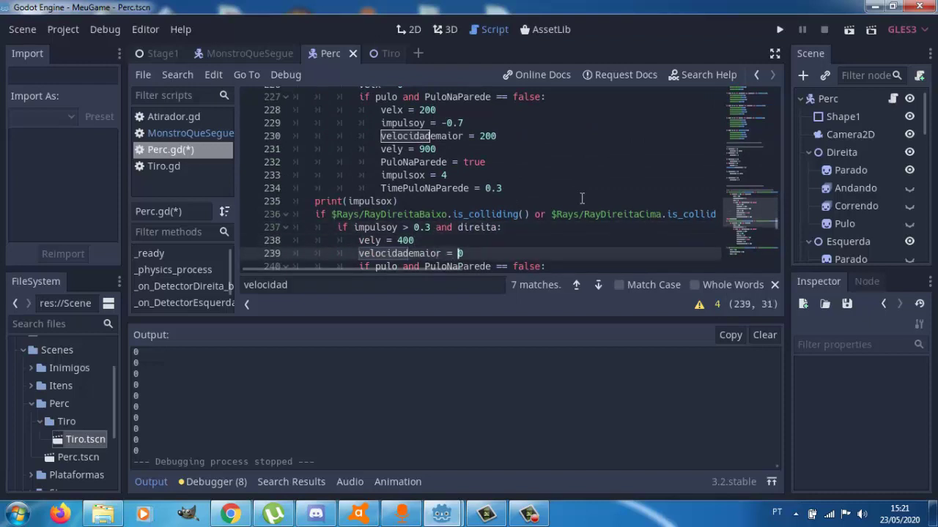
{"action": "key", "text": "End"}
{"action": "key", "text": "Return"}
{"action": "type", "text": "vel"}
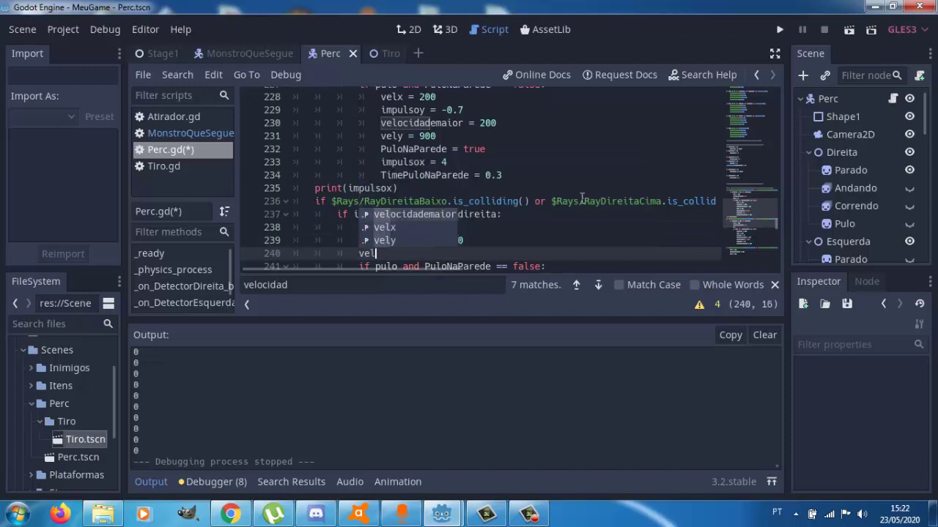
{"action": "type", "text": "x = 0"}
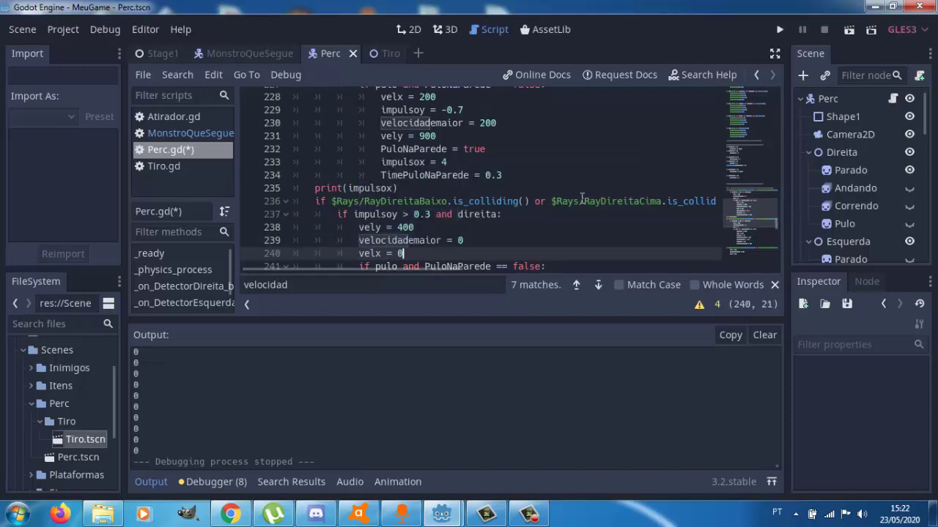
Add velx = 200 on line 242 of the right wall-jump branch and relaunch MeuGame
{"action": "key", "text": "Down"}
{"action": "key", "text": "Down"}
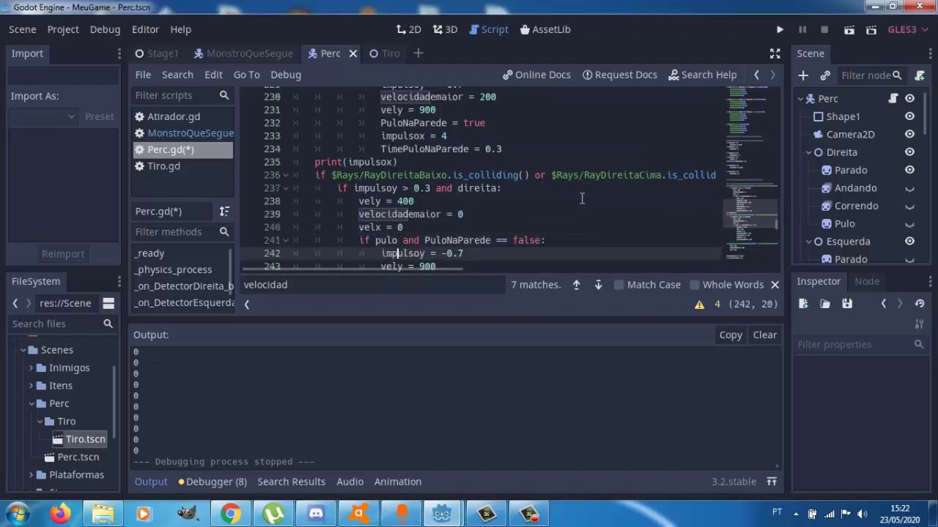
{"action": "key", "text": "Down"}
{"action": "key", "text": "Down"}
{"action": "key", "text": "Down"}
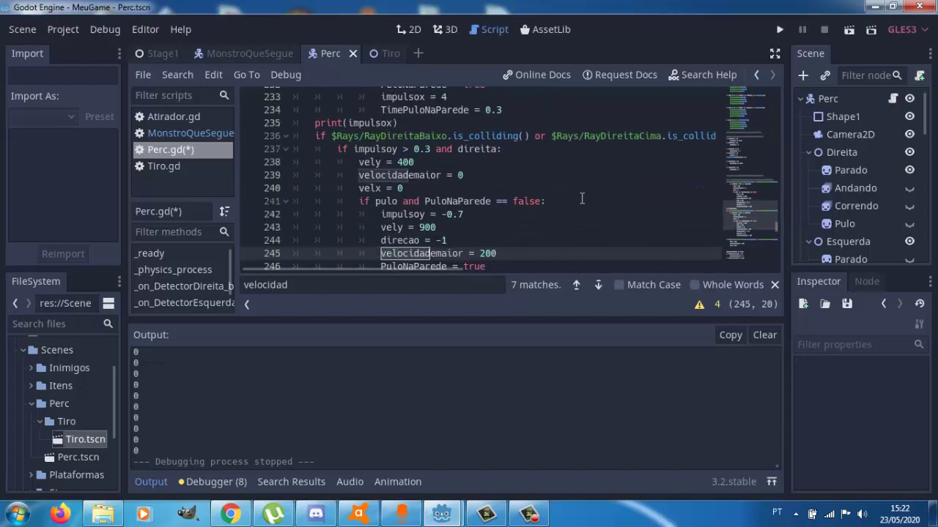
{"action": "left_click", "coordinate": [497, 217]}
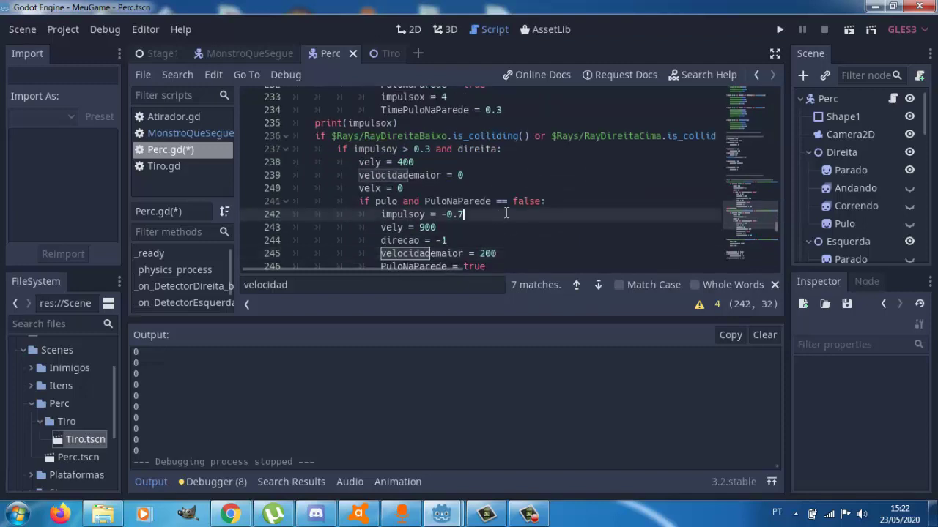
{"action": "left_click", "coordinate": [558, 202]}
{"action": "key", "text": "Return"}
{"action": "type", "text": "v"}
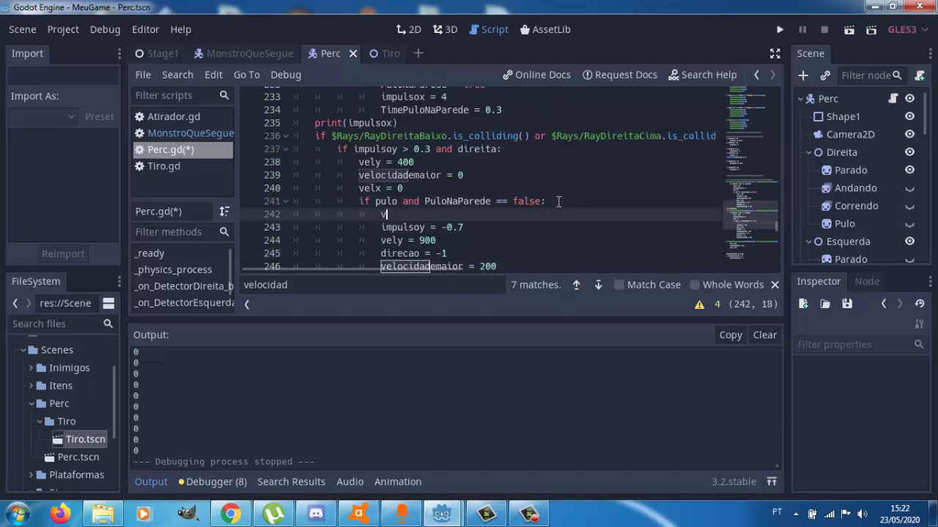
{"action": "type", "text": "el"}
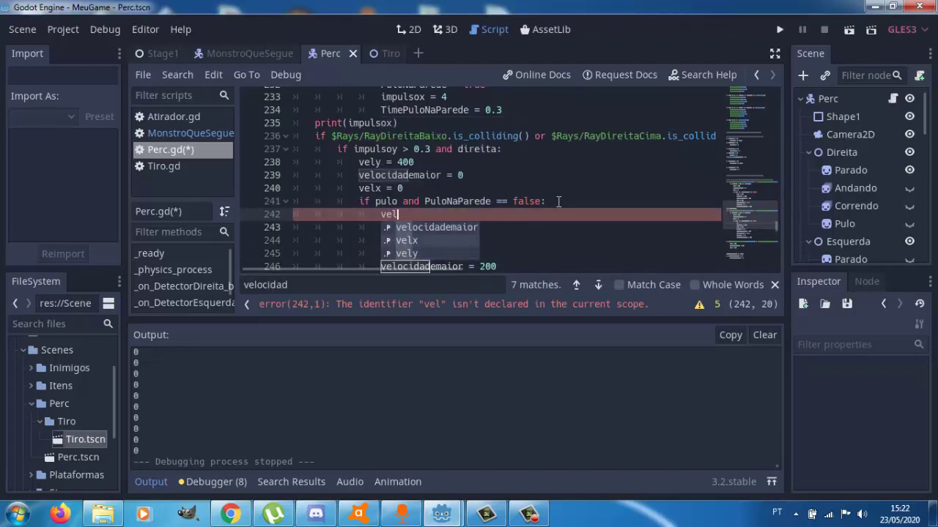
{"action": "type", "text": "x = 200"}
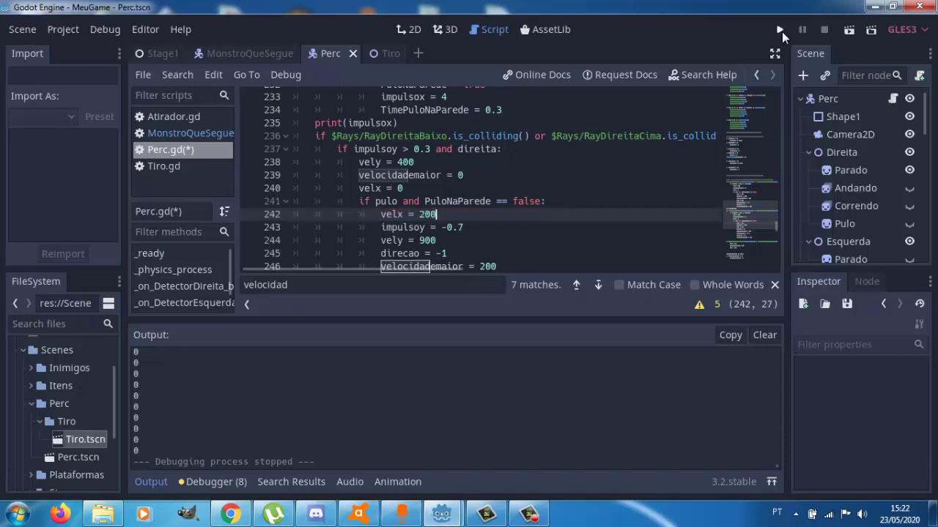
{"action": "left_click", "coordinate": [780, 30]}
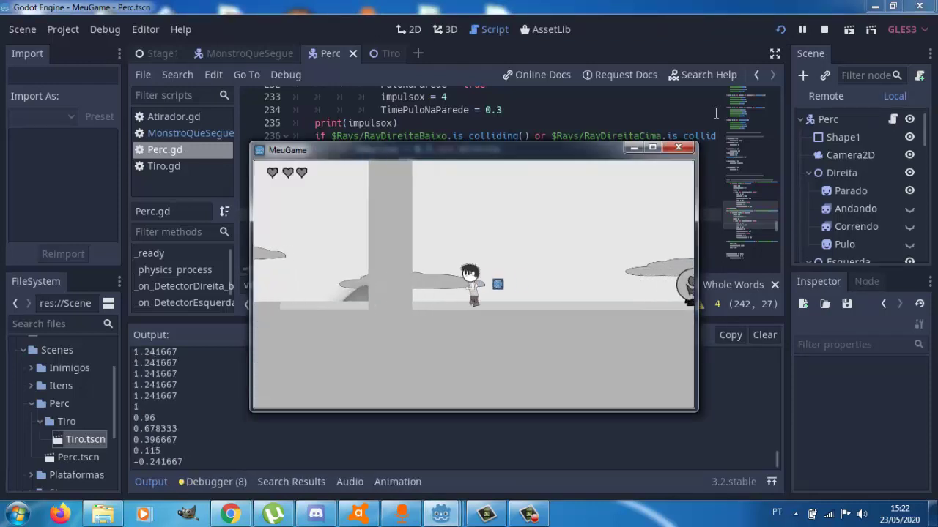
Walk the character to the pillar and repeatedly wall-jump up its side
{"action": "key", "text": "Right"}
{"action": "key", "text": "Left"}
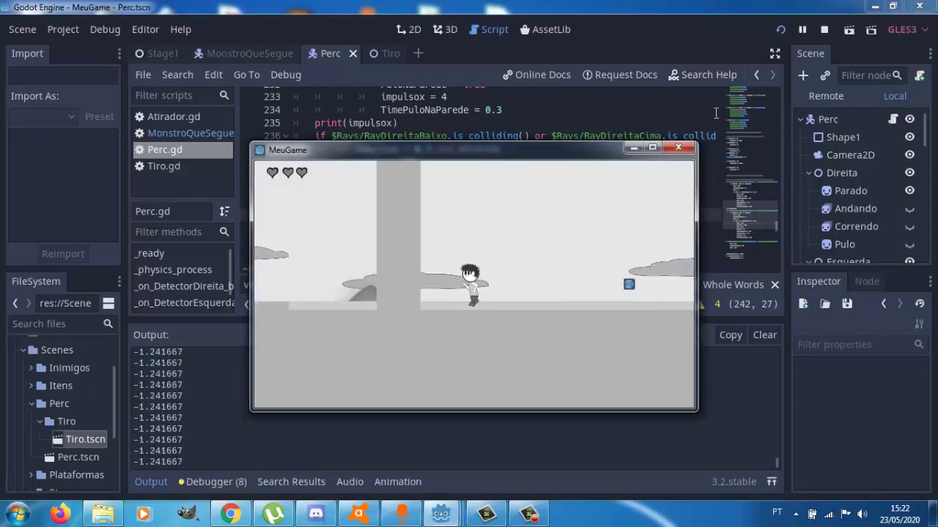
{"action": "key", "text": "Up"}
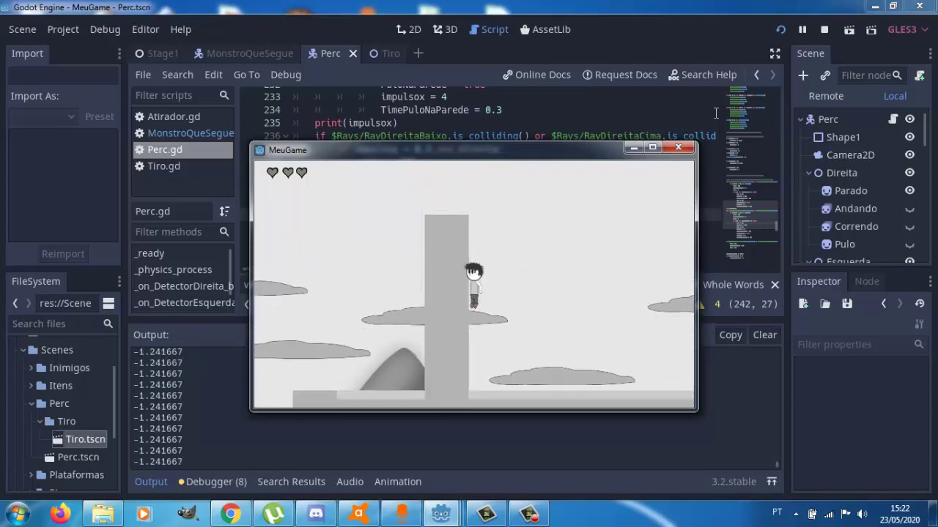
{"action": "key", "text": "Up"}
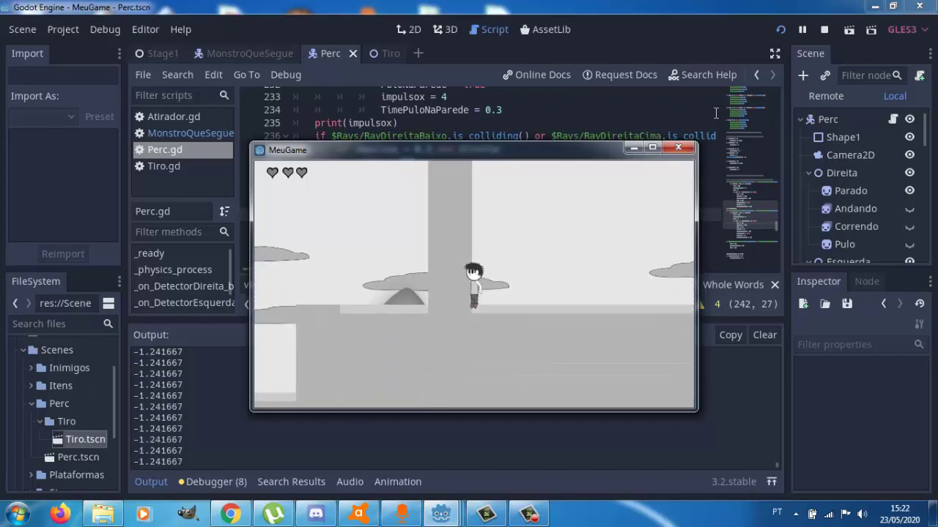
{"action": "key", "text": "Up"}
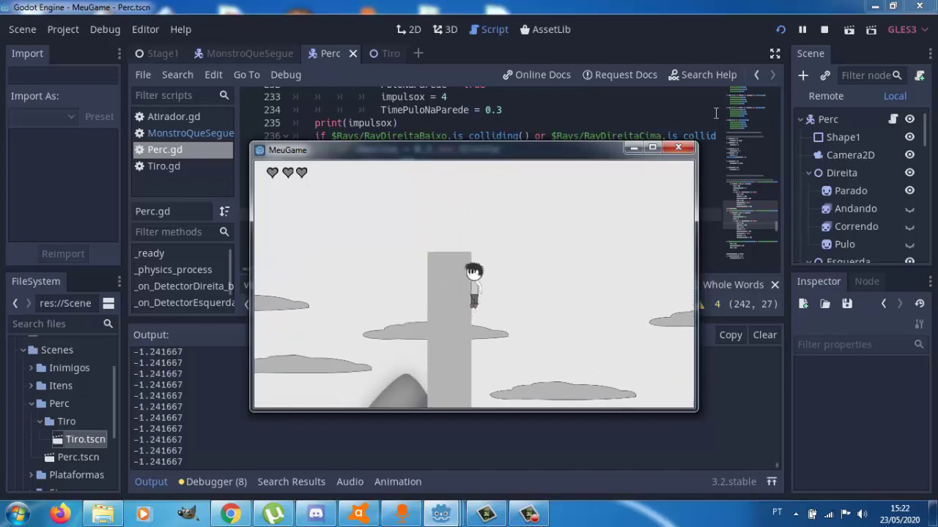
{"action": "key", "text": "Up"}
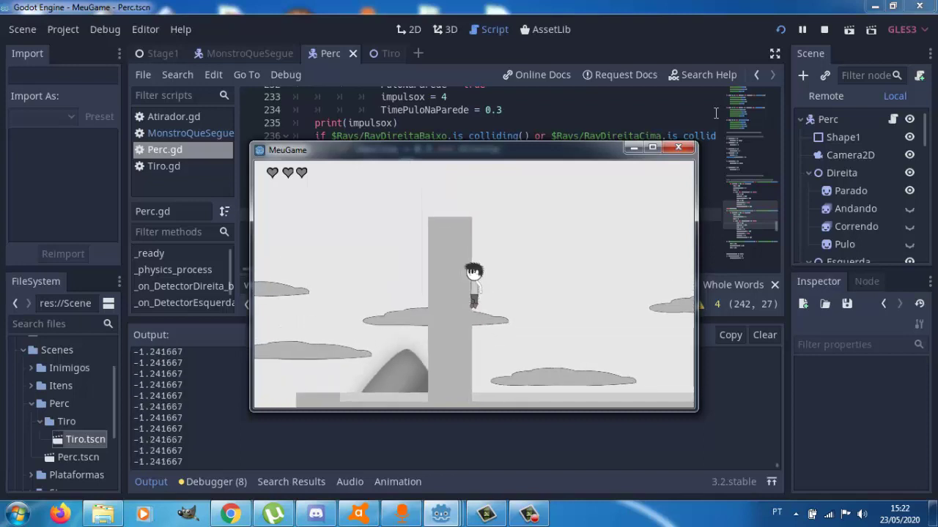
{"action": "key", "text": "Up"}
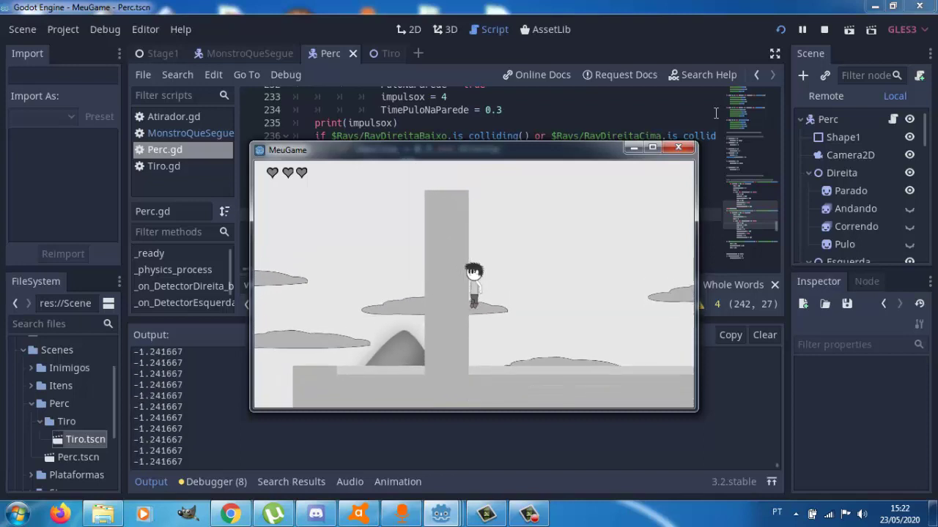
{"action": "key", "text": "Up"}
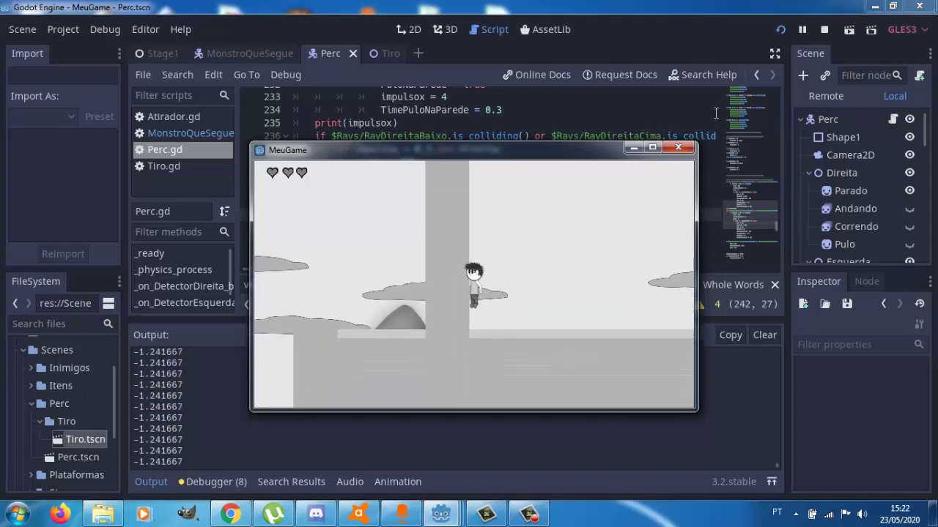
{"action": "key", "text": "Up"}
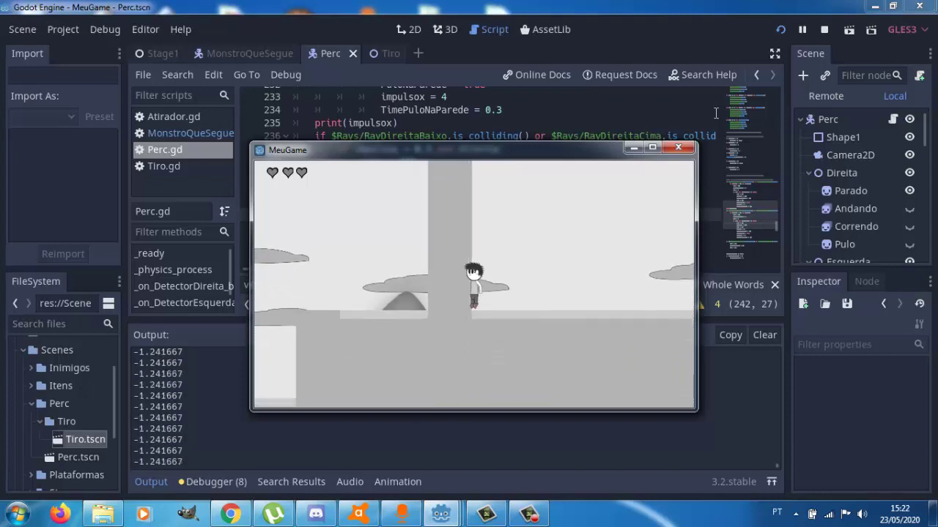
{"action": "key", "text": "Up"}
{"action": "key", "text": "Up"}
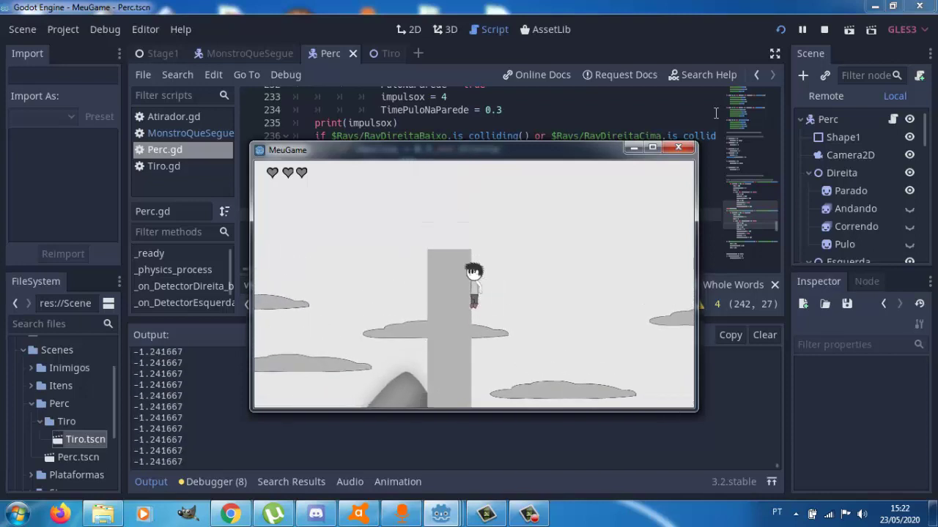
{"action": "key", "text": "Up"}
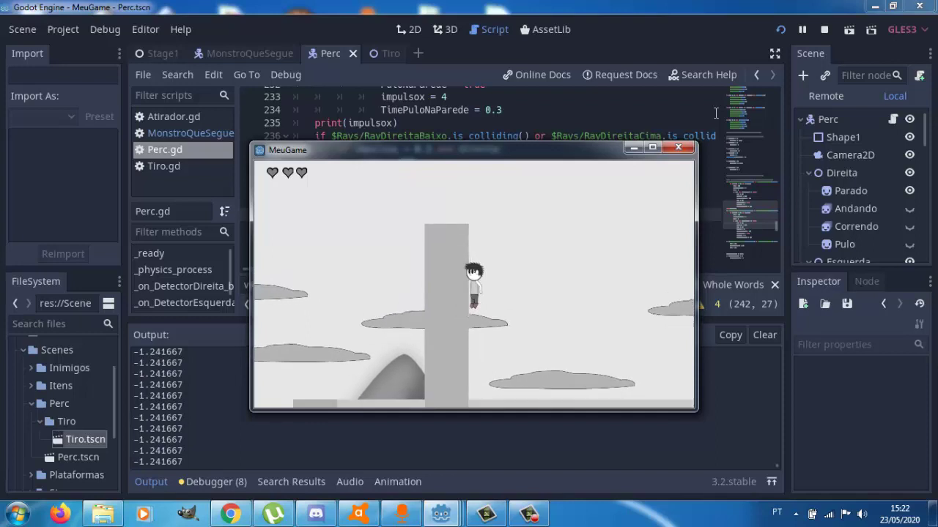
{"action": "key", "text": "Up"}
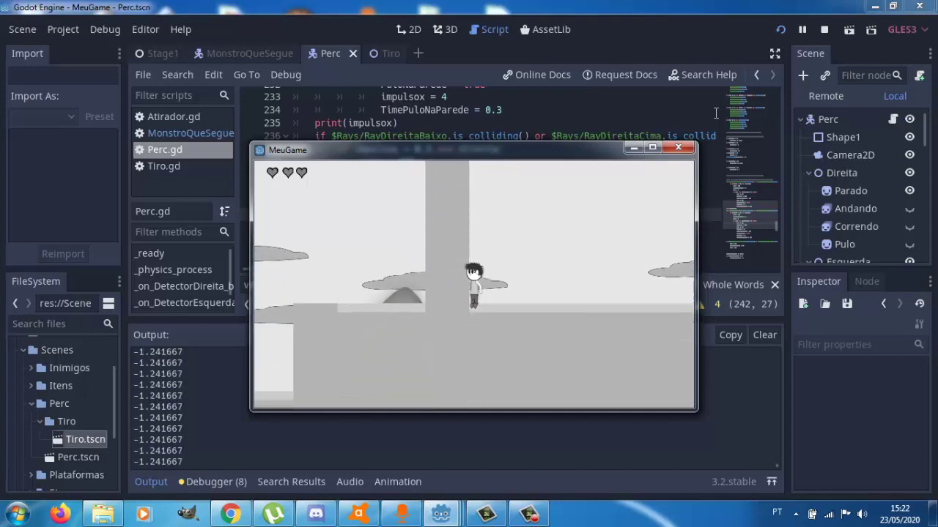
{"action": "key", "text": "Up"}
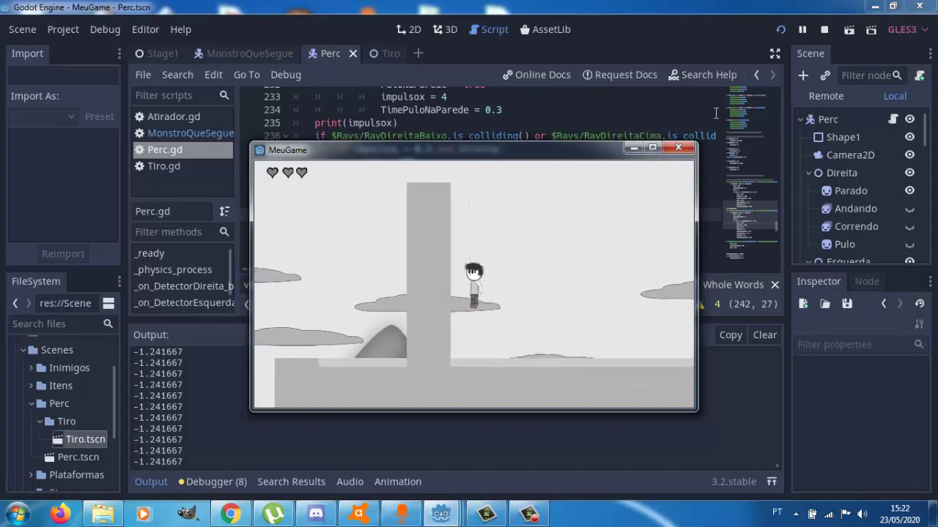
{"action": "key", "text": "Up"}
{"action": "key", "text": "Up"}
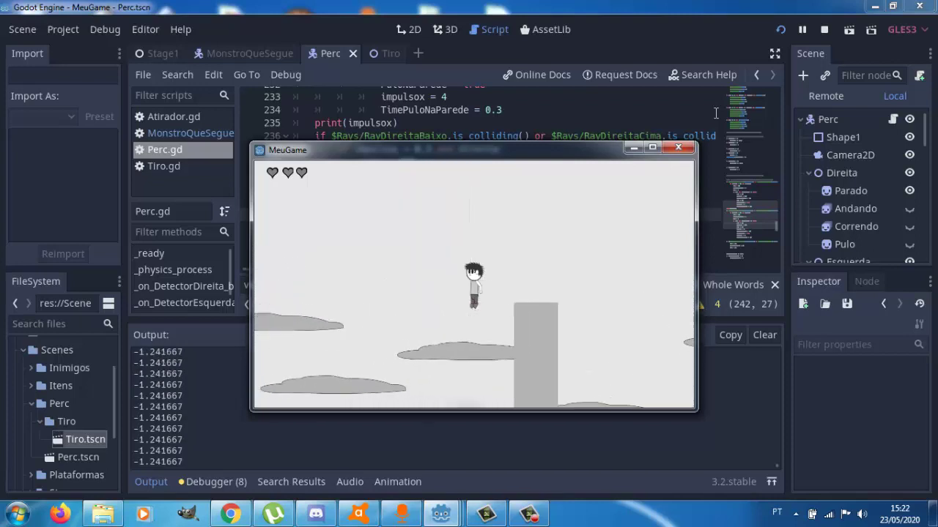
Climb the pillar's left side, then jump across platforms above and past the pillar
{"action": "key", "text": "Right"}
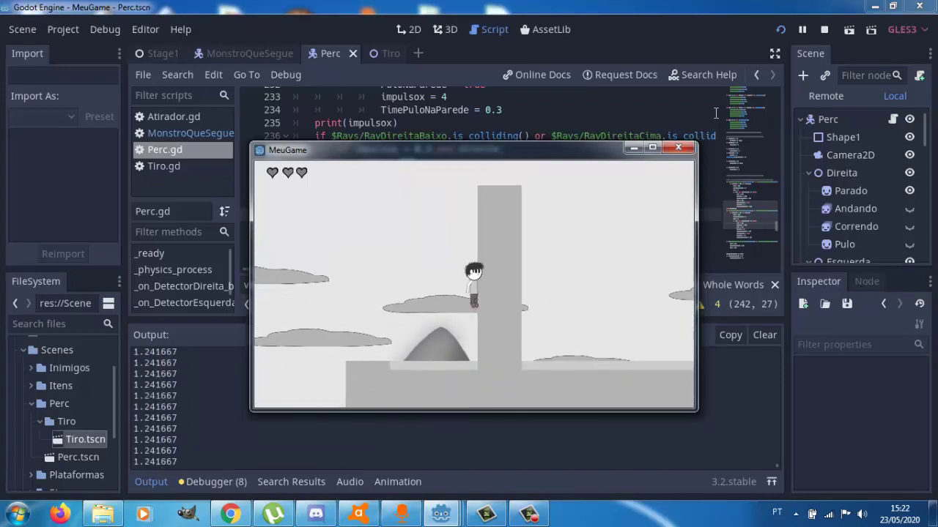
{"action": "key", "text": "Up"}
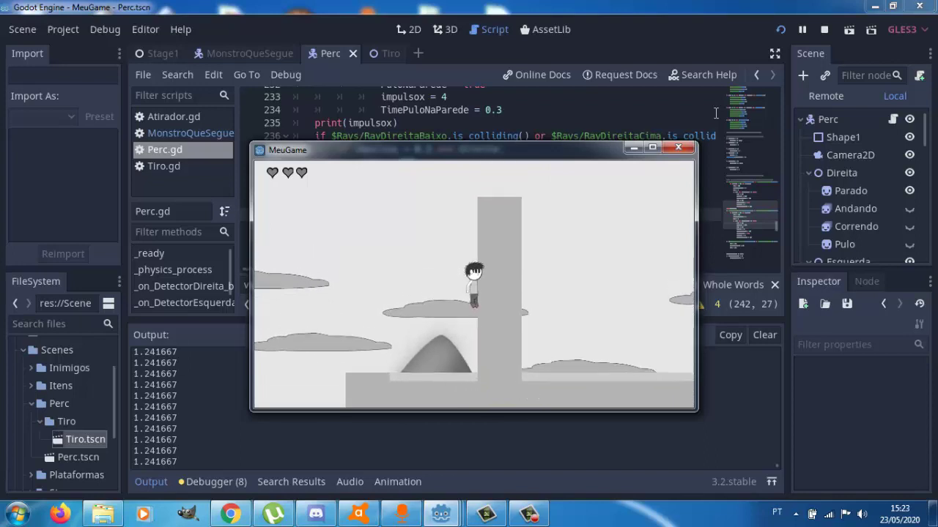
{"action": "key", "text": "Up"}
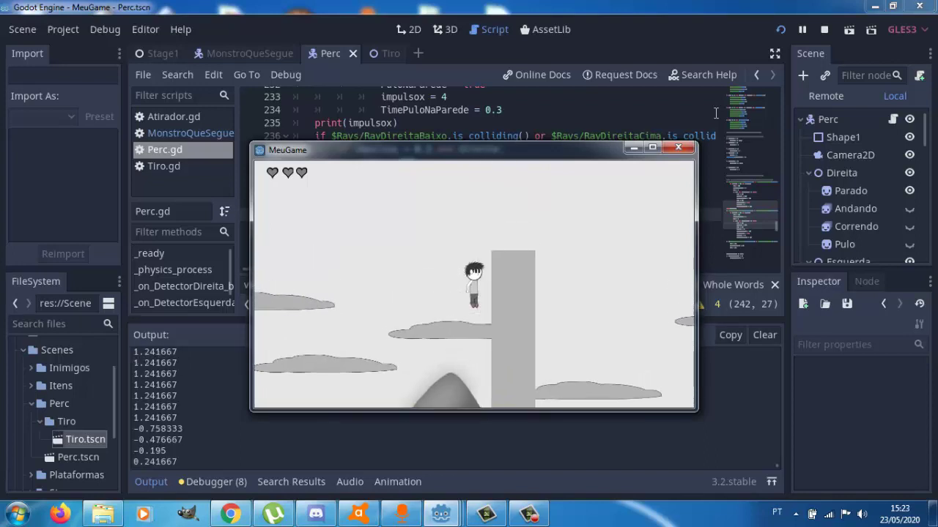
{"action": "key", "text": "Left"}
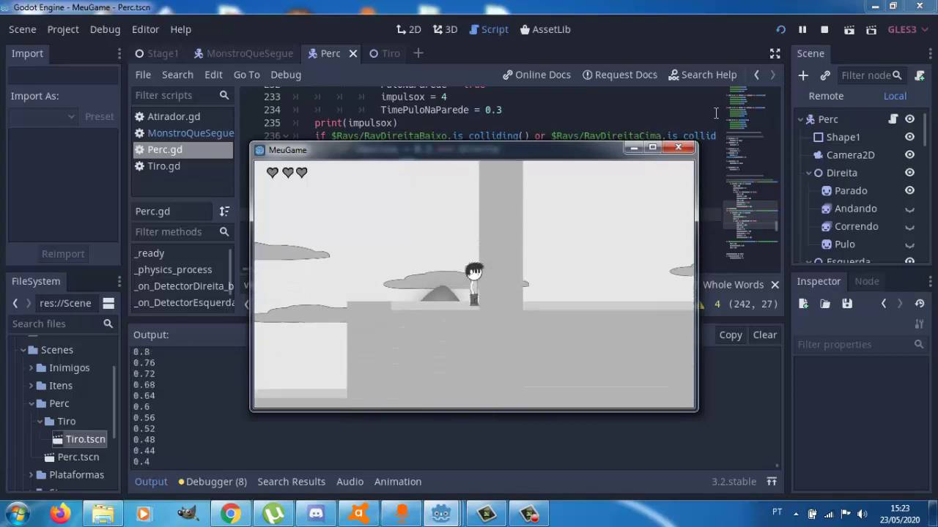
{"action": "key", "text": "Up"}
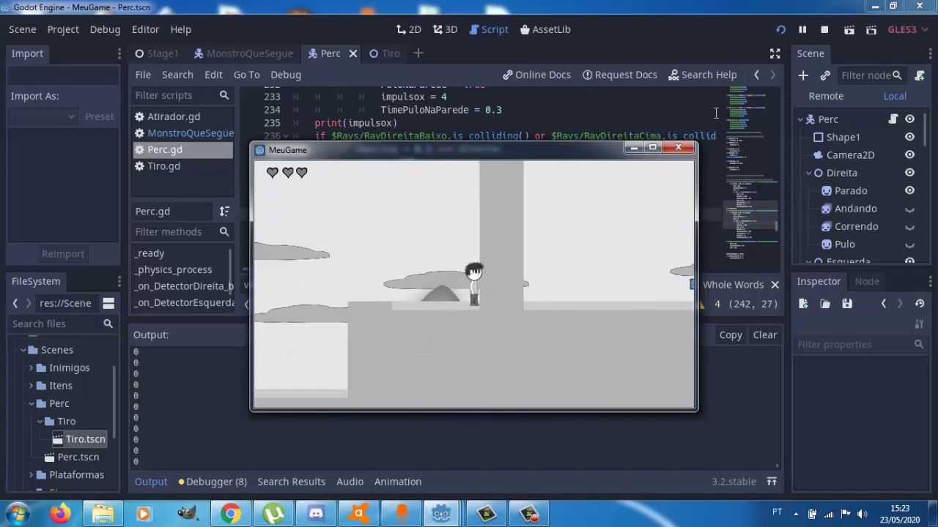
{"action": "key", "text": "Up"}
{"action": "key", "text": "Up"}
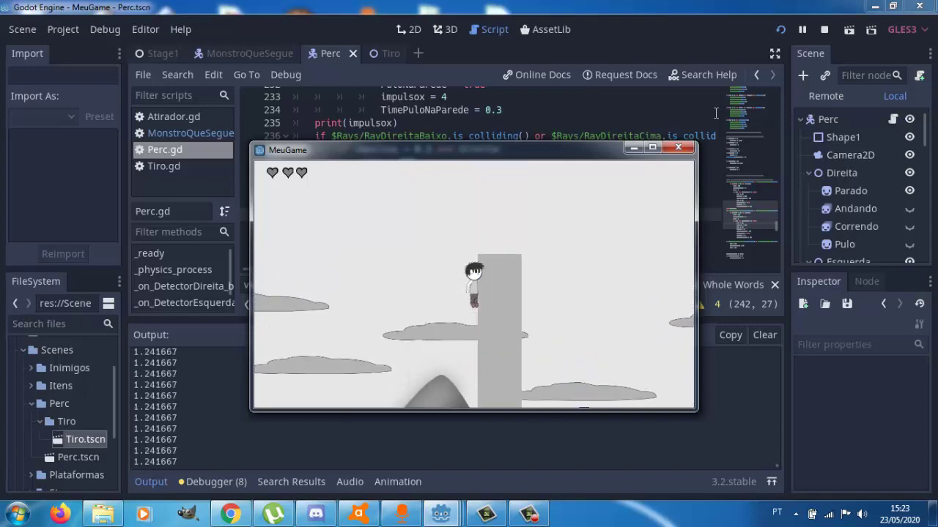
{"action": "key", "text": "Left"}
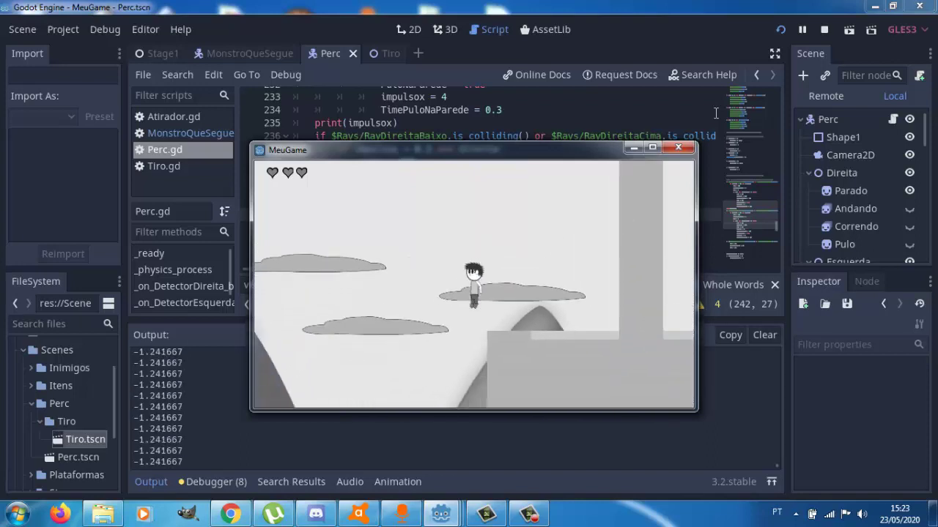
{"action": "key", "text": "Right"}
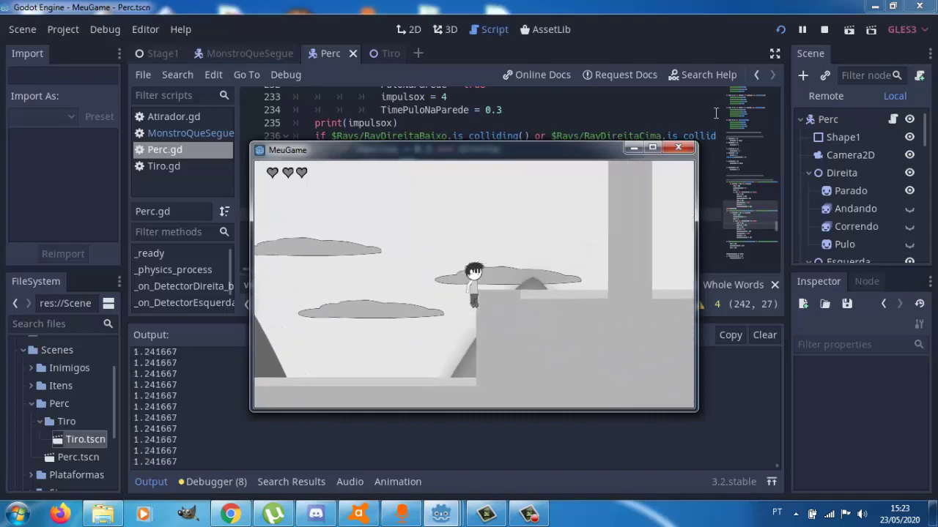
{"action": "key", "text": "space"}
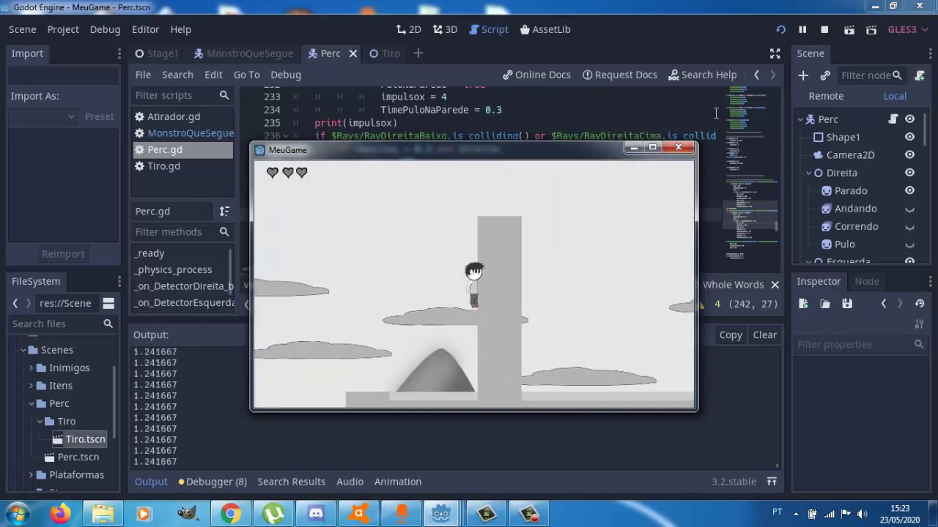
{"action": "key", "text": "space"}
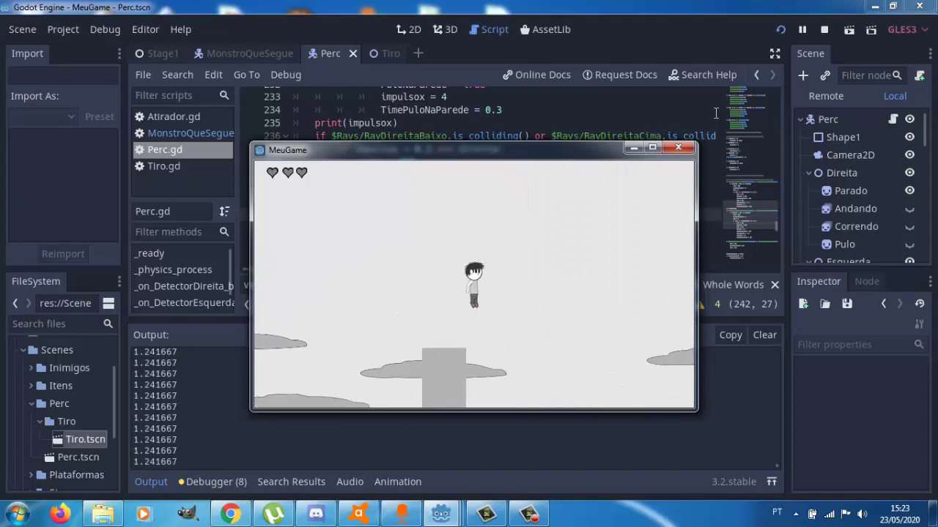
{"action": "key", "text": "Right"}
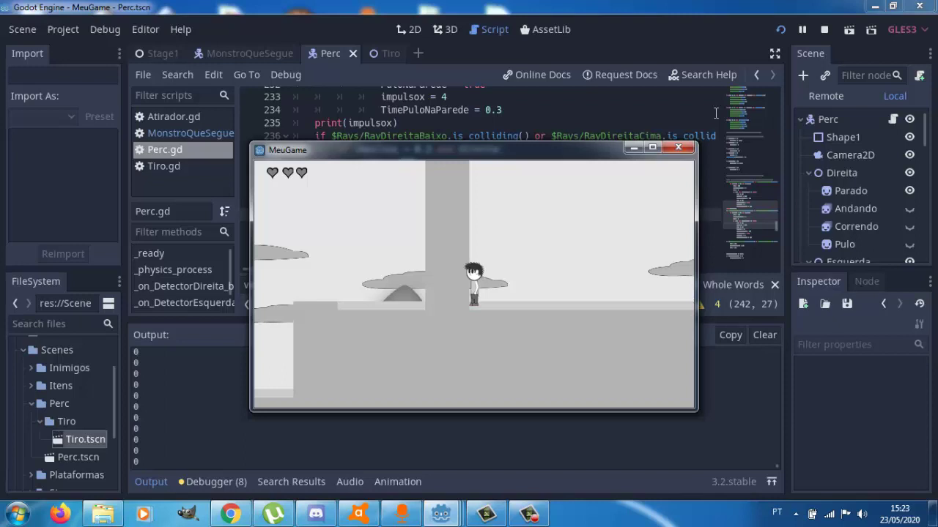
{"action": "left_click", "coordinate": [525, 521]}
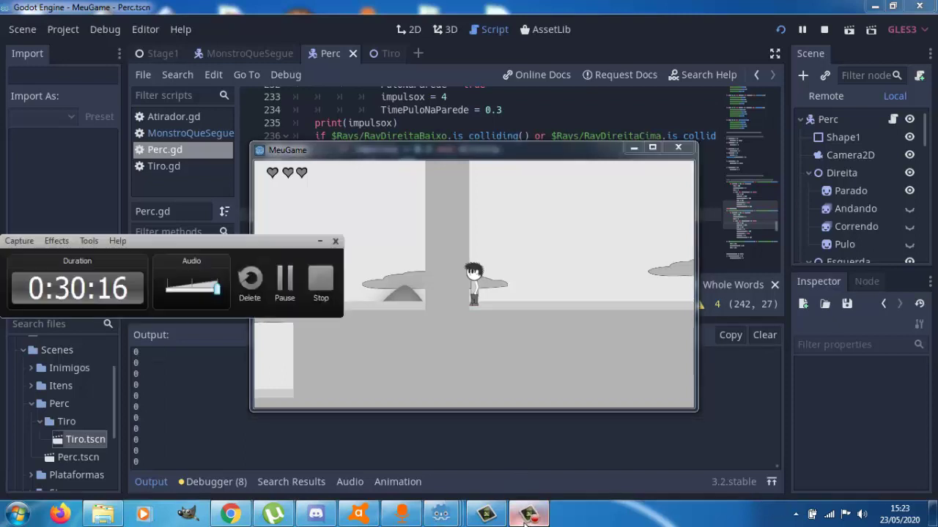